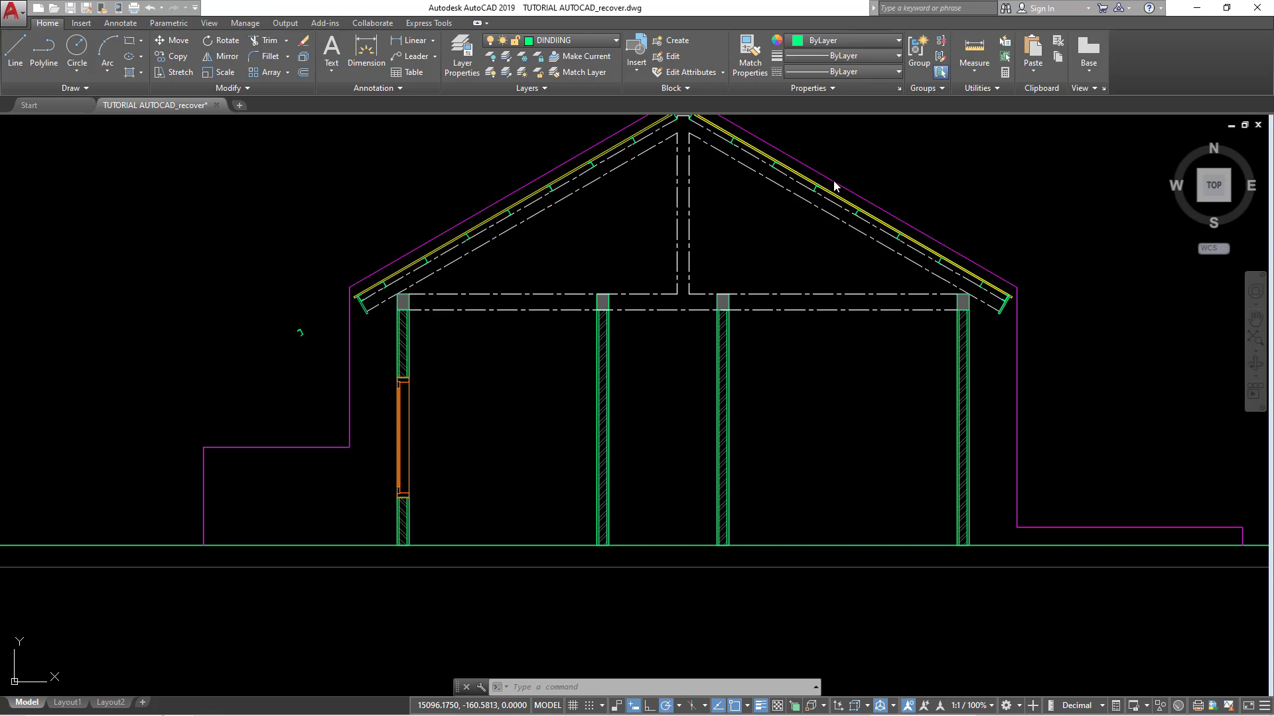
Step: Pan and zoom in on the foot of the left exterior wall at the ground line
middle_drag(803, 403, 733, 427)
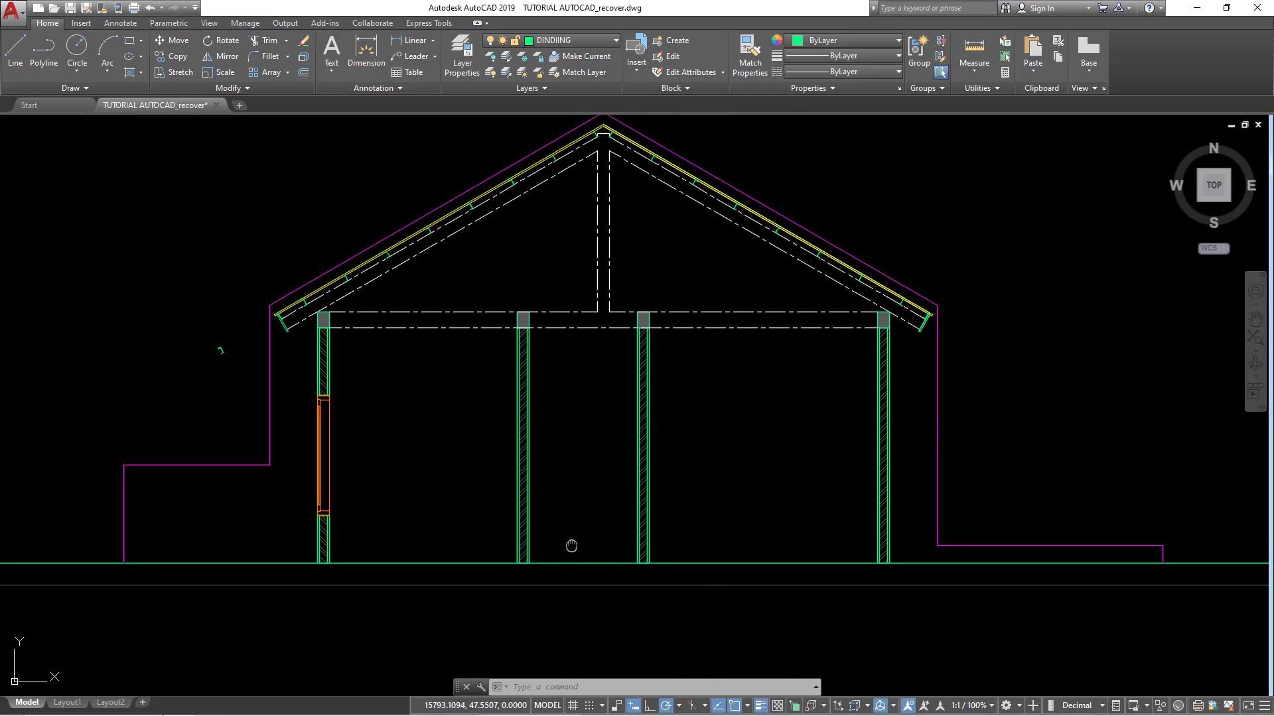
middle_drag(568, 546, 612, 453)
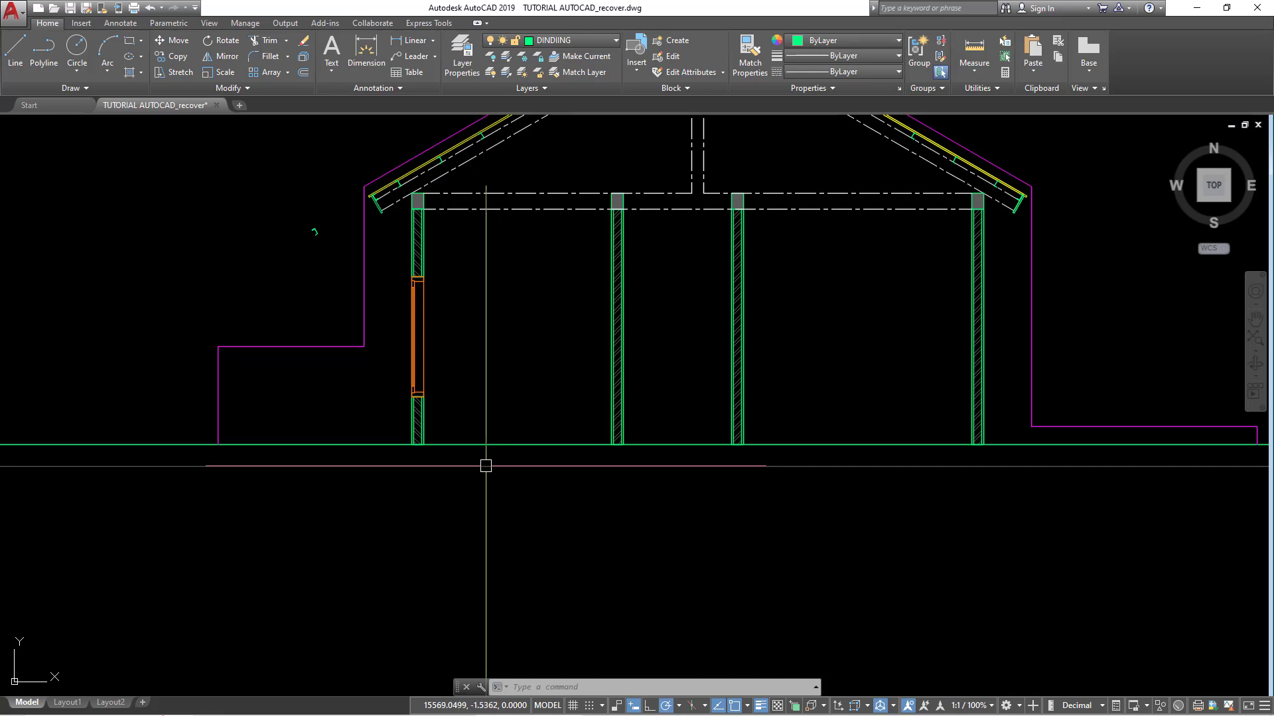
middle_drag(487, 463, 478, 486)
scroll(455, 496, up, 3)
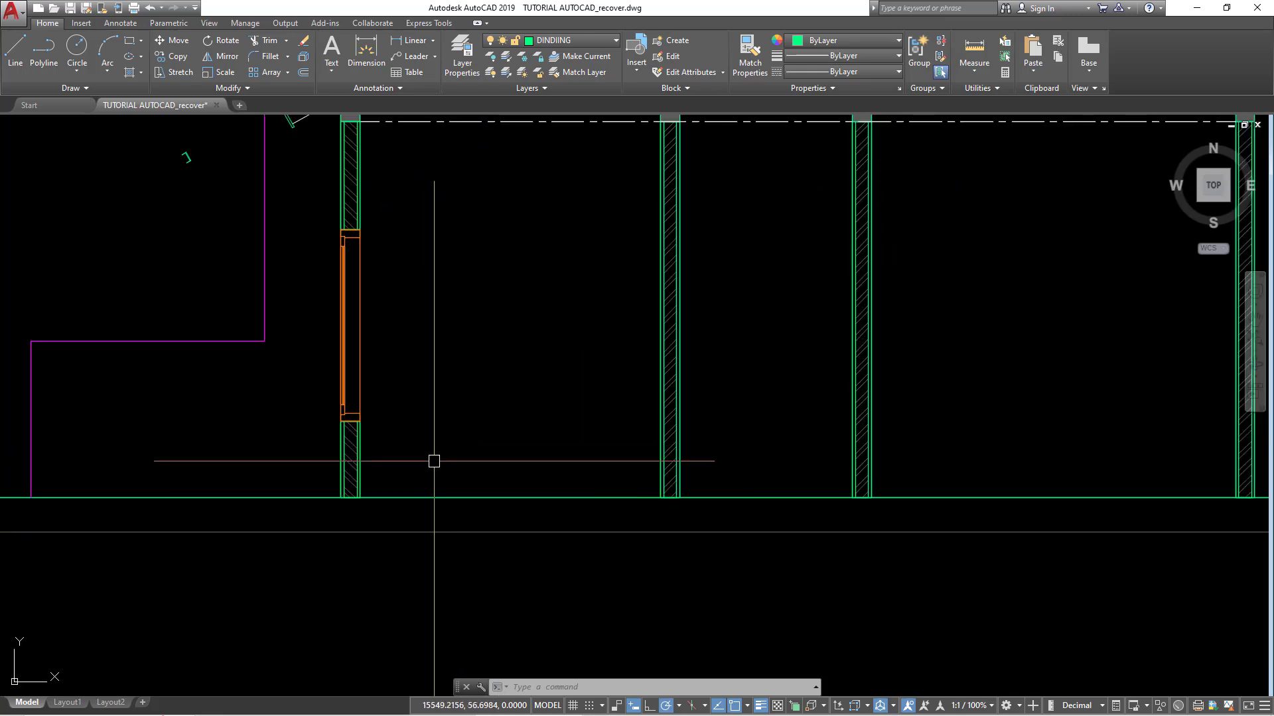
middle_drag(426, 458, 423, 422)
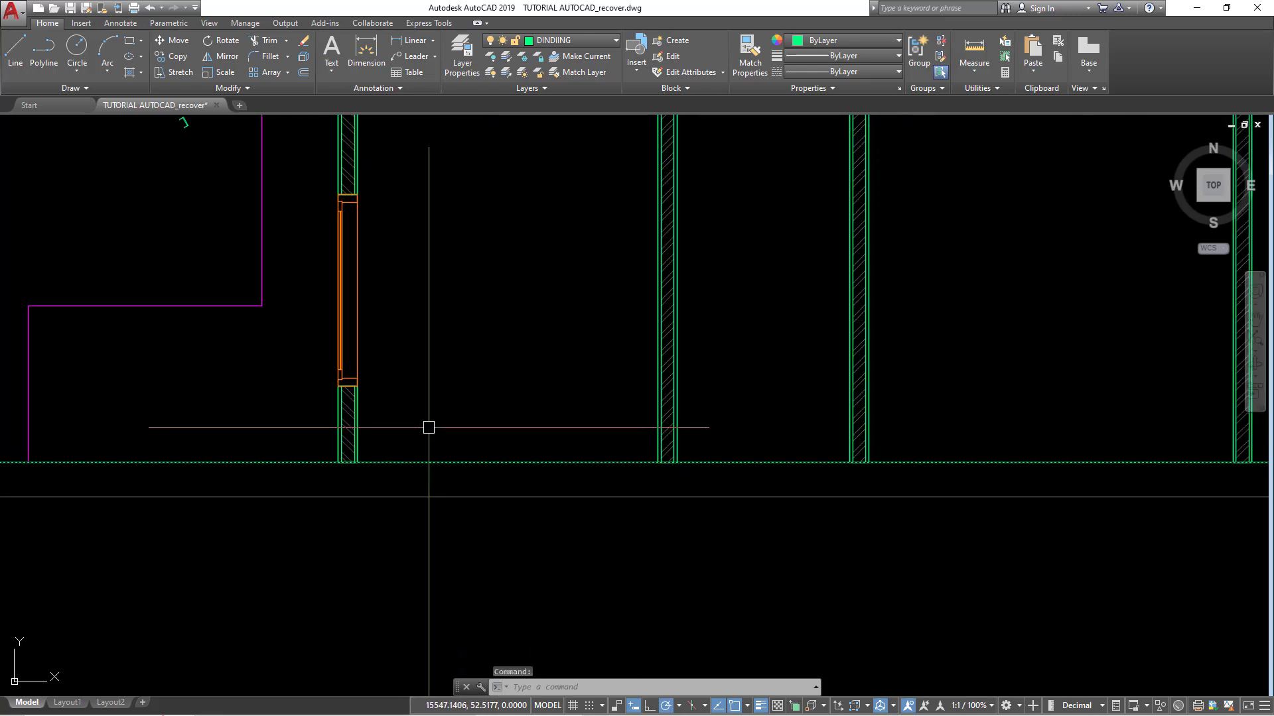
mouse_move(383, 467)
middle_down()
mouse_move(382, 438)
mouse_move(381, 503)
mouse_move(389, 472)
middle_up()
scroll(389, 497, up, 2)
scroll(371, 470, up, 2)
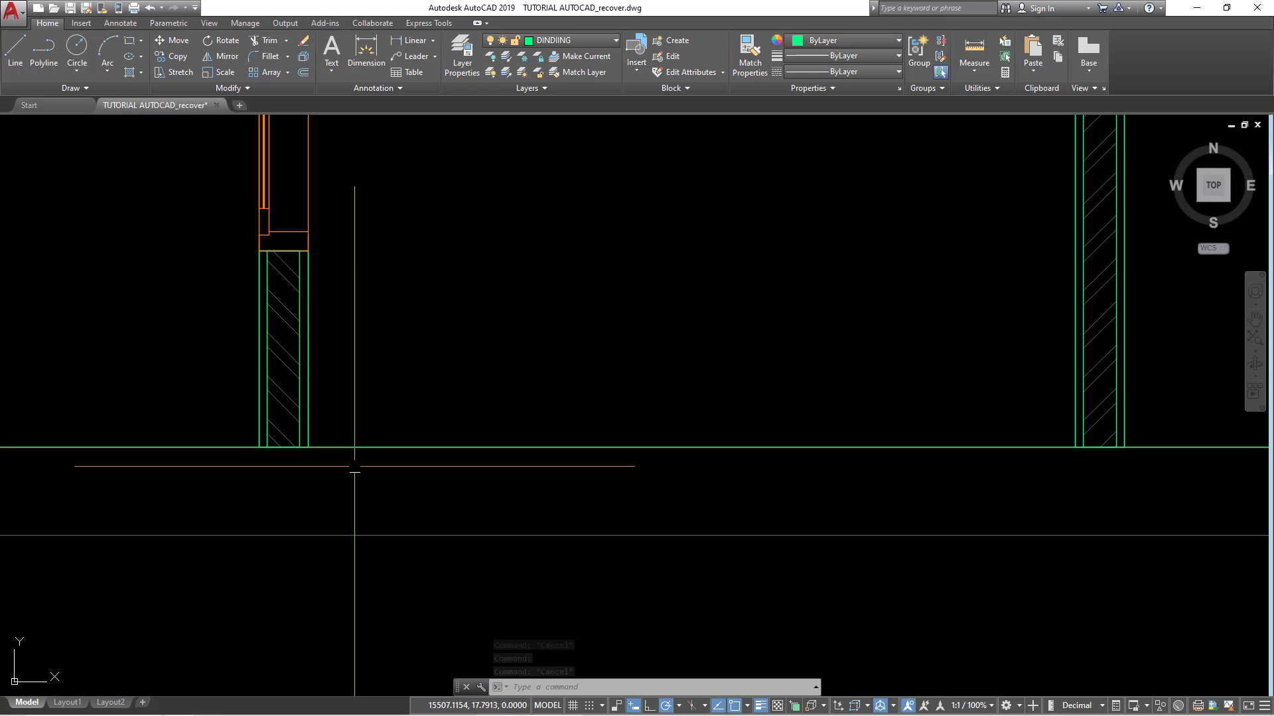
Step: Clear stray wall selections and abandon a first offset attempt at distance 2
click(295, 419)
key(Escape)
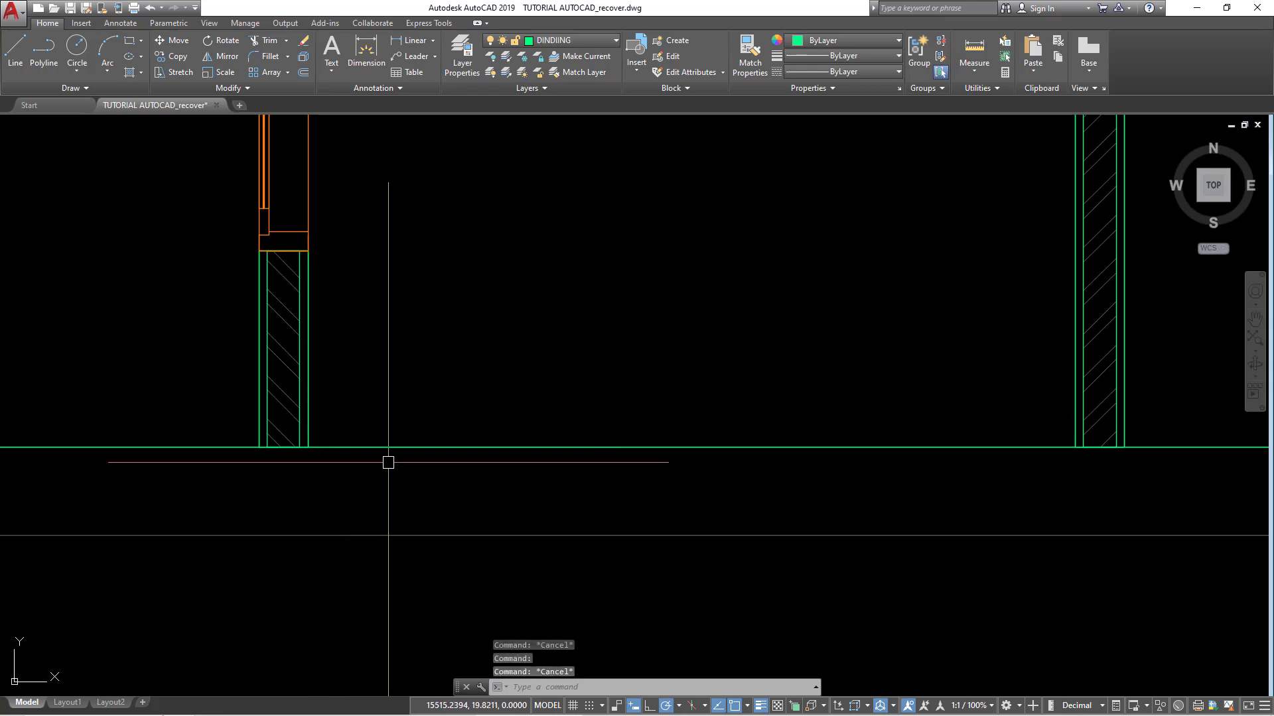
click(388, 463)
key(Escape)
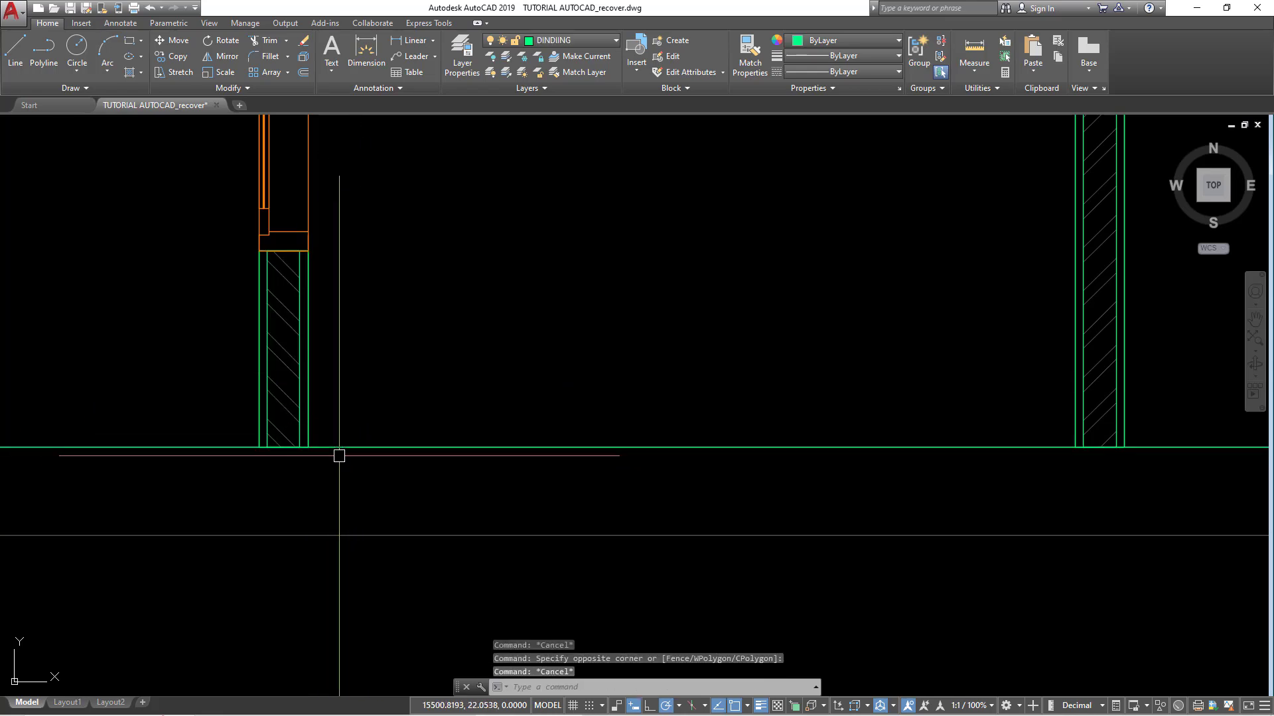
text(O)
key(Return)
text(2)
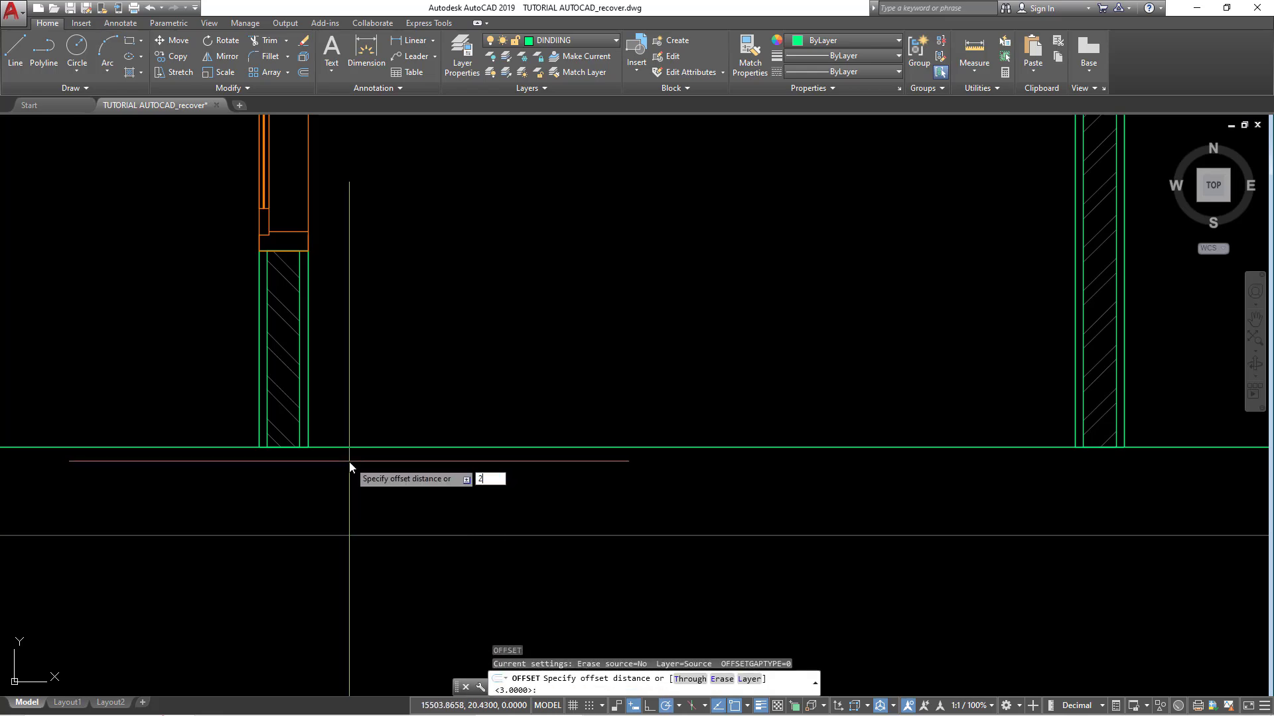
key(Return)
scroll(349, 460, up, 1)
click(345, 465)
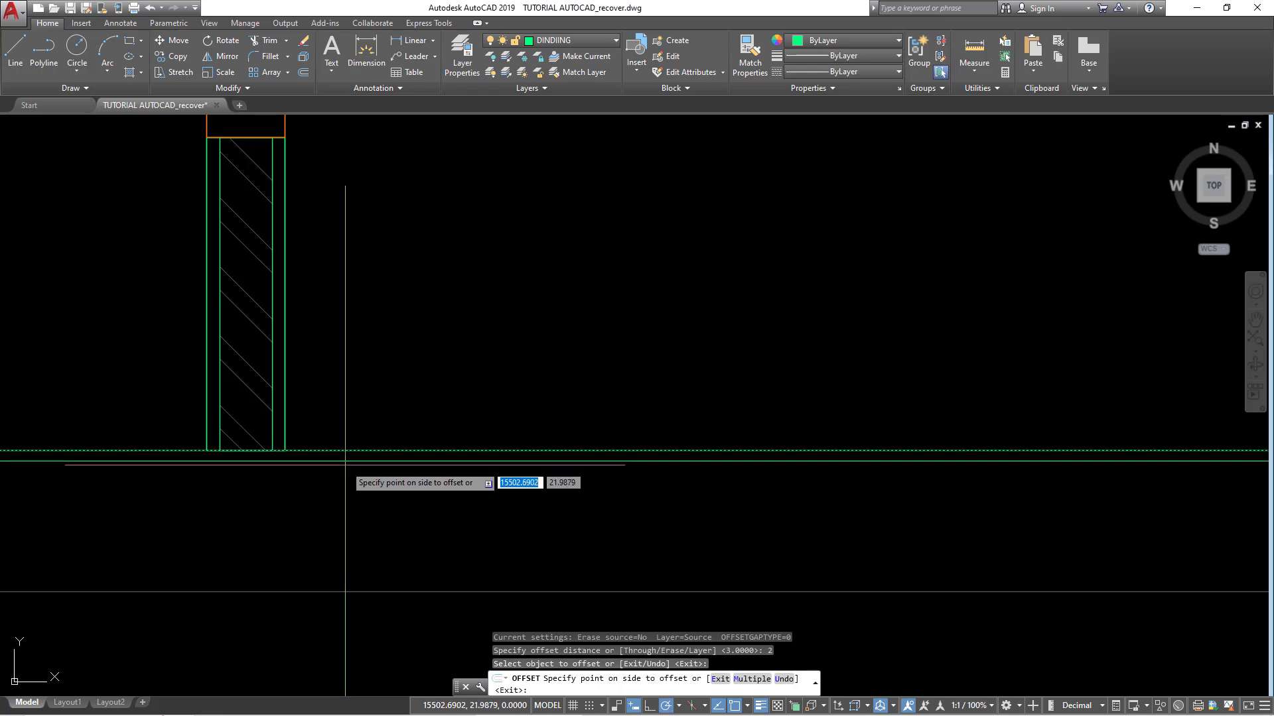
key(Escape)
Step: Offset the ground line 1 unit downward
key(Return)
text(1)
key(Return)
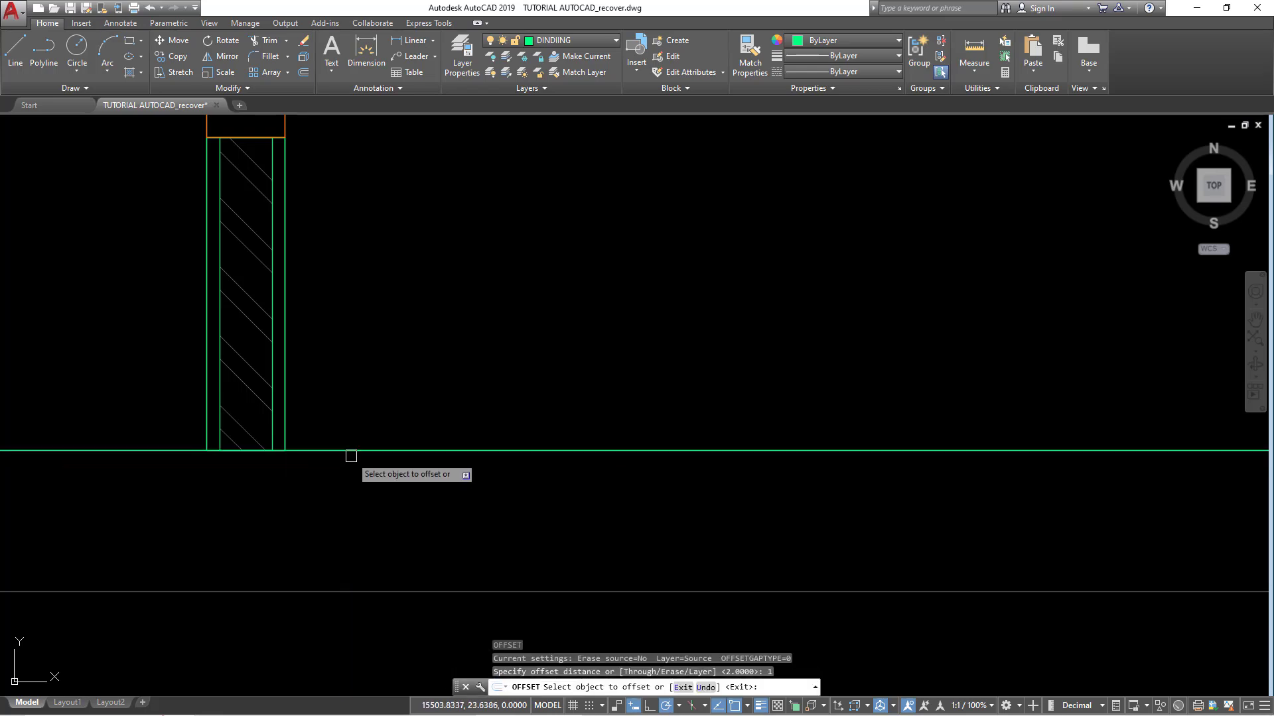
click(350, 453)
key(Escape)
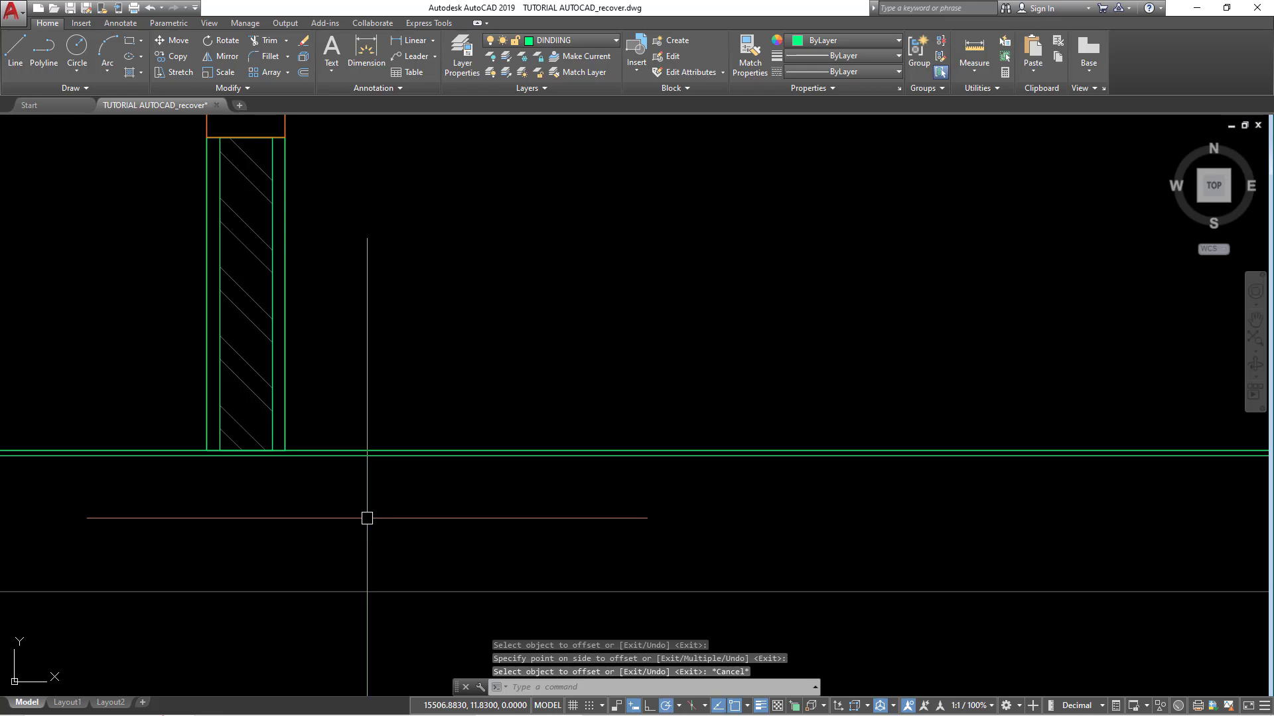
Step: Offset the ground line 3 units below it
key(Return)
key(Return)
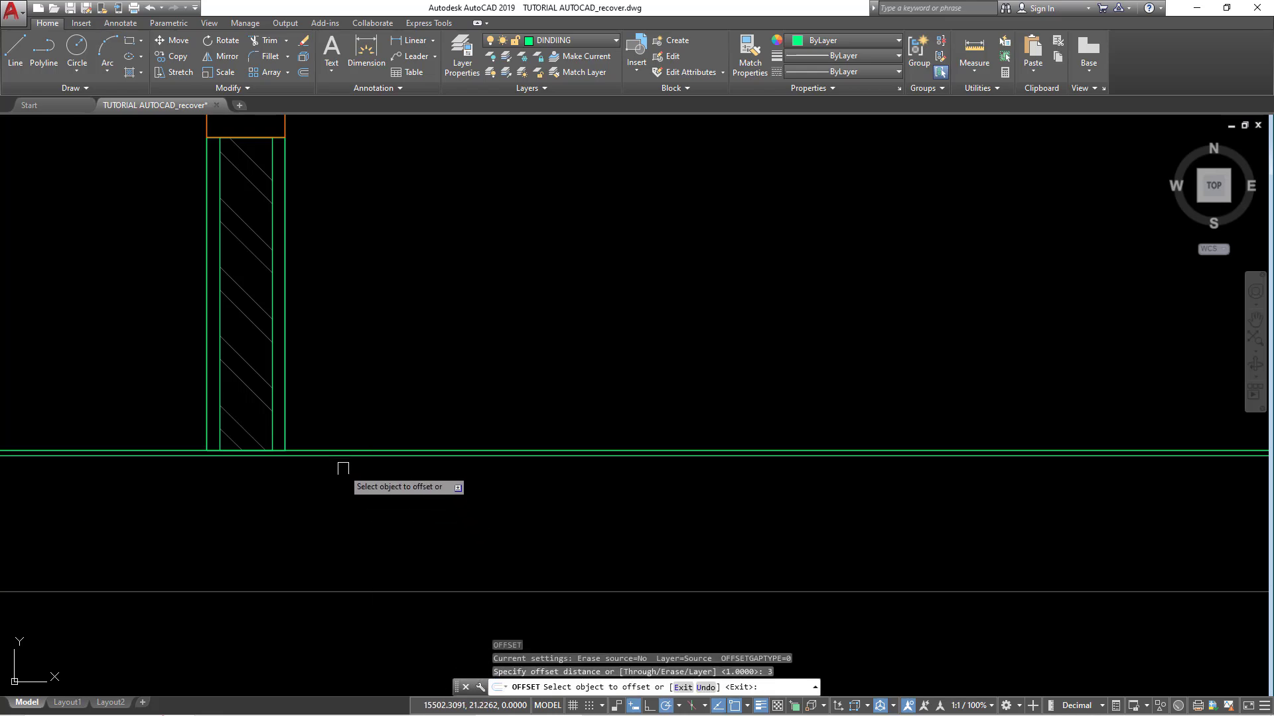
scroll(341, 461, up, 2)
click(345, 453)
click(355, 515)
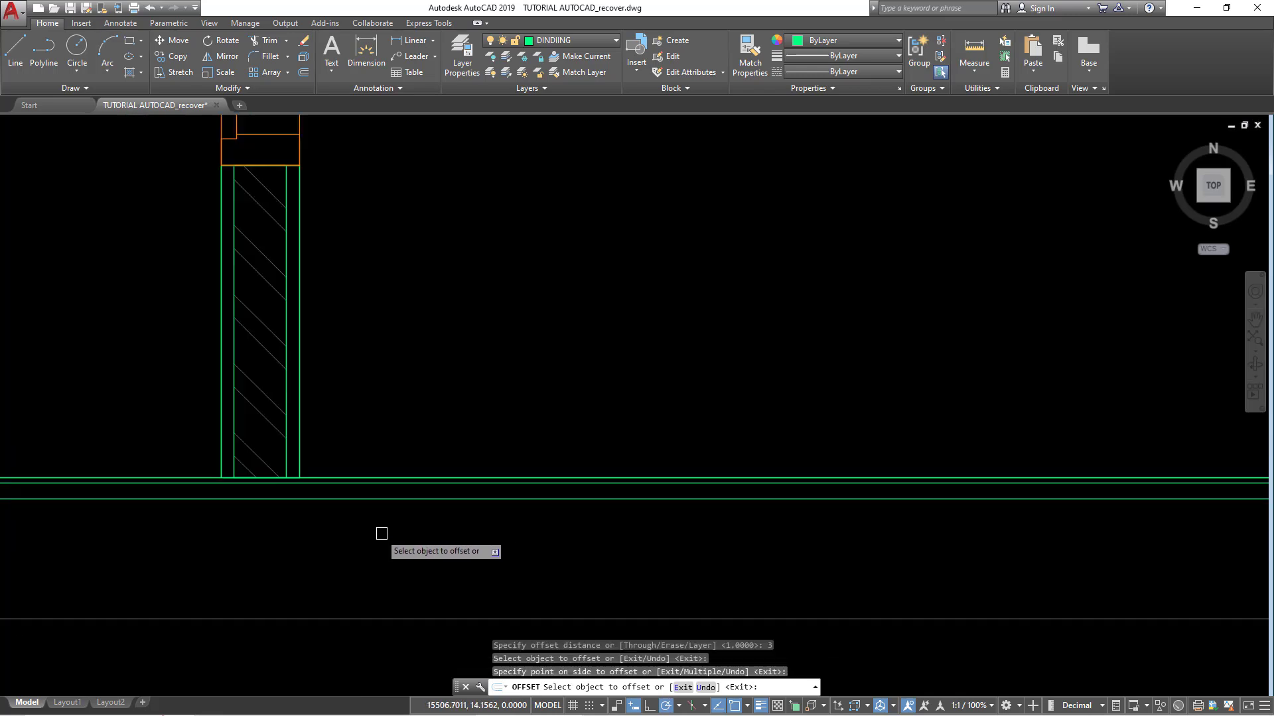
scroll(382, 524, down, 2)
scroll(381, 484, up, 2)
key(Escape)
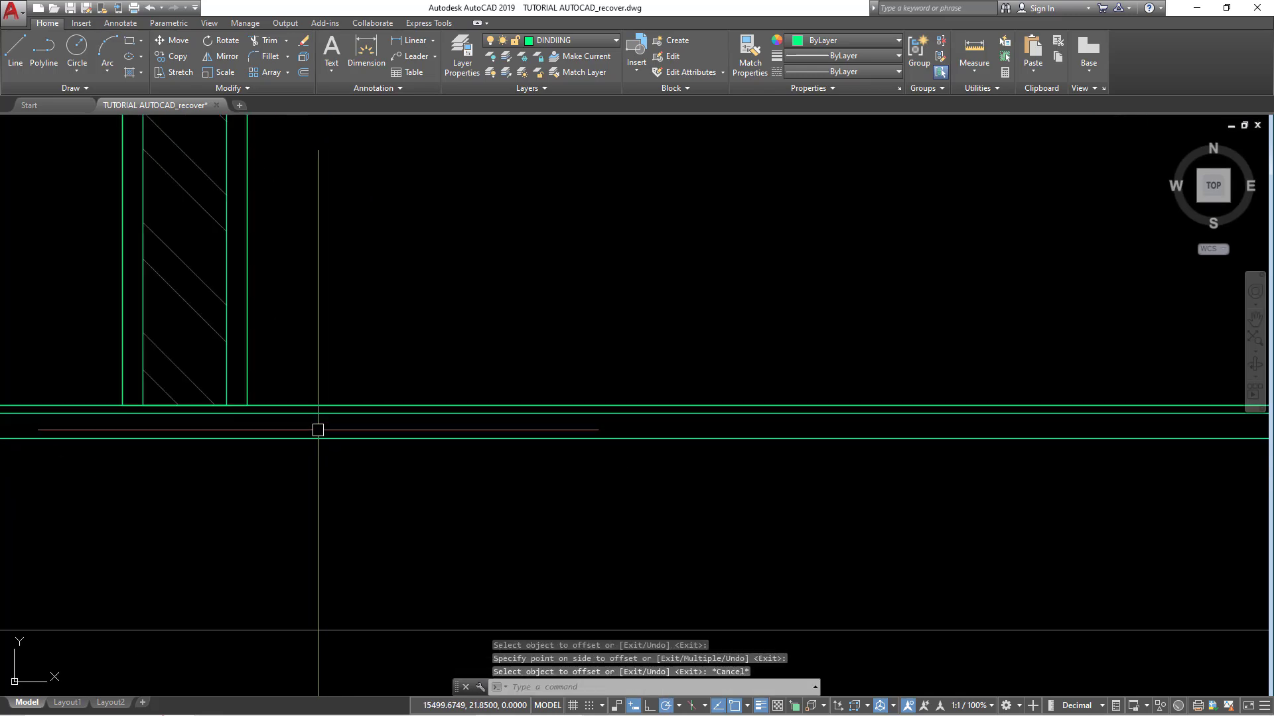
Step: Offset a horizontal line 5 units downward
key(Return)
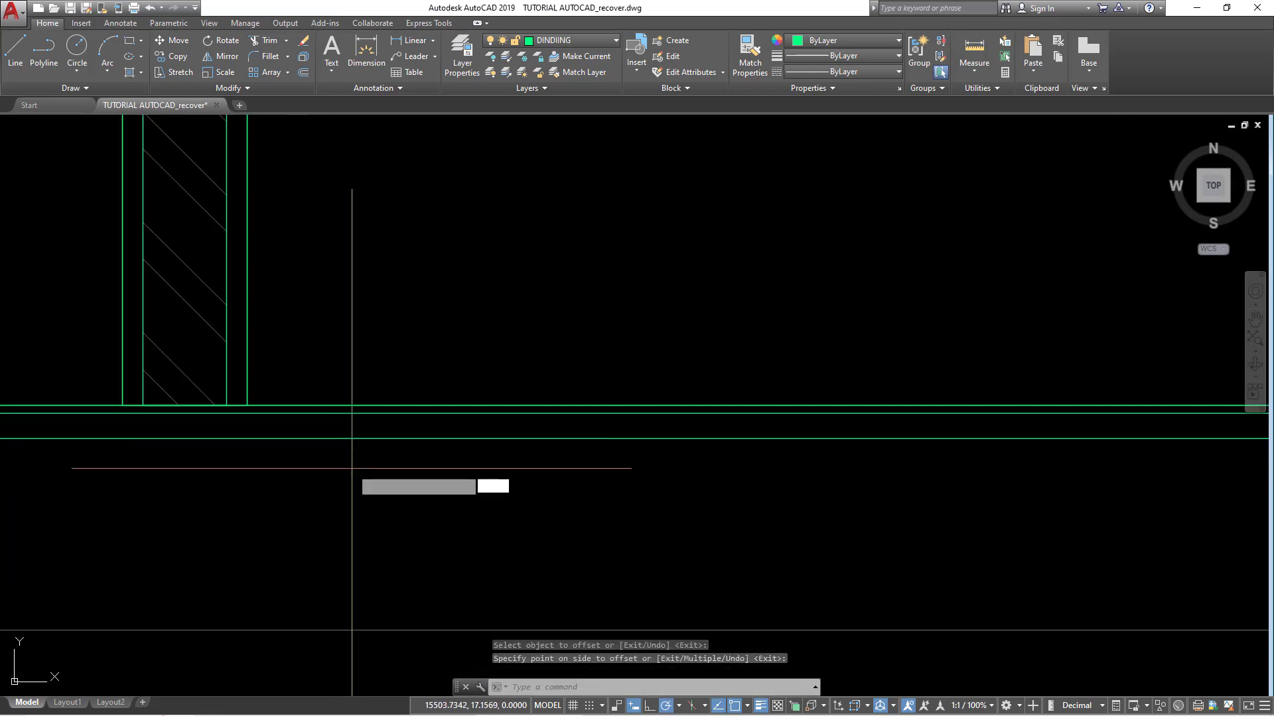
text(5)
key(Return)
click(357, 438)
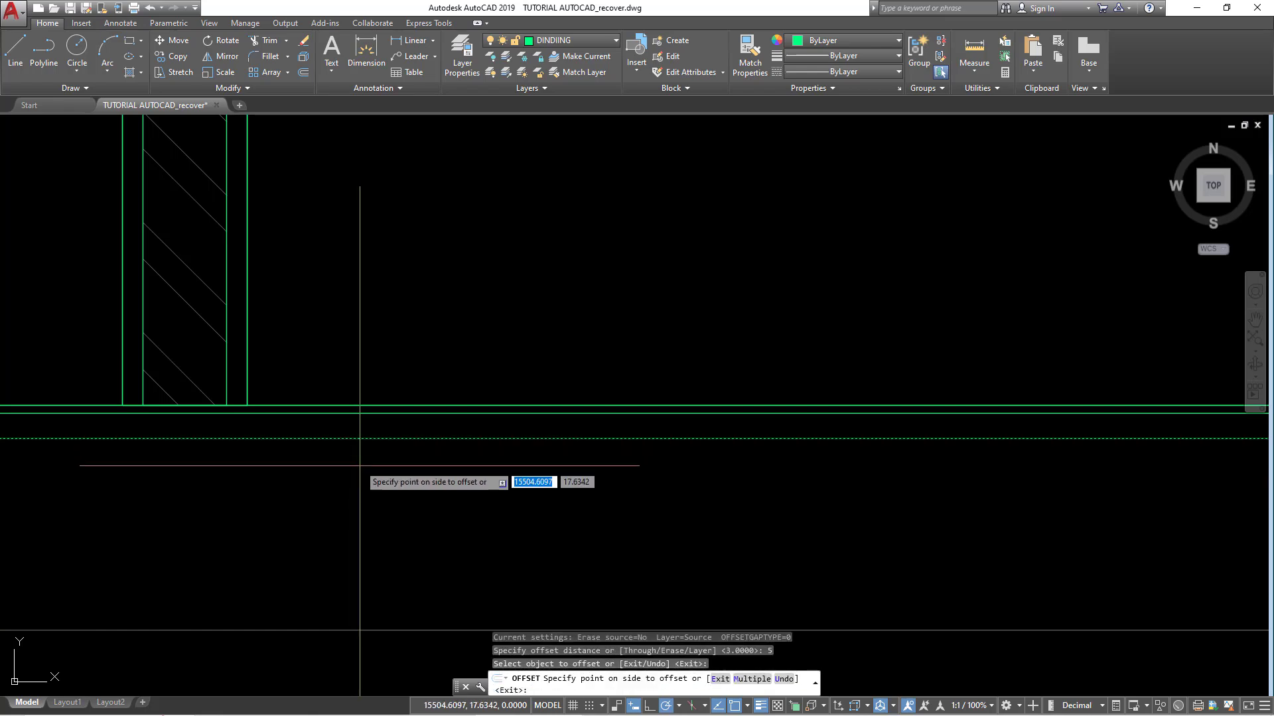
click(362, 472)
scroll(373, 495, down, 4)
mouse_move(373, 494)
middle_down()
mouse_move(317, 445)
mouse_move(339, 450)
middle_up()
key(Escape)
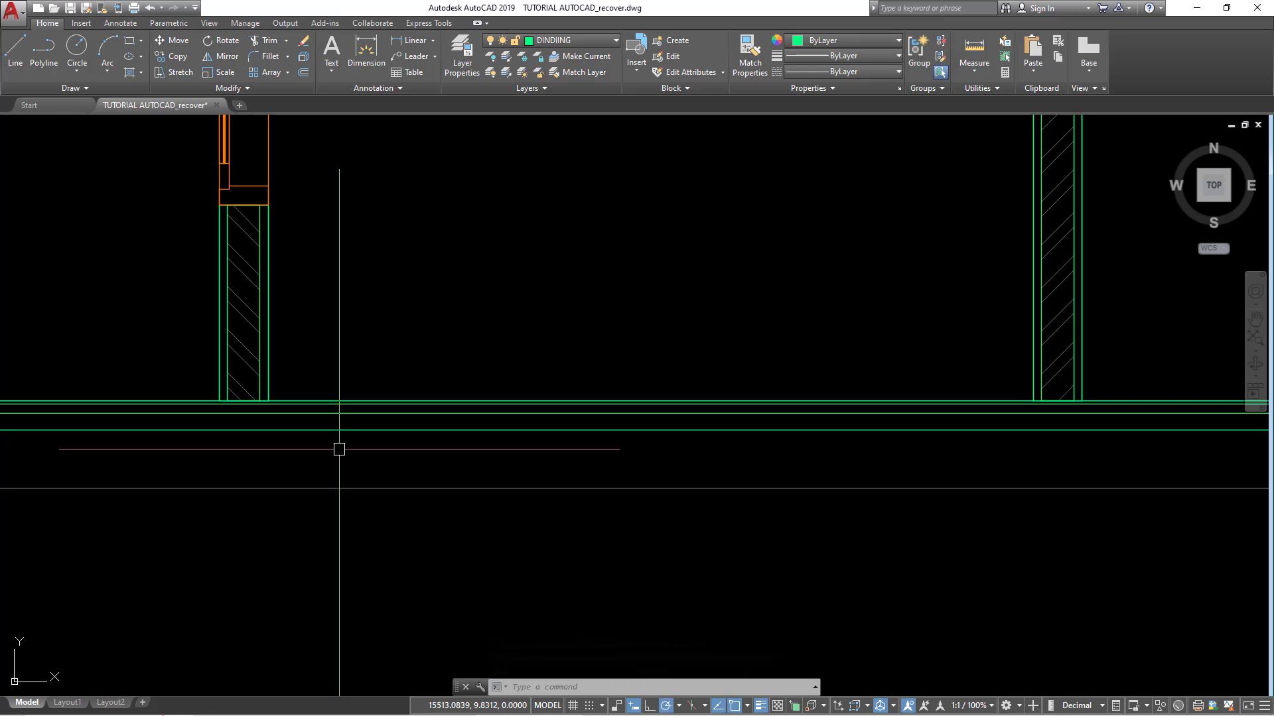
text(O)
Step: Offset the lowest line another 5 units down and zoom around to check the result
key(Return)
text(5)
key(Return)
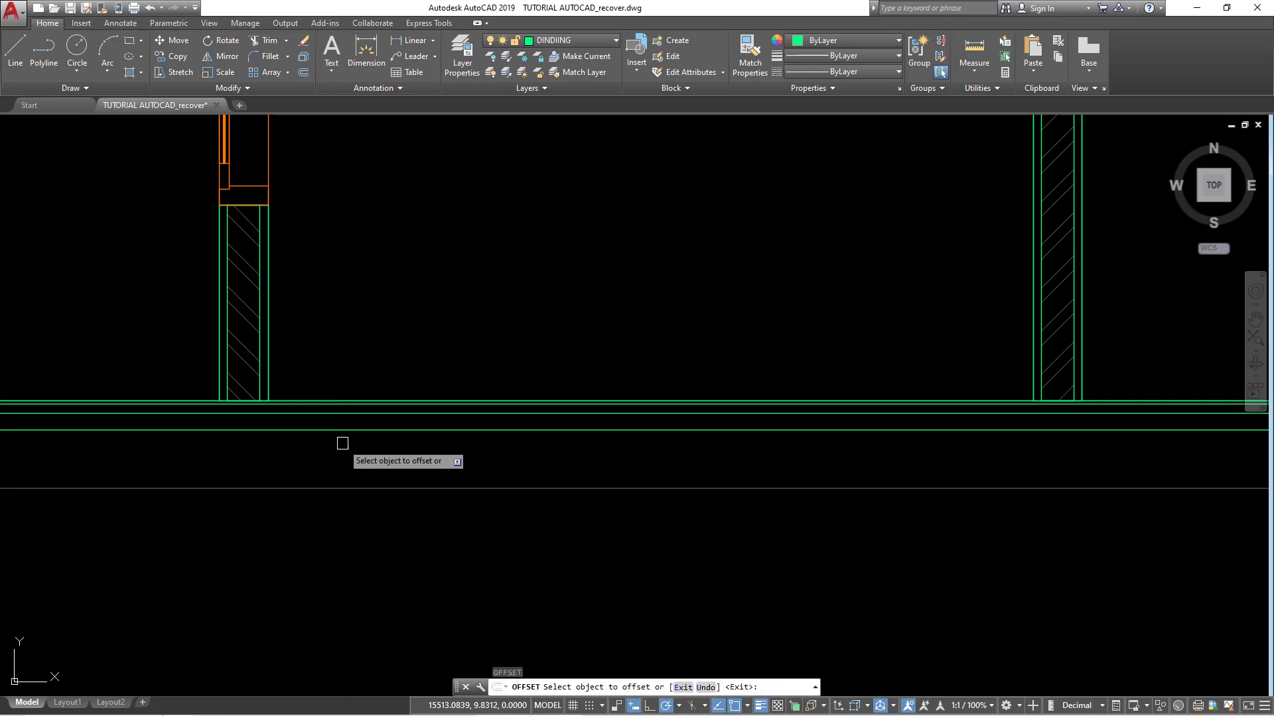
scroll(344, 424, up, 2)
click(346, 432)
click(347, 474)
scroll(361, 438, down, 3)
key(Escape)
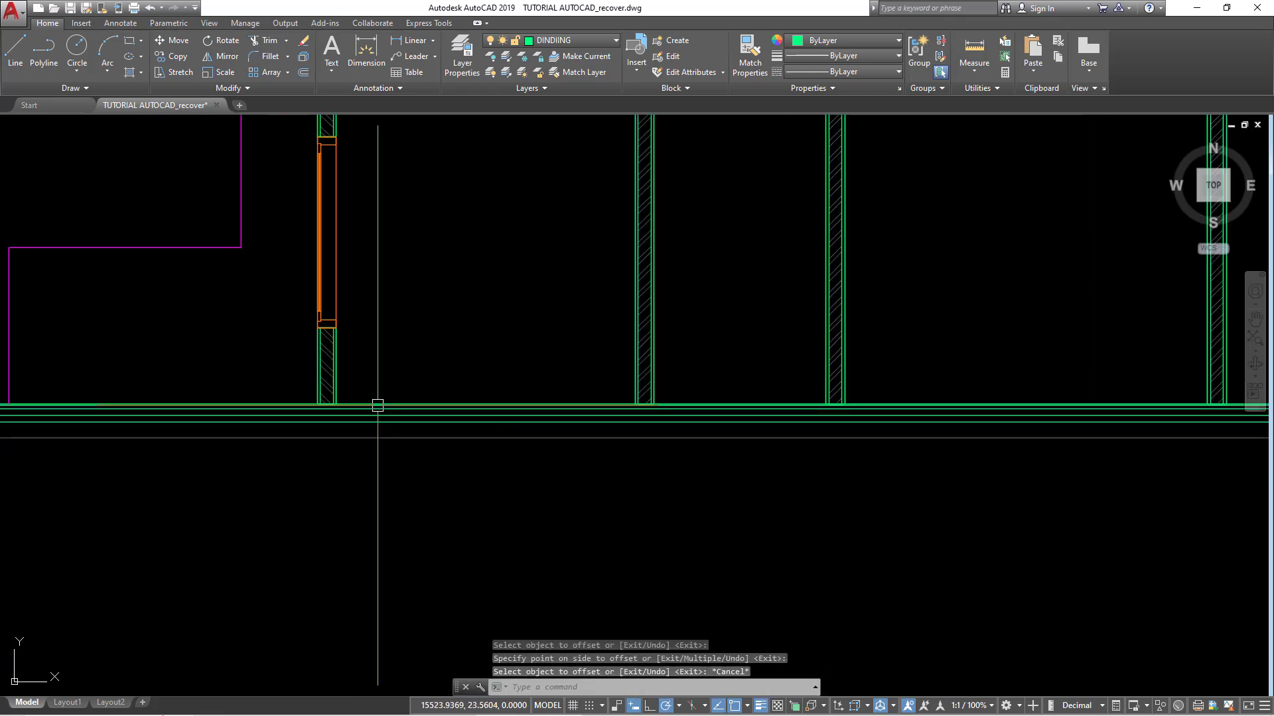
scroll(664, 368, up, 2)
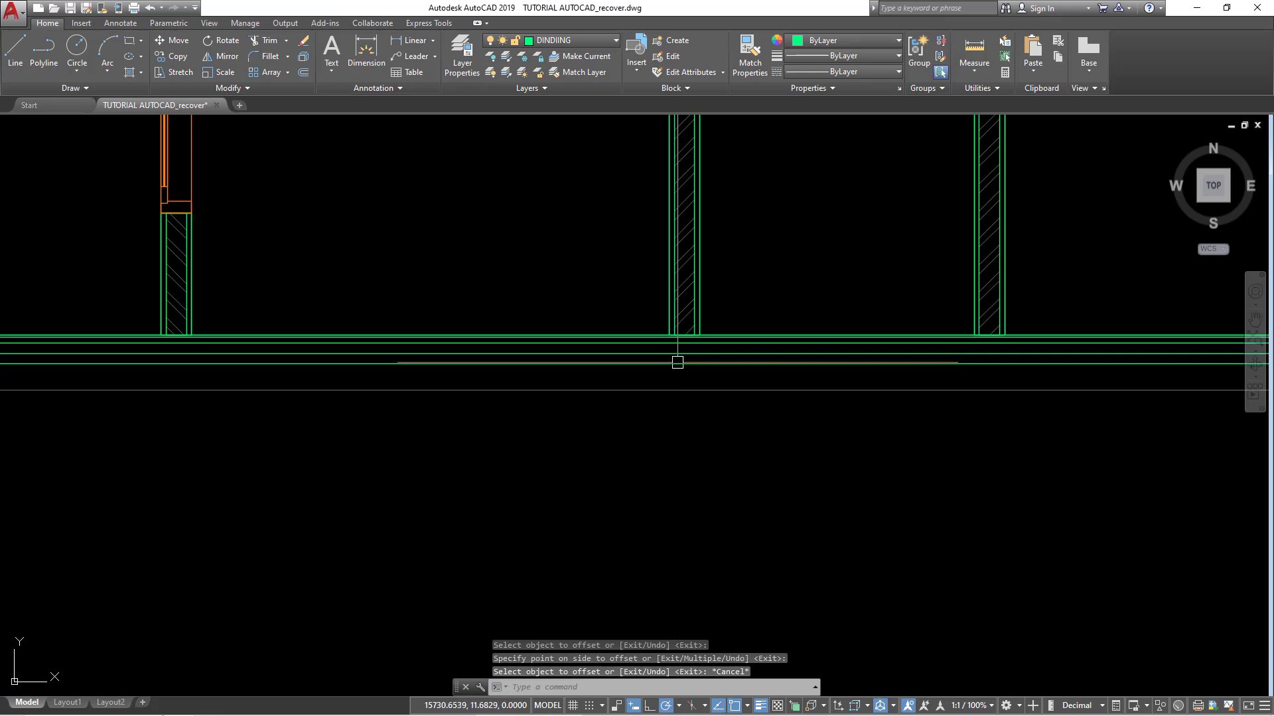
scroll(672, 363, up, 2)
scroll(665, 382, down, 3)
scroll(535, 389, down, 2)
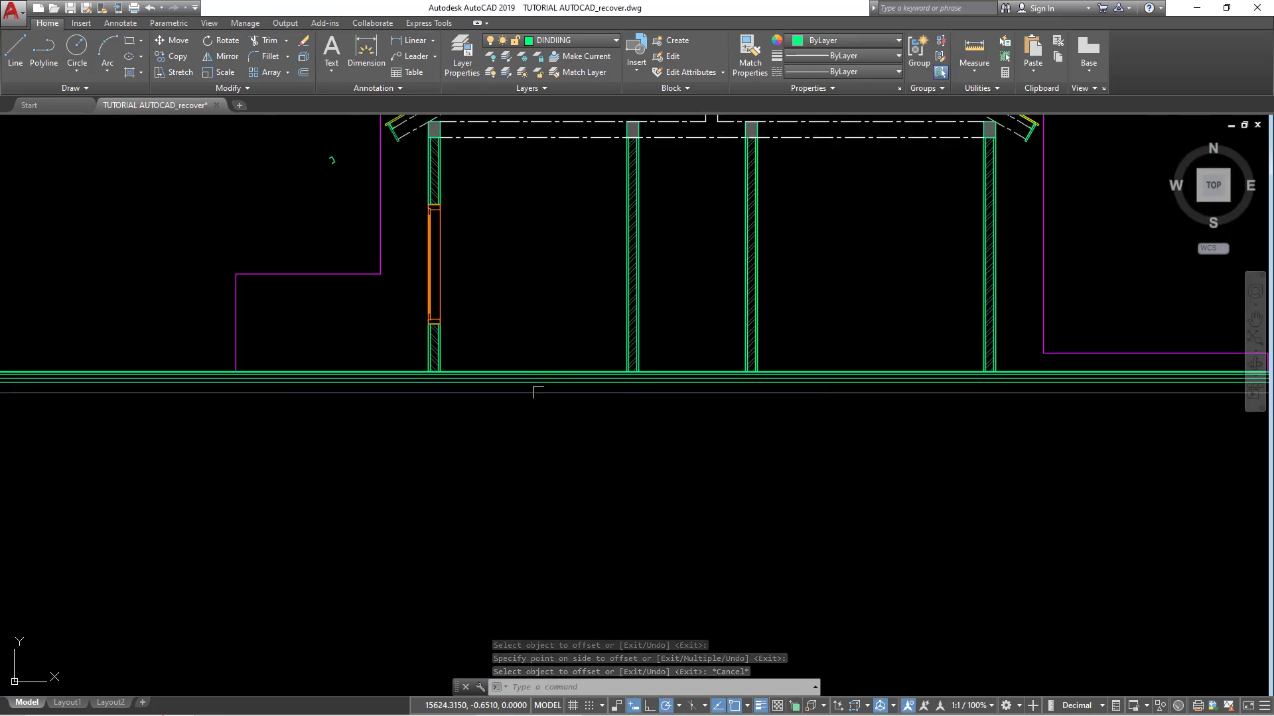
scroll(384, 392, up, 5)
scroll(440, 363, down, 2)
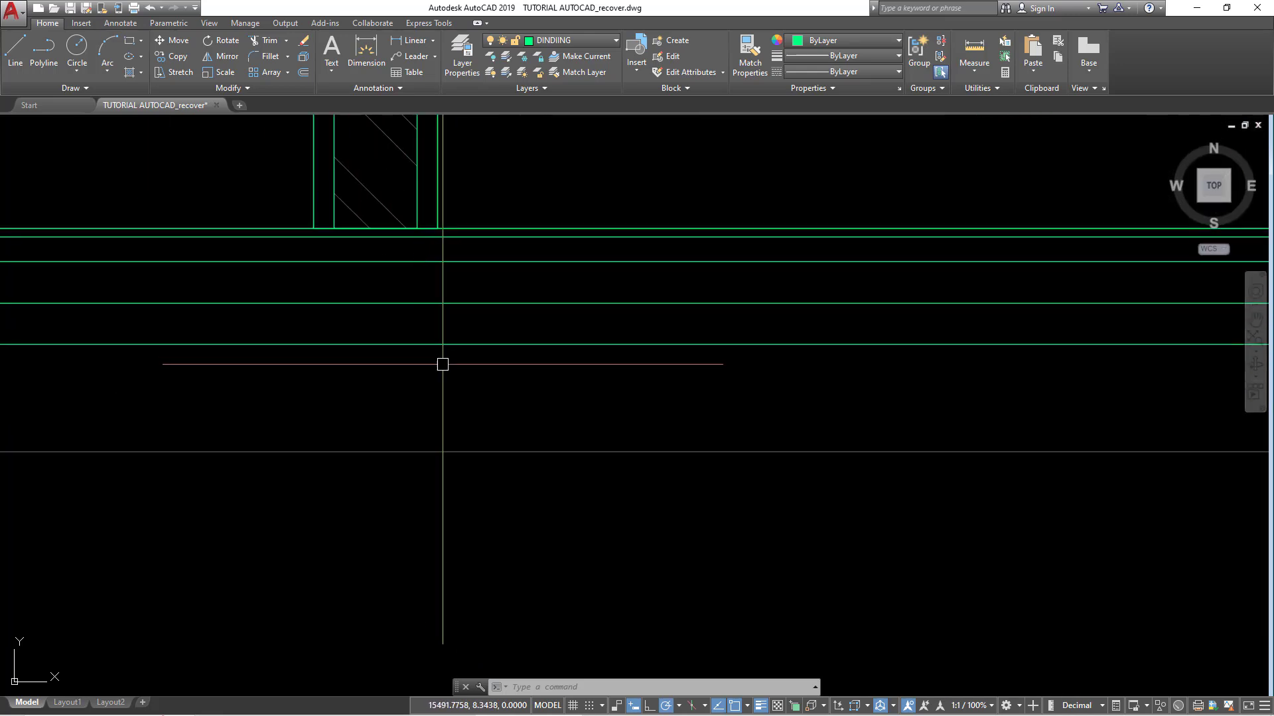
key(Escape)
Step: Zoom out to the left foundation detail and window-select the whole detail
scroll(437, 371, down, 3)
scroll(437, 372, down, 8)
scroll(304, 420, down, 1)
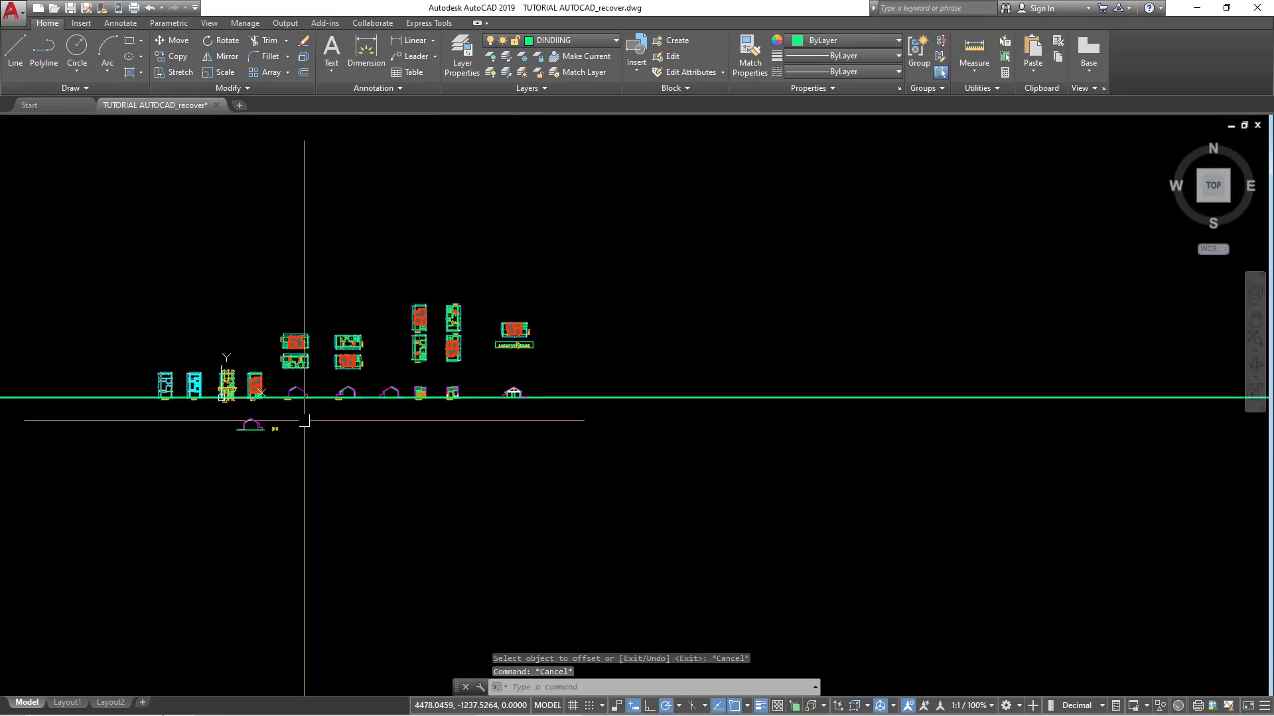
scroll(549, 357, up, 4)
scroll(428, 325, up, 6)
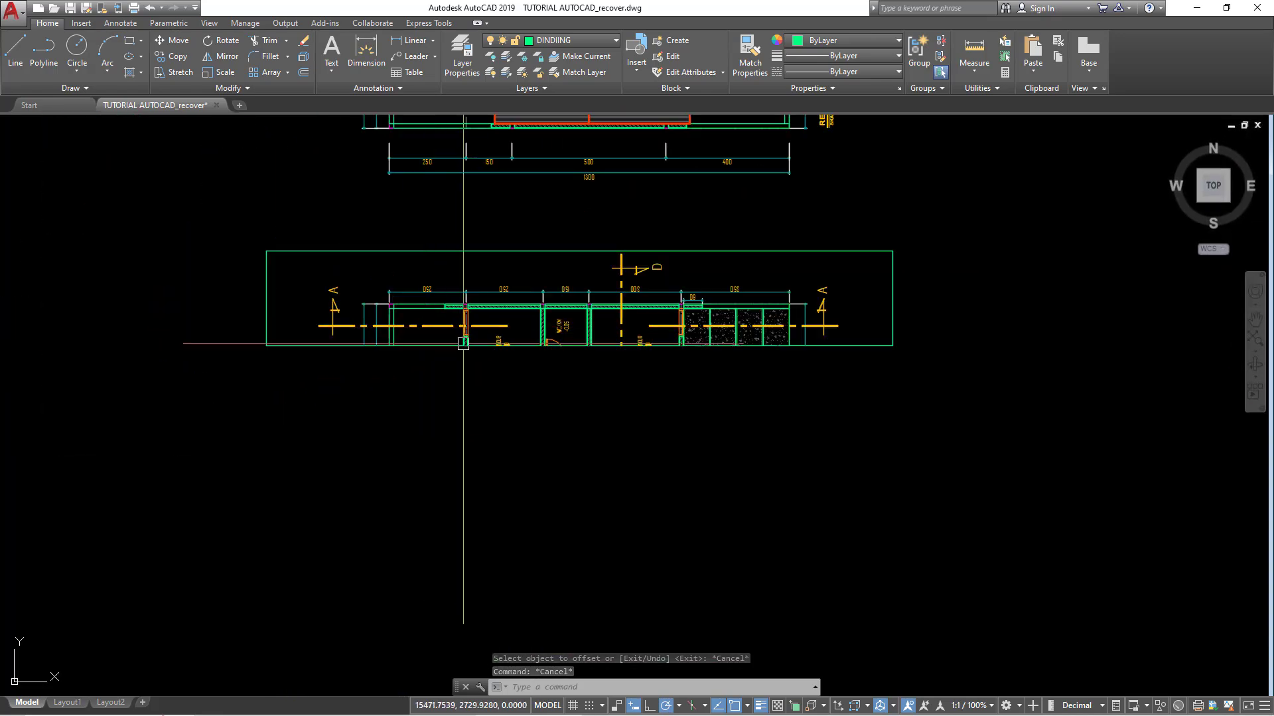
scroll(463, 358, down, 5)
scroll(364, 371, up, 3)
scroll(445, 428, up, 2)
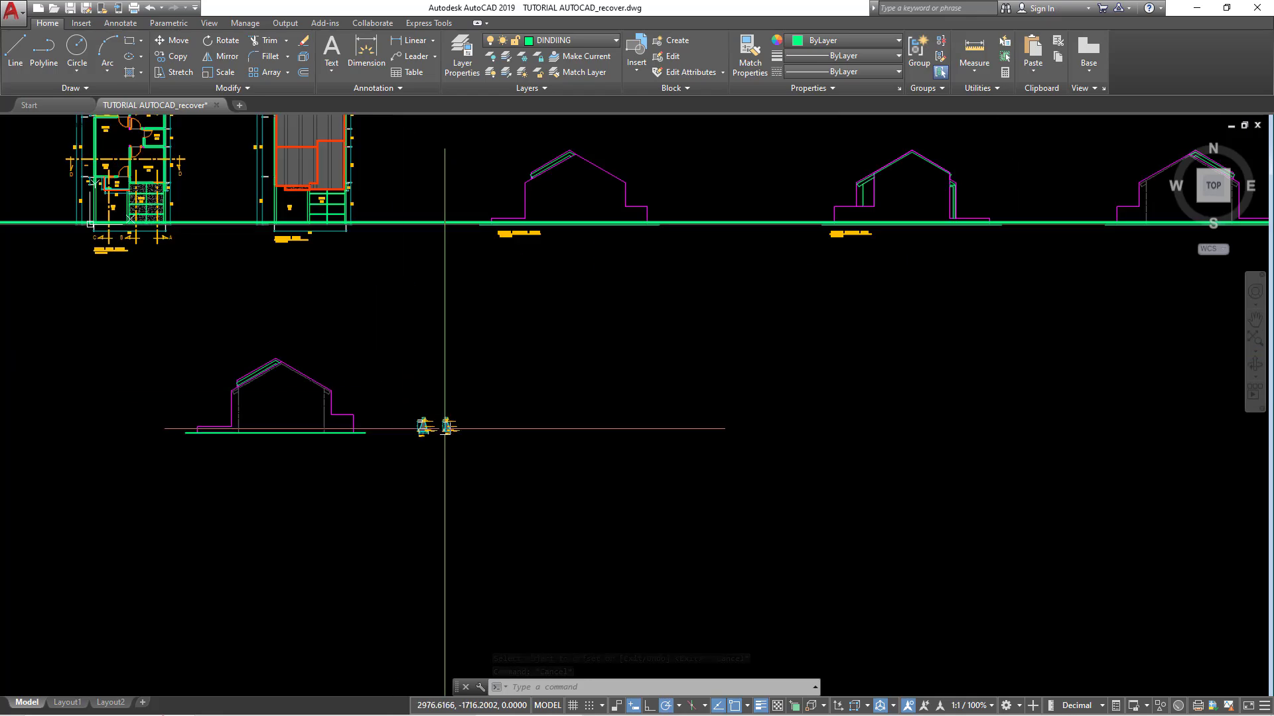
scroll(445, 427, up, 2)
scroll(449, 398, up, 3)
scroll(449, 356, down, 4)
scroll(358, 236, up, 1)
click(355, 239)
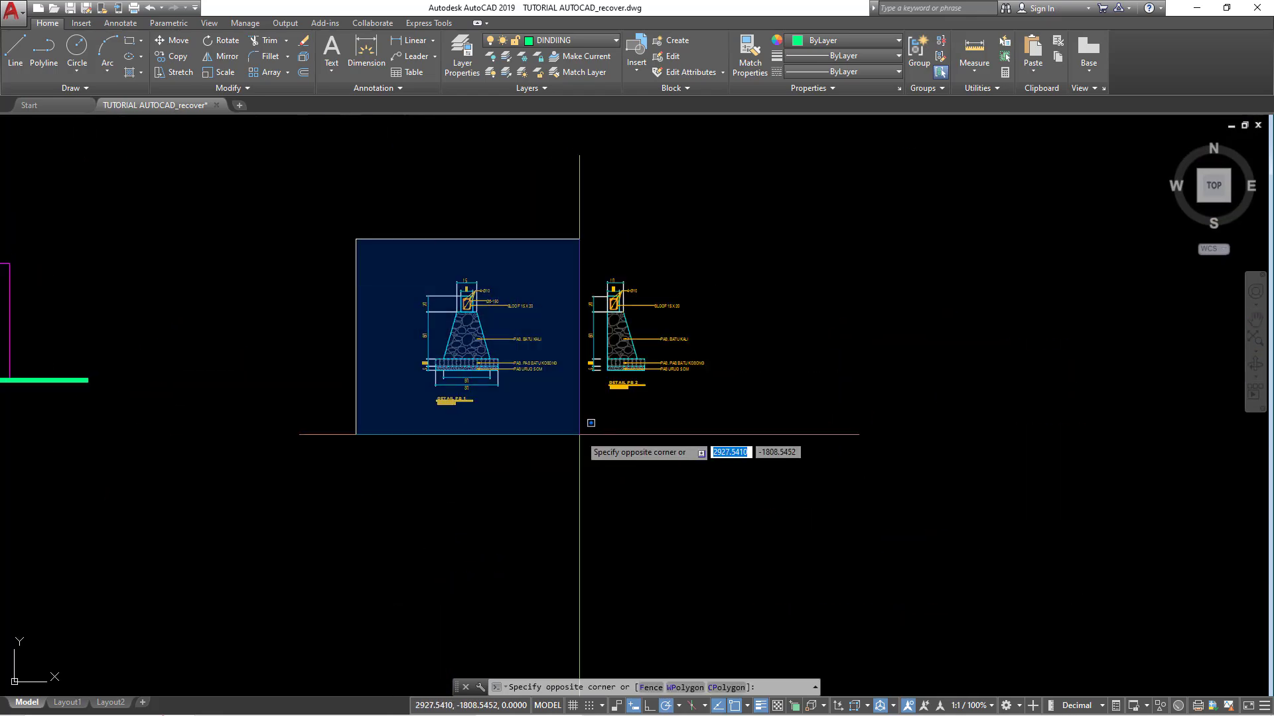
click(579, 434)
Step: Copy the foundation detail to a spot on its right
key(Return)
click(468, 365)
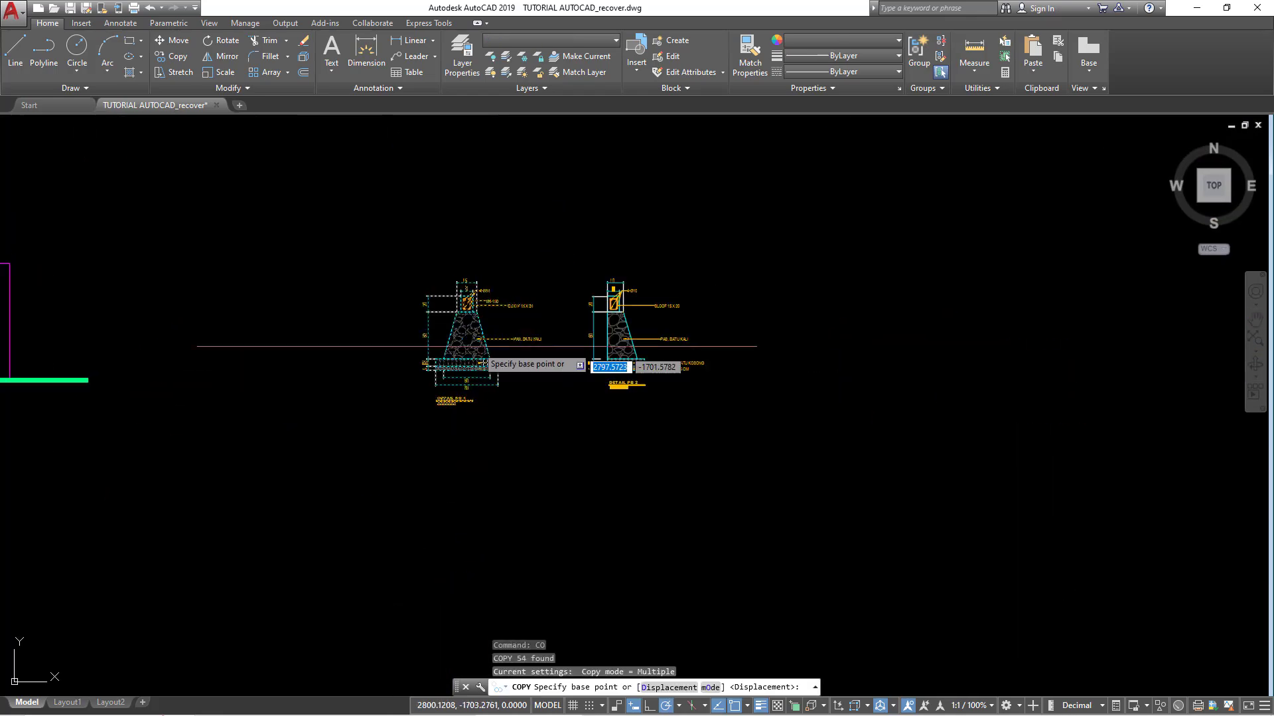
scroll(432, 398, down, 3)
scroll(674, 407, down, 2)
scroll(789, 398, up, 2)
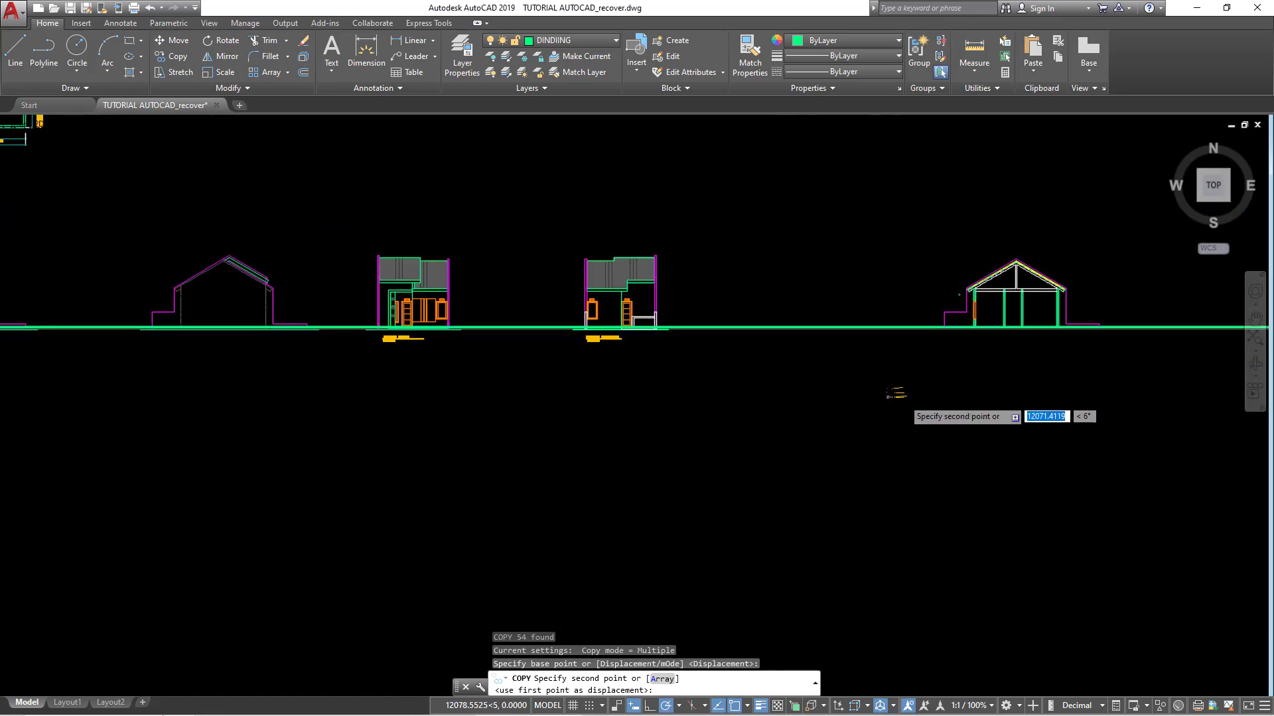
scroll(729, 411, up, 3)
scroll(775, 404, up, 5)
click(775, 404)
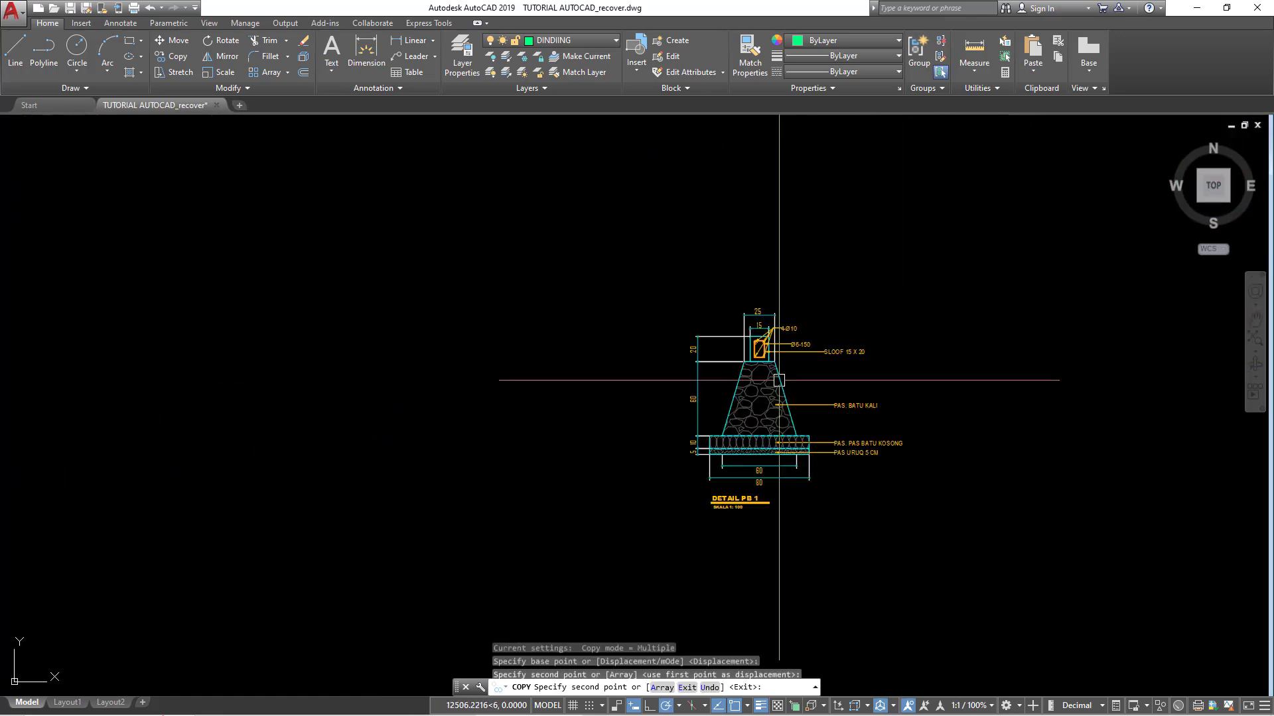
scroll(774, 385, up, 3)
key(Escape)
Step: Erase the beam reinforcement labels, dimensions and material labels from the footing detail
click(802, 254)
key(Delete)
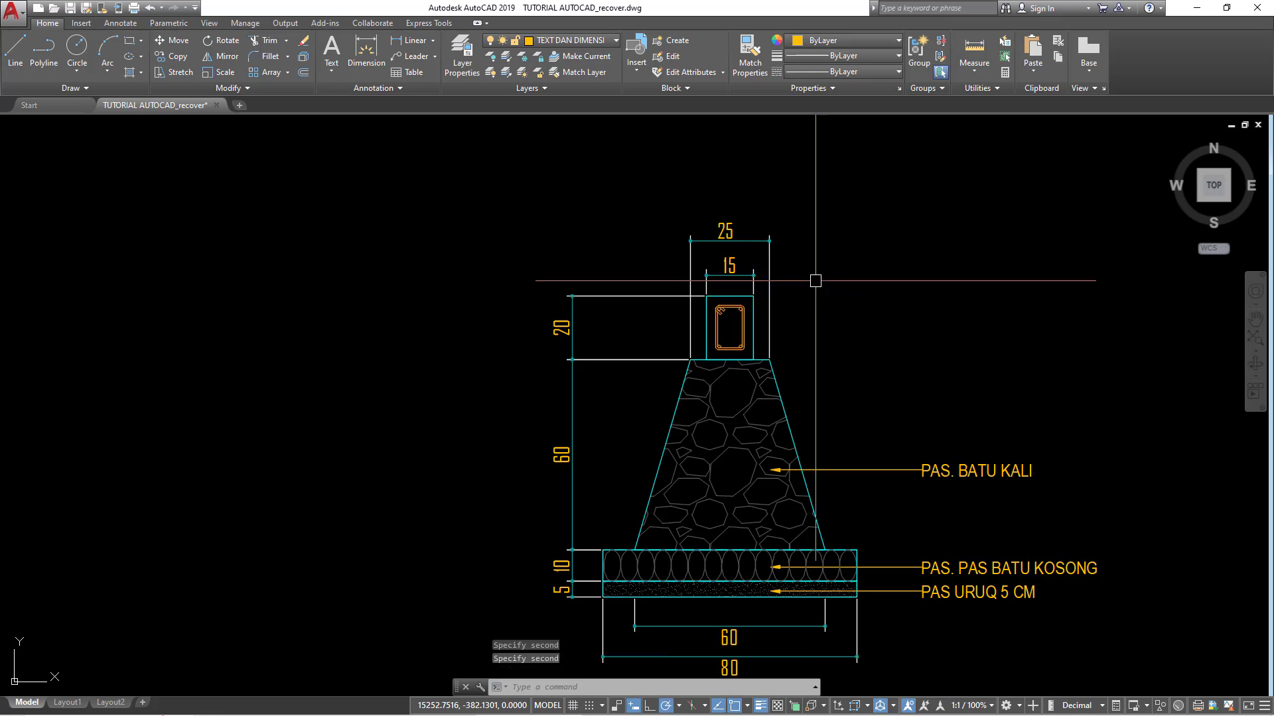
scroll(803, 281, down, 2)
key(Return)
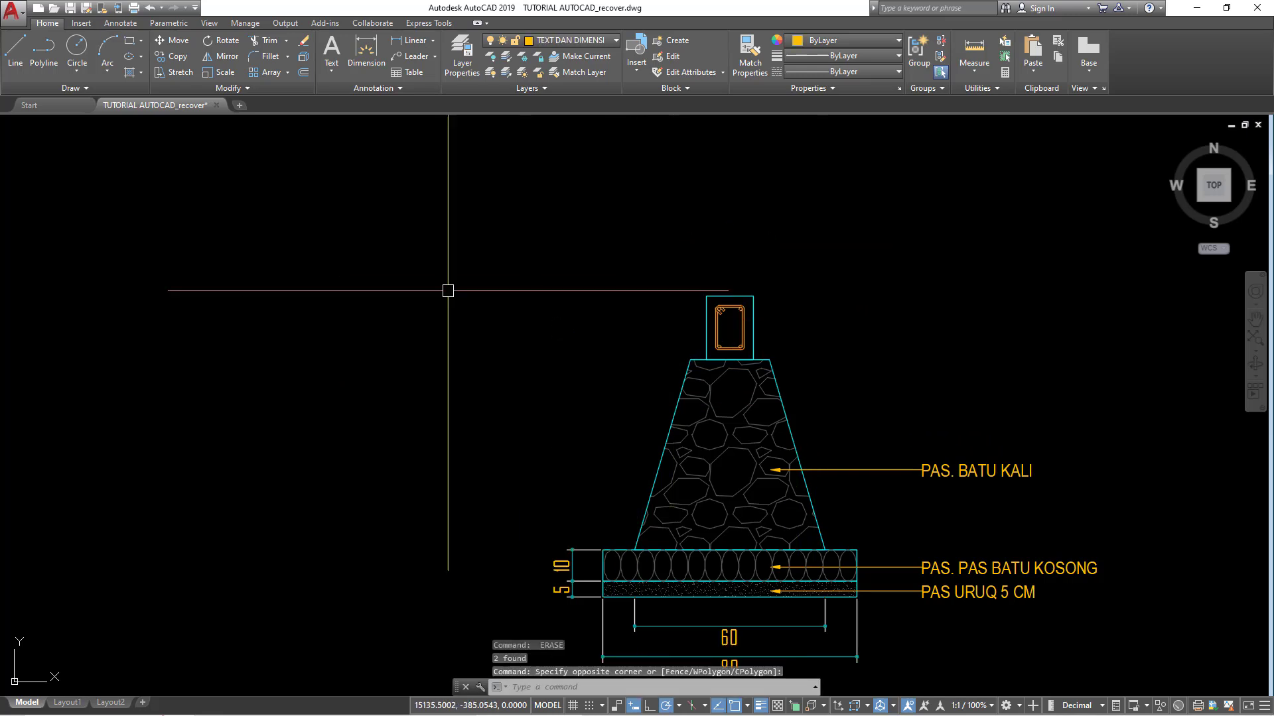
scroll(449, 287, down, 2)
scroll(697, 449, up, 2)
click(654, 455)
click(426, 358)
key(Delete)
Step: Erase the DETAIL title, remaining dimensions and SKALA scale line, then select the cleaned footing
click(661, 487)
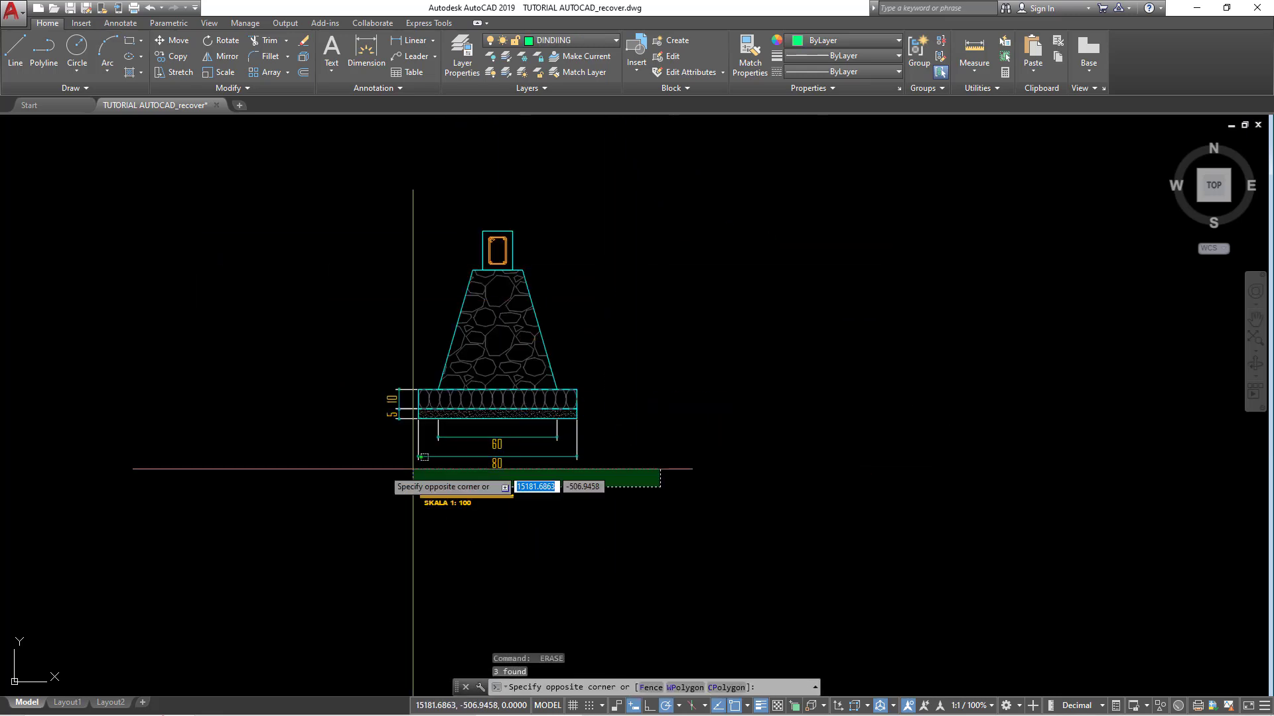
click(375, 433)
key(Delete)
scroll(375, 433, up, 2)
drag(398, 432, 356, 292)
key(Delete)
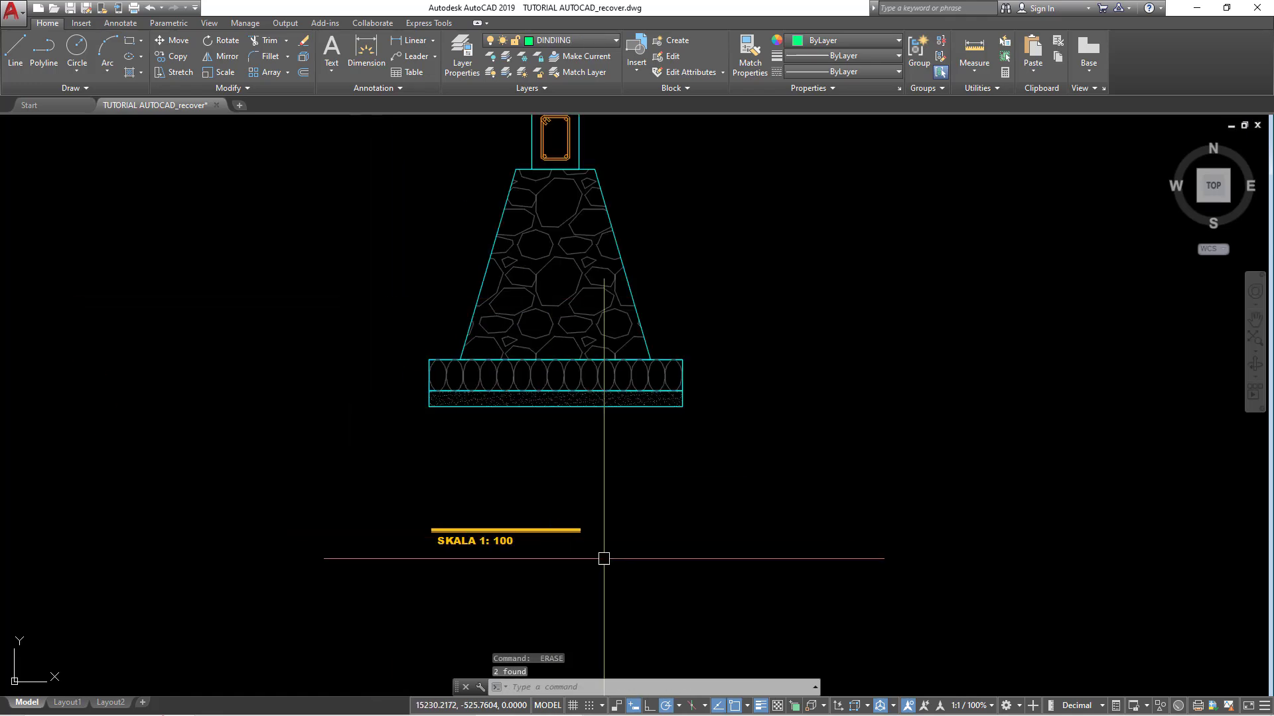
drag(603, 554, 327, 483)
key(Delete)
scroll(529, 464, down, 3)
drag(649, 477, 425, 292)
text(G)
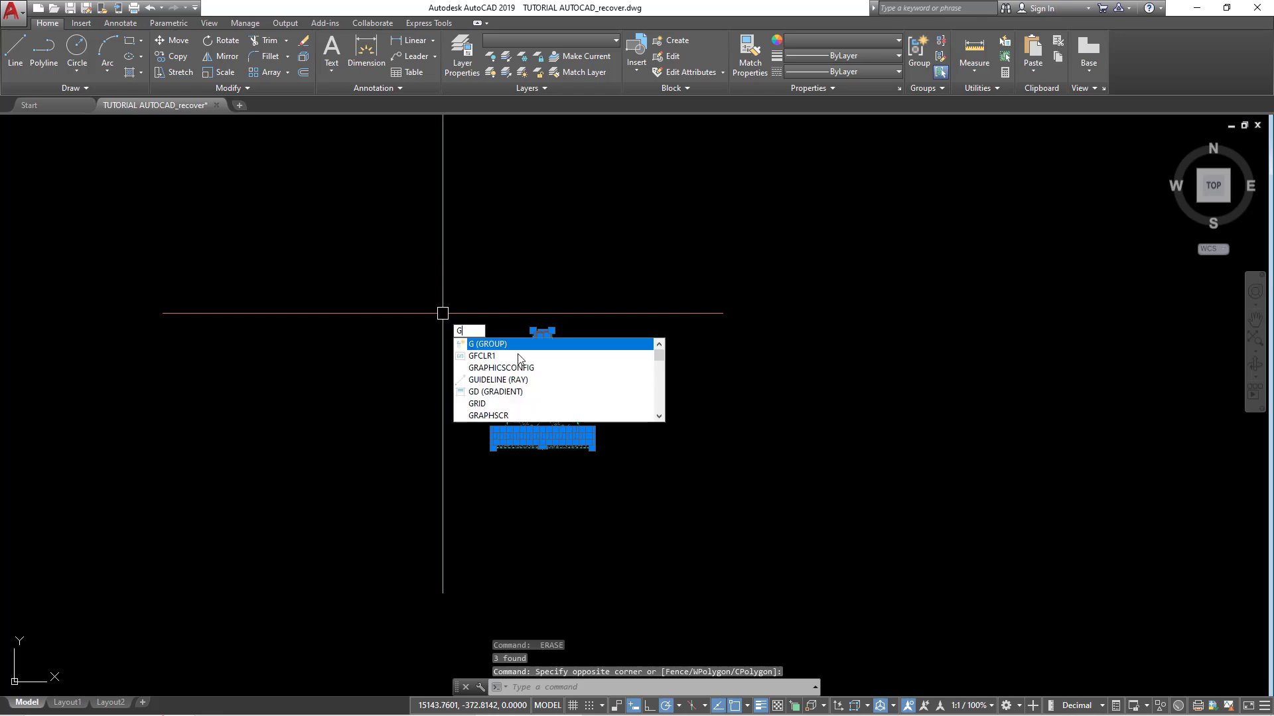
Step: Group the cleaned footing detail and move it near the left wall of the section
key(Return)
click(501, 348)
text(m)
key(Return)
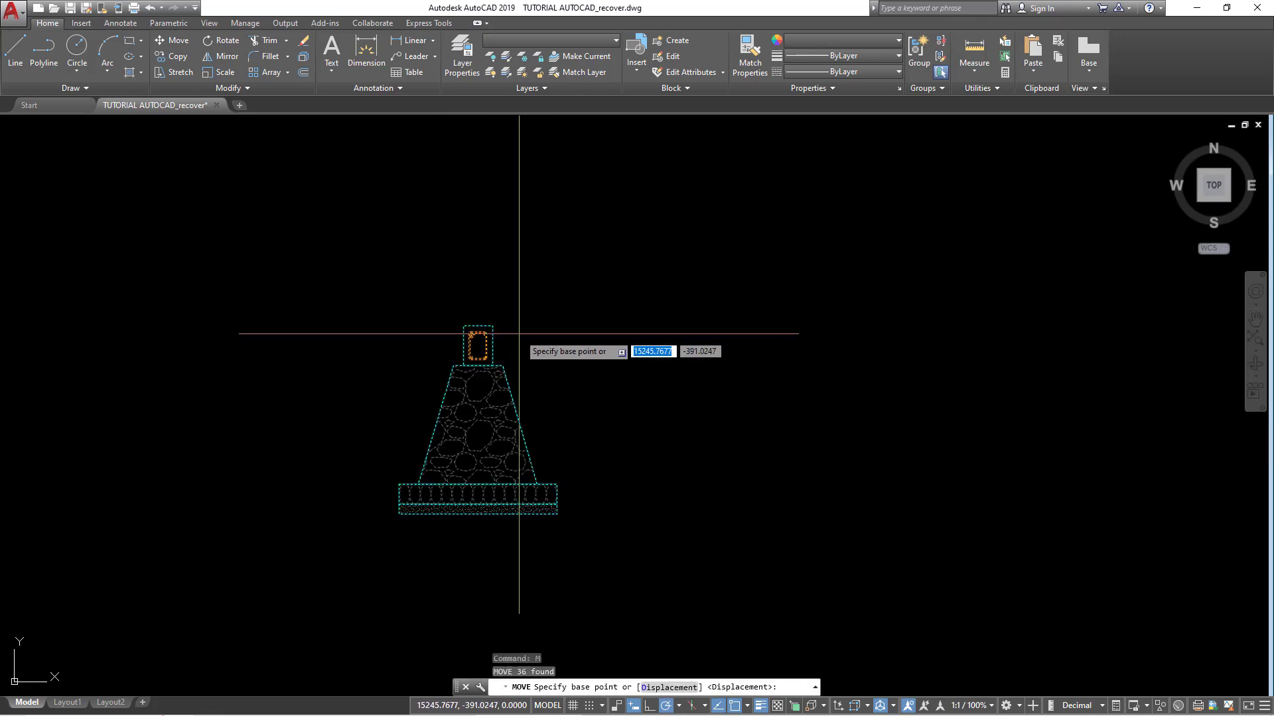
click(492, 317)
scroll(533, 312, down, 2)
scroll(740, 256, up, 2)
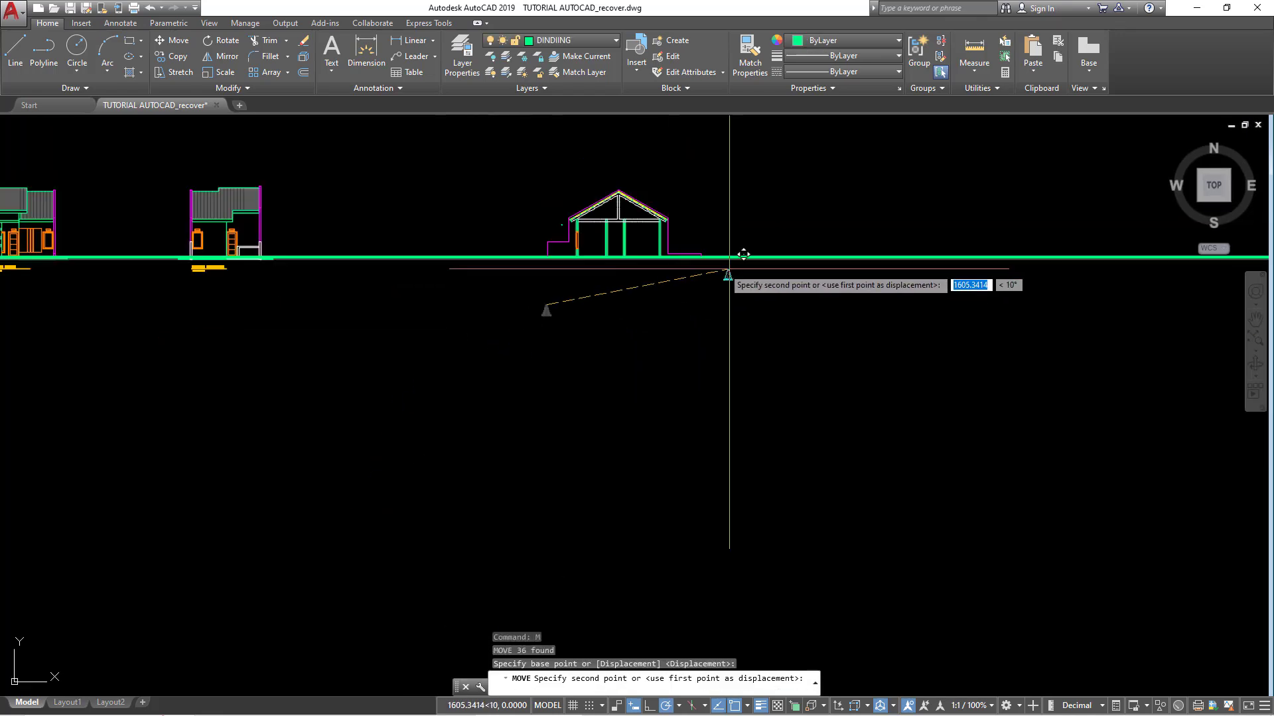
scroll(584, 233, up, 2)
scroll(370, 262, up, 2)
scroll(362, 329, up, 1)
scroll(763, 335, up, 1)
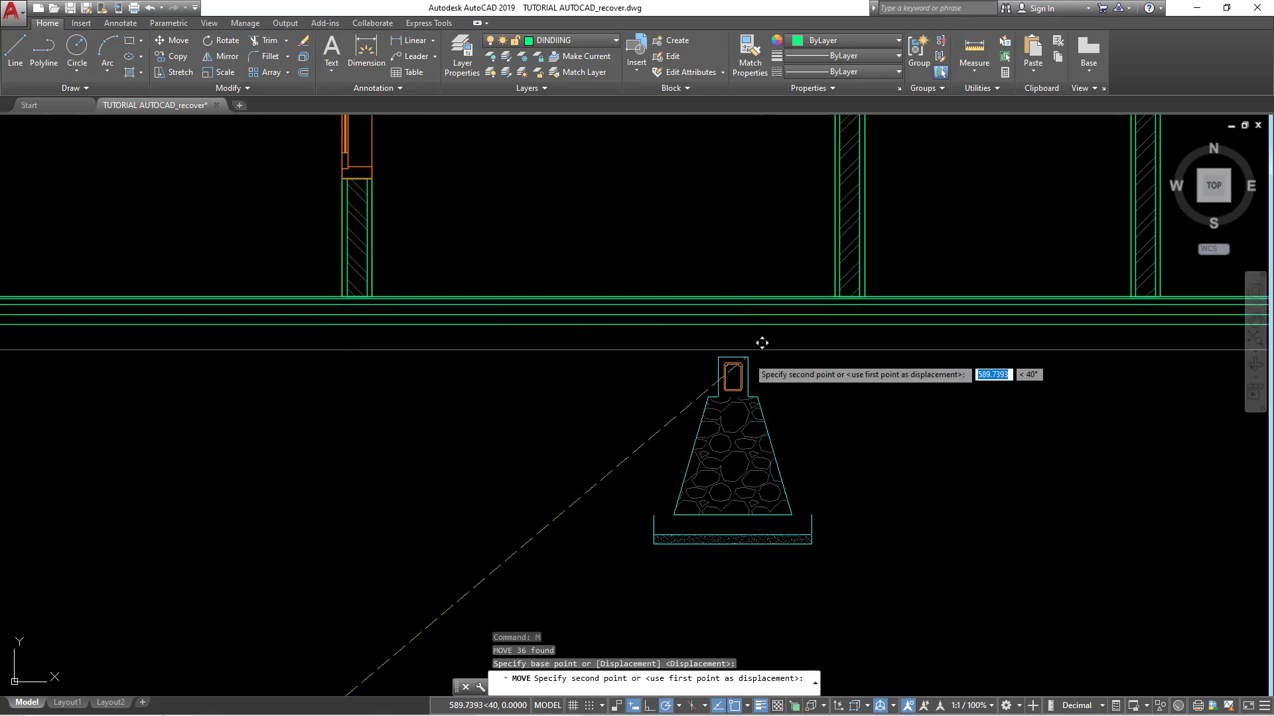
scroll(398, 290, up, 2)
scroll(374, 270, up, 1)
scroll(331, 239, up, 2)
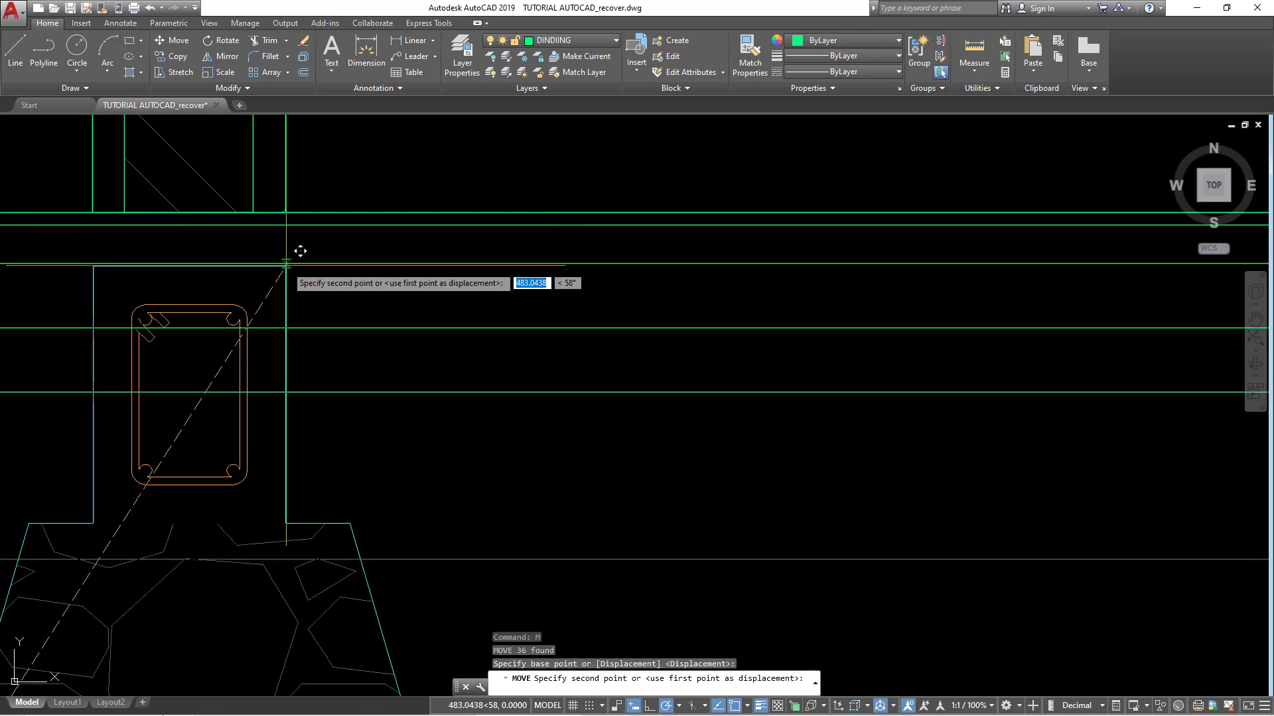
scroll(300, 251, down, 2)
scroll(304, 332, down, 1)
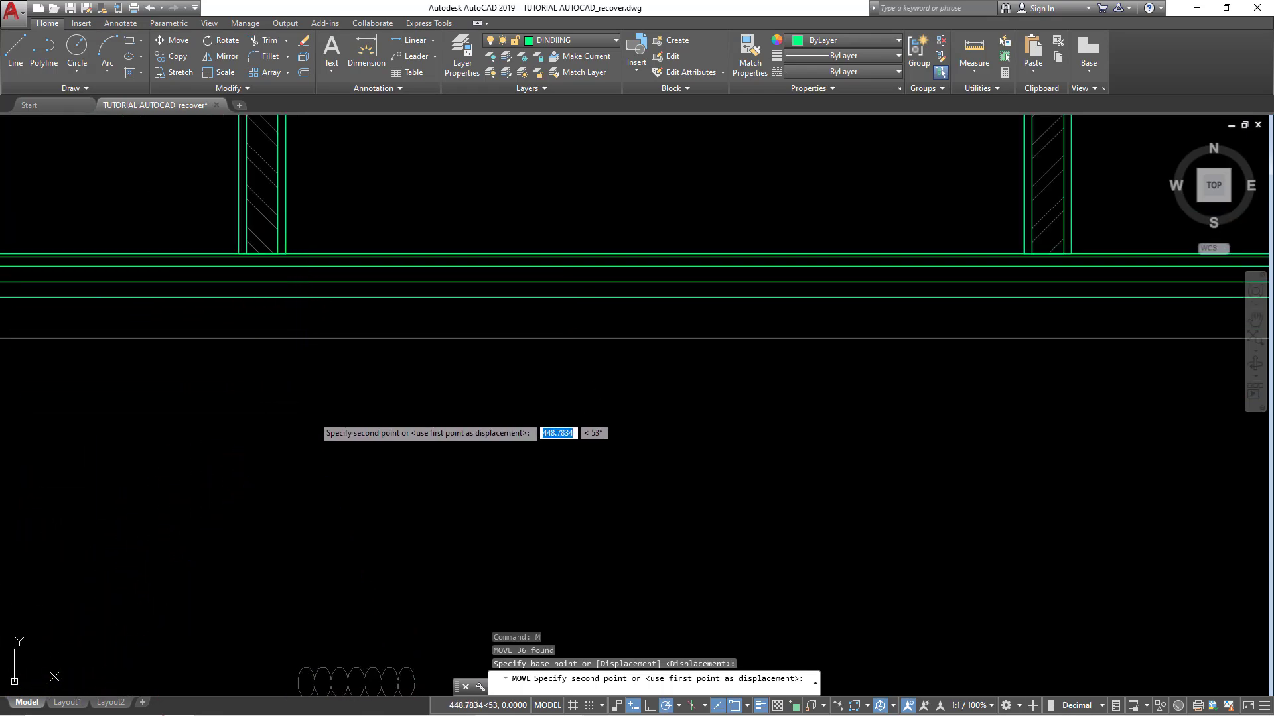
click(321, 417)
Step: Draw a vertical construction line through the footing position
key(Escape)
text(XL)
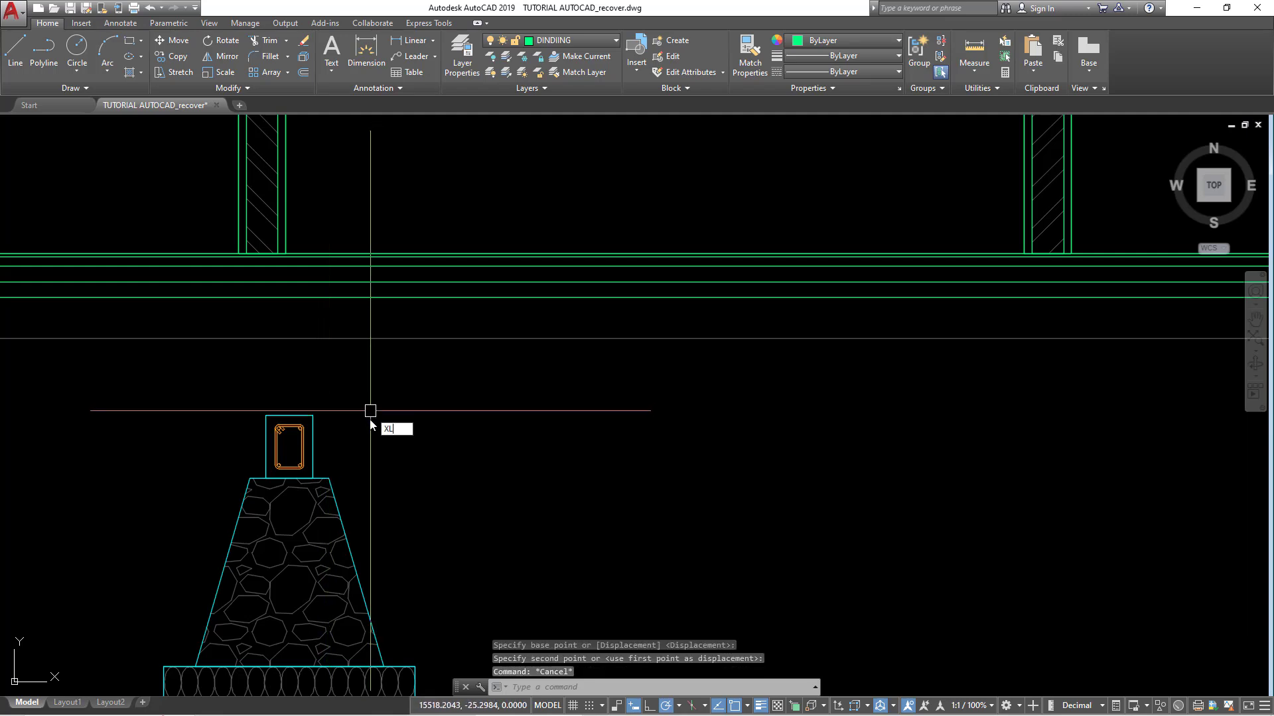
key(Return)
text(V)
key(Return)
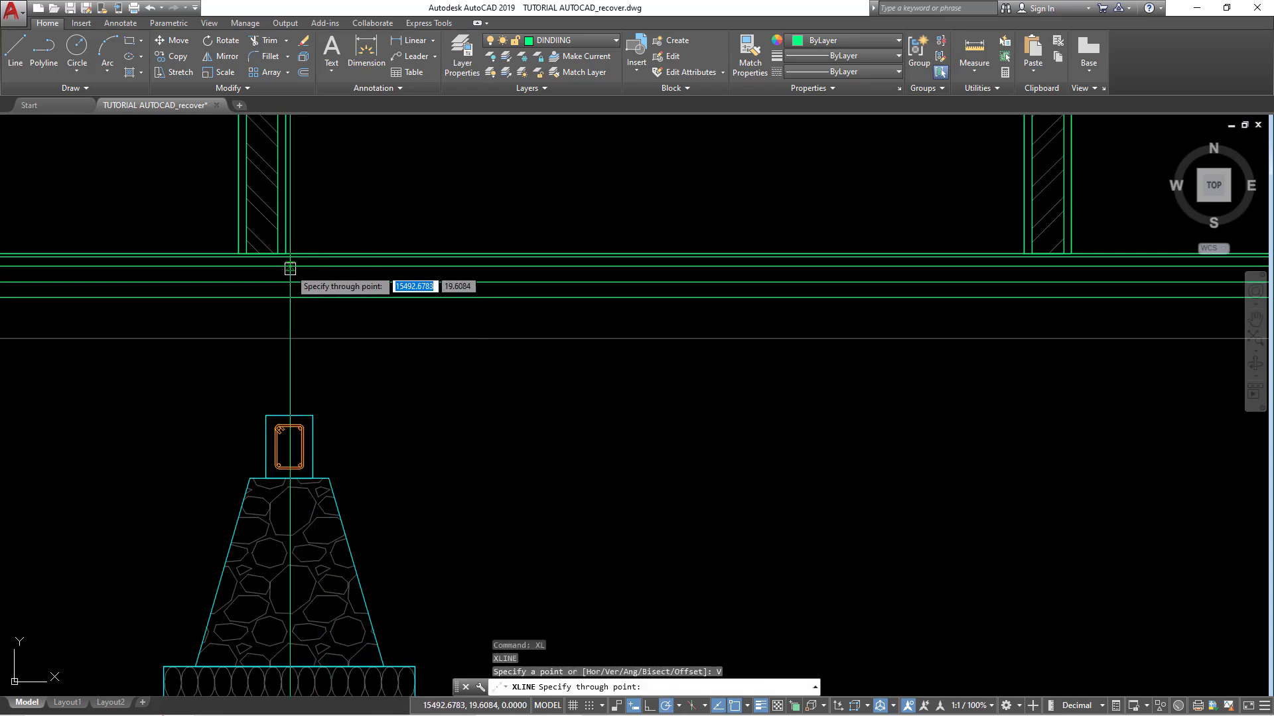
click(285, 253)
key(Return)
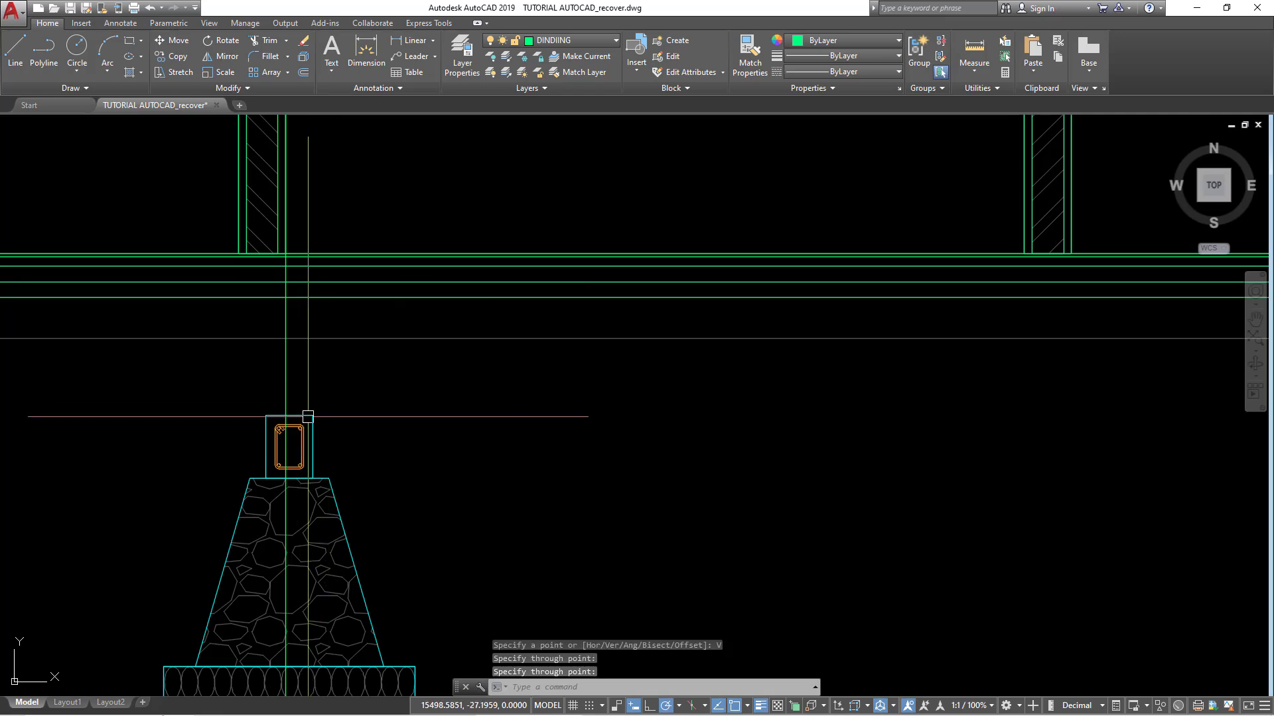
Step: Move the footing group by its beam top corner directly under the left wall
click(311, 422)
text(M)
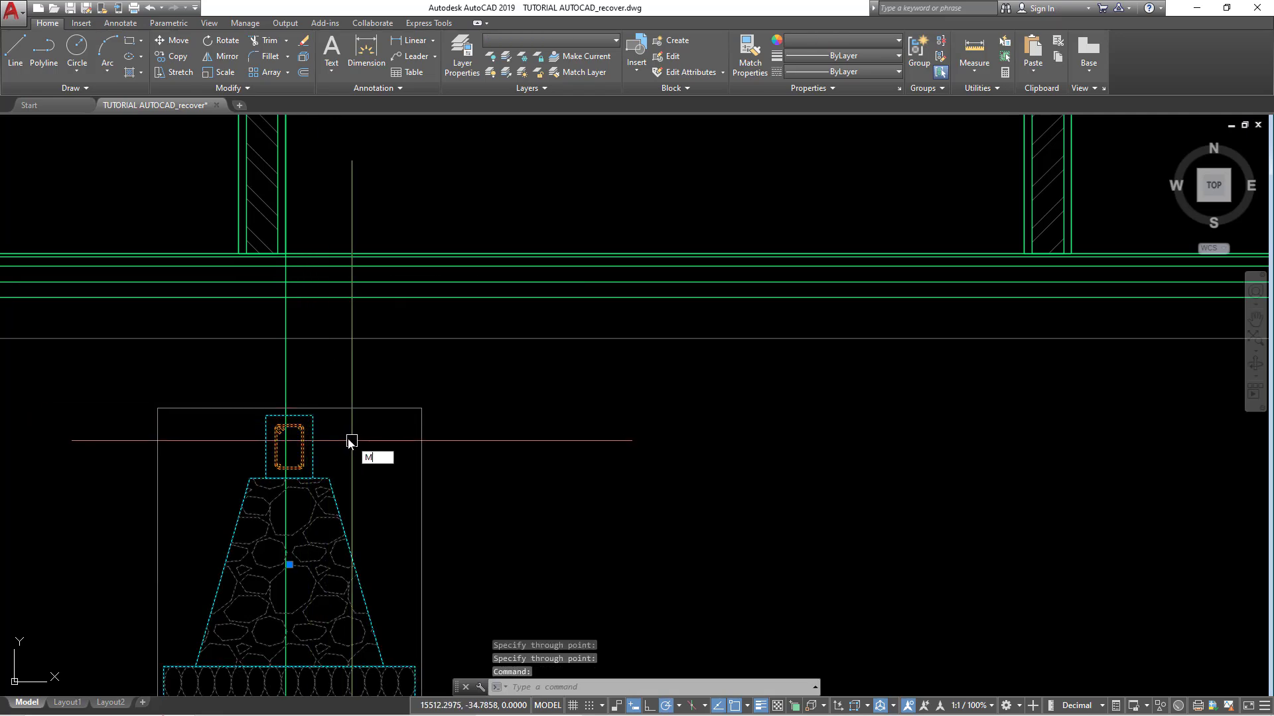
key(Return)
click(312, 415)
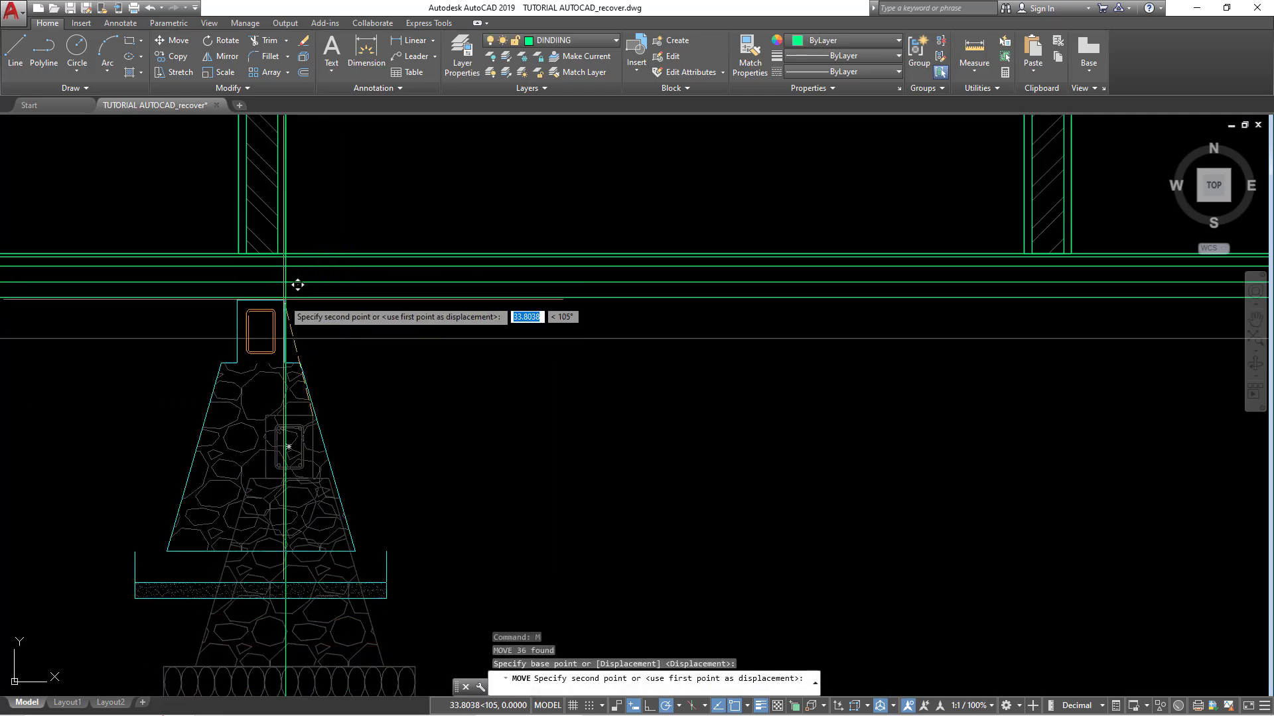
click(300, 251)
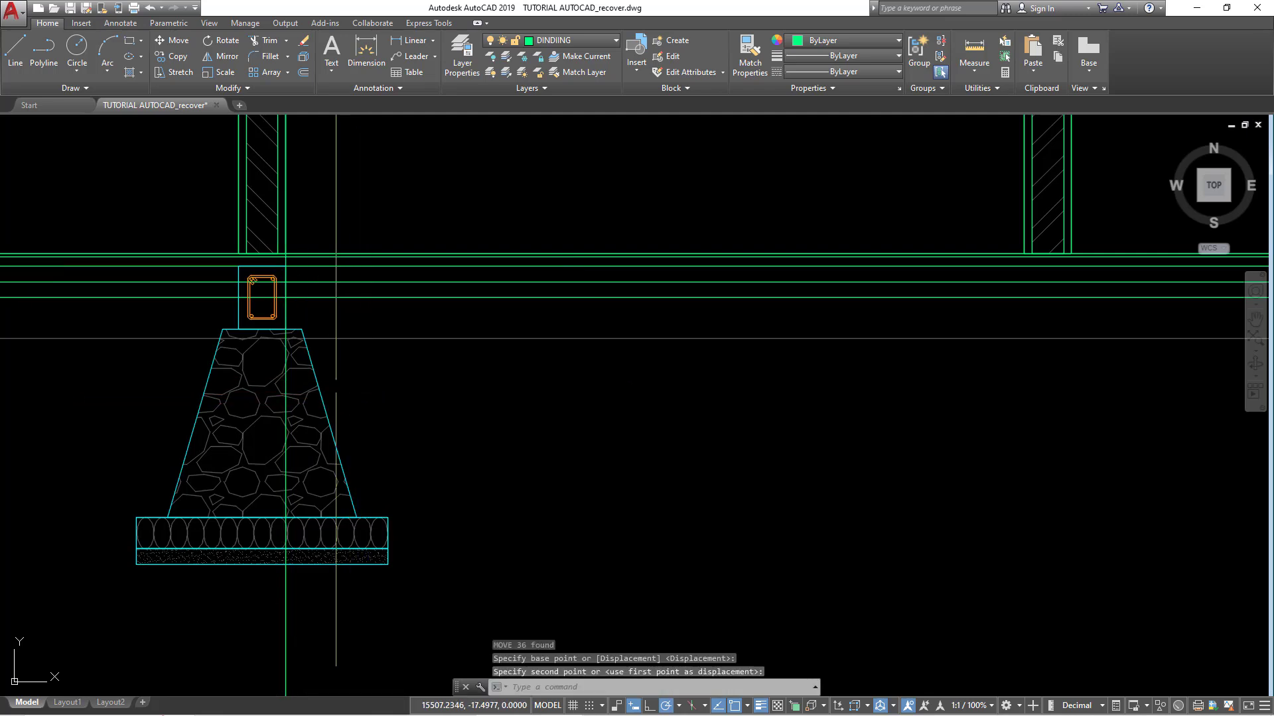
scroll(310, 390, down, 4)
scroll(275, 413, up, 2)
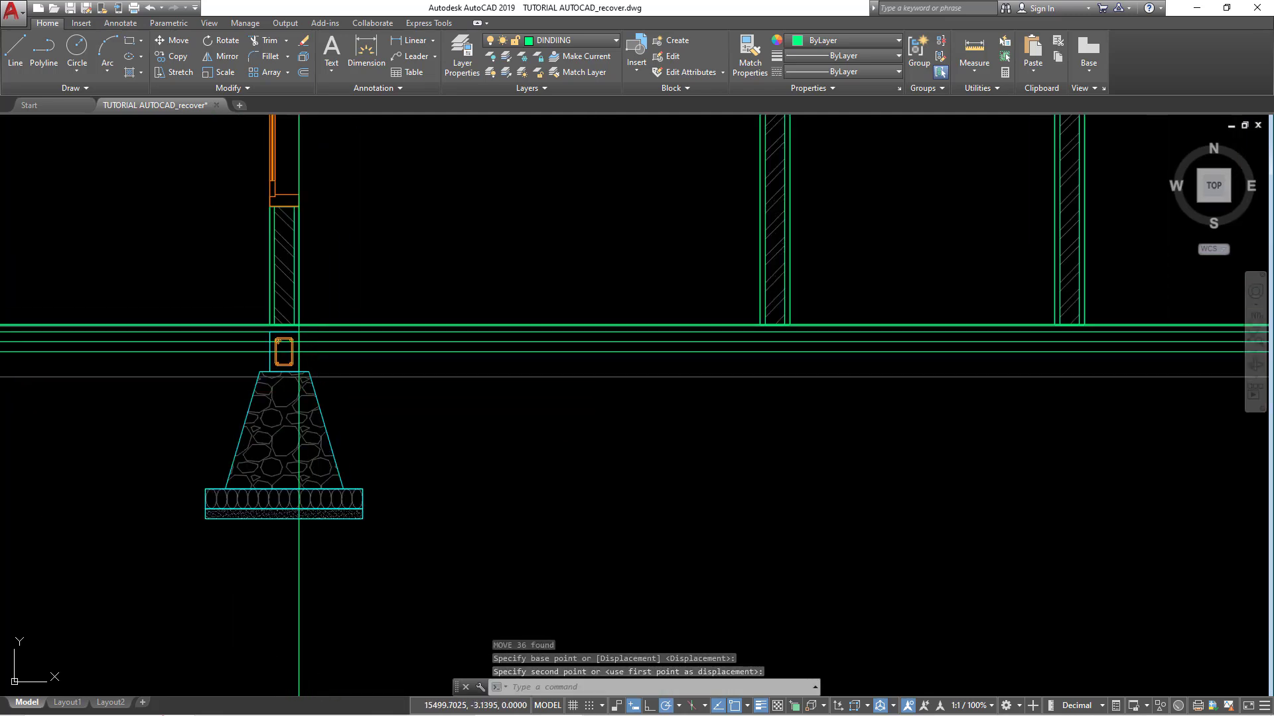
scroll(272, 412, up, 2)
click(263, 406)
Step: Copy the footing group from the wall corner to the next wall positions, 400 and 700 units along
click(205, 463)
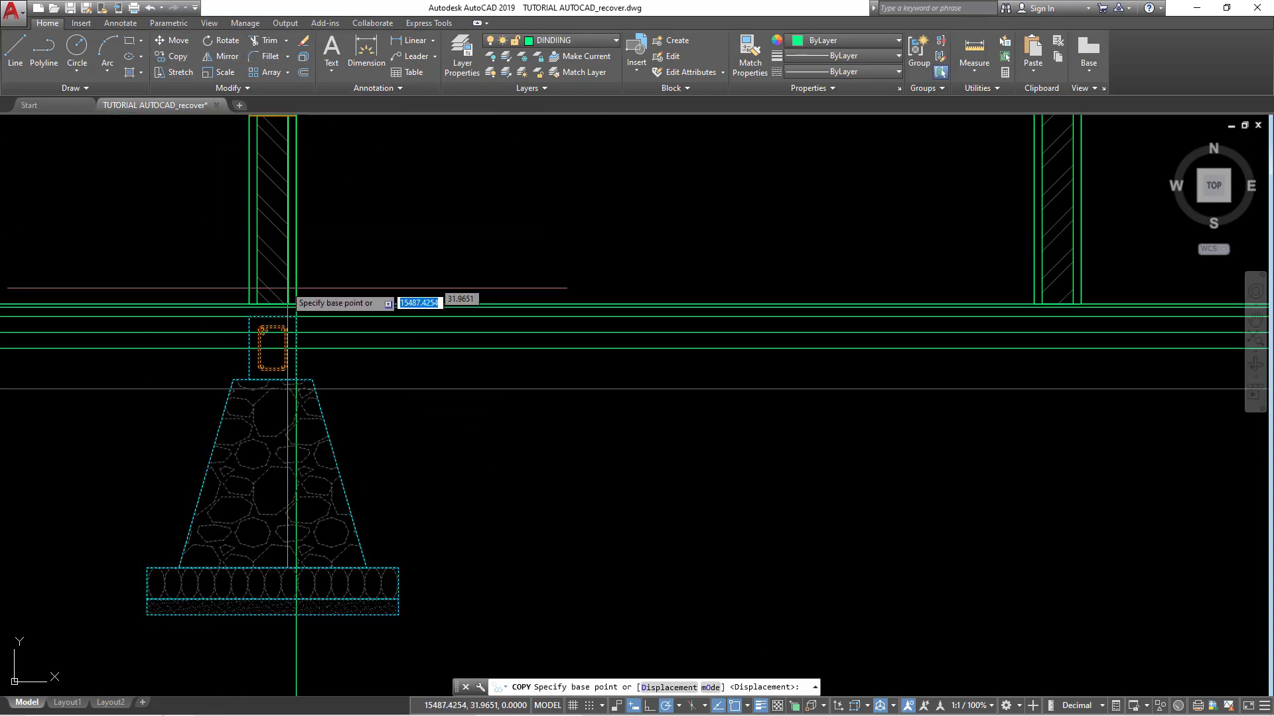
click(296, 304)
scroll(286, 376, down, 1)
scroll(803, 338, up, 3)
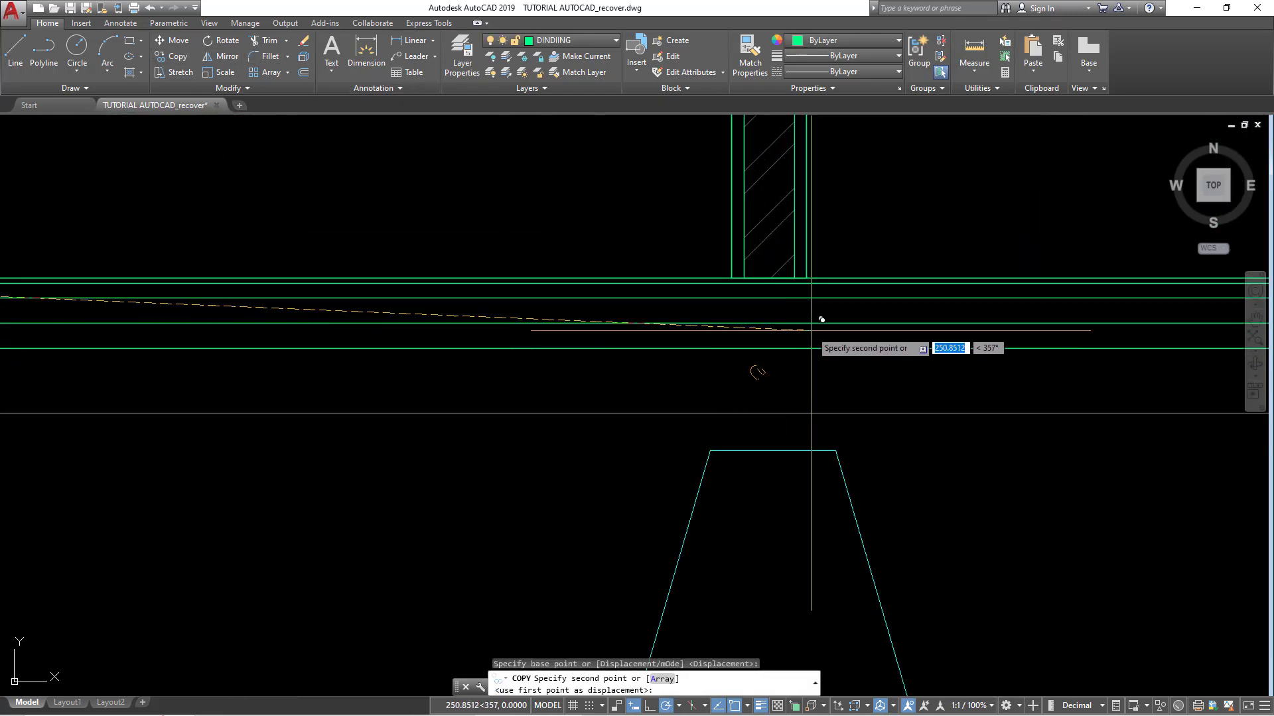
scroll(822, 292, up, 1)
scroll(806, 280, down, 3)
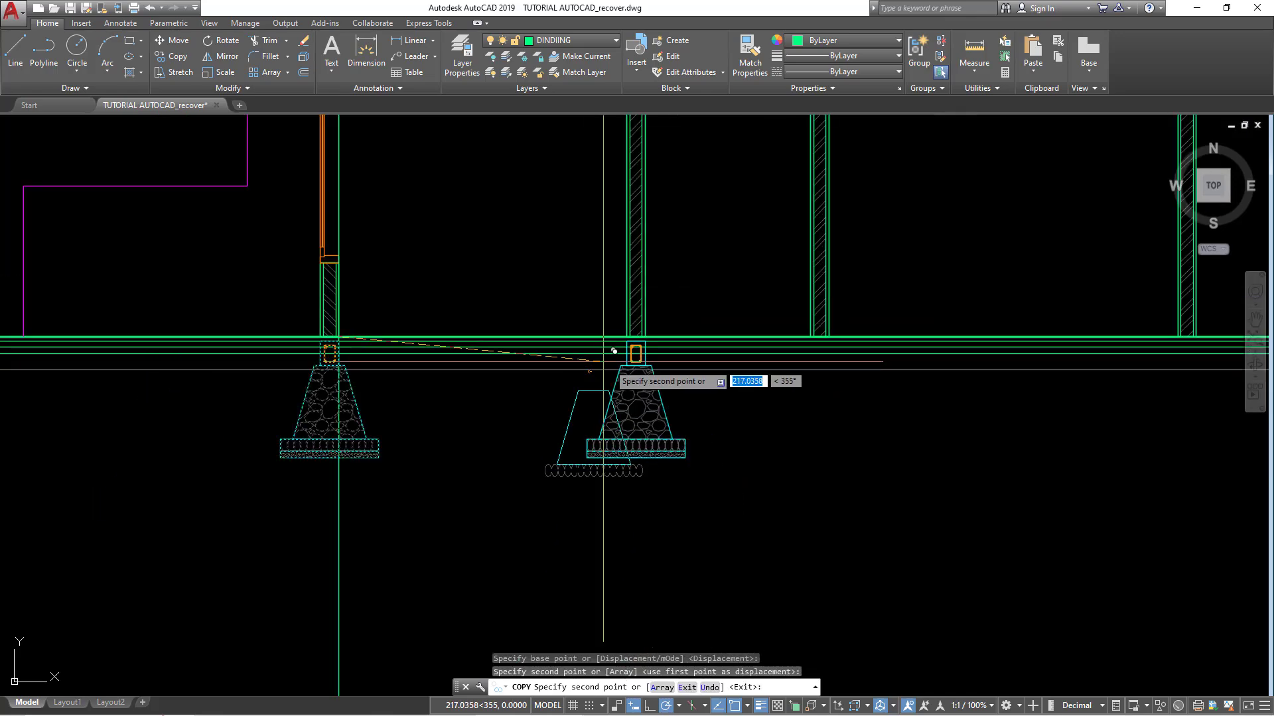
click(611, 350)
scroll(842, 338, up, 3)
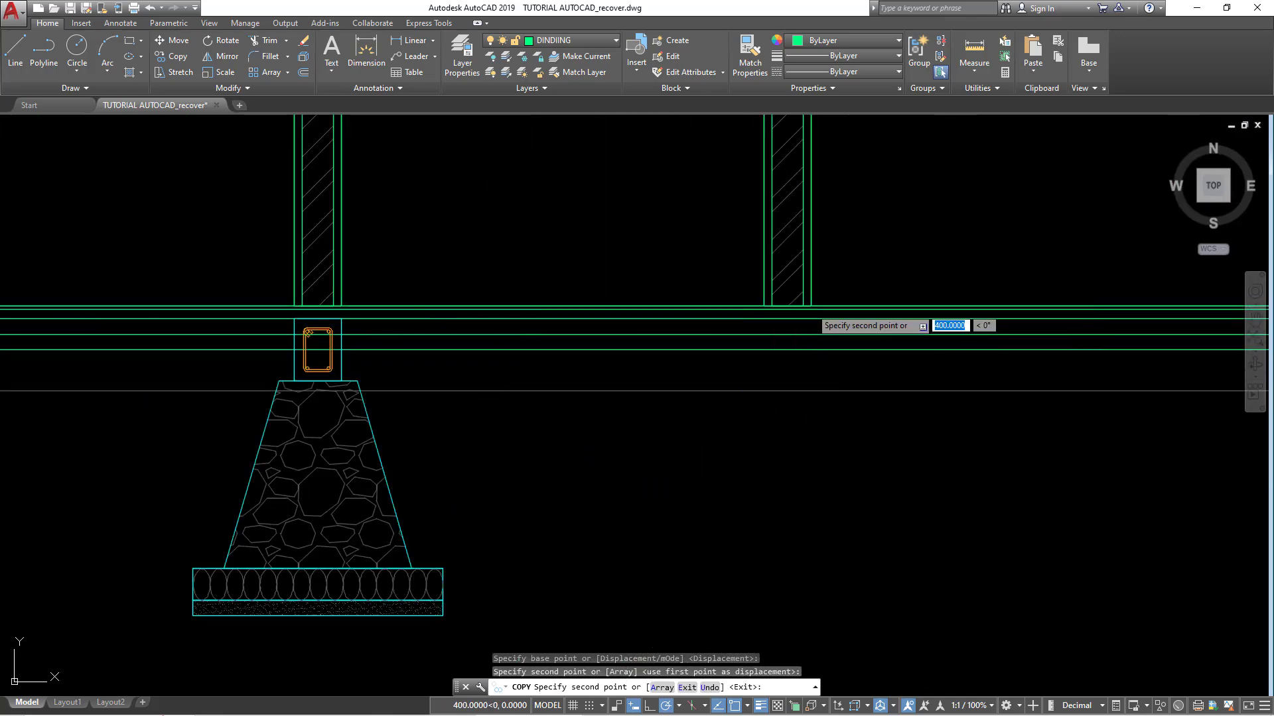
scroll(729, 345, down, 3)
click(647, 380)
scroll(862, 351, up, 3)
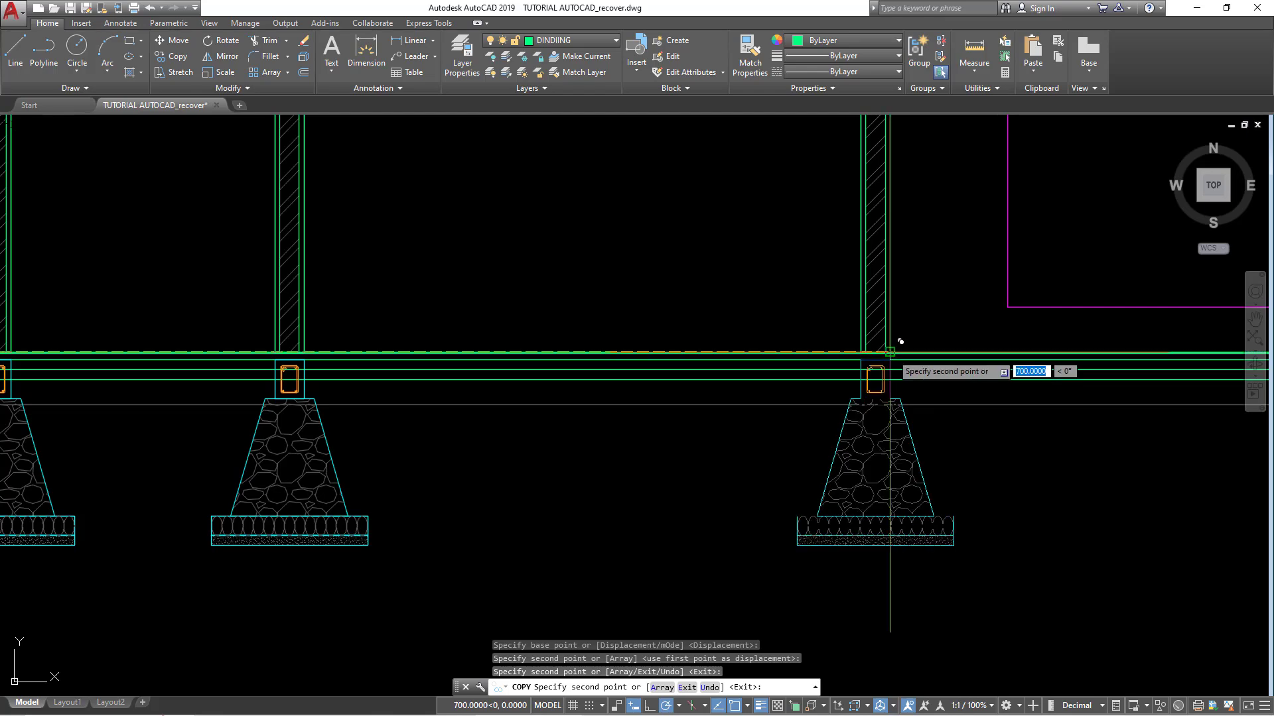
click(869, 377)
key(Escape)
Step: Select the wall hatch above the tie beam
scroll(867, 398, down, 3)
scroll(328, 316, up, 5)
scroll(318, 324, up, 2)
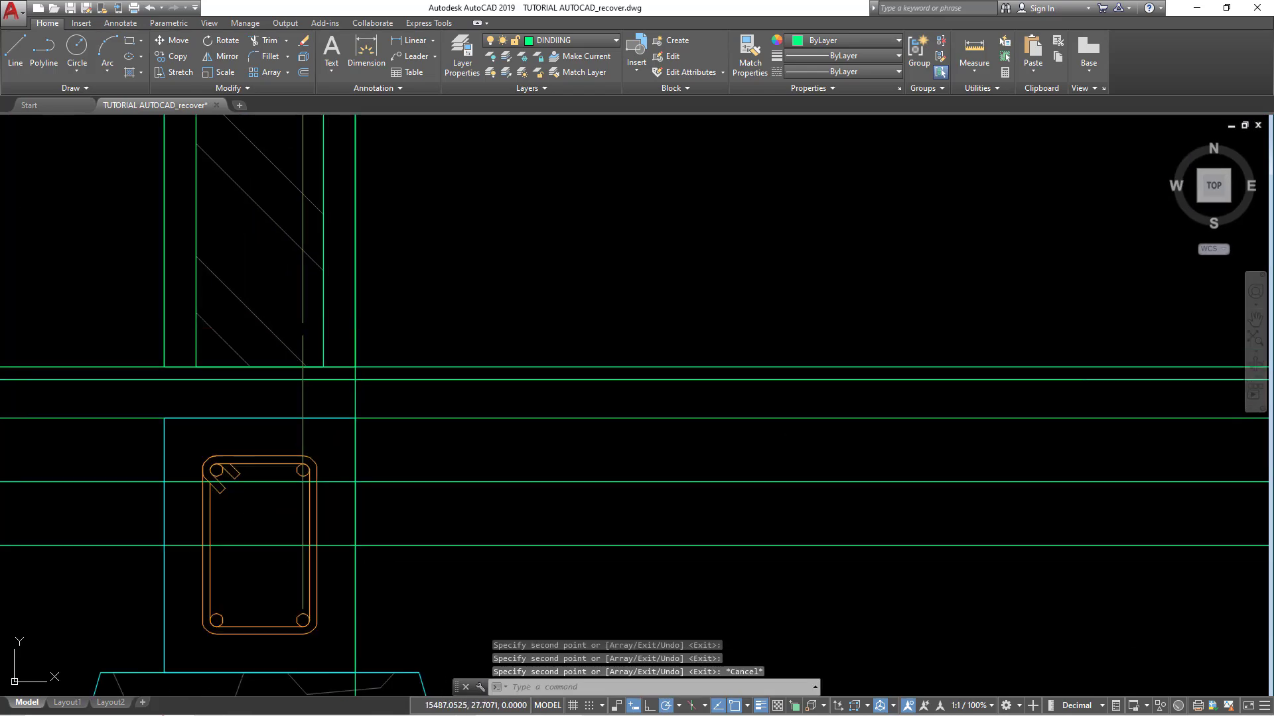
click(321, 319)
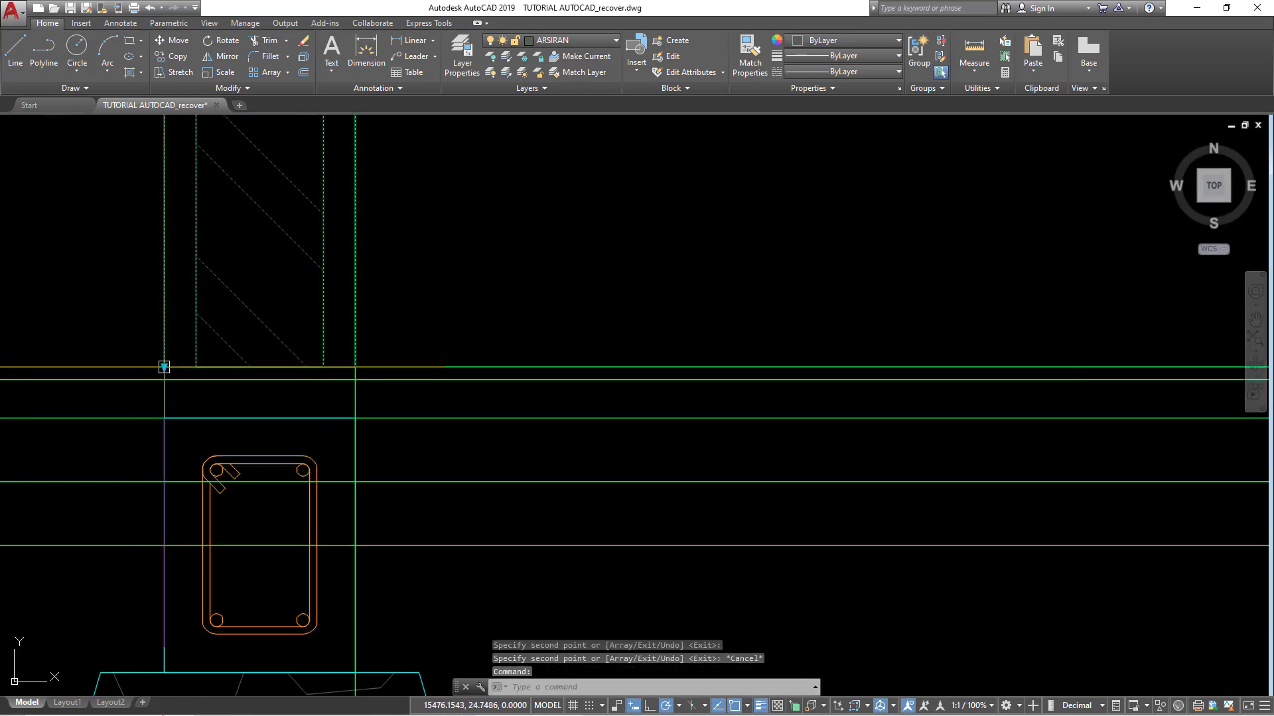
click(164, 367)
scroll(176, 387, down, 5)
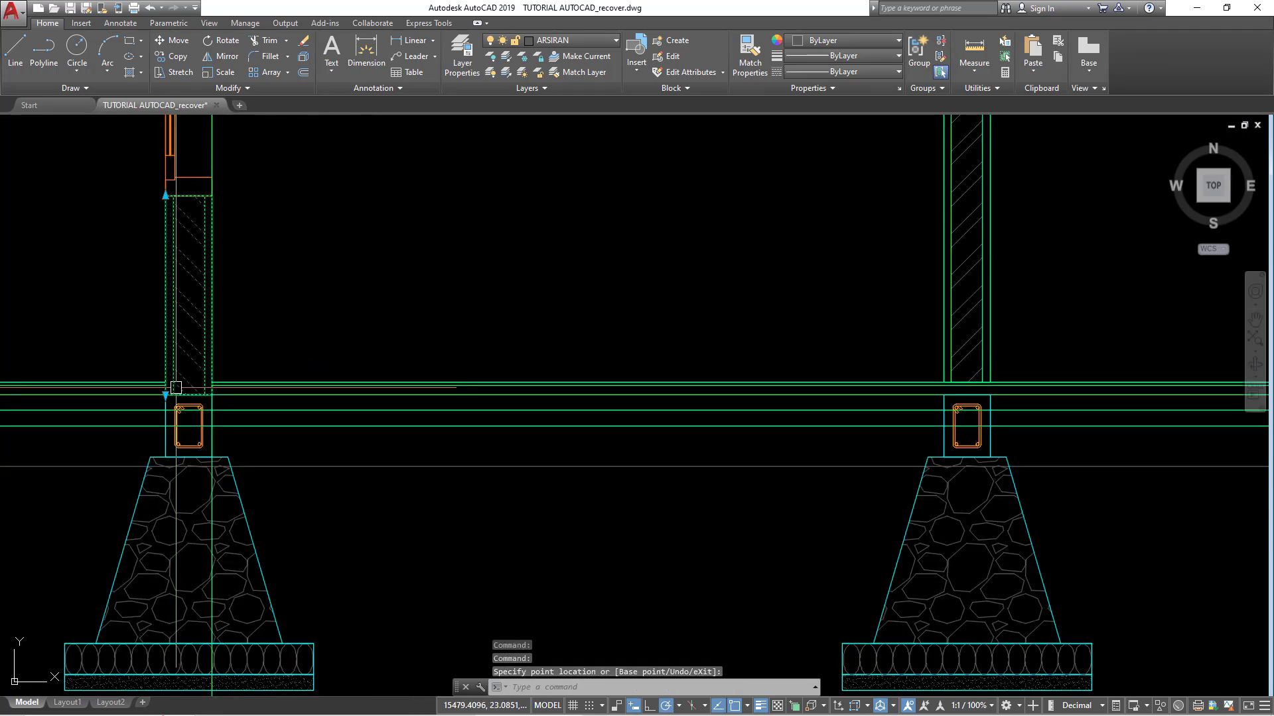
scroll(733, 312, down, 2)
click(727, 338)
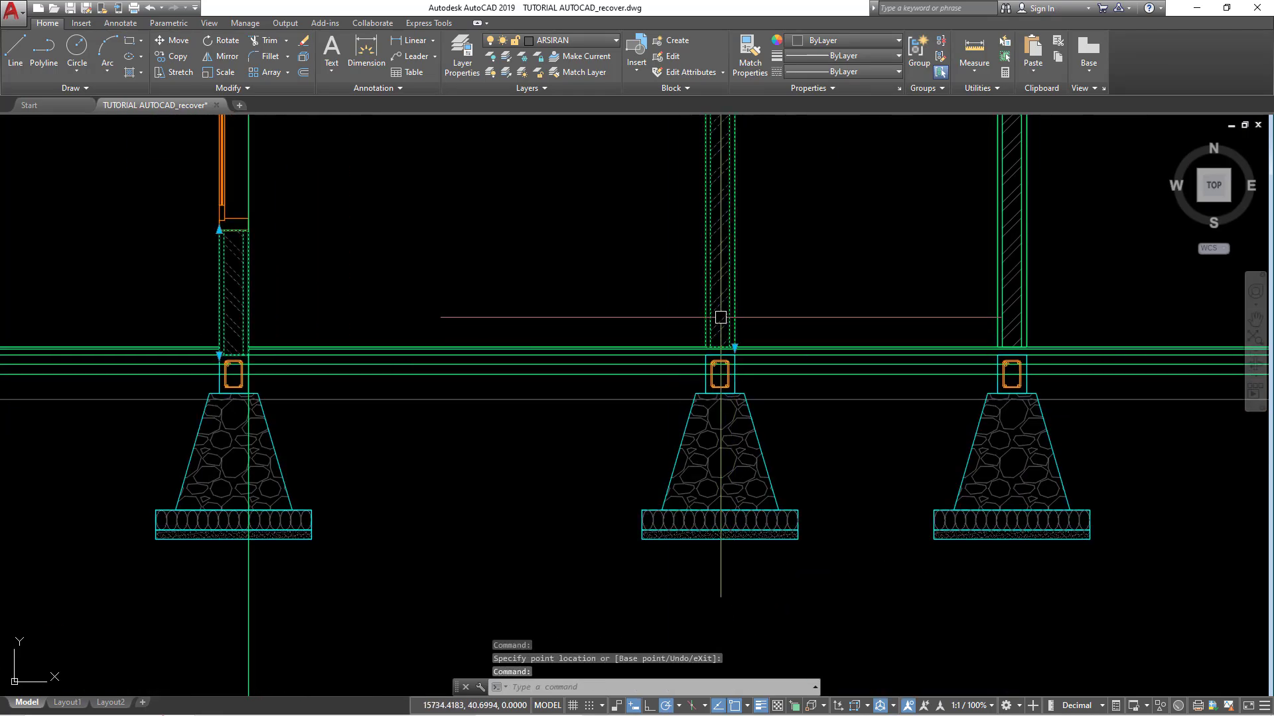
middle_drag(724, 340, 718, 328)
scroll(718, 328, up, 4)
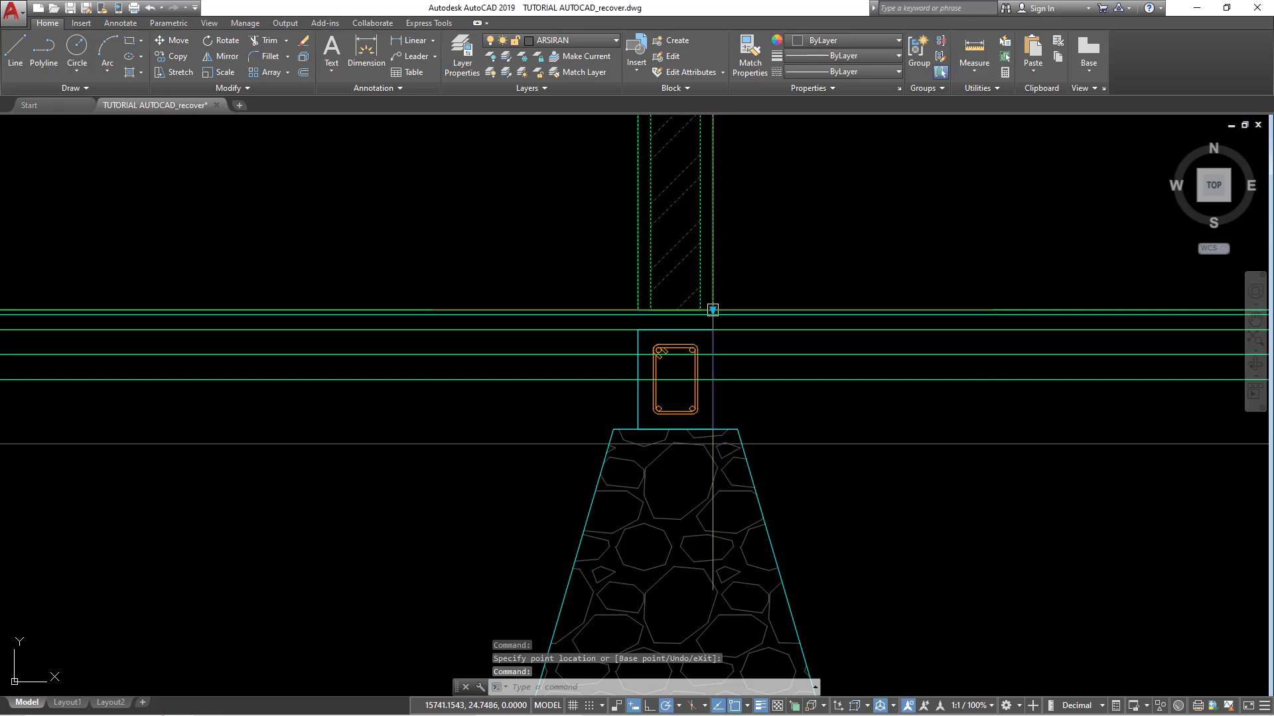
click(712, 310)
scroll(560, 339, down, 6)
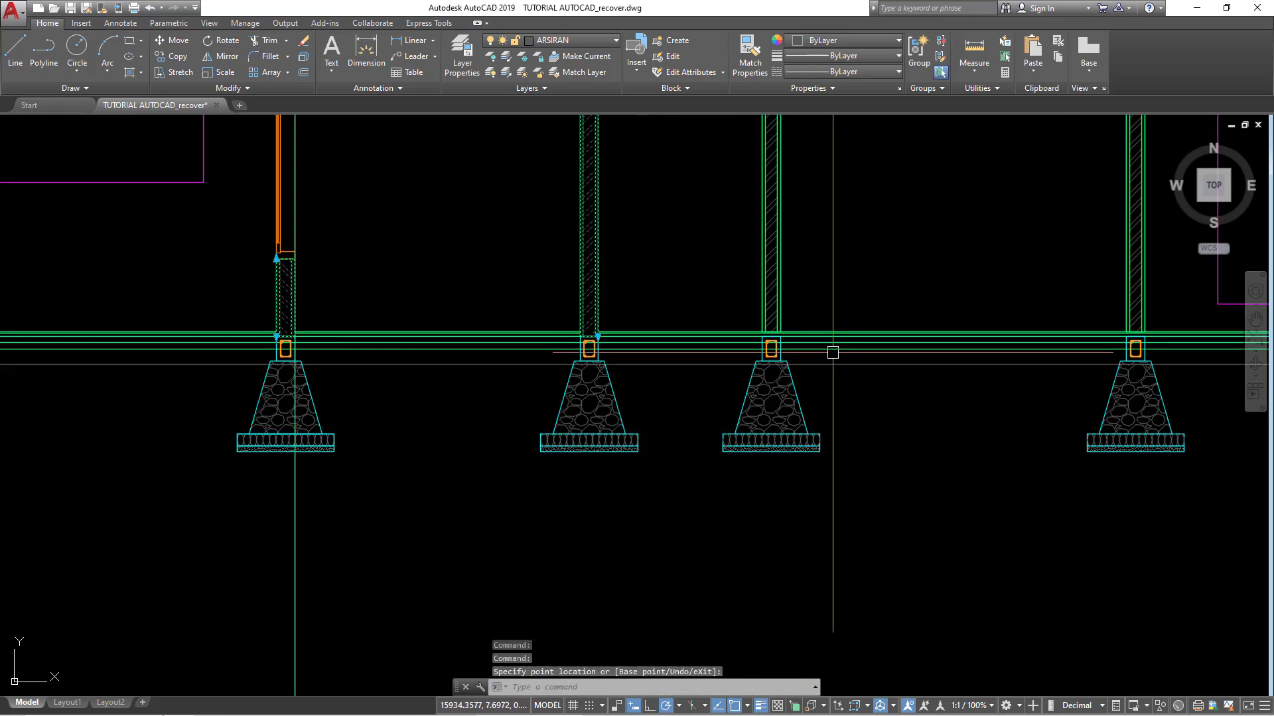
scroll(833, 353, up, 2)
click(684, 328)
scroll(684, 327, up, 3)
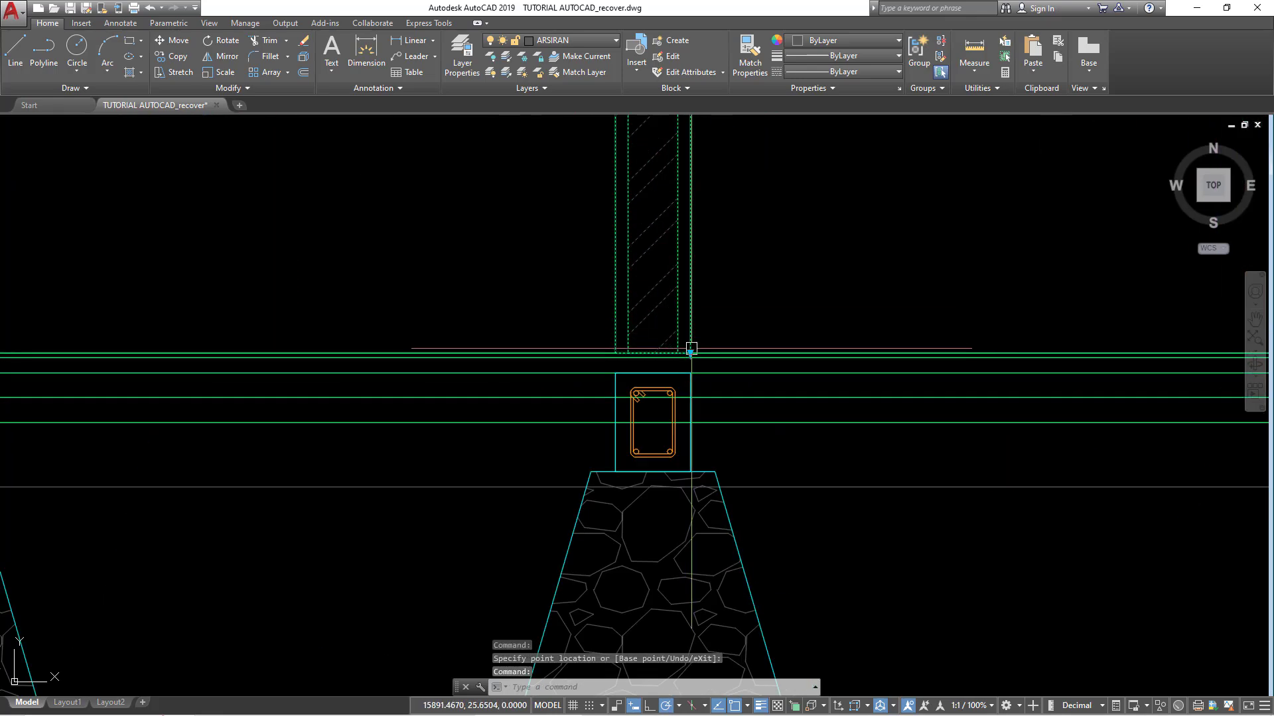
click(691, 348)
scroll(570, 336, down, 2)
scroll(569, 336, down, 2)
mouse_move(569, 335)
middle_down()
mouse_move(737, 337)
mouse_move(598, 337)
middle_up()
scroll(927, 341, up, 2)
click(991, 324)
click(998, 338)
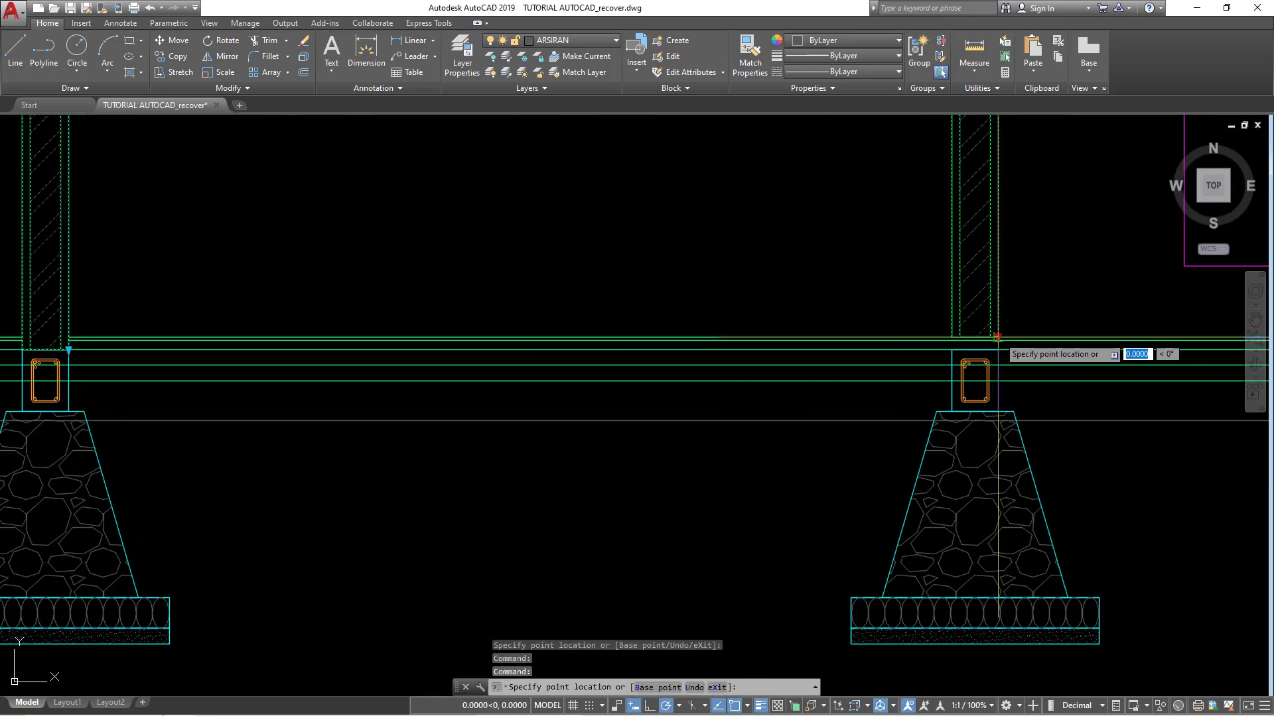
scroll(587, 436, down, 5)
key(Escape)
middle_drag(587, 435, 762, 369)
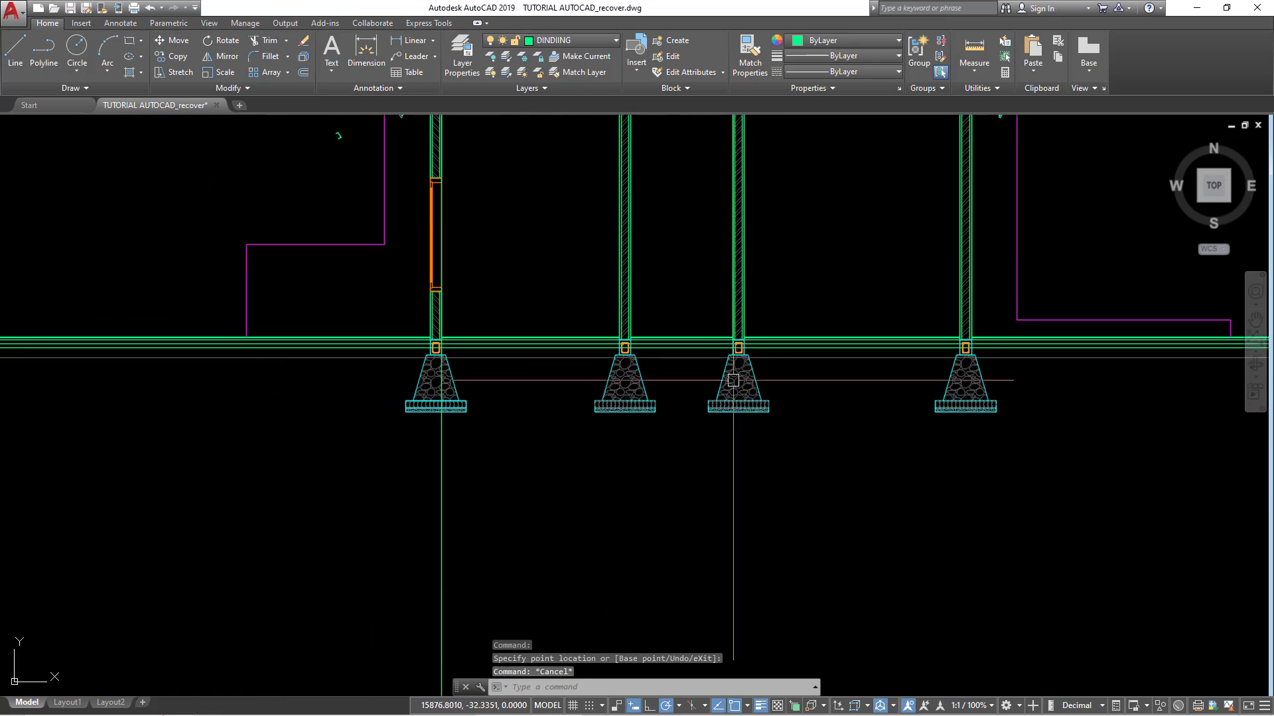
scroll(462, 386, up, 4)
key(Escape)
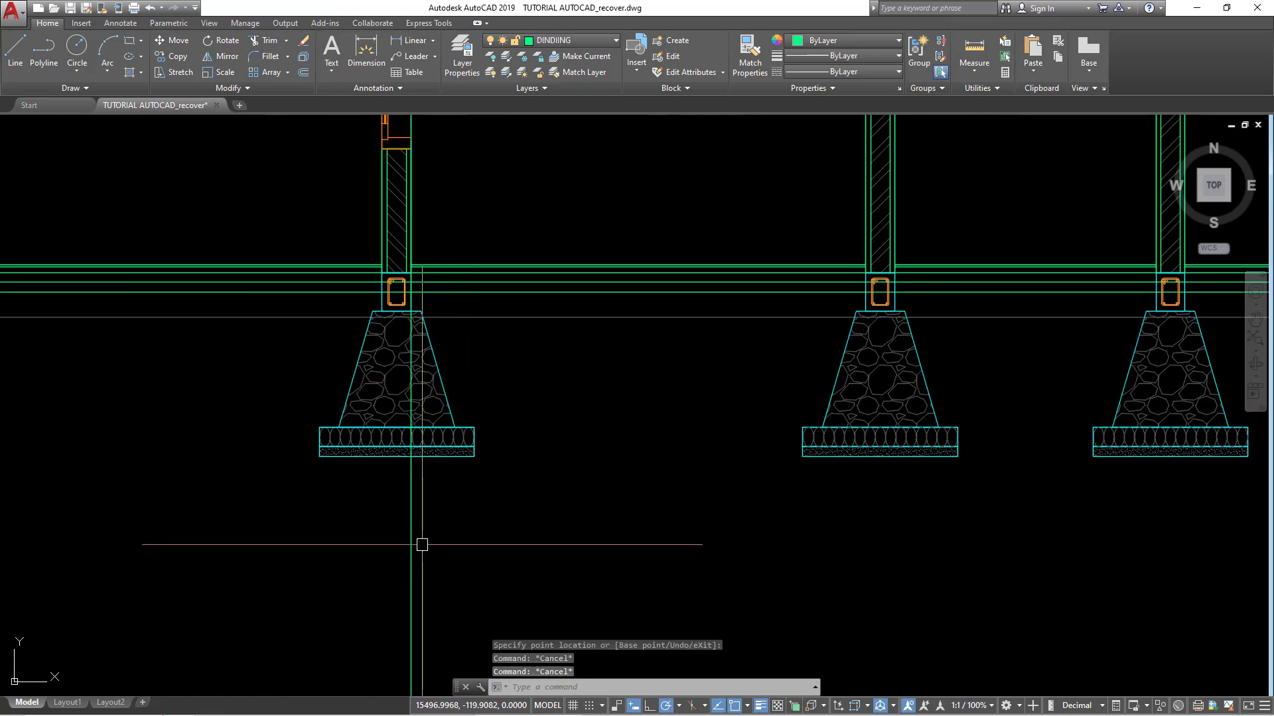
scroll(425, 557, down, 4)
middle_drag(440, 561, 510, 509)
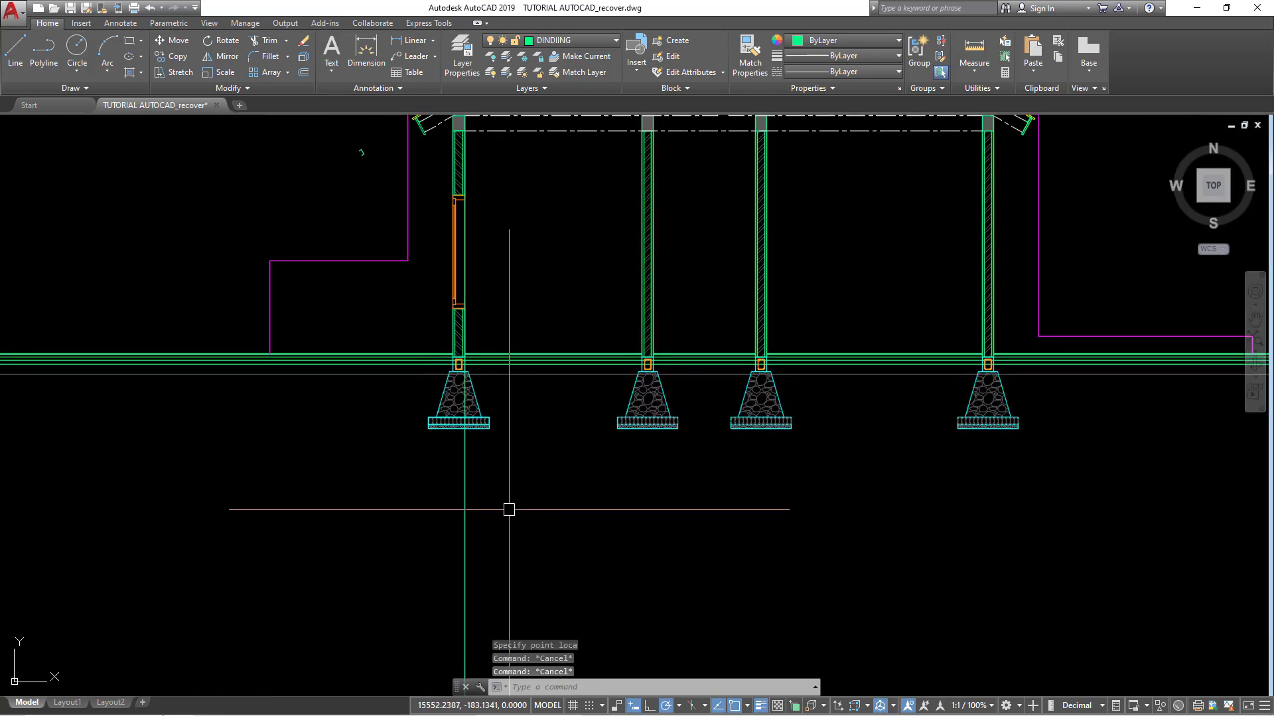
Step: Trim the green lines left of the footing back to the cutting edge near the column
text(r)
key(Return)
click(498, 521)
click(292, 405)
key(Return)
scroll(352, 358, up, 5)
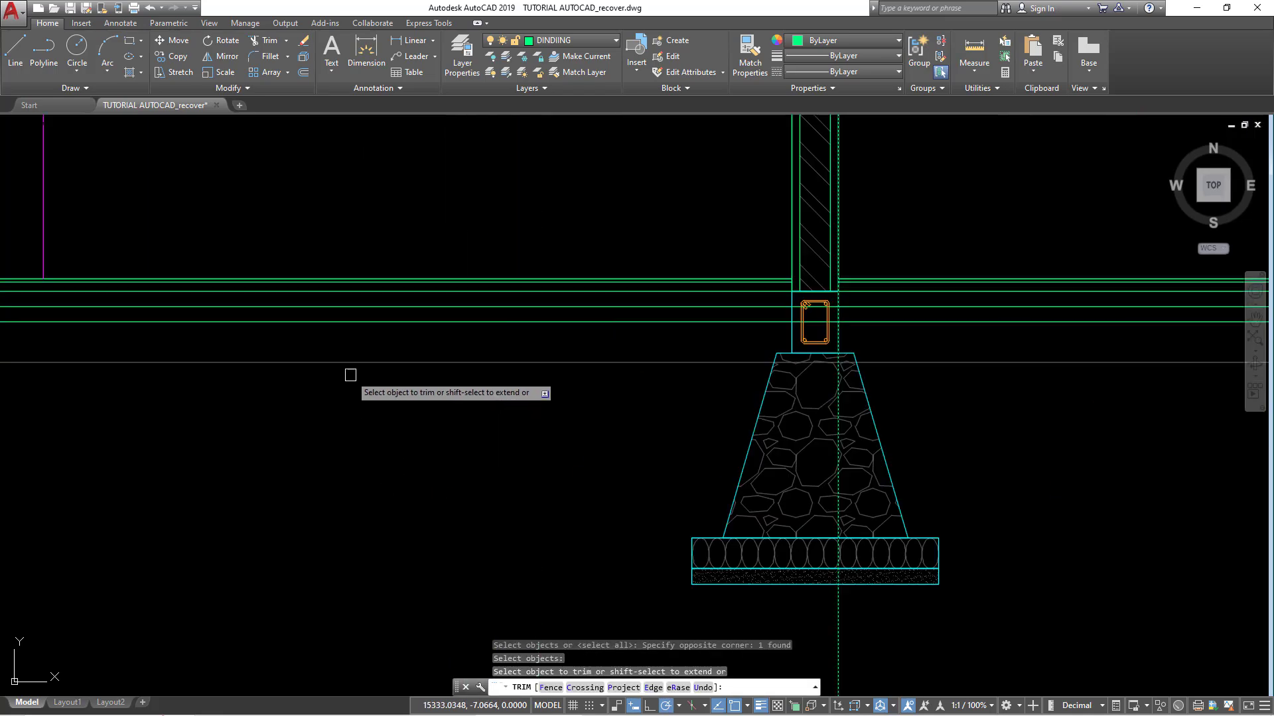
click(355, 345)
click(325, 286)
scroll(340, 299, up, 2)
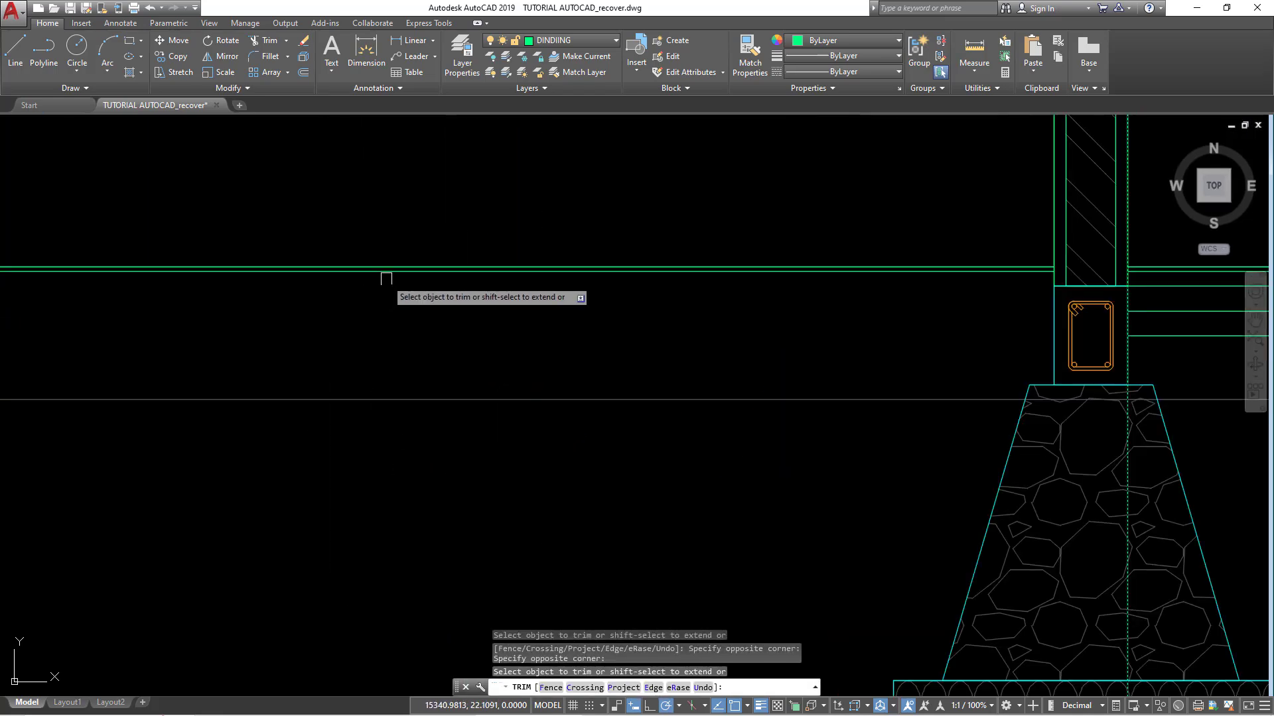
scroll(386, 319, down, 5)
key(Escape)
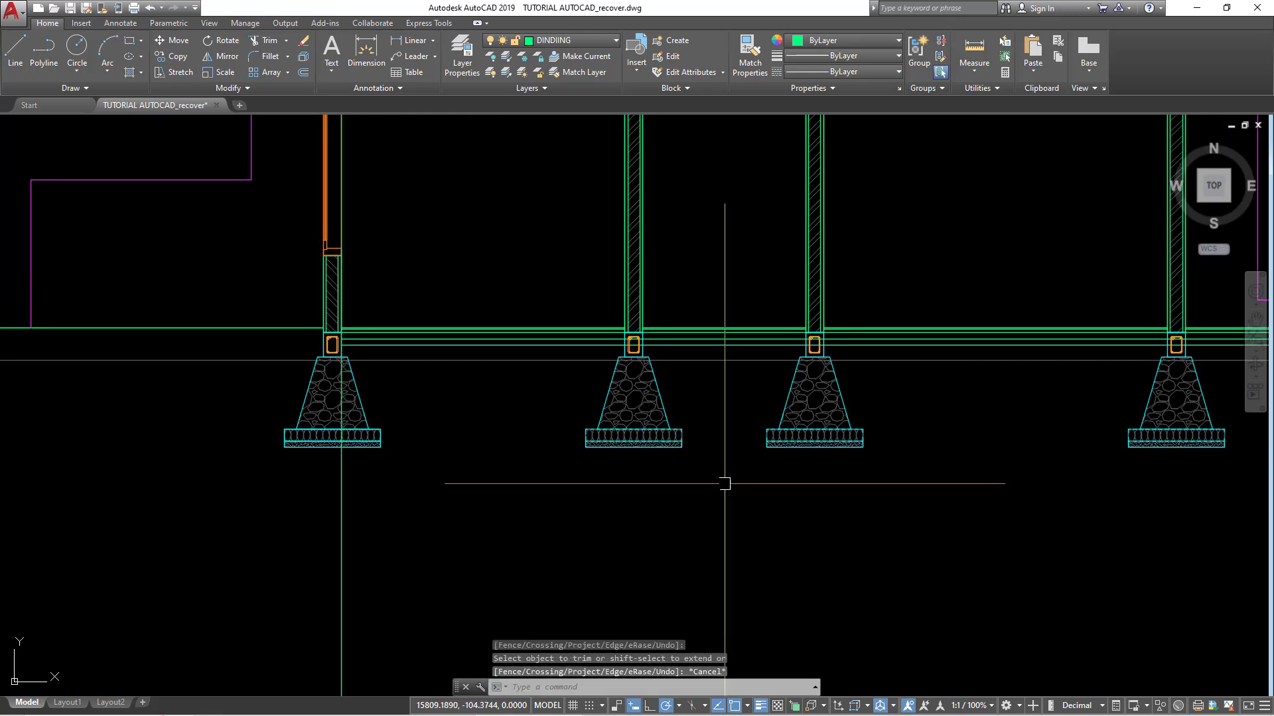
Step: Add a vertical construction line at the column edge
middle_drag(704, 487, 654, 497)
key(Escape)
key(Escape)
text(XL)
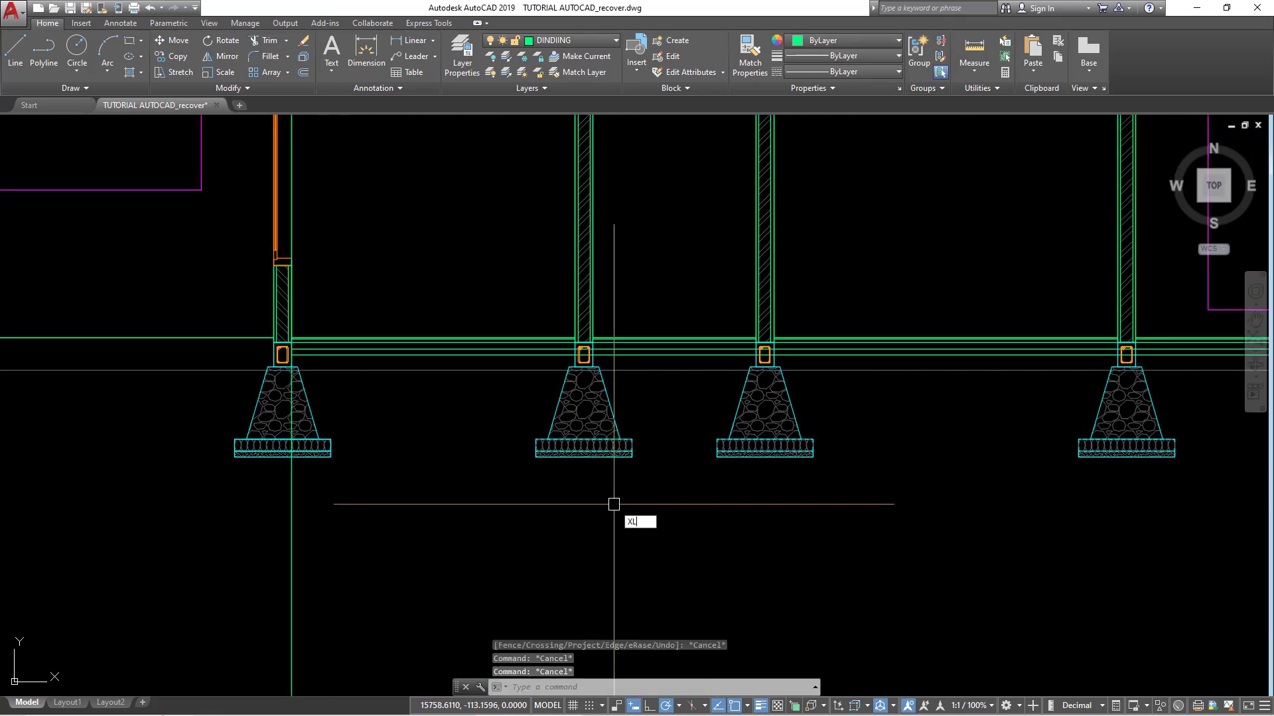
key(Return)
text(V)
key(Return)
scroll(577, 368, up, 2)
scroll(583, 362, up, 2)
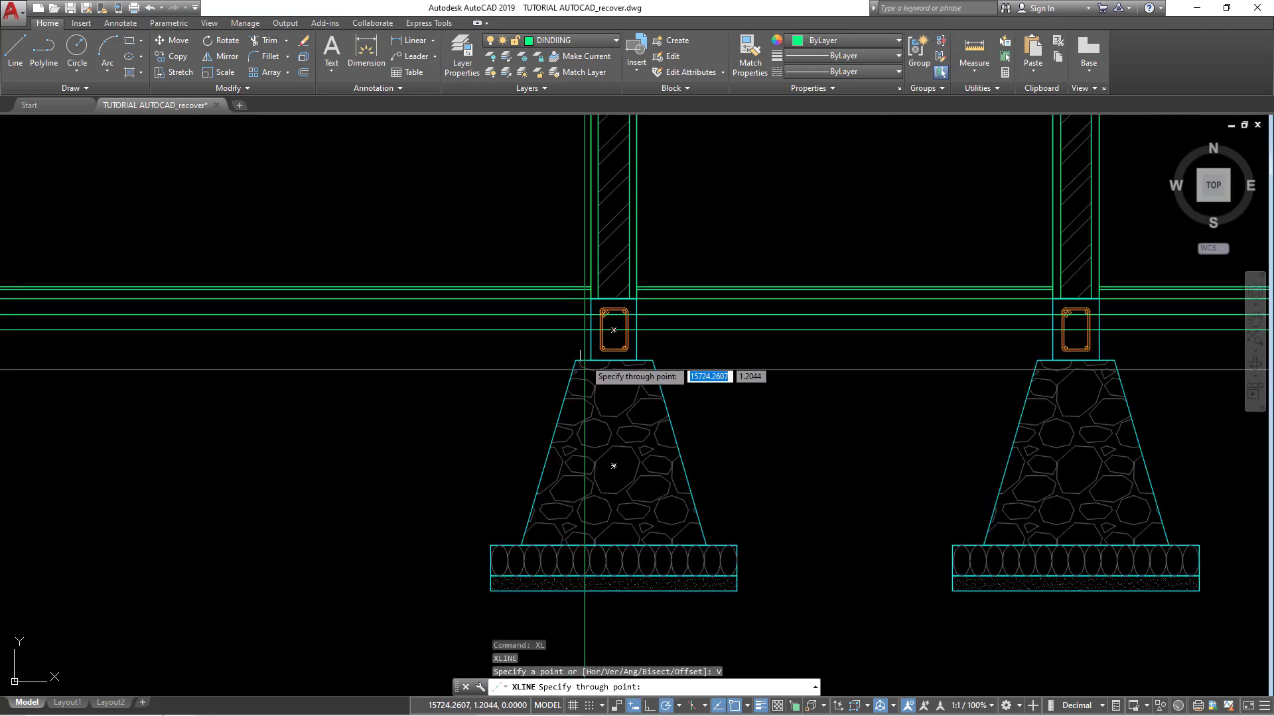
click(590, 361)
key(Escape)
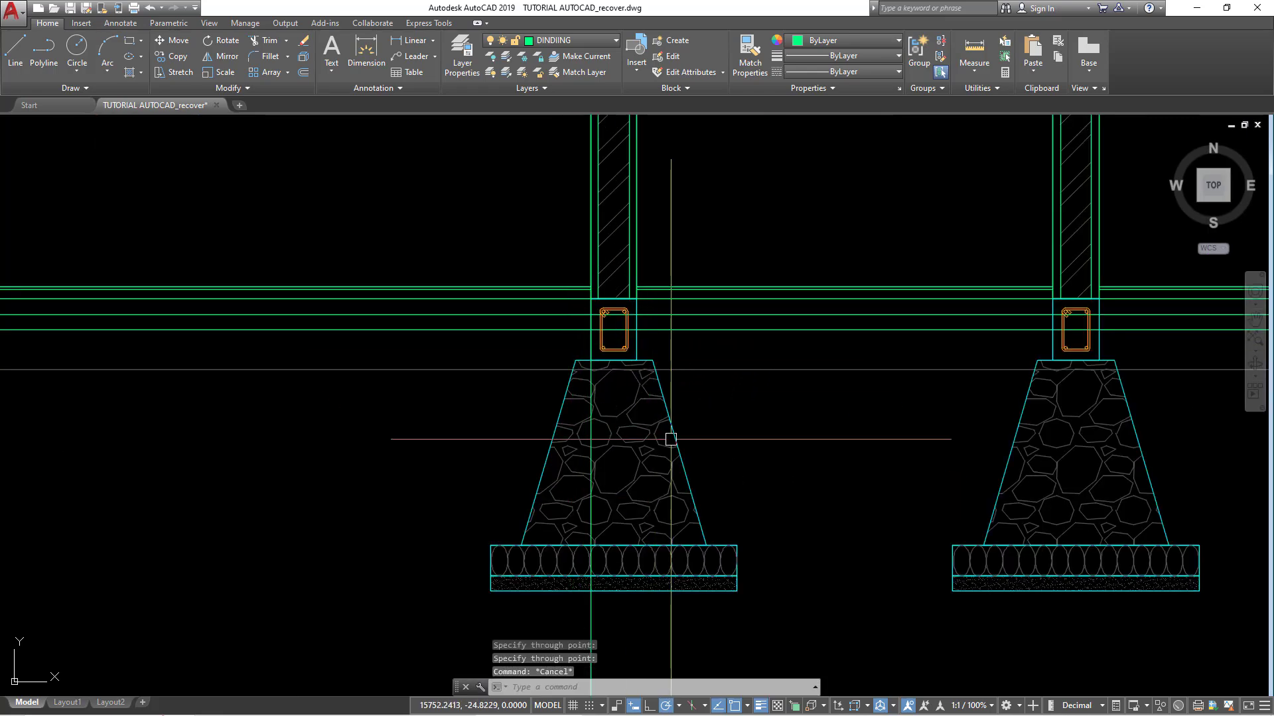
Step: Trim the ground line ends near the magenta excavation outline
text(tr)
key(Return)
scroll(650, 457, down, 2)
middle_drag(650, 458, 597, 389)
key(Return)
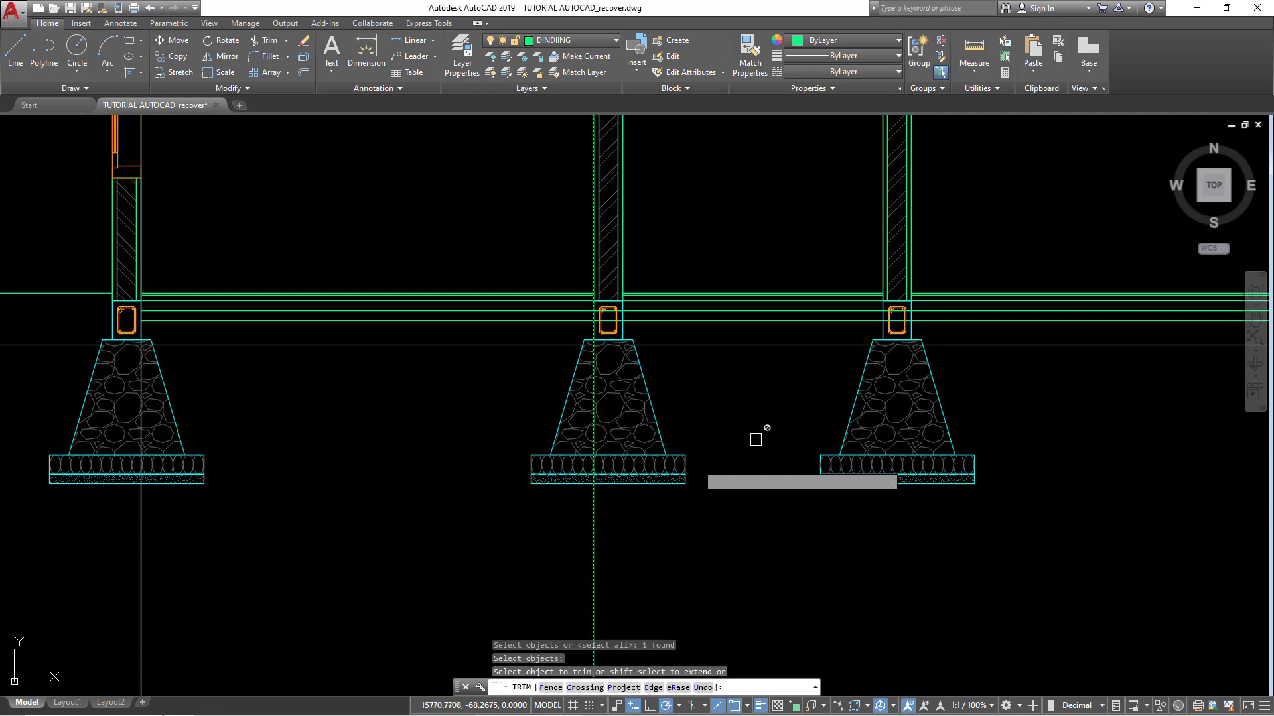
scroll(789, 372, down, 2)
middle_drag(806, 406, 332, 398)
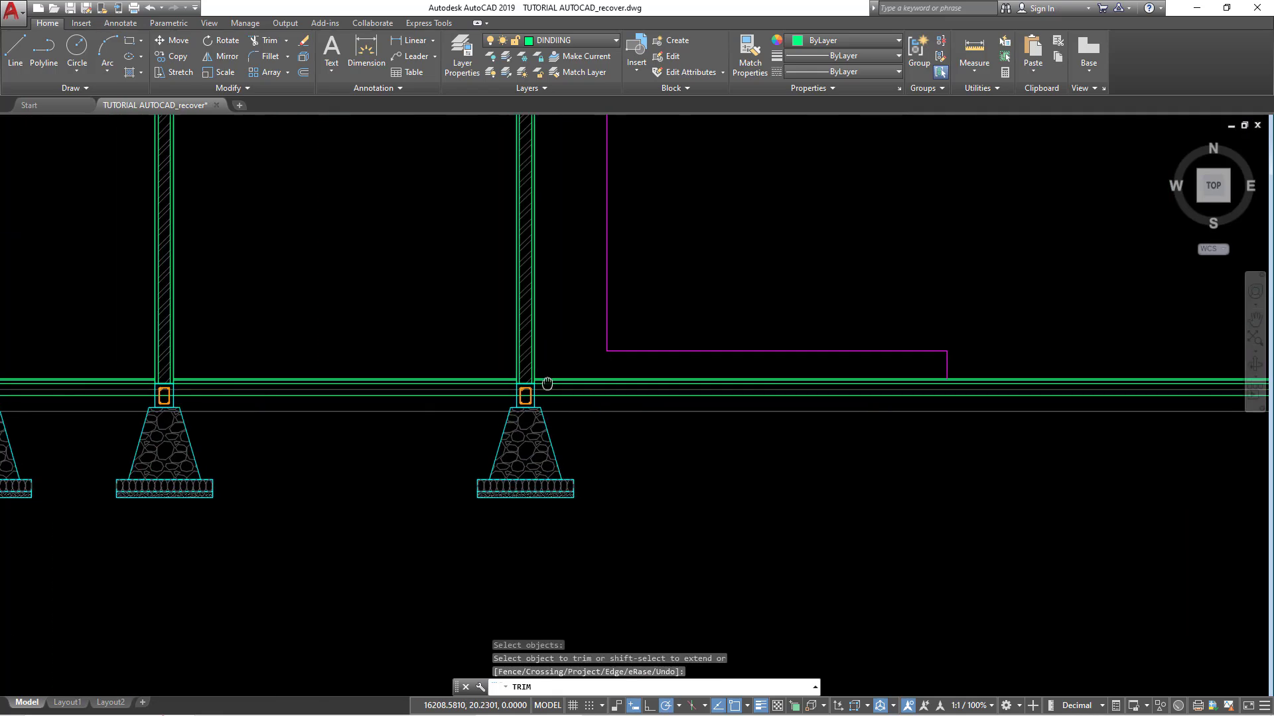
scroll(637, 402, up, 2)
scroll(872, 406, down, 2)
scroll(873, 406, up, 2)
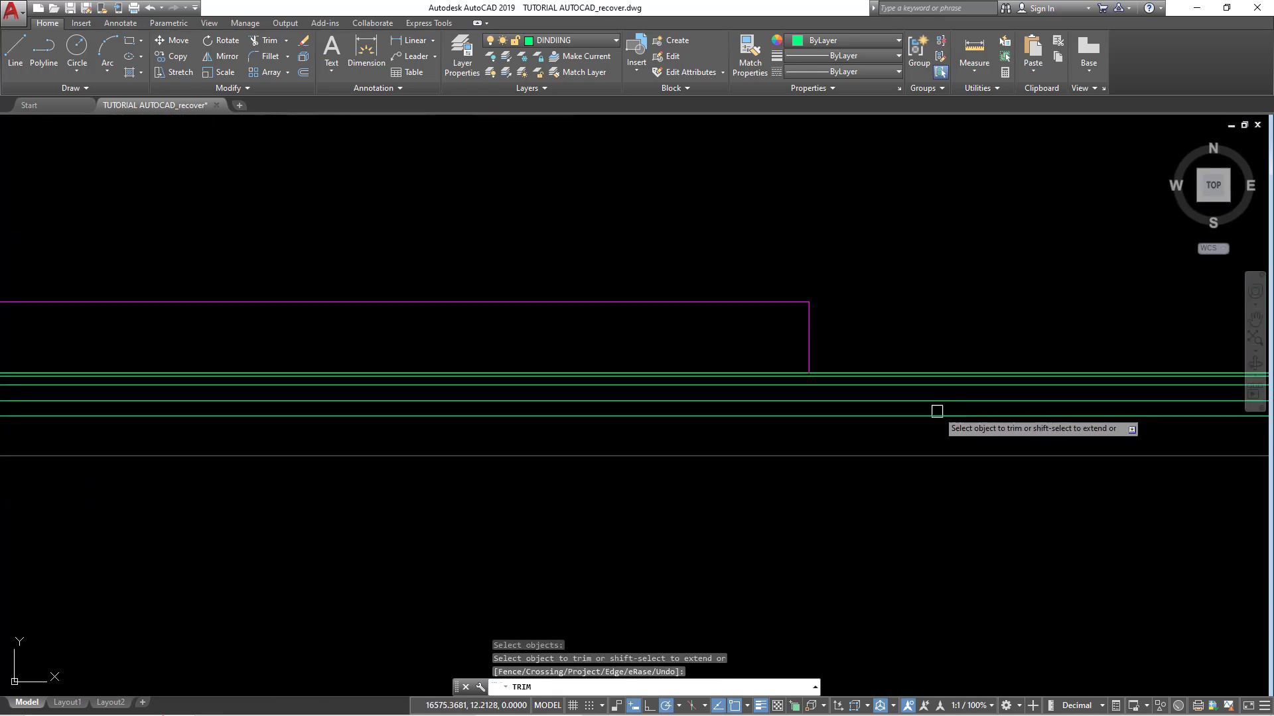
scroll(936, 410, up, 1)
click(912, 427)
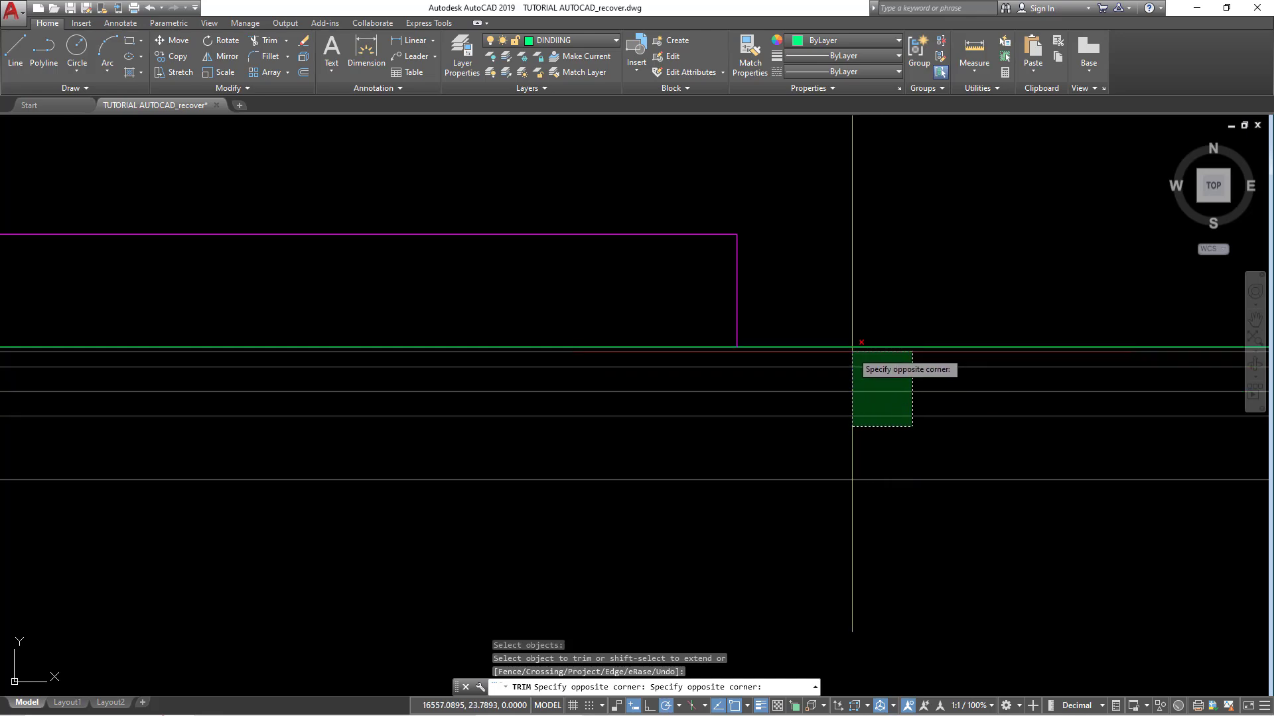
click(852, 352)
scroll(867, 358, down, 3)
key(Escape)
Step: Select the leftover green line
scroll(769, 338, down, 2)
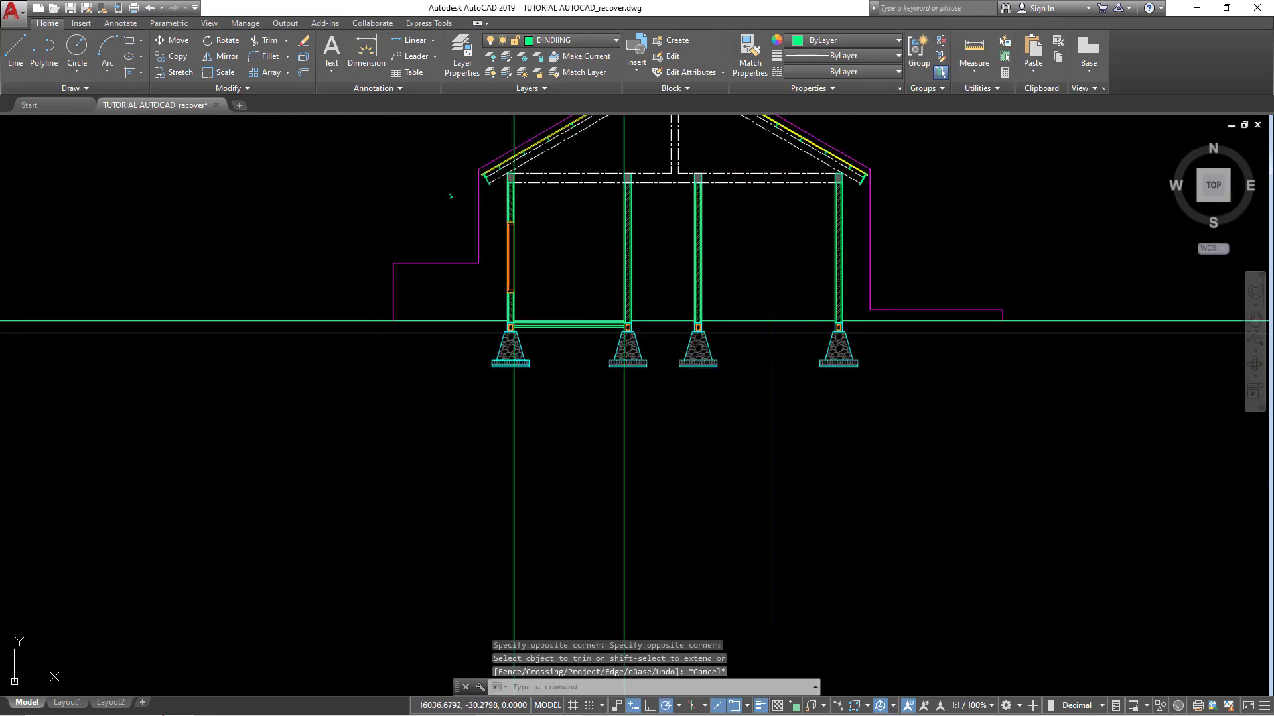
scroll(571, 278, up, 5)
scroll(412, 252, up, 3)
scroll(412, 252, up, 3)
scroll(364, 376, up, 2)
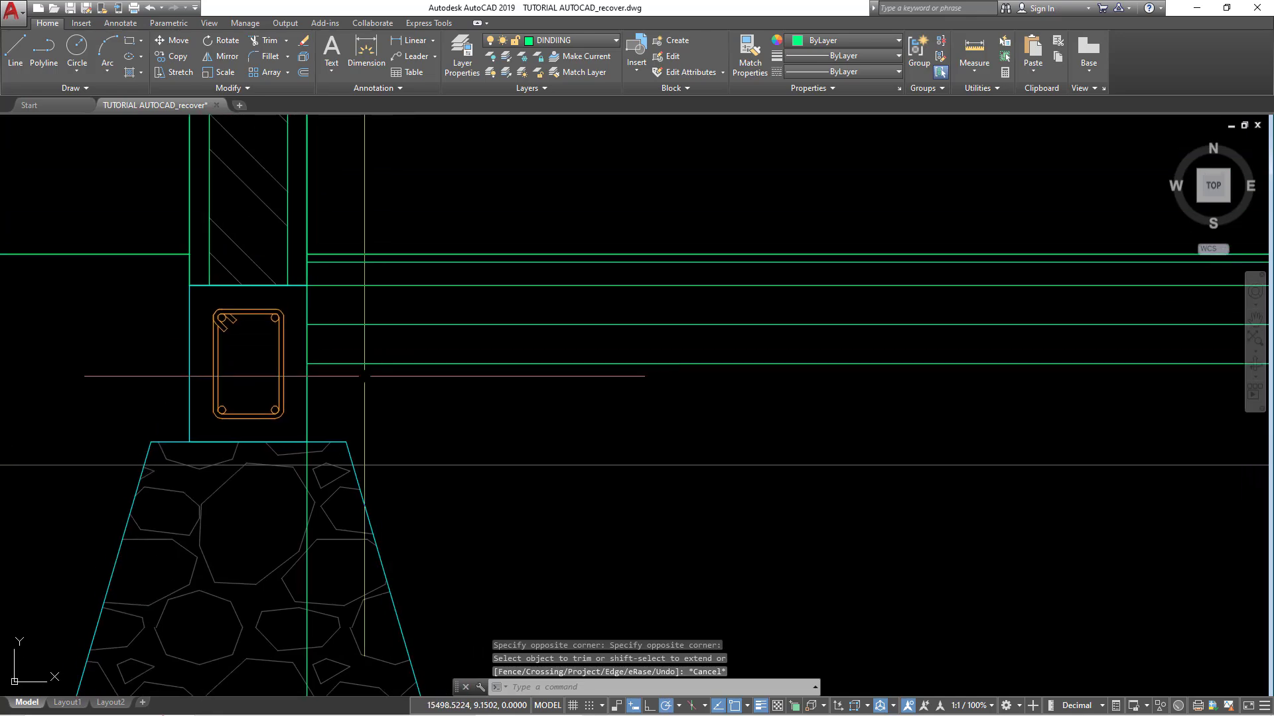
click(304, 387)
scroll(399, 412, down, 5)
Step: Erase the selected leftover green line
key(Return)
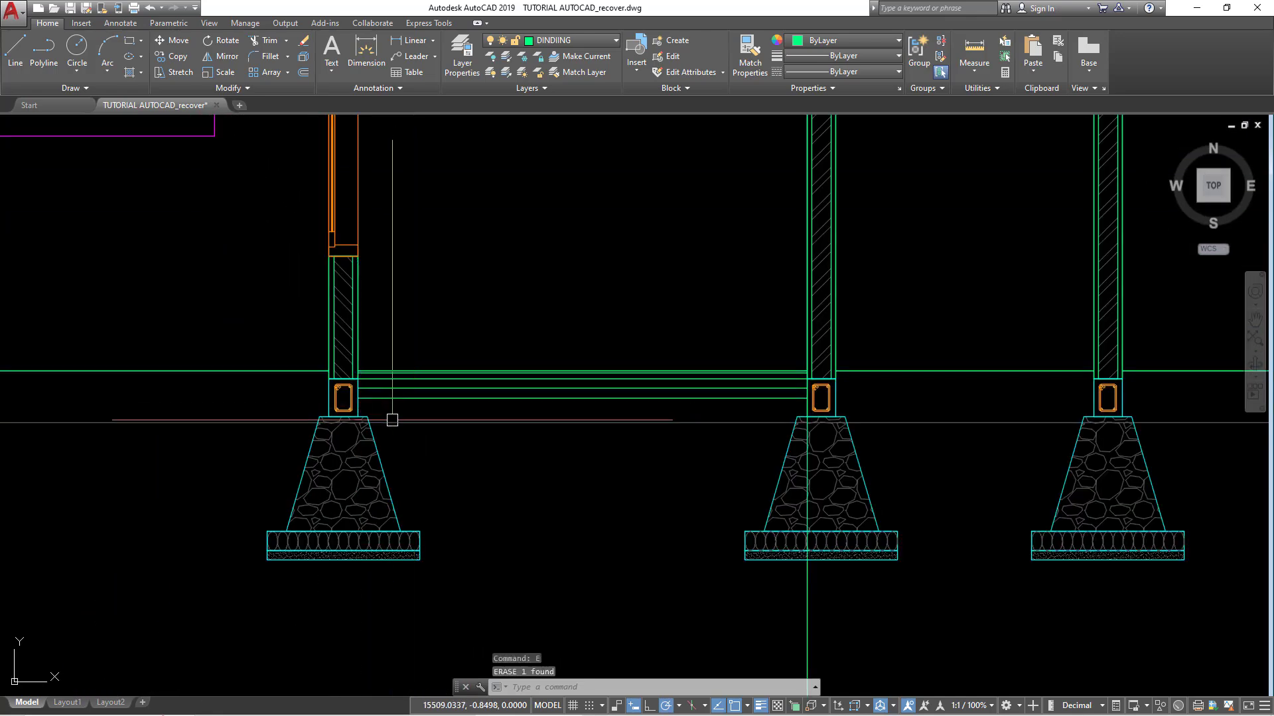
scroll(293, 329, up, 3)
scroll(279, 330, up, 3)
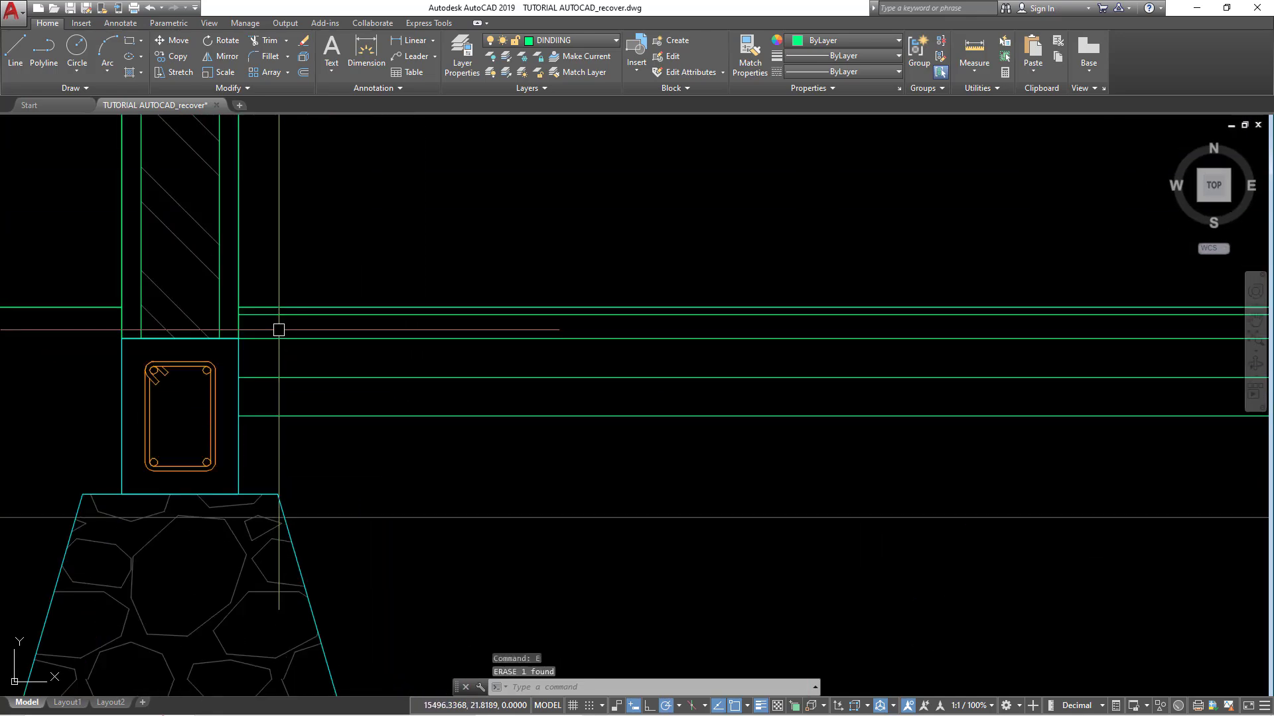
scroll(275, 327, up, 2)
click(269, 294)
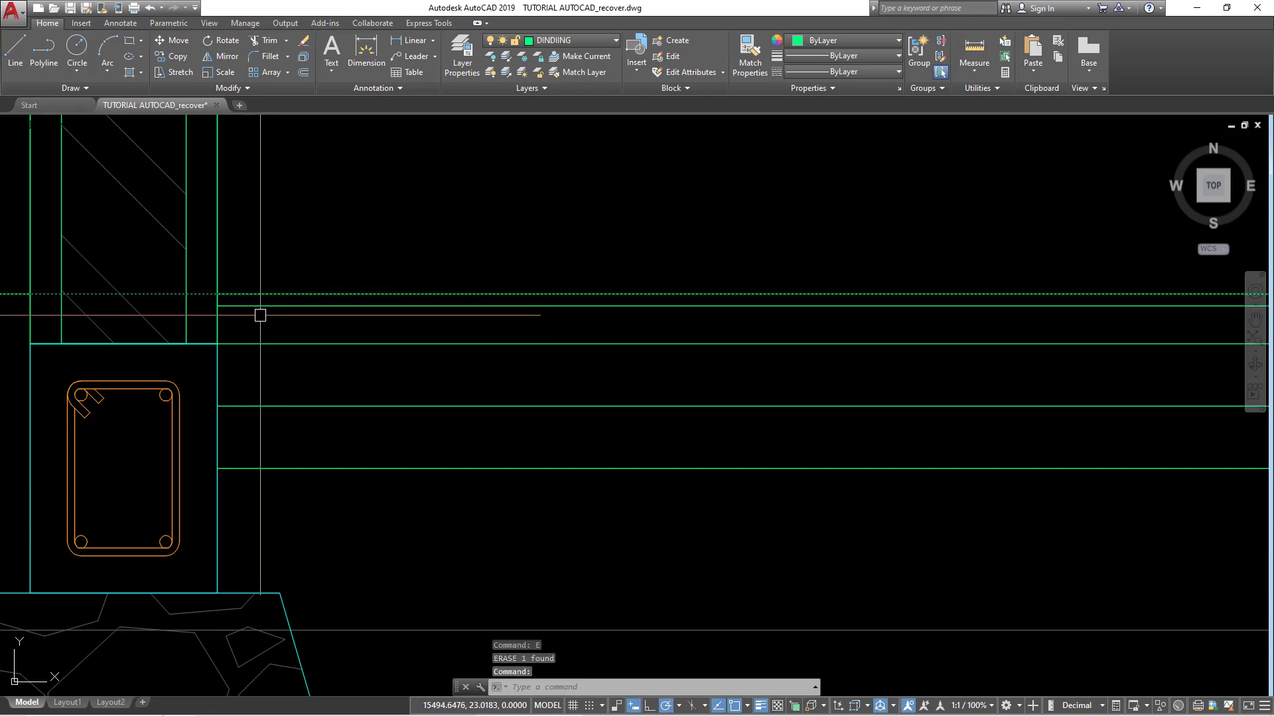
key(Escape)
Step: Erase the vertical construction line through the middle footing with E
scroll(282, 359, down, 3)
scroll(299, 381, down, 2)
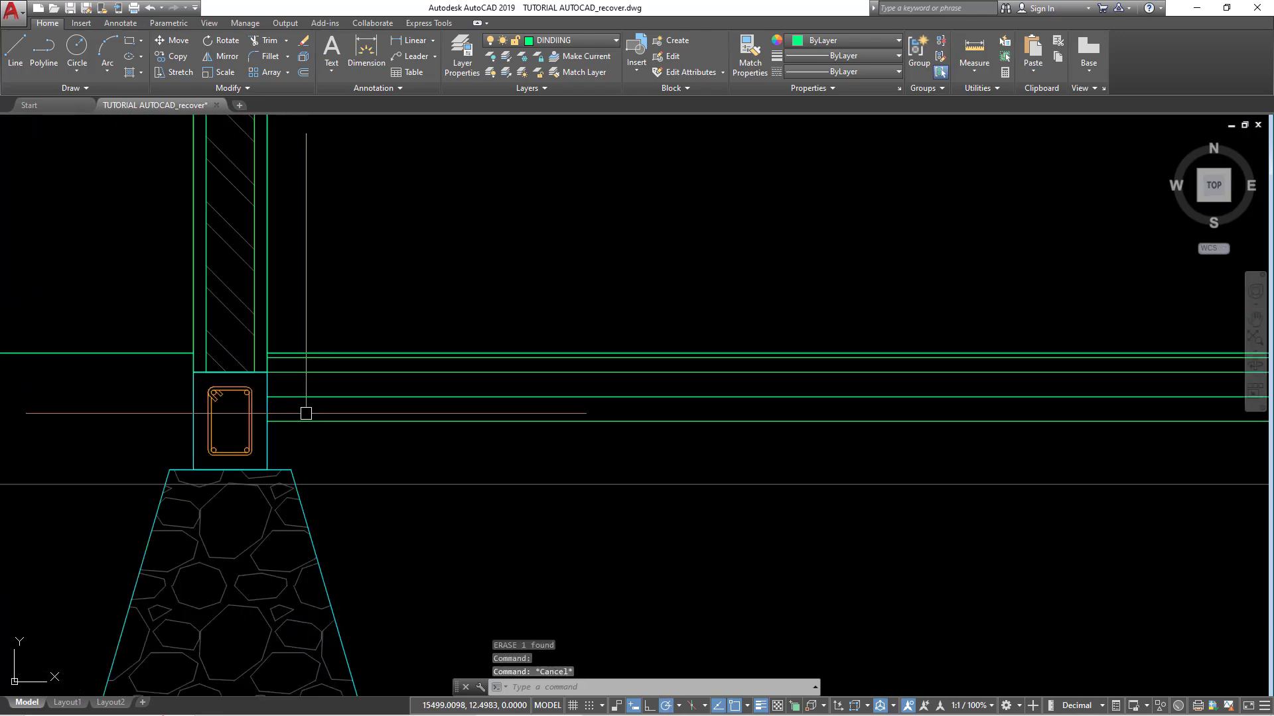
scroll(305, 412, down, 4)
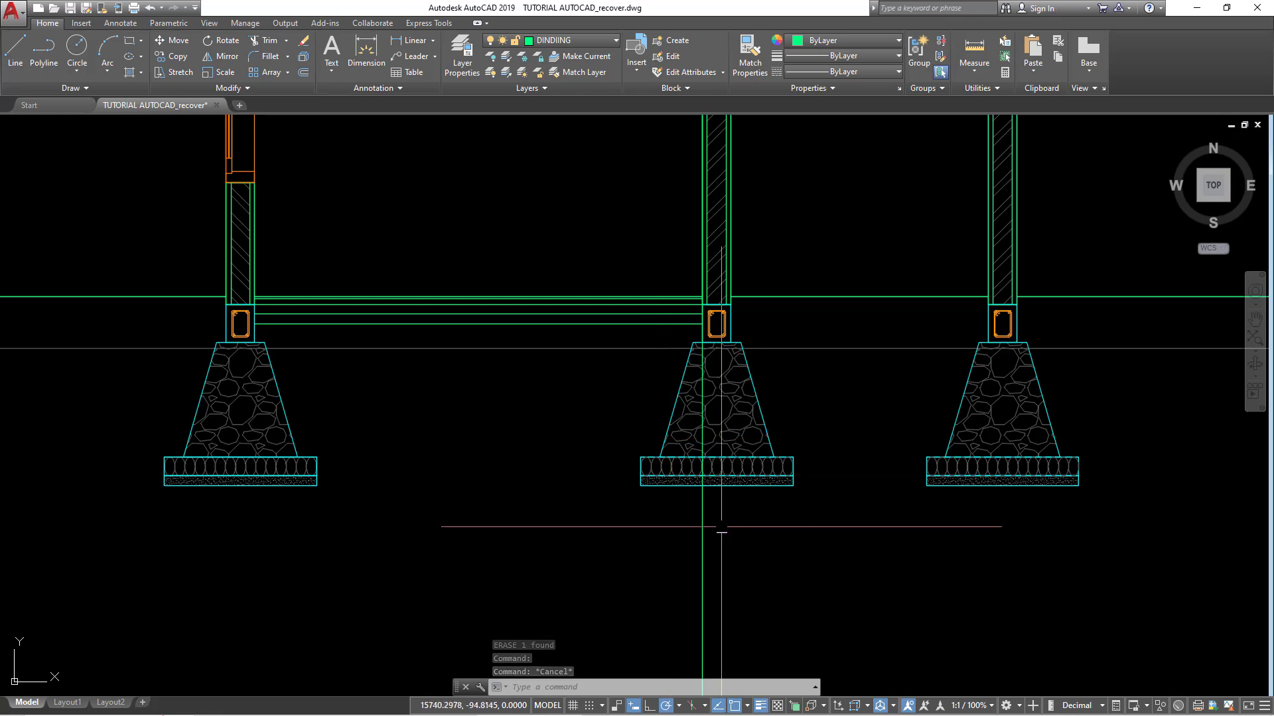
click(722, 531)
click(682, 529)
text(e)
key(Return)
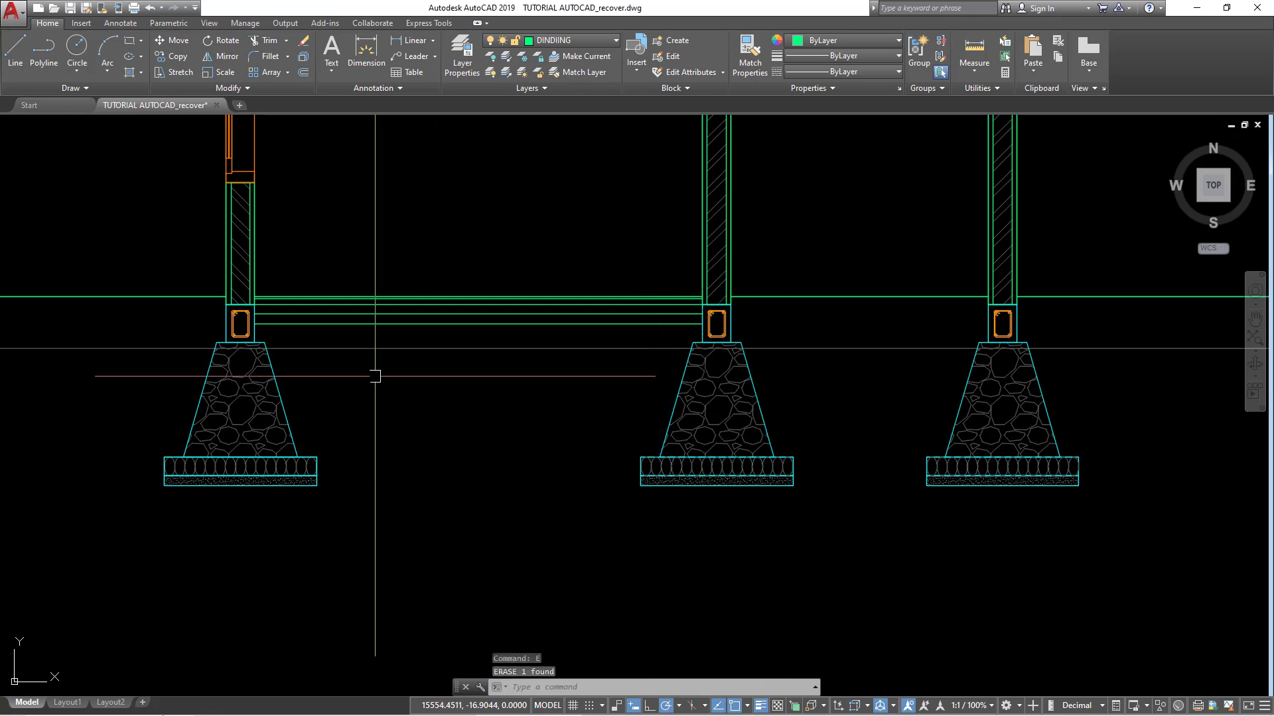
Step: Select the three horizontal green tie-beam lines, then clear the selection
scroll(280, 325, up, 4)
click(271, 333)
click(238, 267)
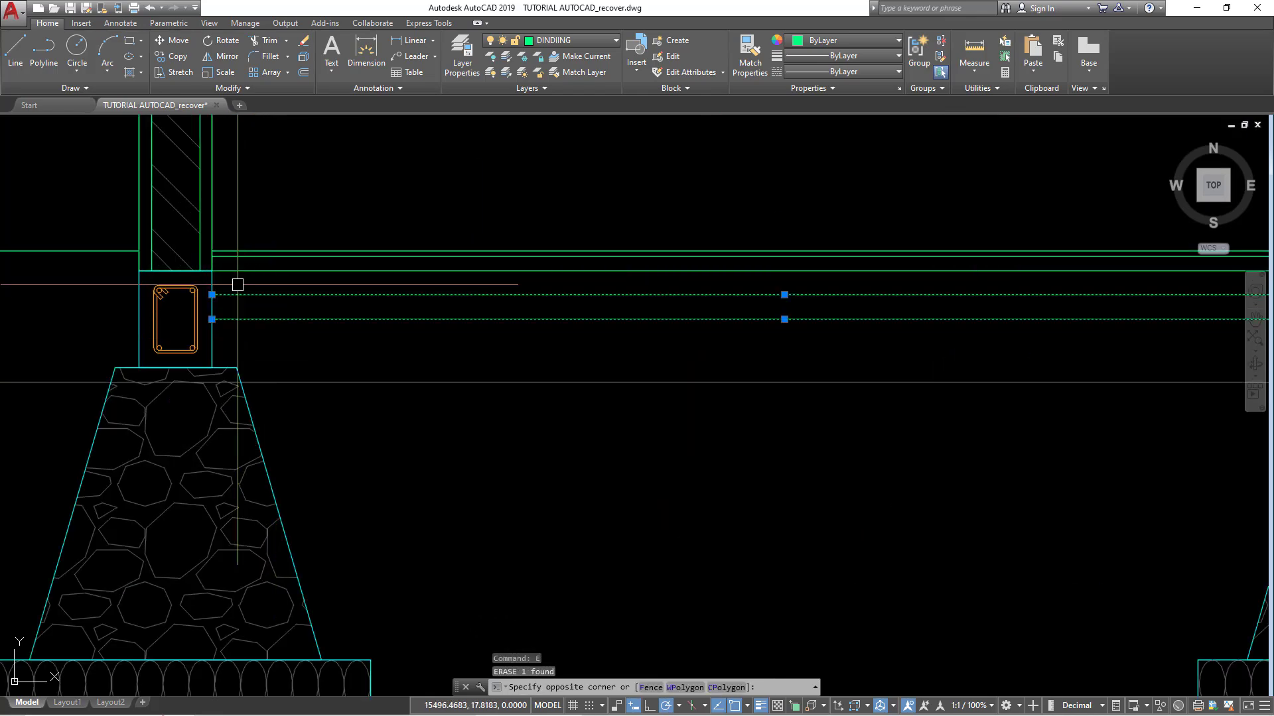
scroll(237, 272, up, 3)
scroll(239, 263, up, 1)
scroll(239, 263, down, 5)
key(Escape)
text(RED)
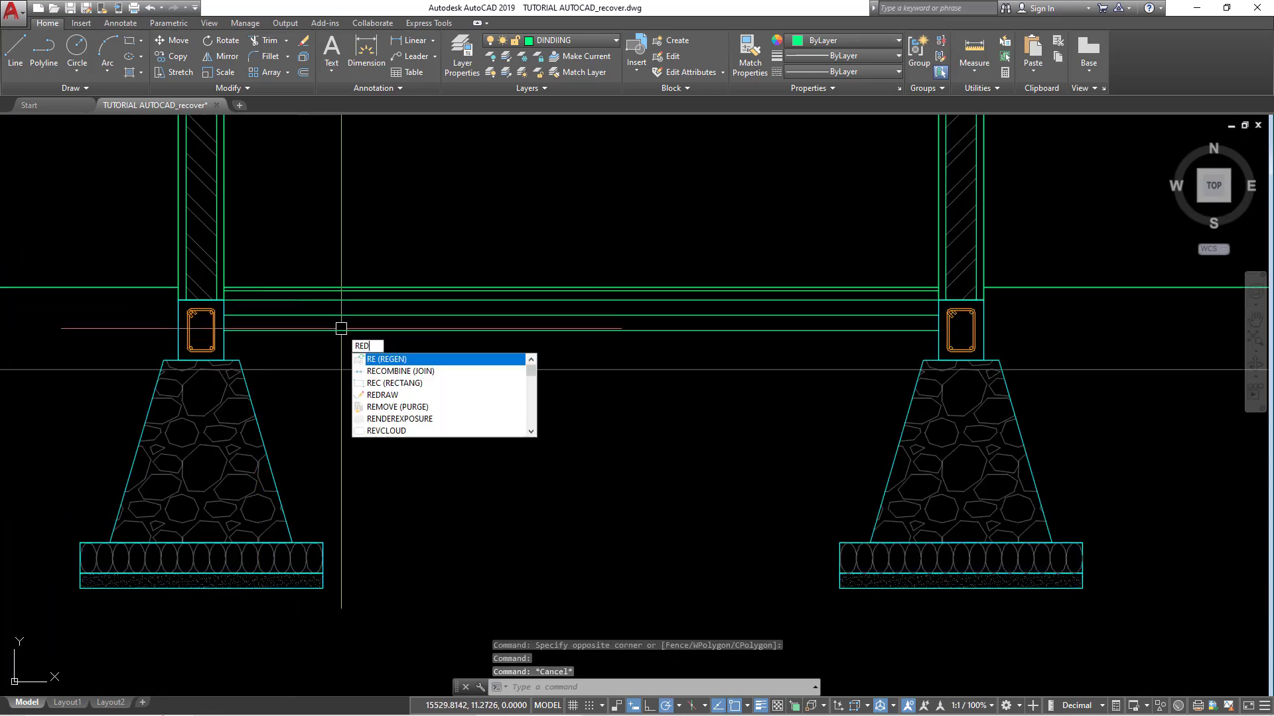
Step: Draw a trial rectangle near the column, then undo and pan toward the left column
key(Escape)
text(c)
key(Return)
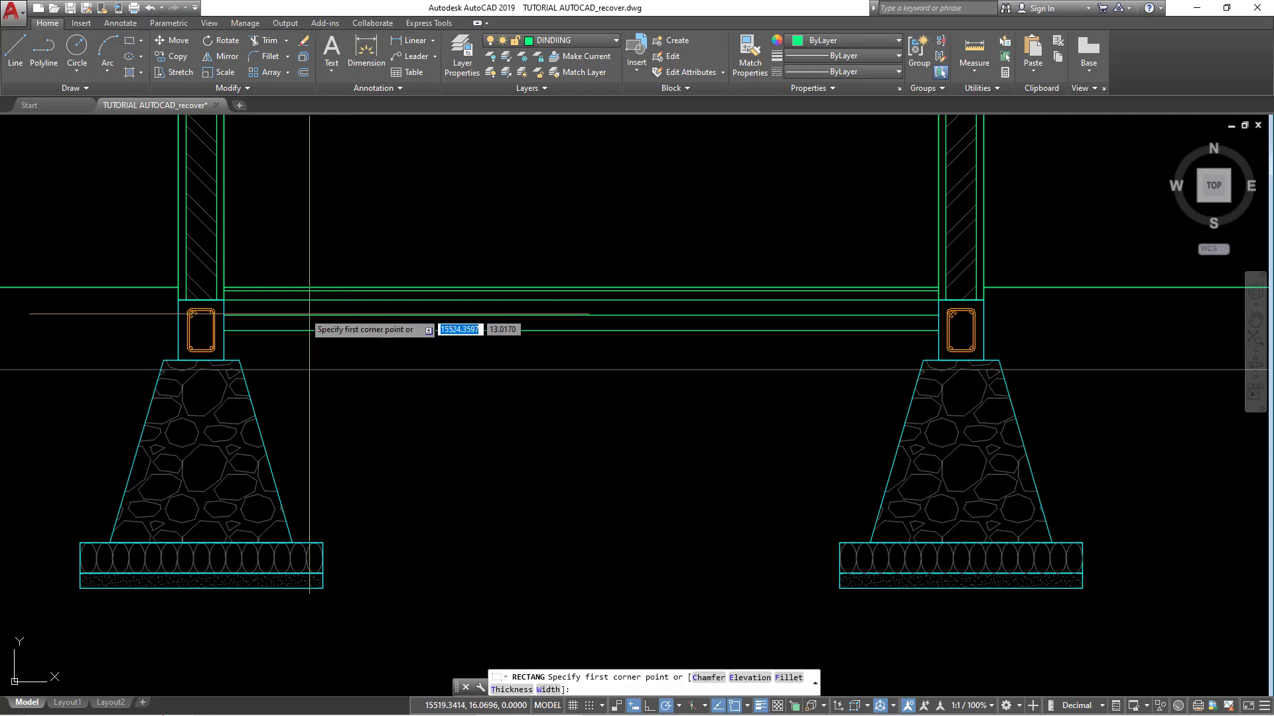
scroll(279, 302, up, 2)
scroll(215, 279, up, 3)
scroll(203, 277, down, 3)
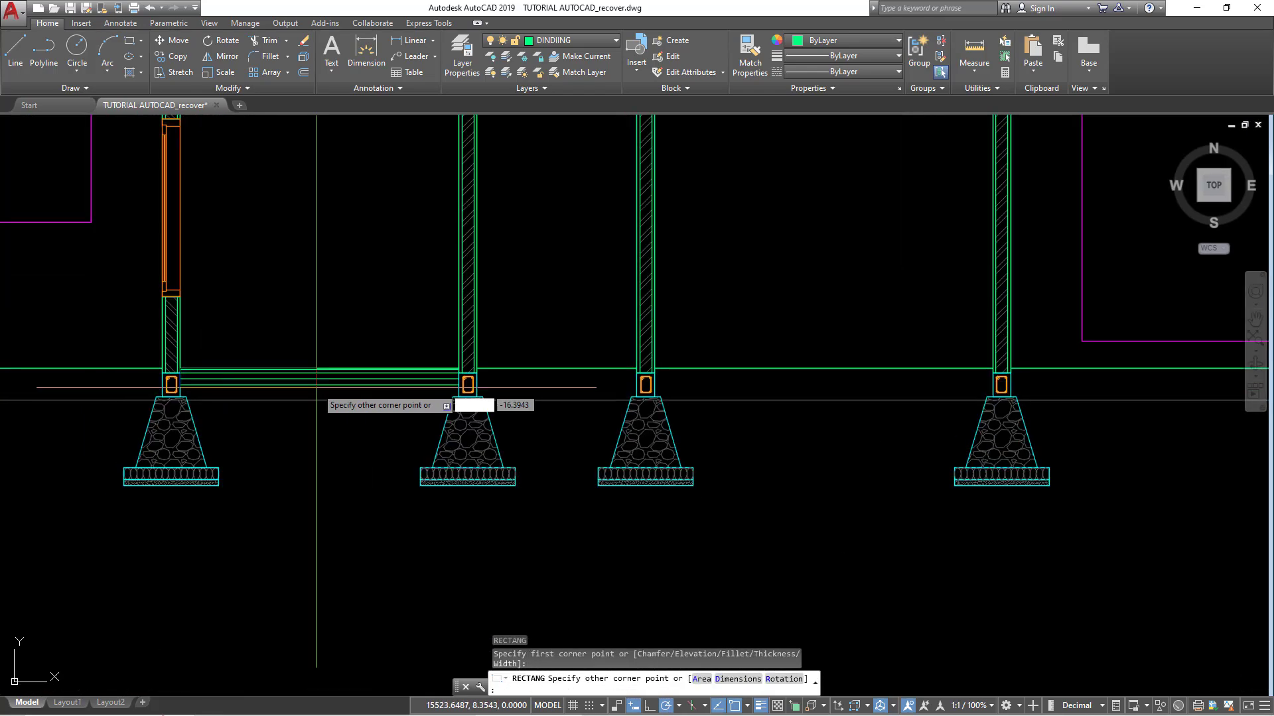
scroll(371, 312, up, 2)
scroll(372, 312, up, 2)
click(373, 313)
click(398, 332)
scroll(398, 338, down, 1)
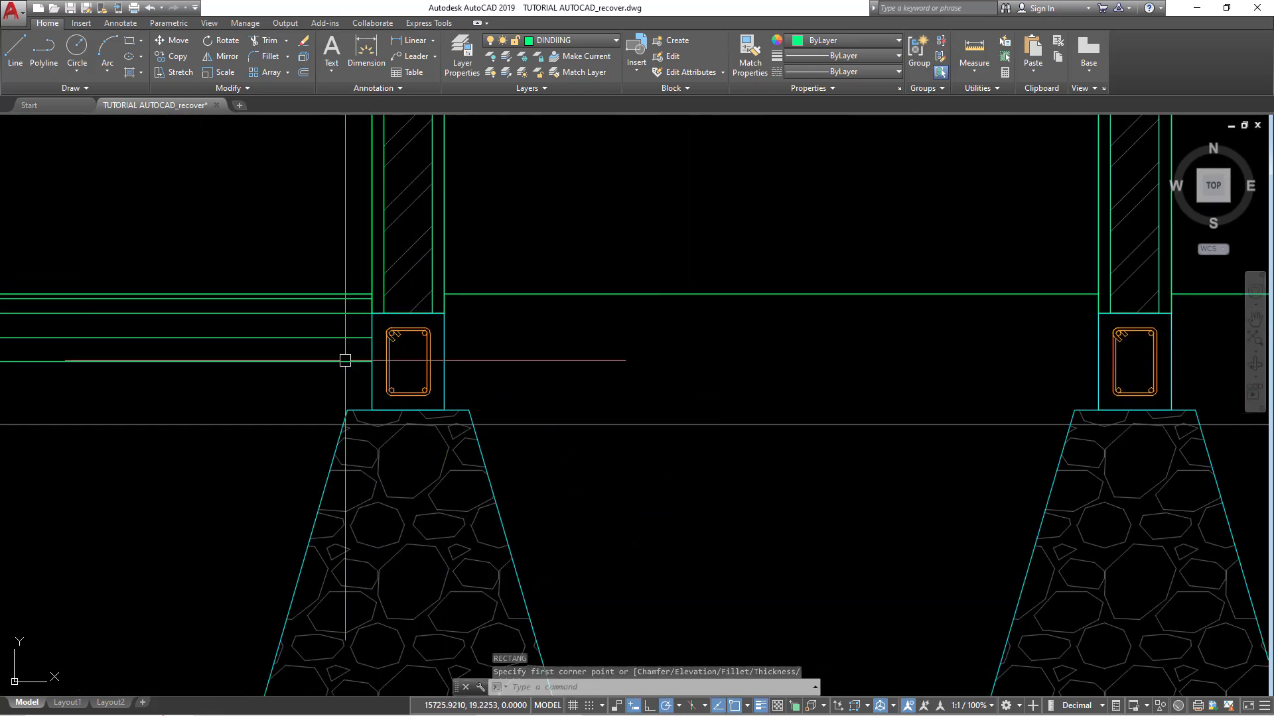
scroll(464, 345, down, 3)
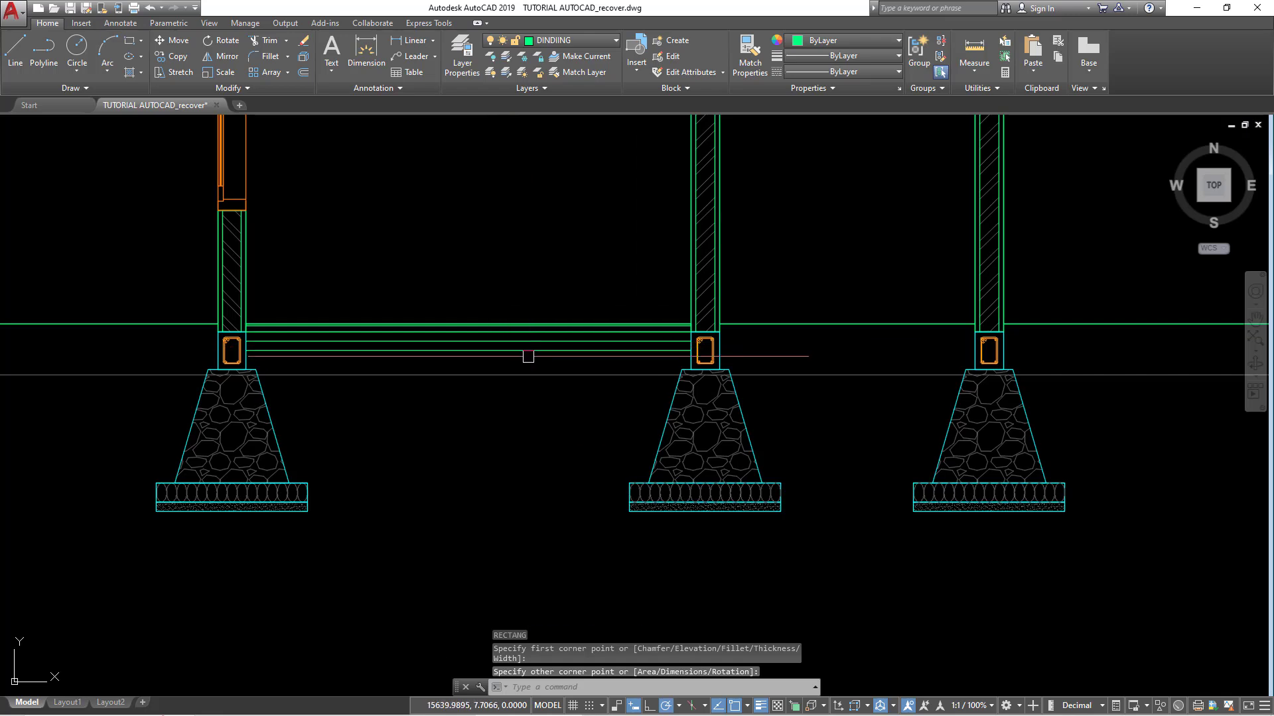
key(ctrl+z)
scroll(393, 345, up, 2)
middle_drag(353, 316, 554, 413)
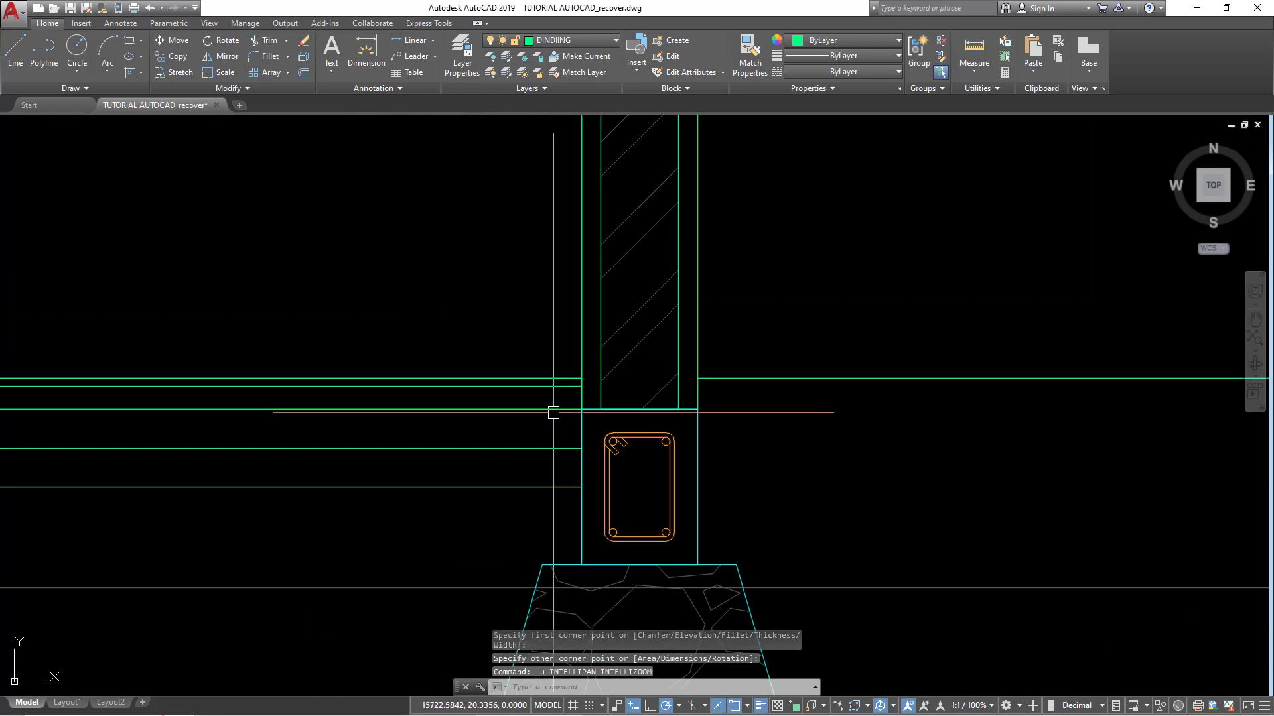
text(RE)
key(Escape)
Step: Draw a tie-beam rectangle reaching the left column's rebar box
scroll(542, 397, up, 2)
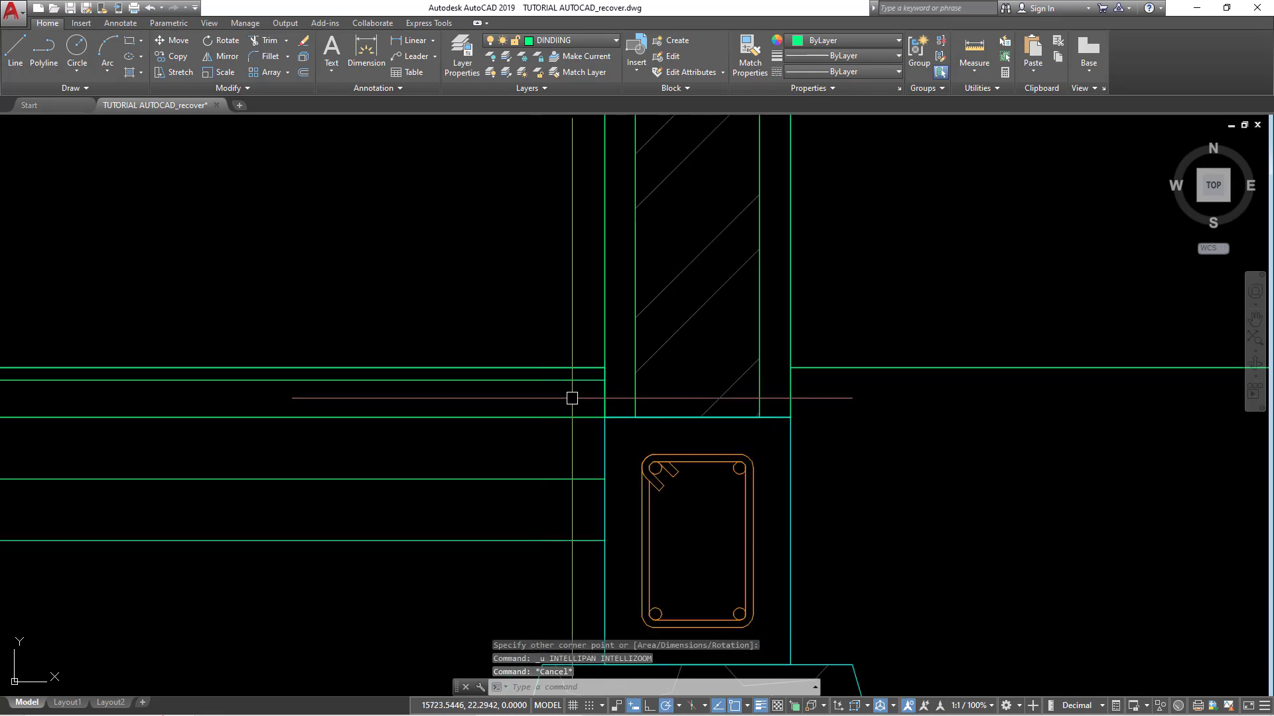
text(REC)
key(Return)
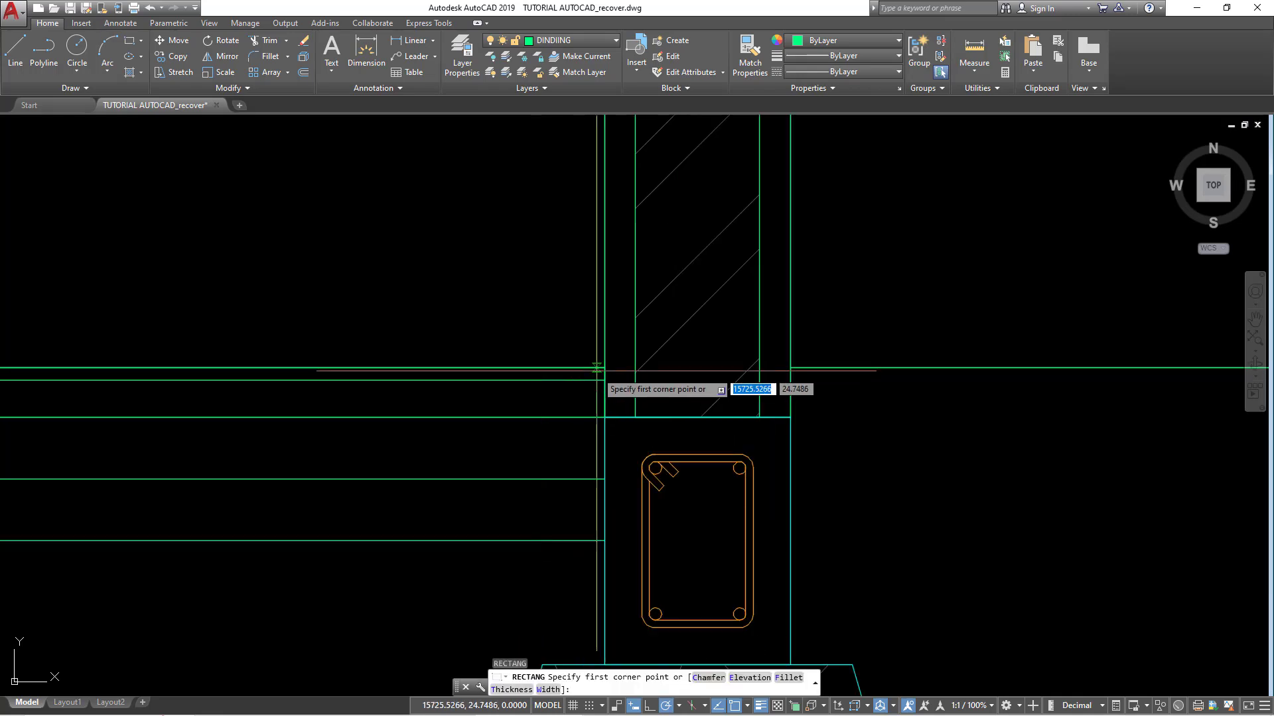
click(604, 368)
scroll(887, 436, down, 3)
middle_drag(887, 436, 290, 370)
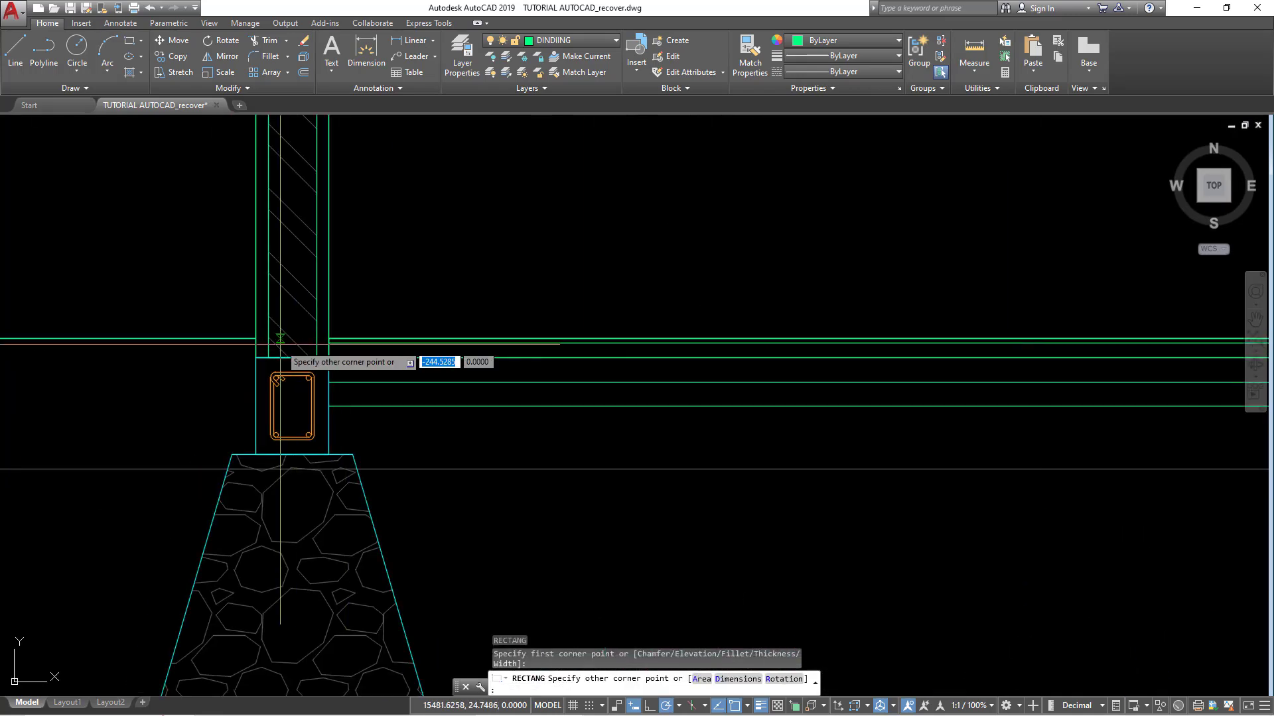
scroll(362, 339, up, 4)
click(372, 332)
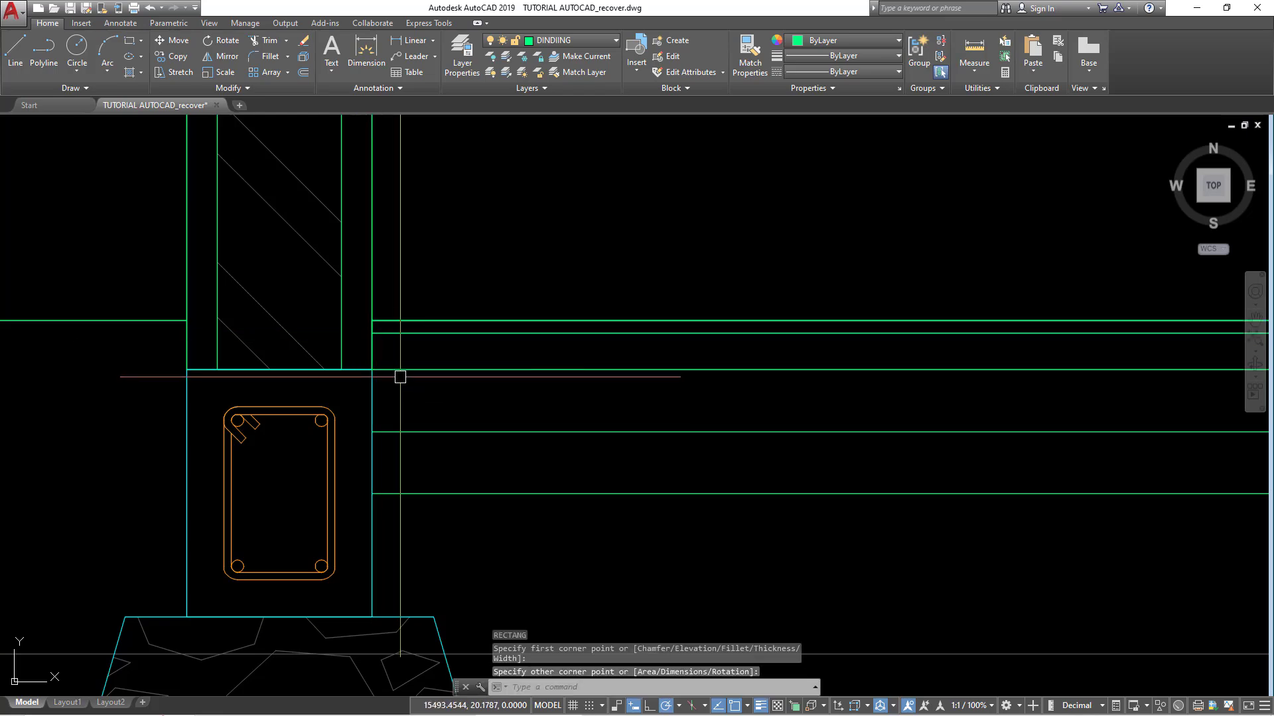
text(REC)
Step: Draw the next tie-beam rectangle ending against the column edge
key(Return)
click(373, 370)
scroll(690, 437, up, 2)
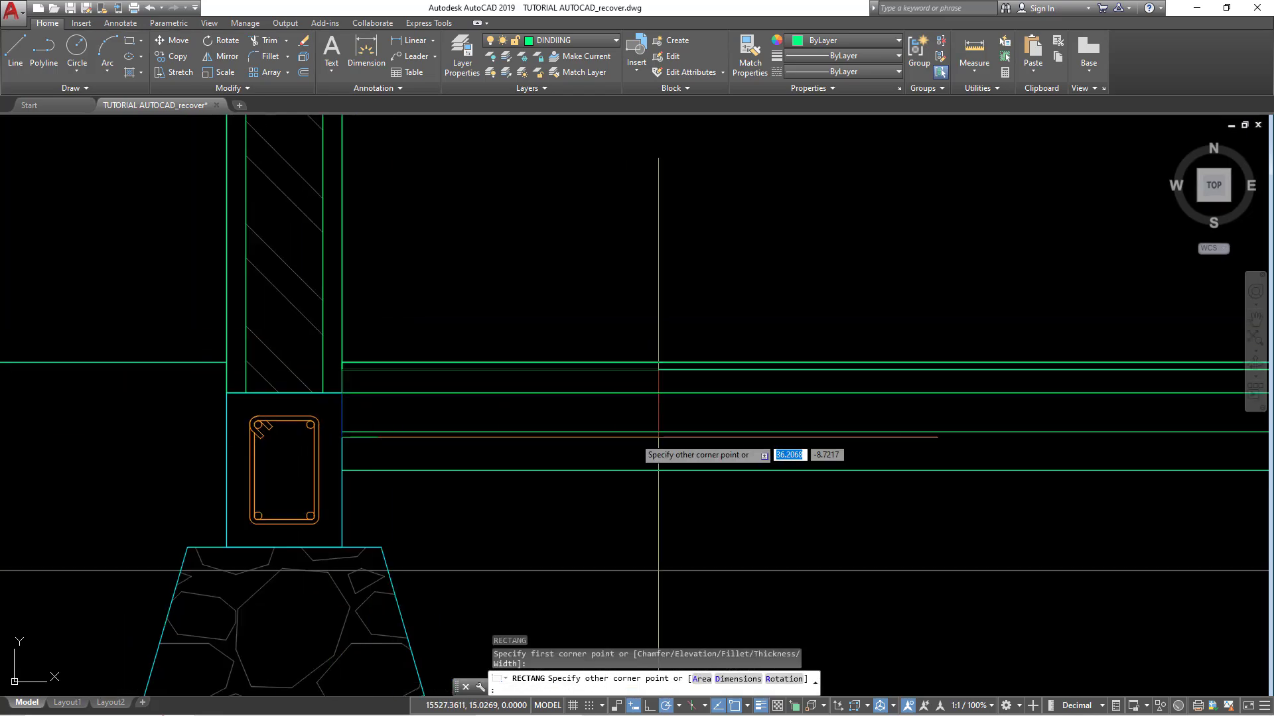
scroll(108, 423, up, 3)
scroll(109, 424, down, 4)
scroll(703, 431, up, 4)
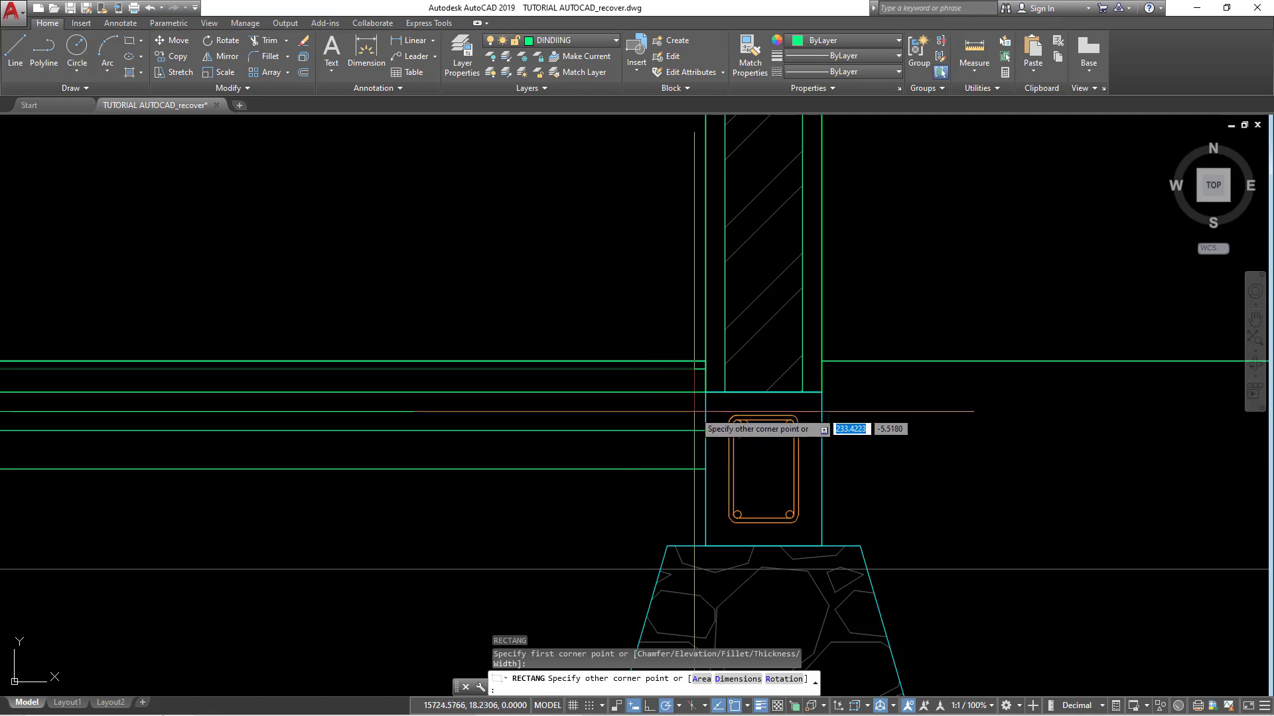
click(706, 393)
Step: Draw the last tie-beam rectangle to the right column and select the beam lines beside the left column
key(Return)
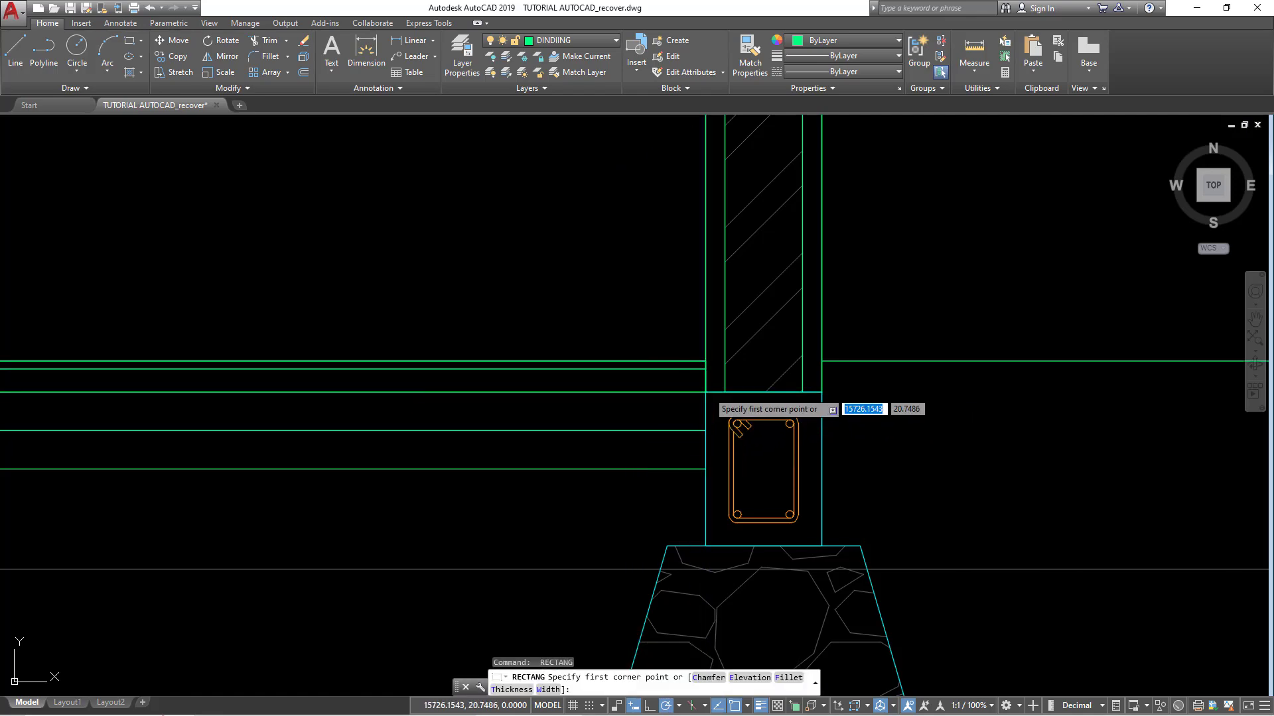
click(705, 392)
scroll(705, 392, down, 4)
scroll(371, 451, up, 4)
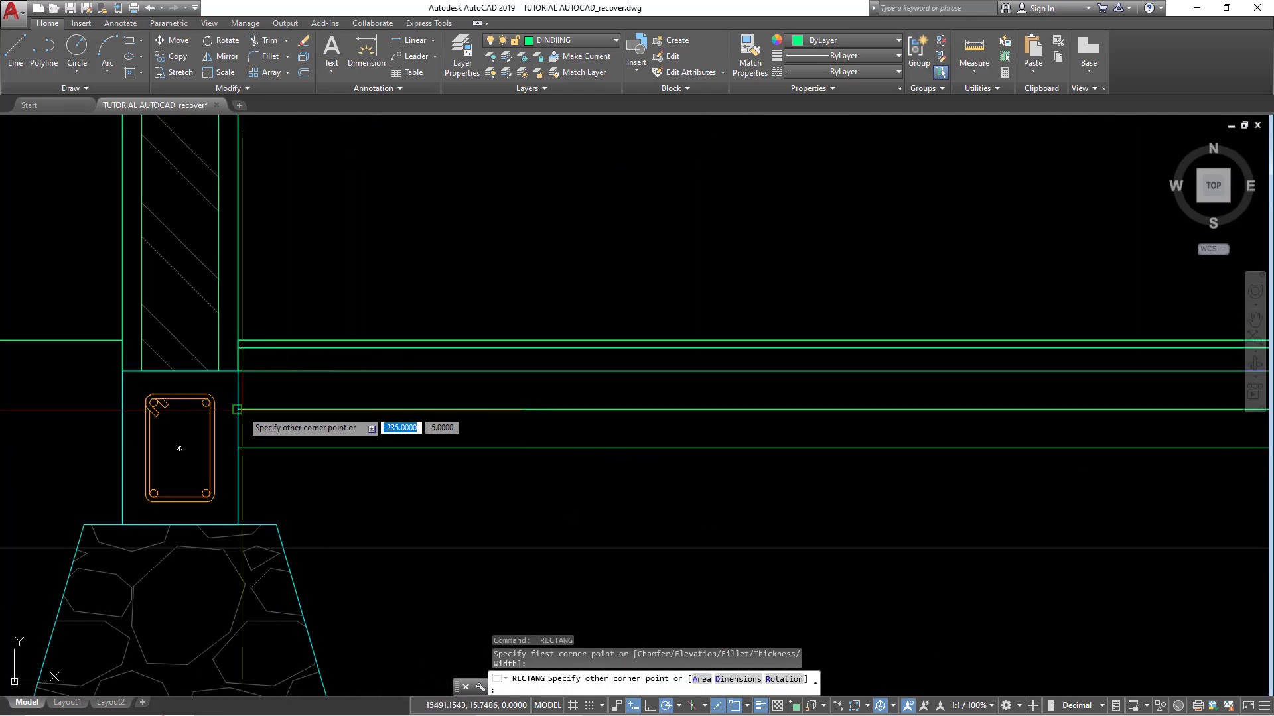
scroll(299, 492, down, 4)
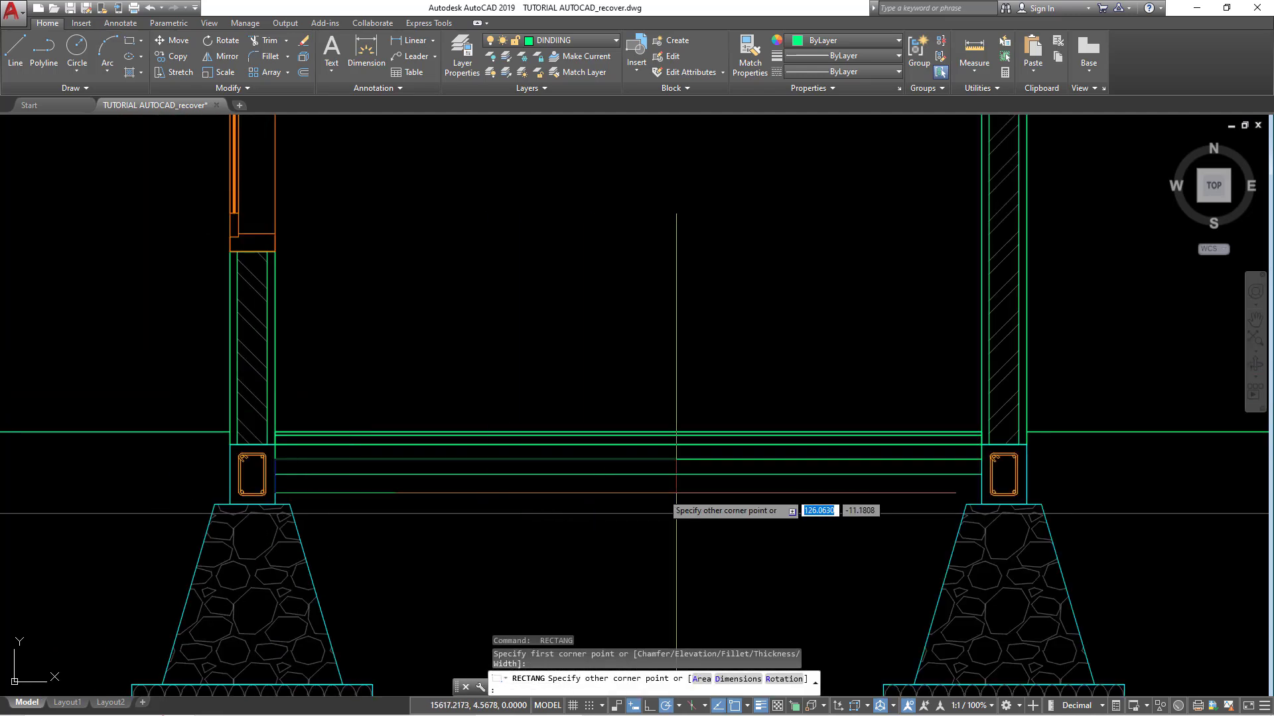
click(995, 465)
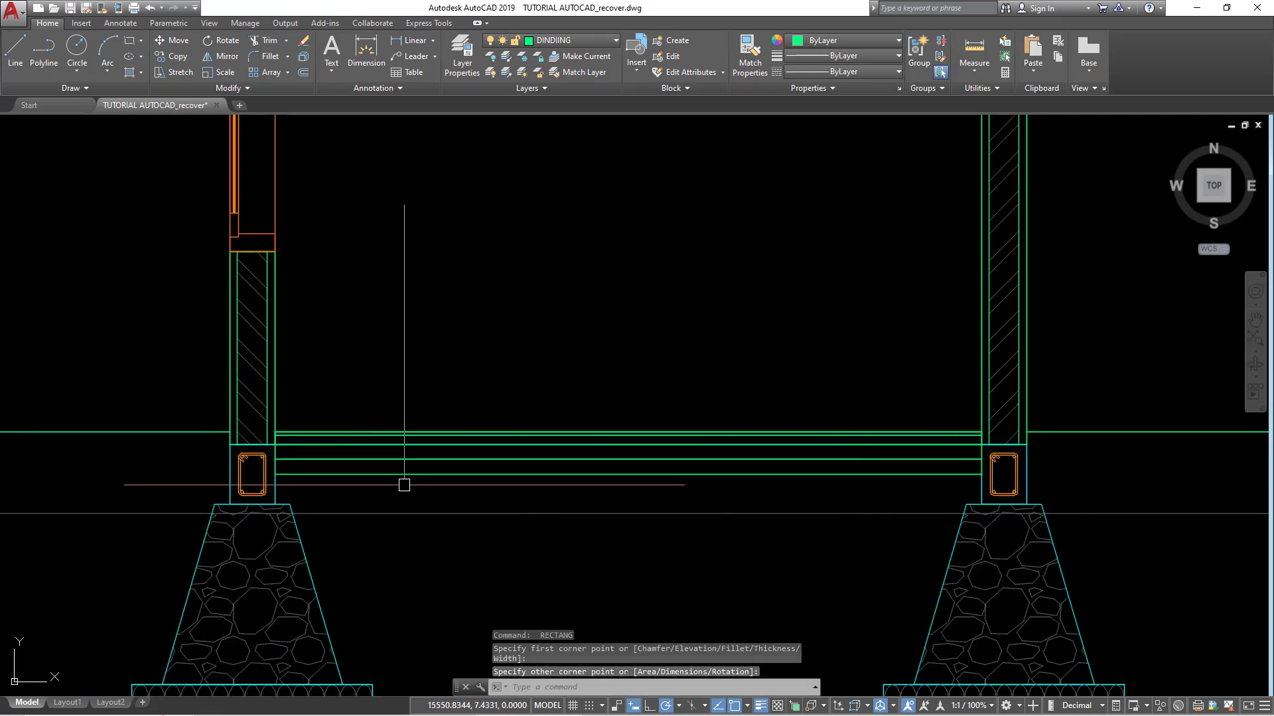
scroll(285, 476, up, 2)
click(286, 448)
scroll(284, 435, up, 2)
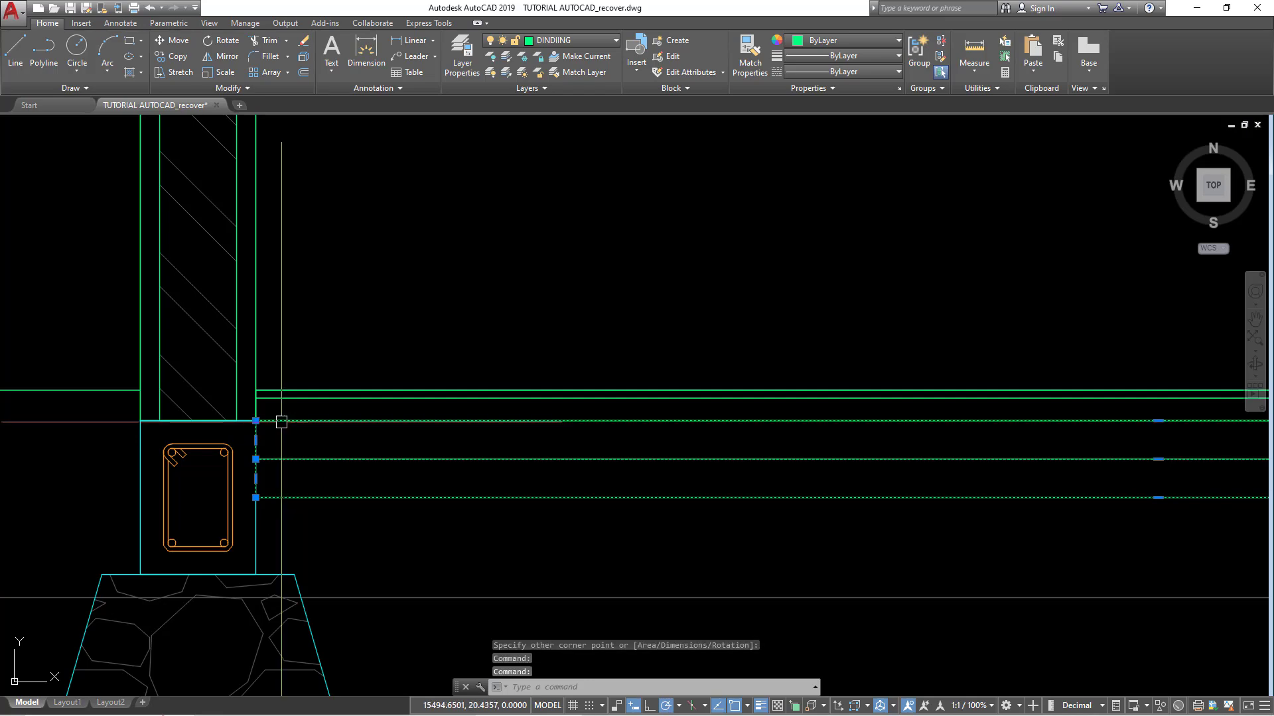
Step: Copy the selected beam lines from the left column corner to the next column corner
click(275, 390)
scroll(274, 398, down, 4)
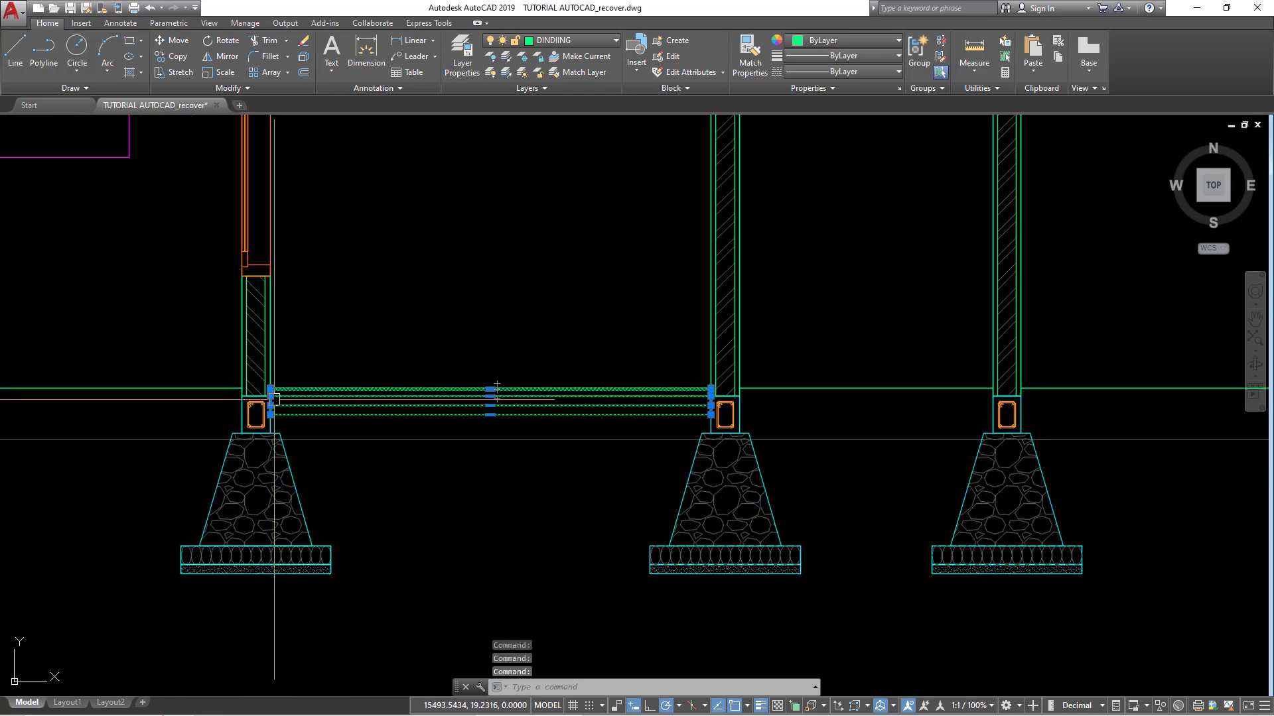
scroll(776, 392, up, 2)
scroll(646, 393, down, 2)
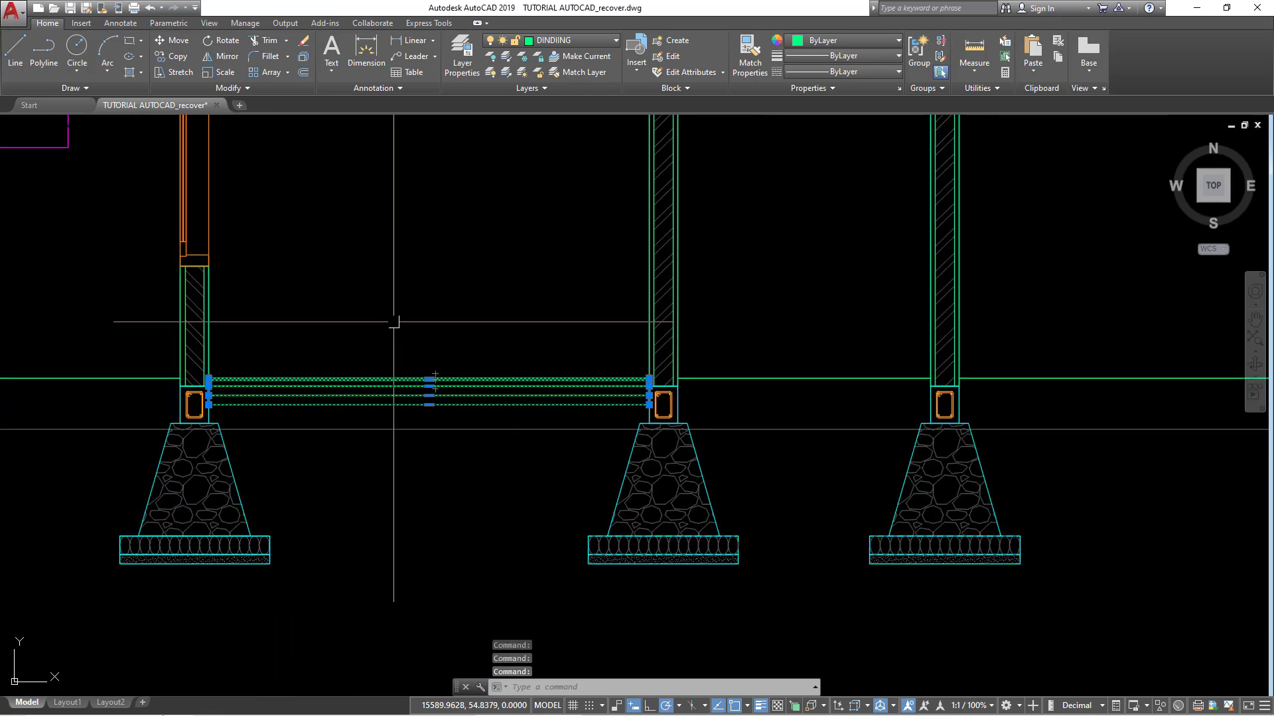
click(172, 58)
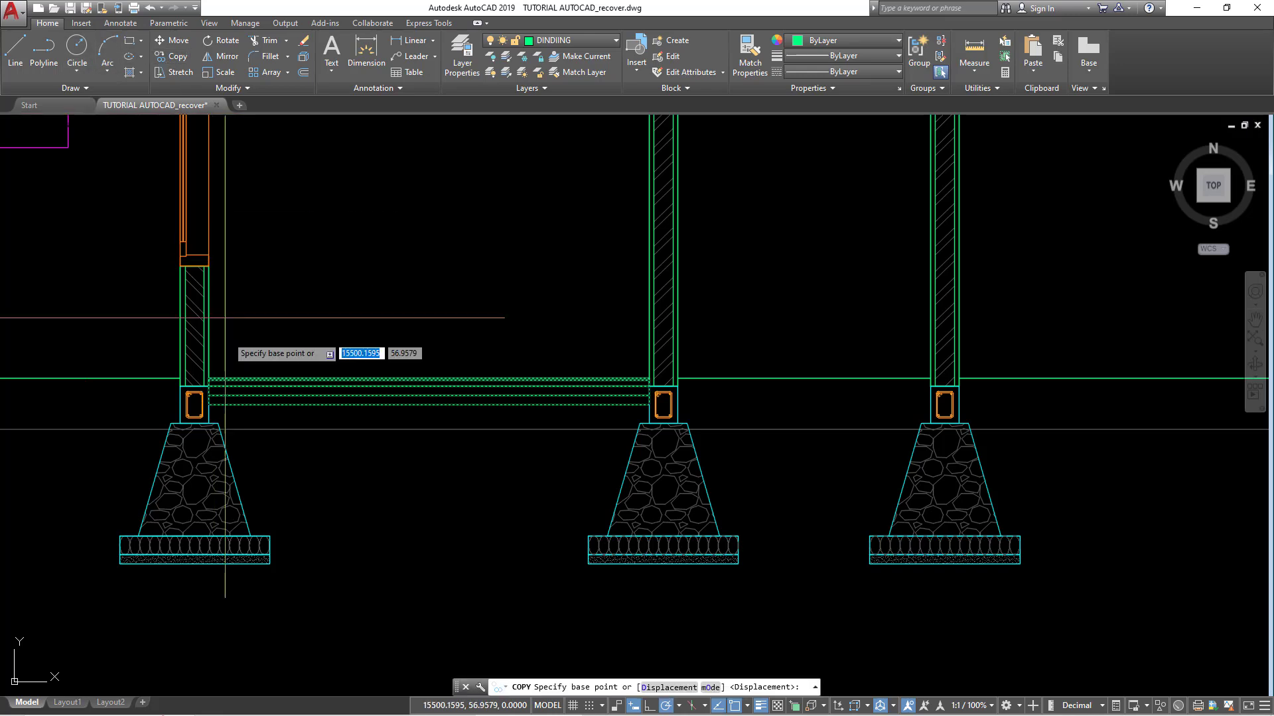
click(218, 423)
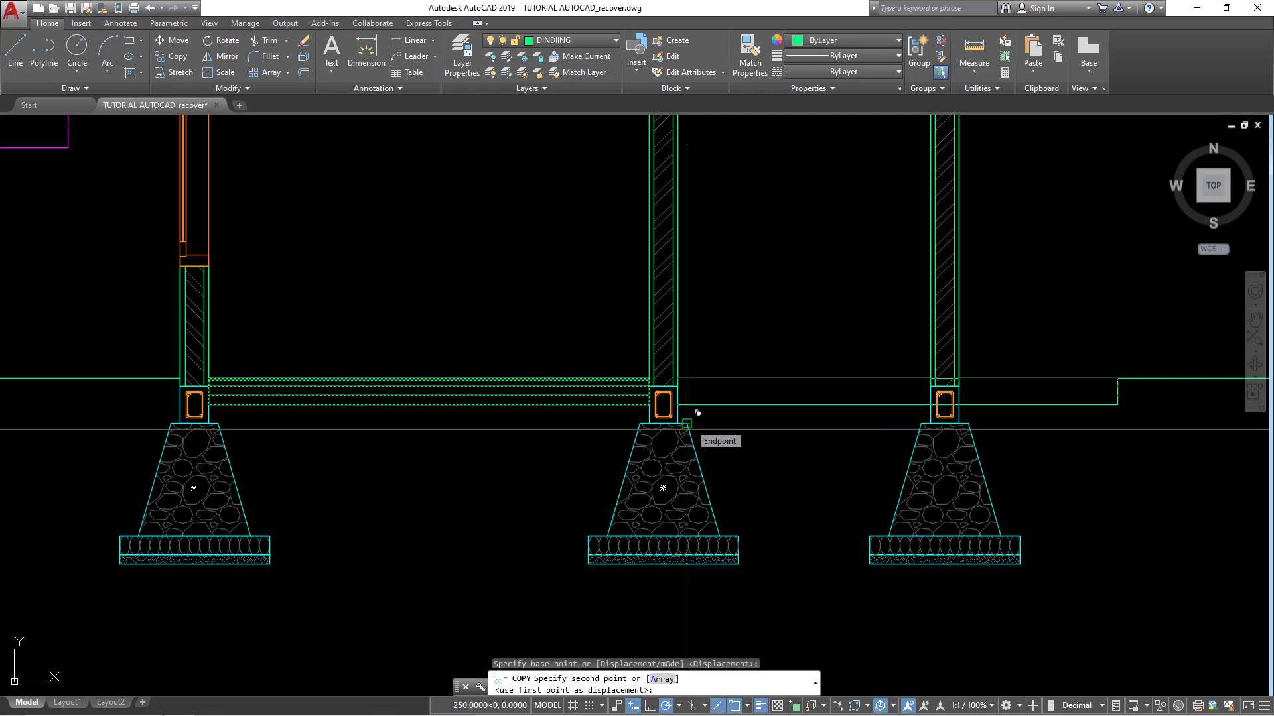
click(686, 423)
key(Escape)
Step: Move the four horizontal tie-beam lines down 5 units
scroll(1109, 398, up, 5)
click(1086, 412)
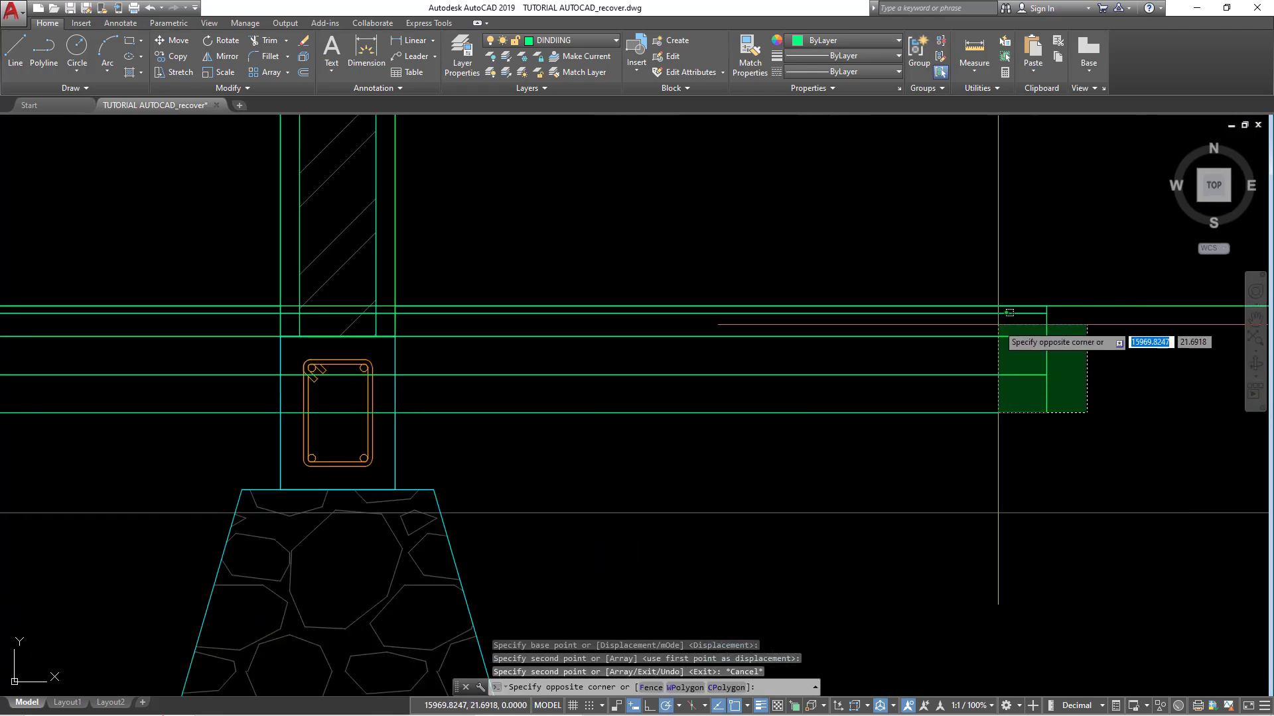
click(998, 325)
scroll(1061, 390, down, 5)
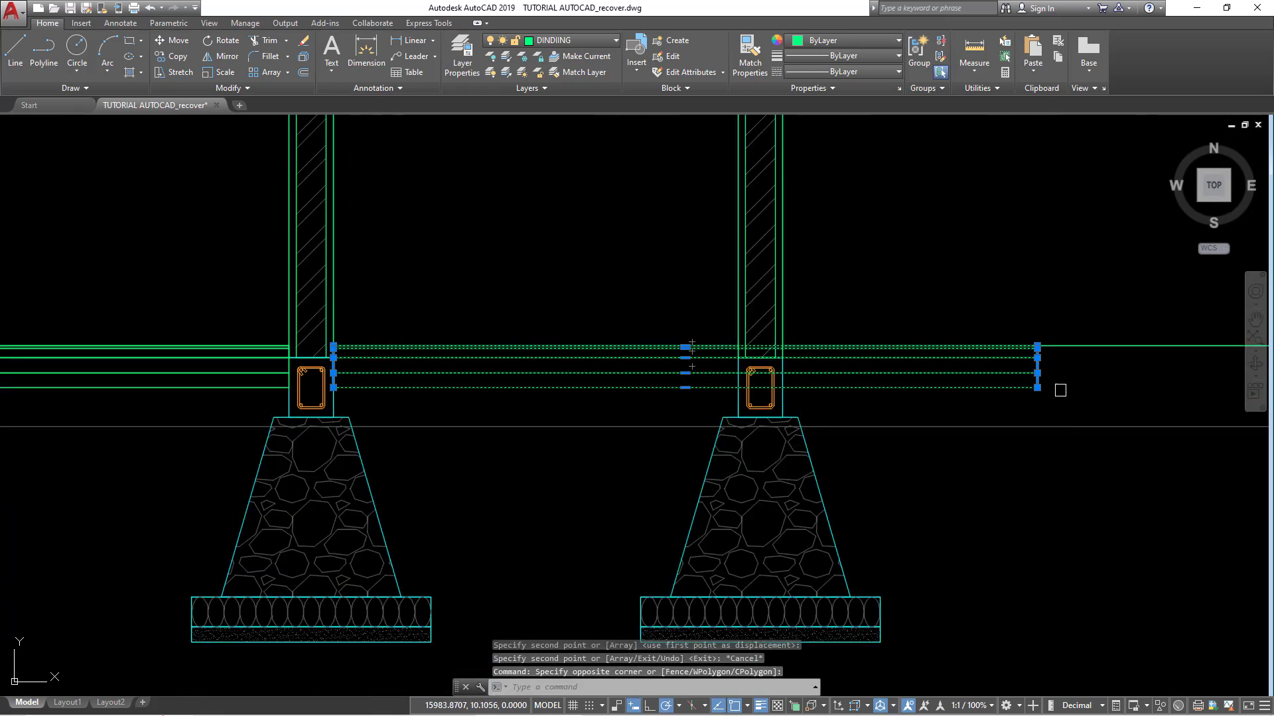
text(m)
key(Return)
click(1075, 375)
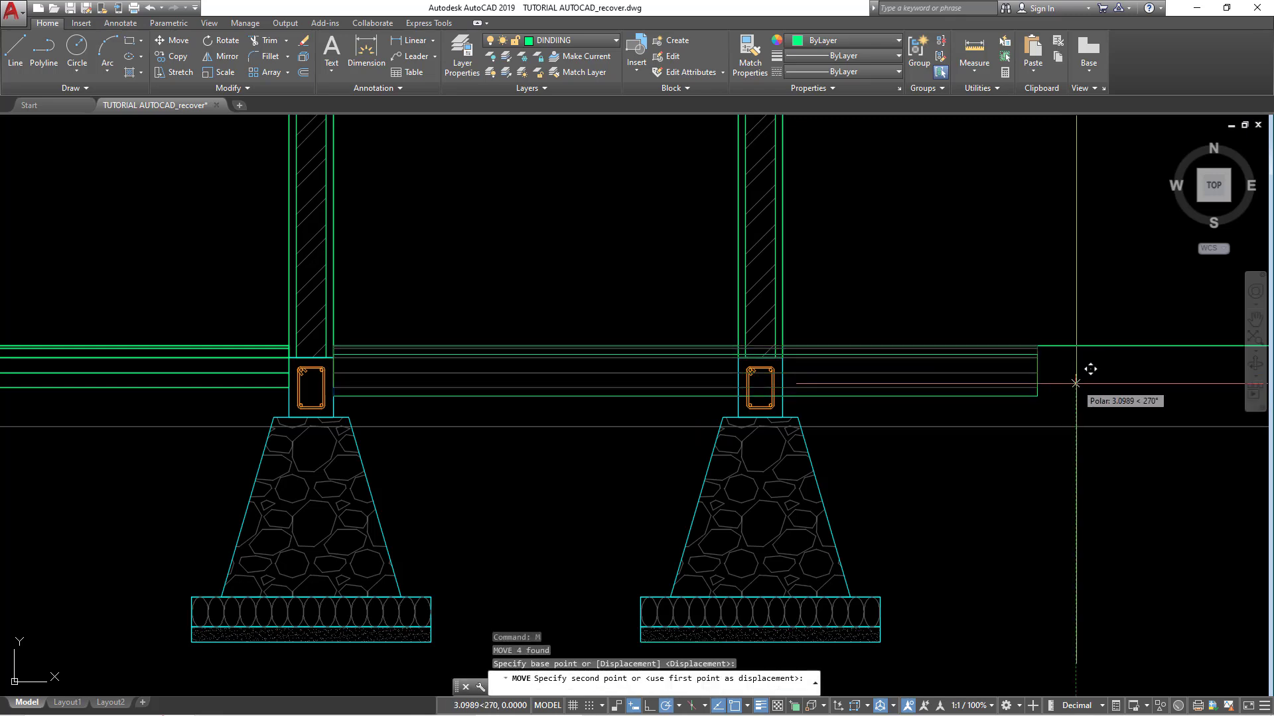
text(5)
key(Return)
scroll(1069, 391, down, 3)
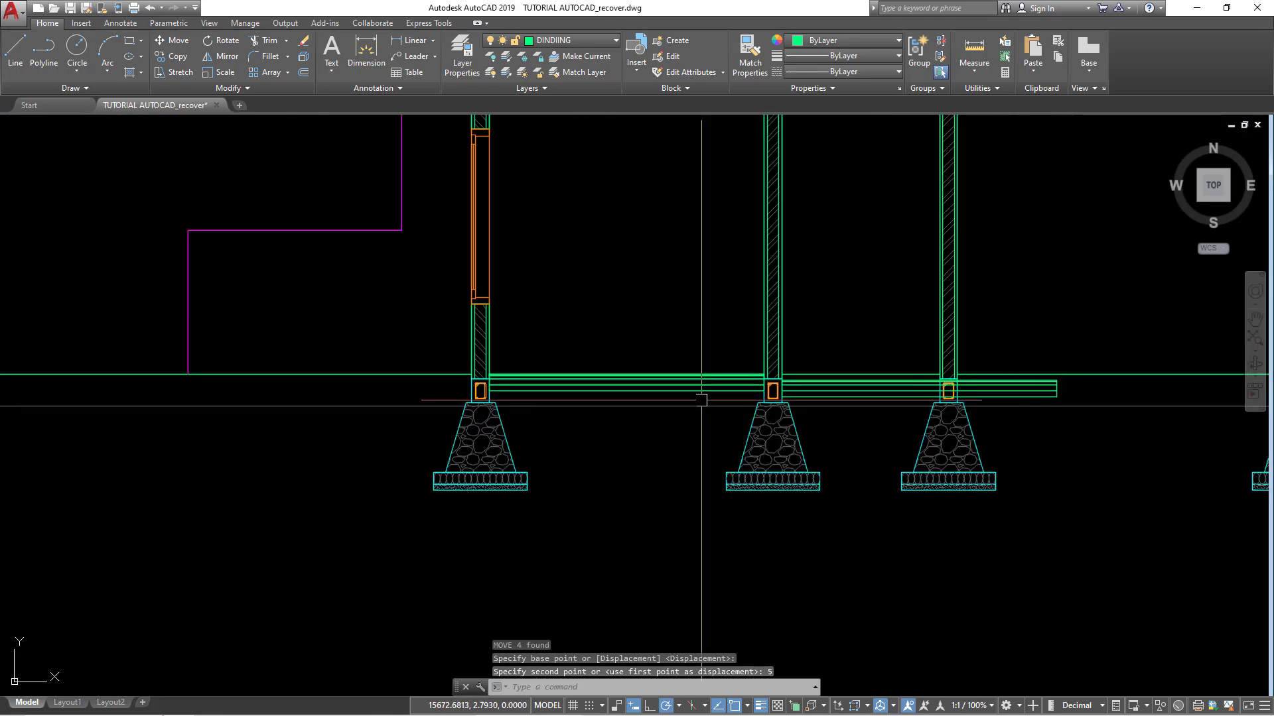
scroll(873, 389, up, 2)
middle_drag(873, 390, 606, 384)
scroll(904, 381, up, 2)
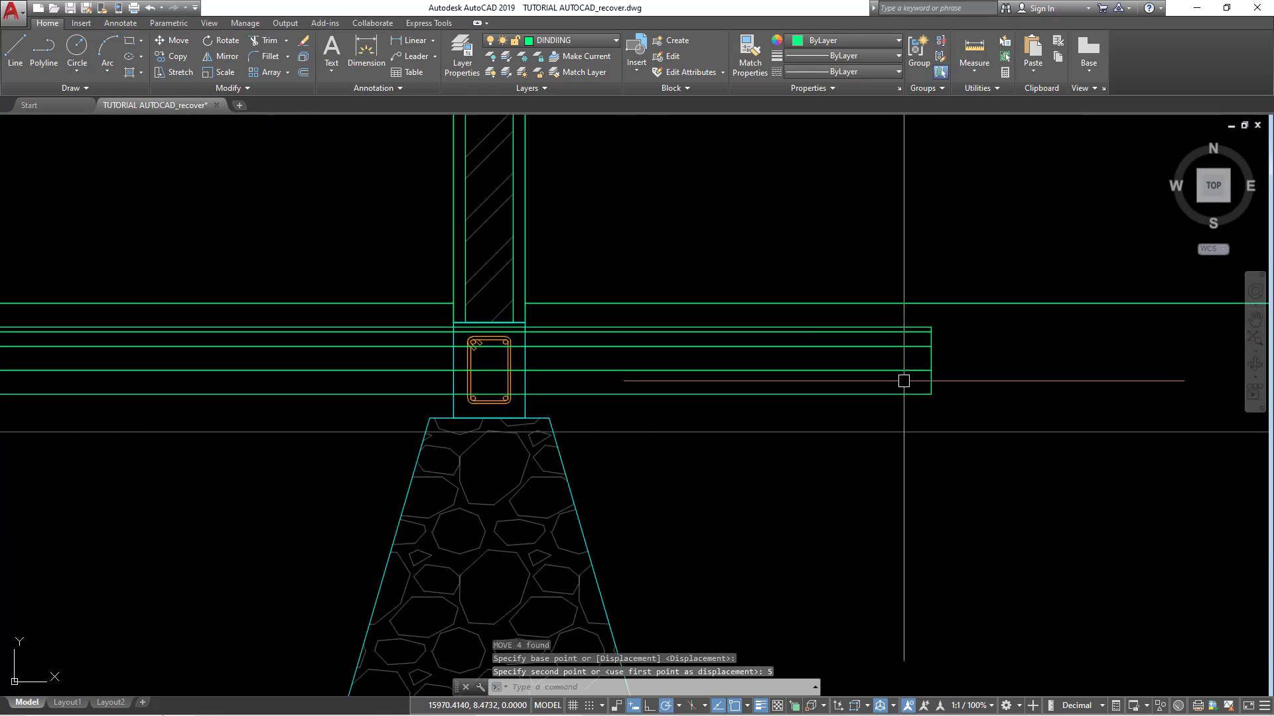
text(5)
Step: Stretch the tie-beam ends to the left, then undo this first attempt
key(Return)
click(948, 410)
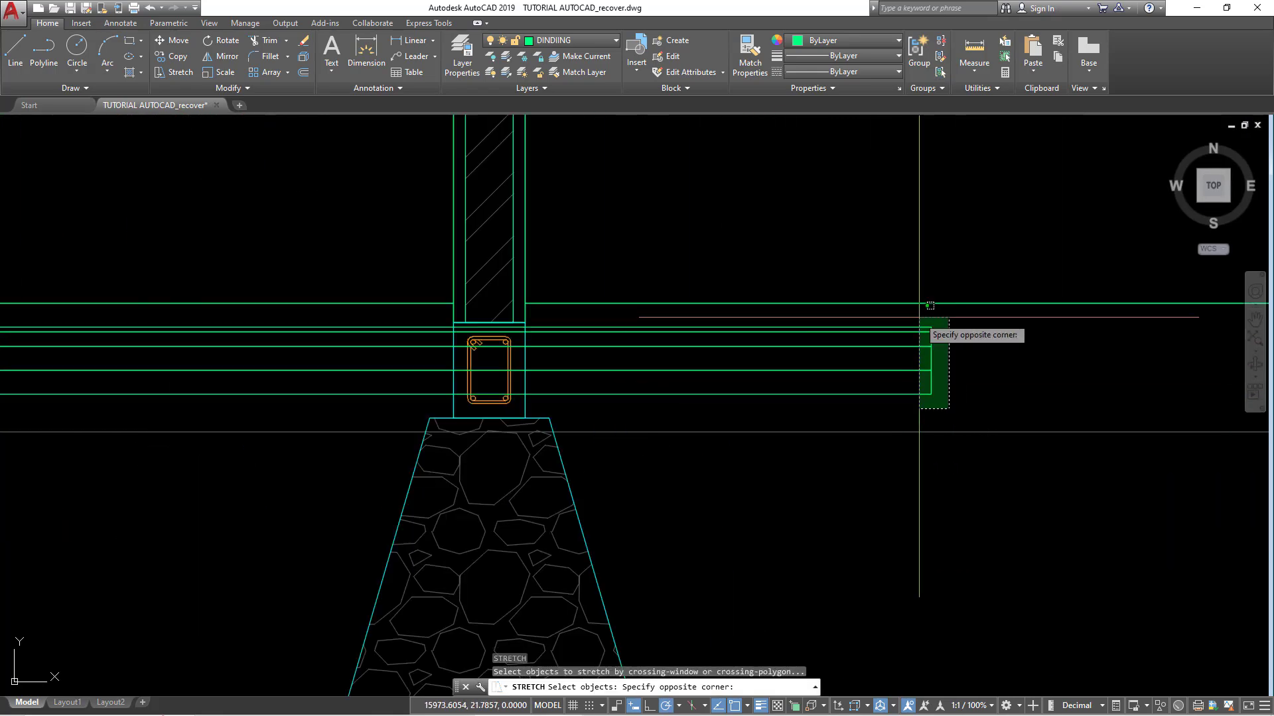
click(920, 322)
click(931, 327)
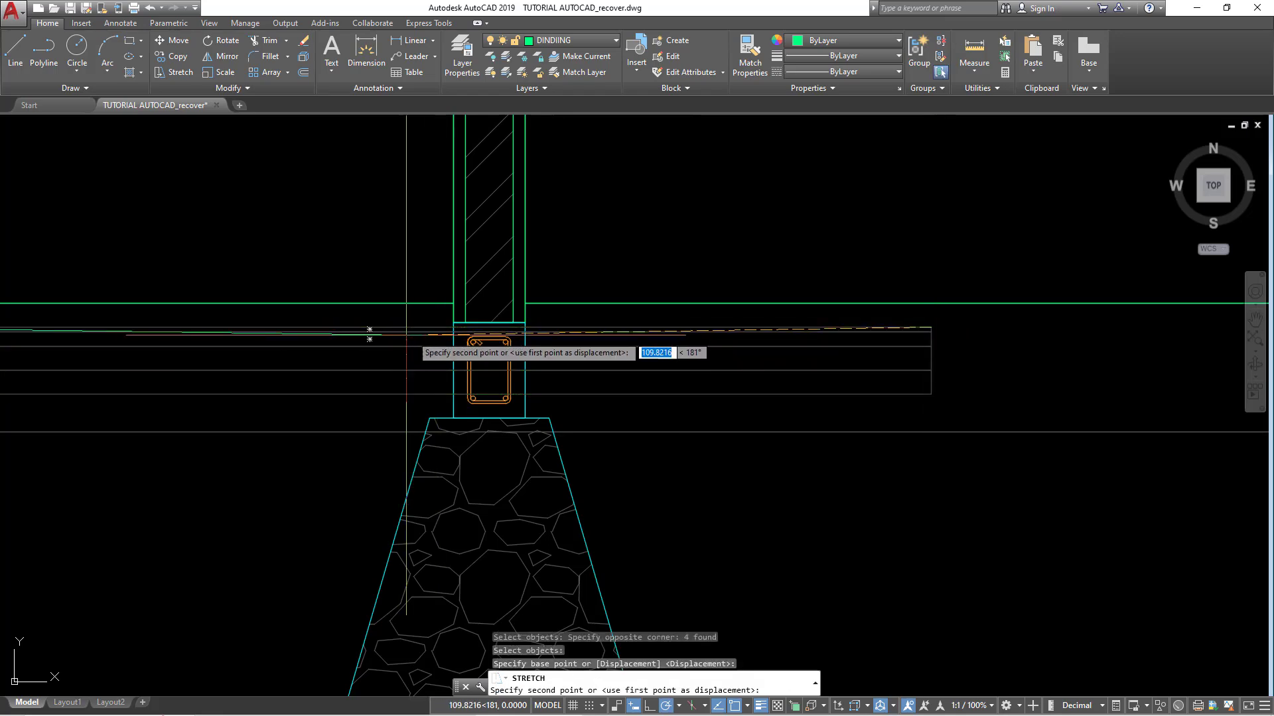
click(453, 332)
scroll(619, 355, down, 1)
scroll(620, 356, down, 2)
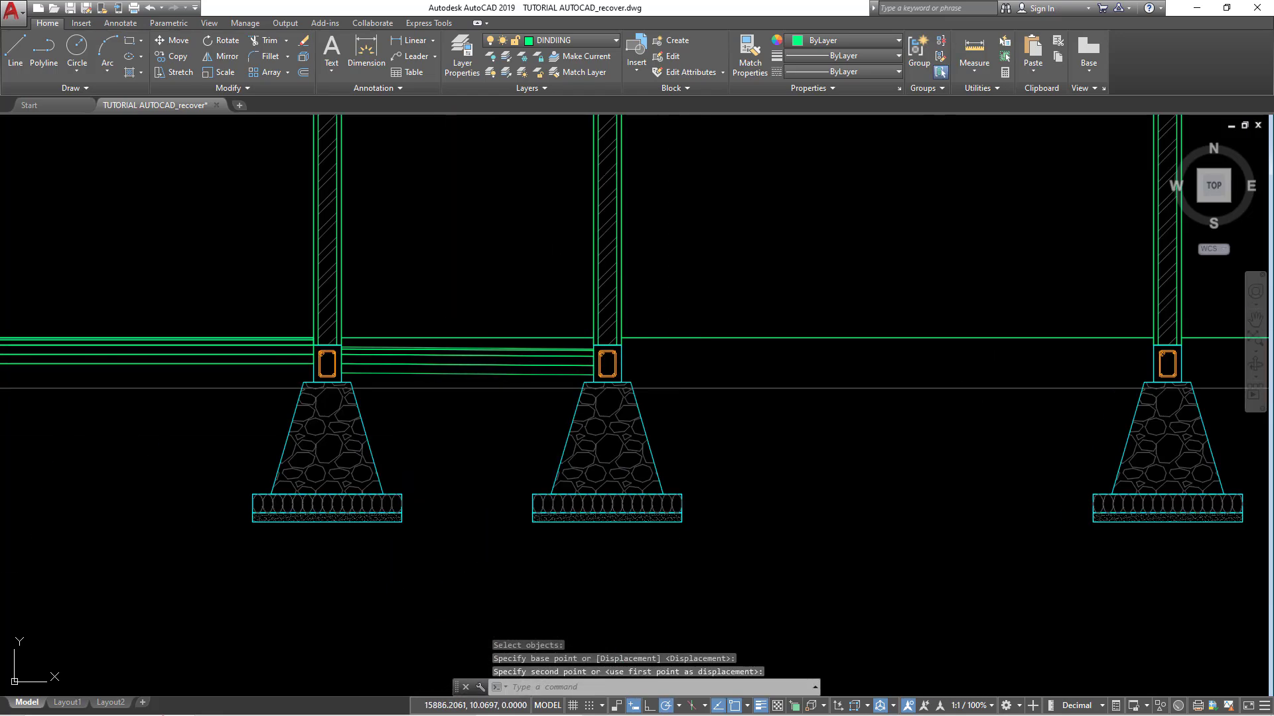
key(ctrl+z)
key(ctrl+z)
scroll(597, 402, down, 1)
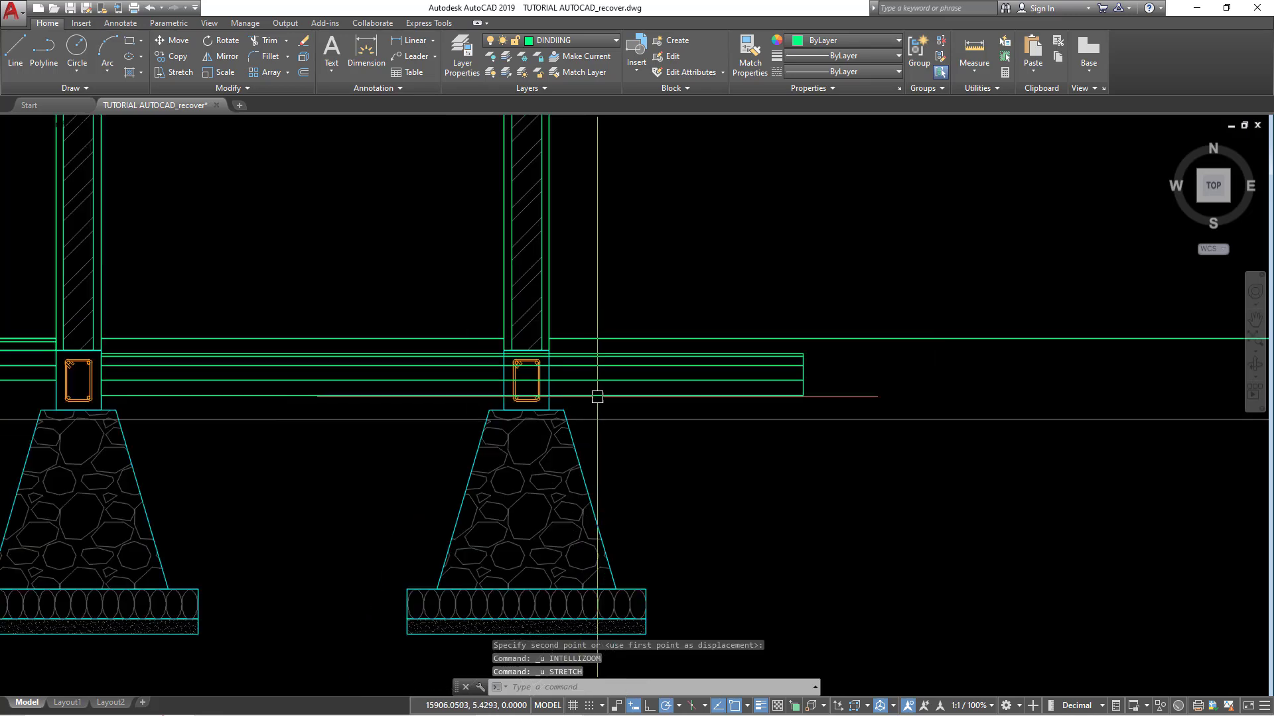
scroll(599, 404, down, 1)
Step: Turn on Ortho, stretch the beam ends 15 units, then undo that stretch
key(F8)
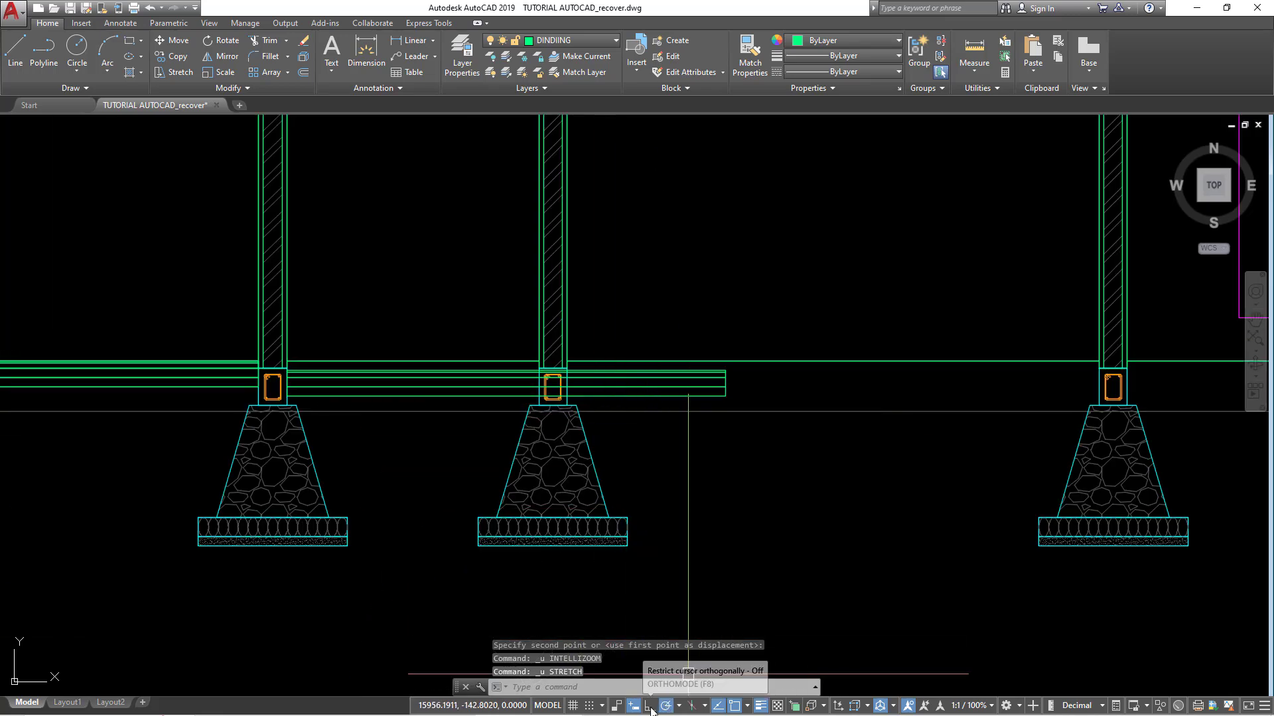
text(5)
key(Return)
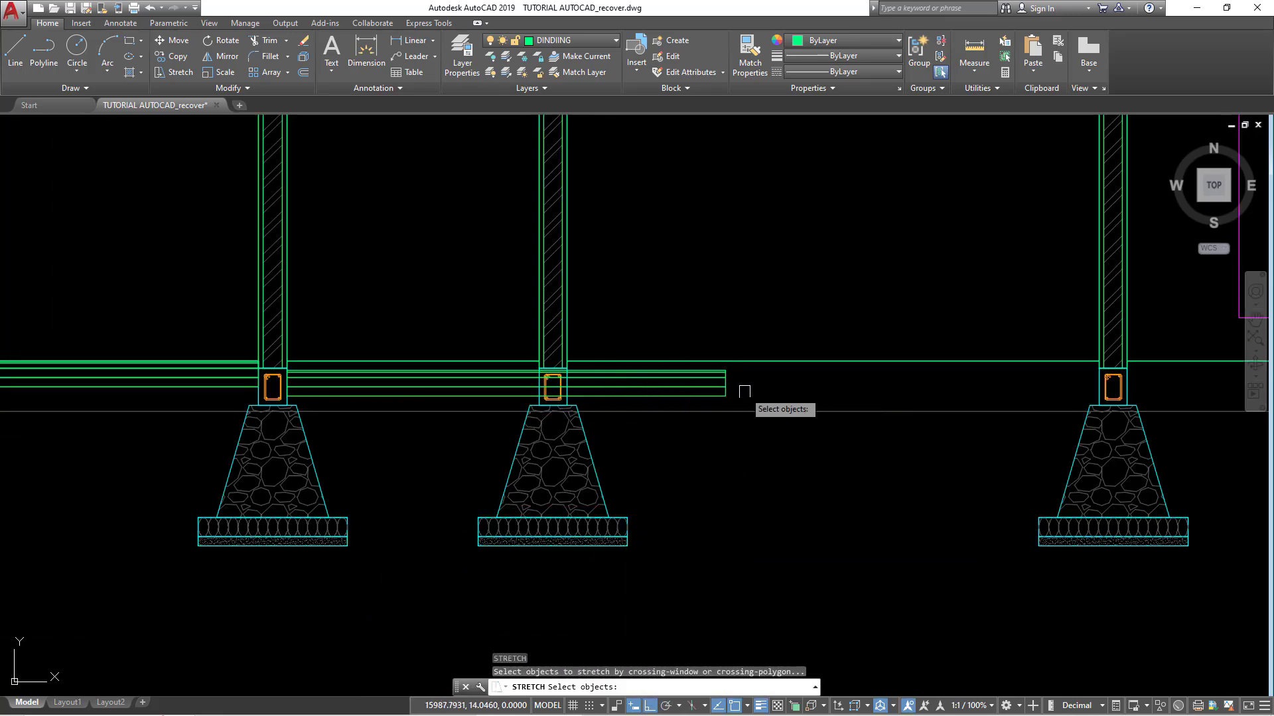
scroll(721, 402, up, 2)
click(723, 431)
key(Return)
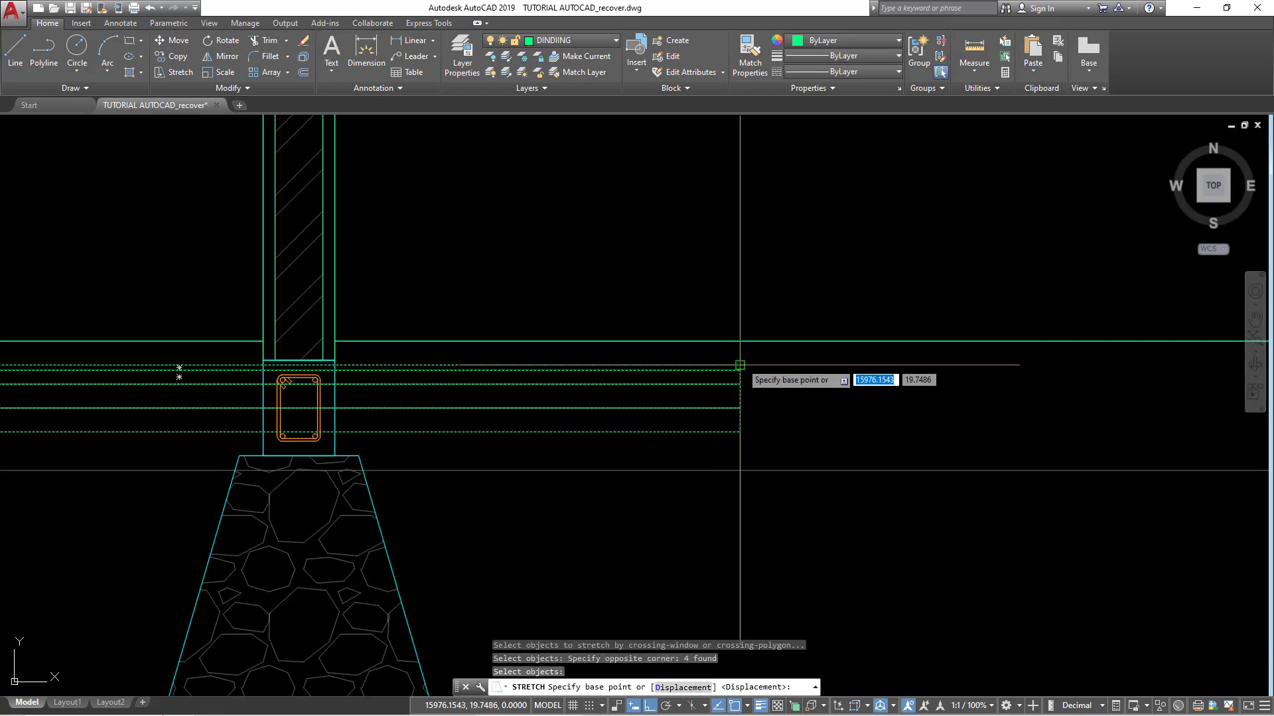
click(739, 365)
text(15)
key(Return)
scroll(481, 390, down, 3)
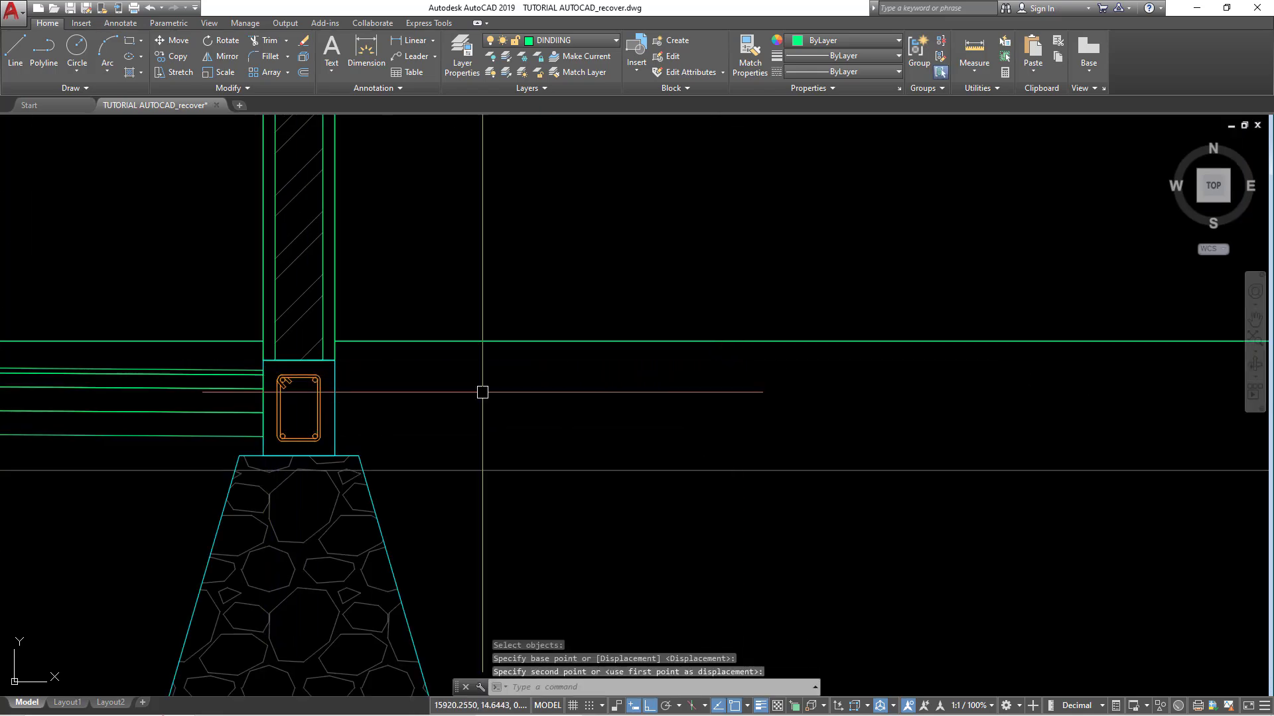
scroll(402, 405, up, 4)
scroll(306, 402, up, 2)
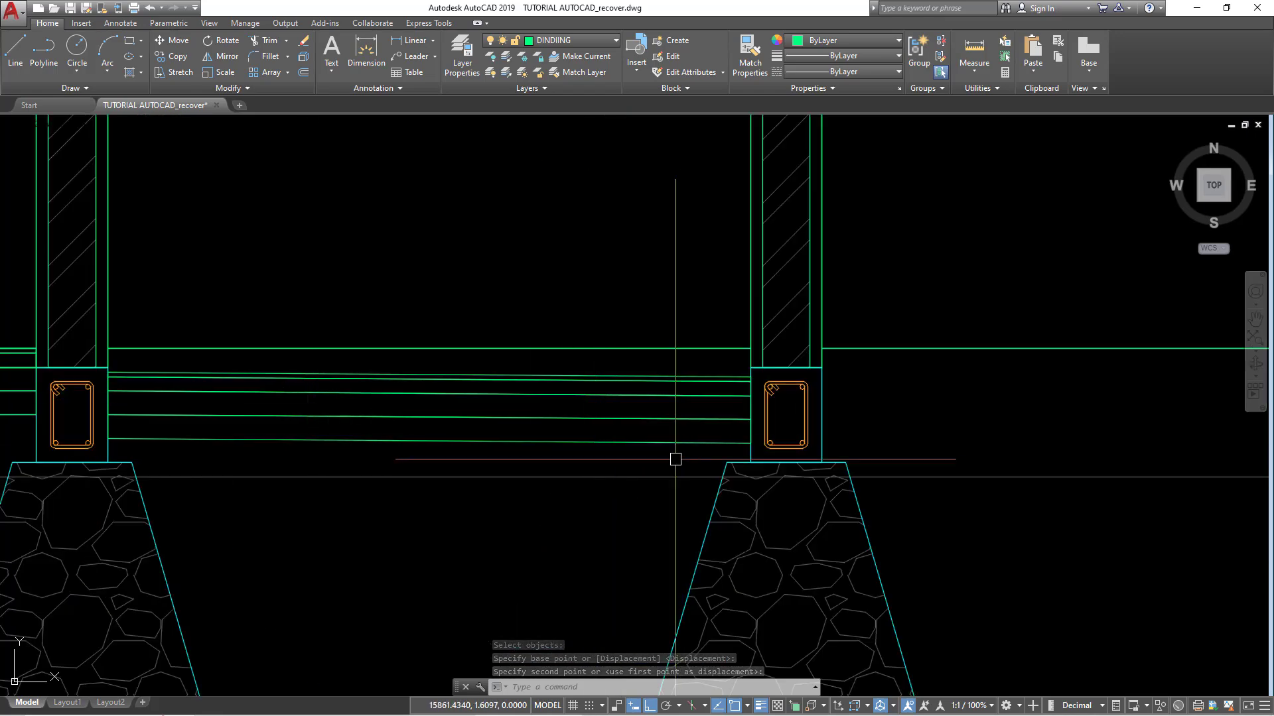
key(ctrl+z)
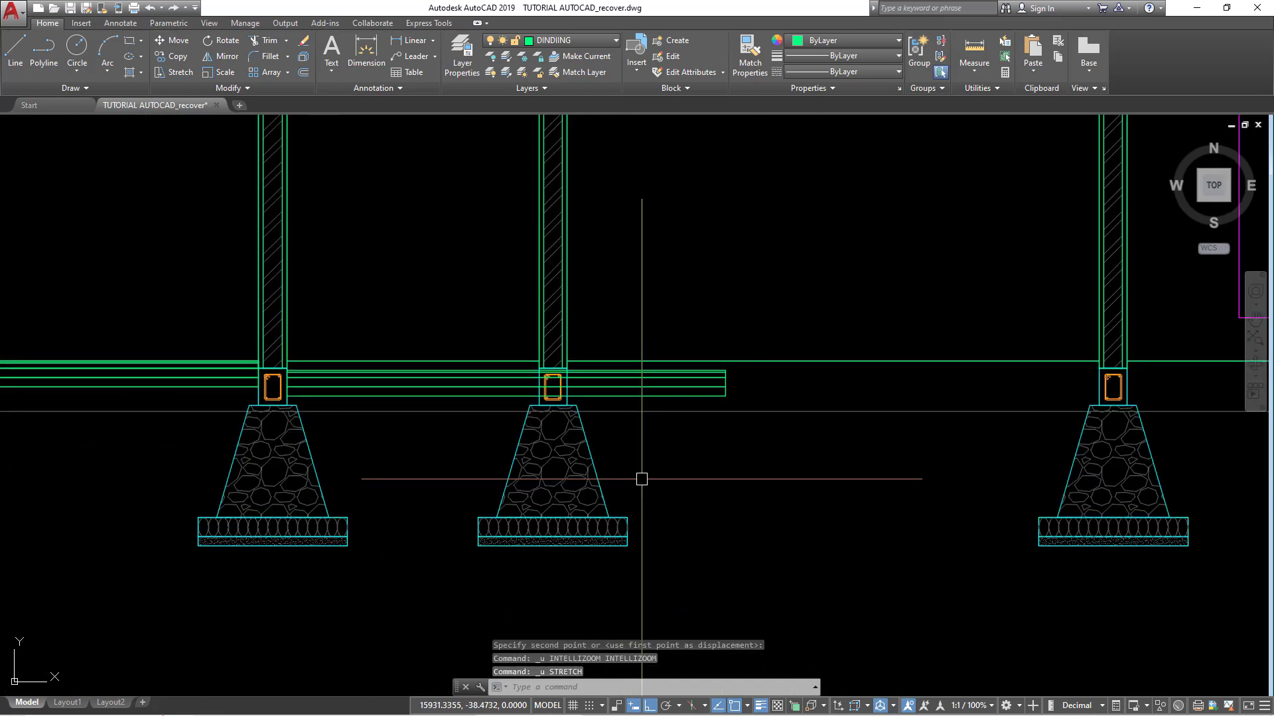
key(ctrl+z)
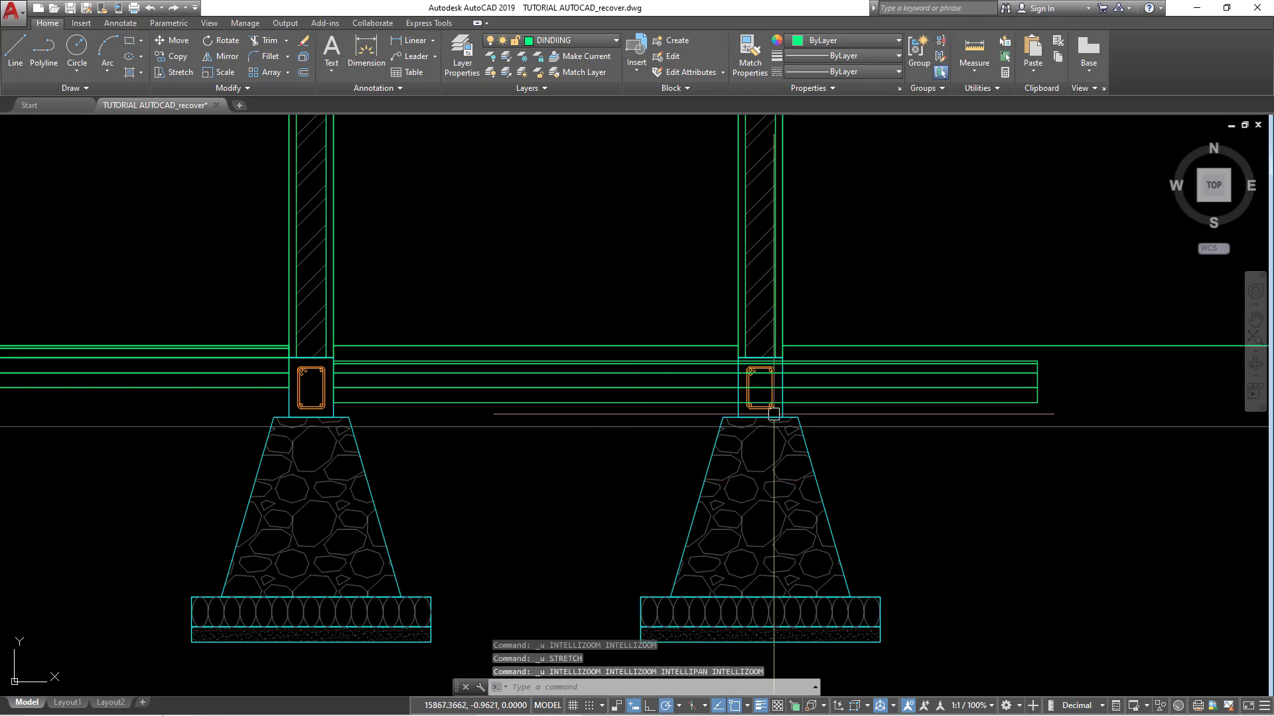
scroll(924, 377, up, 2)
text(s)
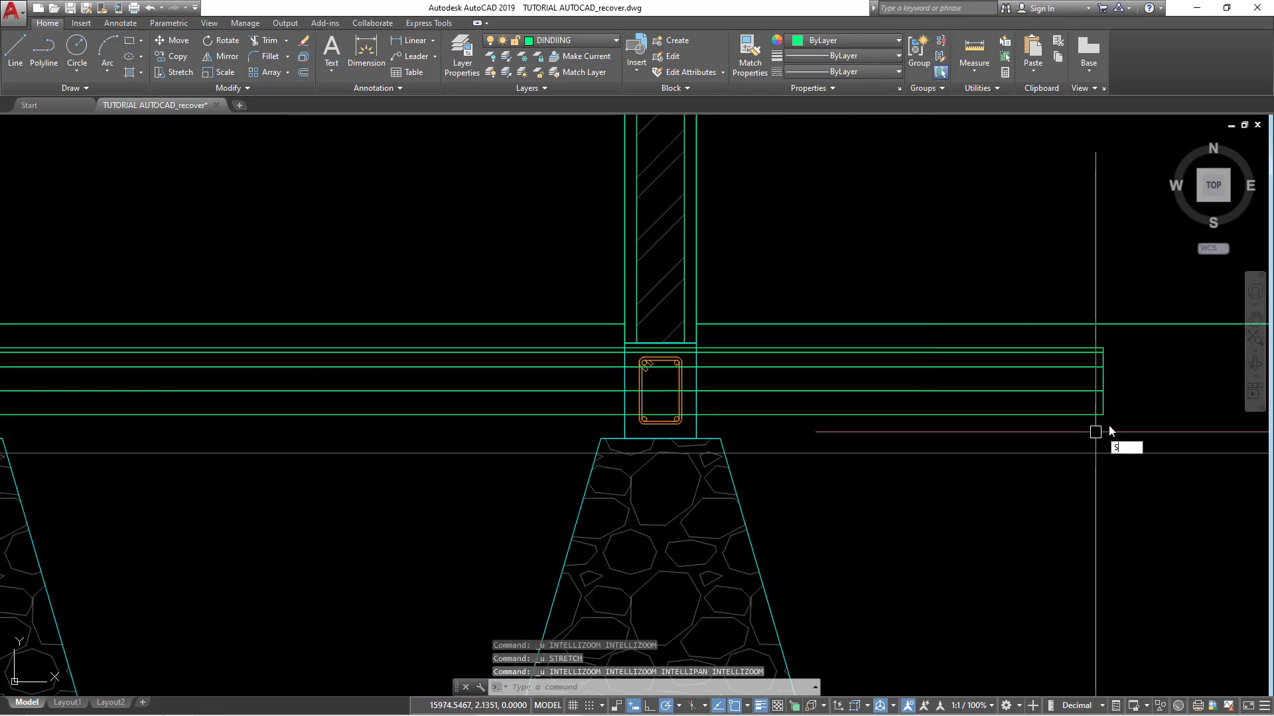
Step: Stretch the four tie-beam line ends 100 units left to meet the column
key(Return)
click(1124, 421)
click(1103, 339)
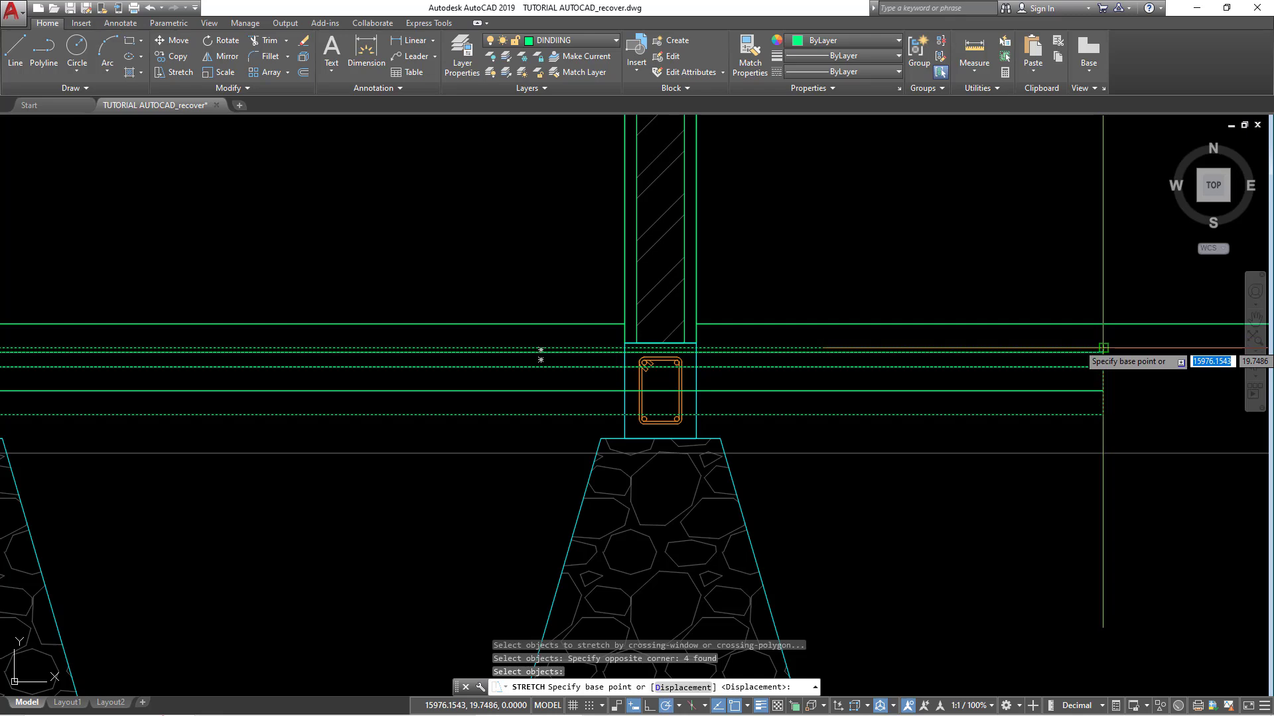
click(1104, 348)
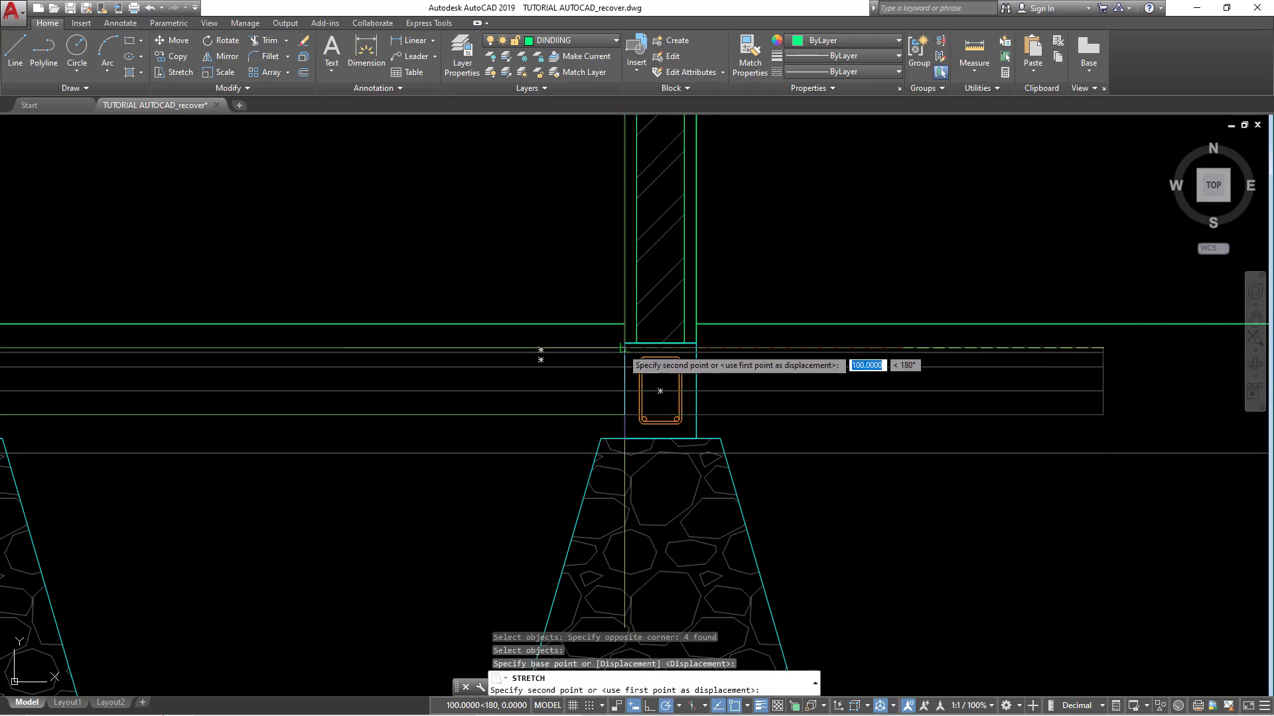
scroll(622, 348, up, 5)
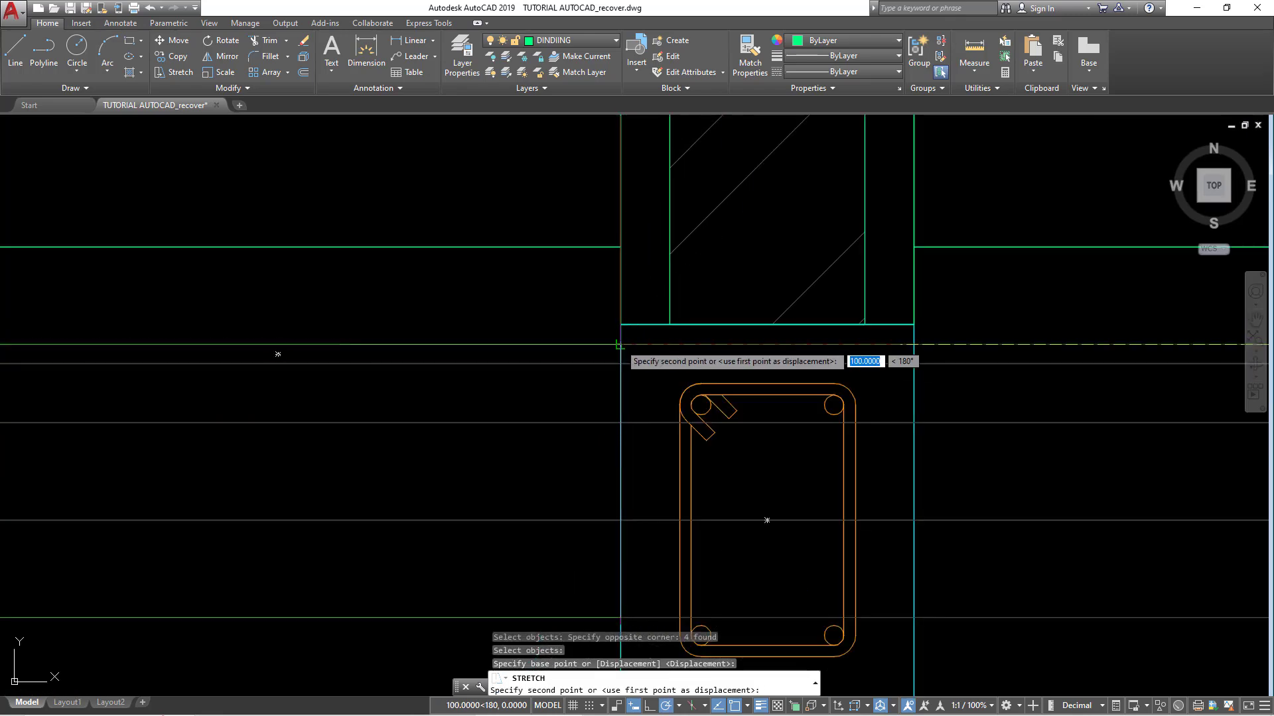
click(619, 346)
scroll(627, 346, down, 10)
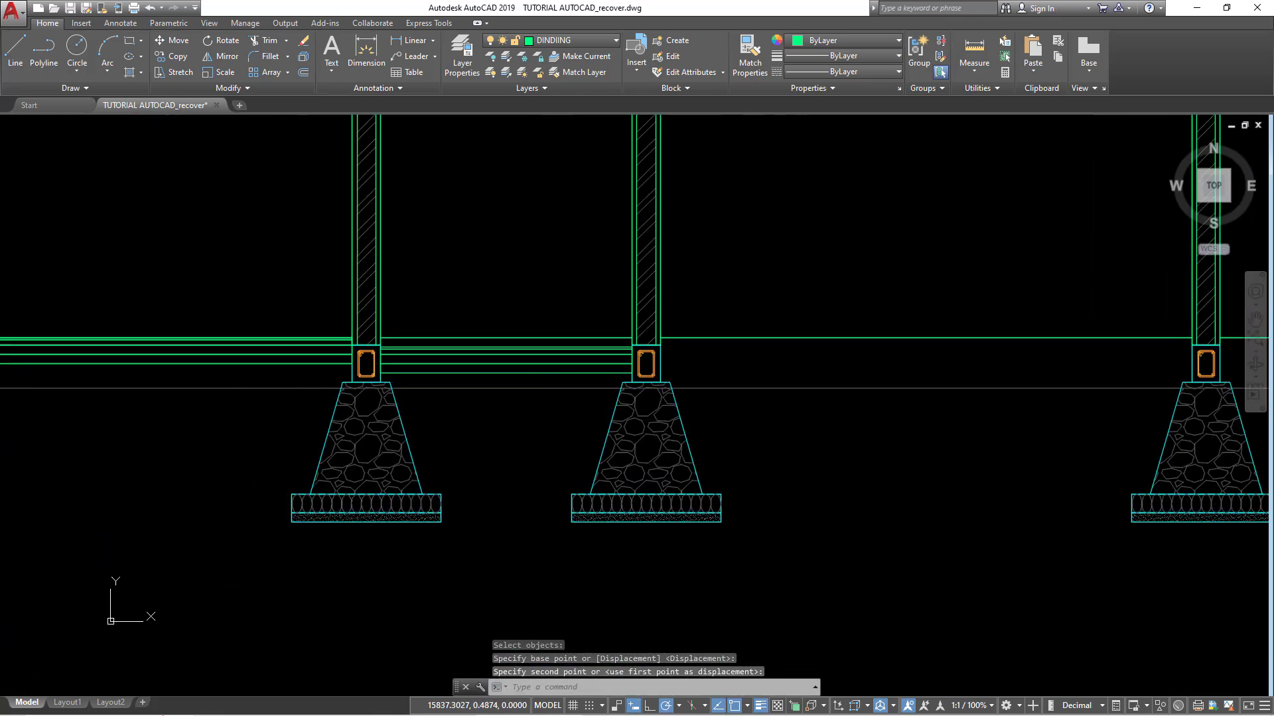
scroll(613, 388, down, 3)
scroll(766, 368, down, 2)
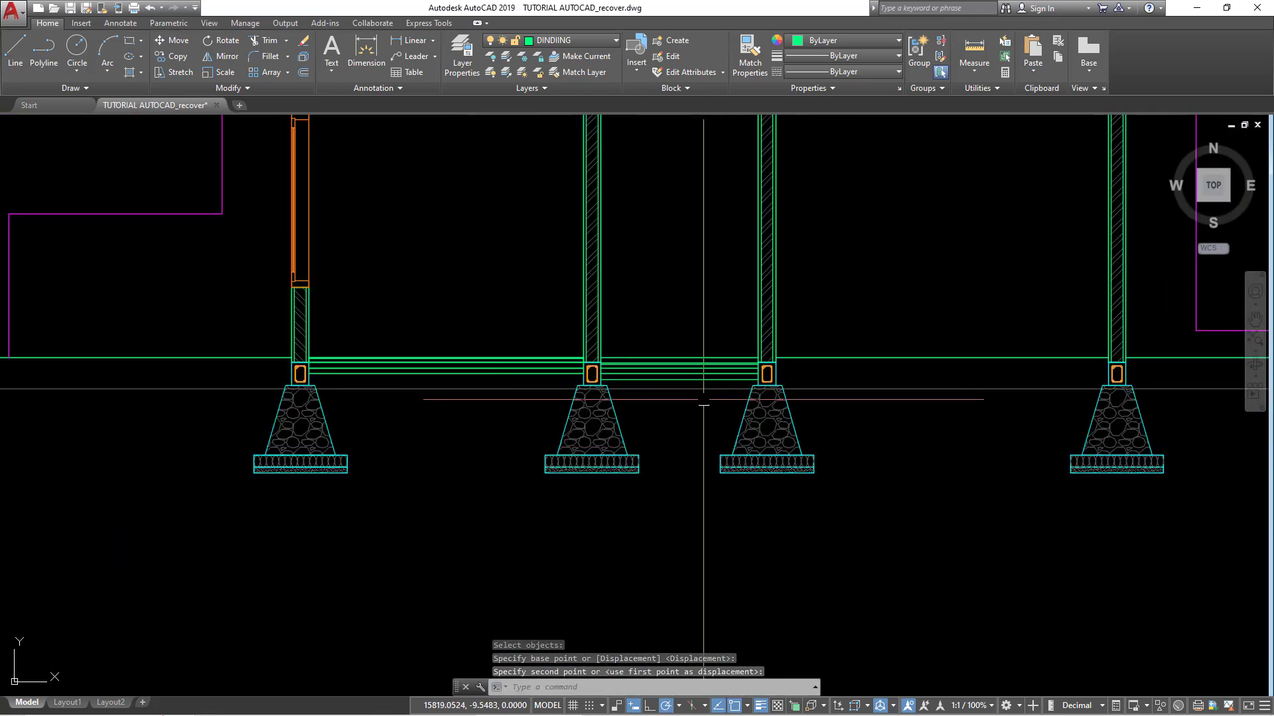
scroll(790, 433, down, 1)
click(783, 361)
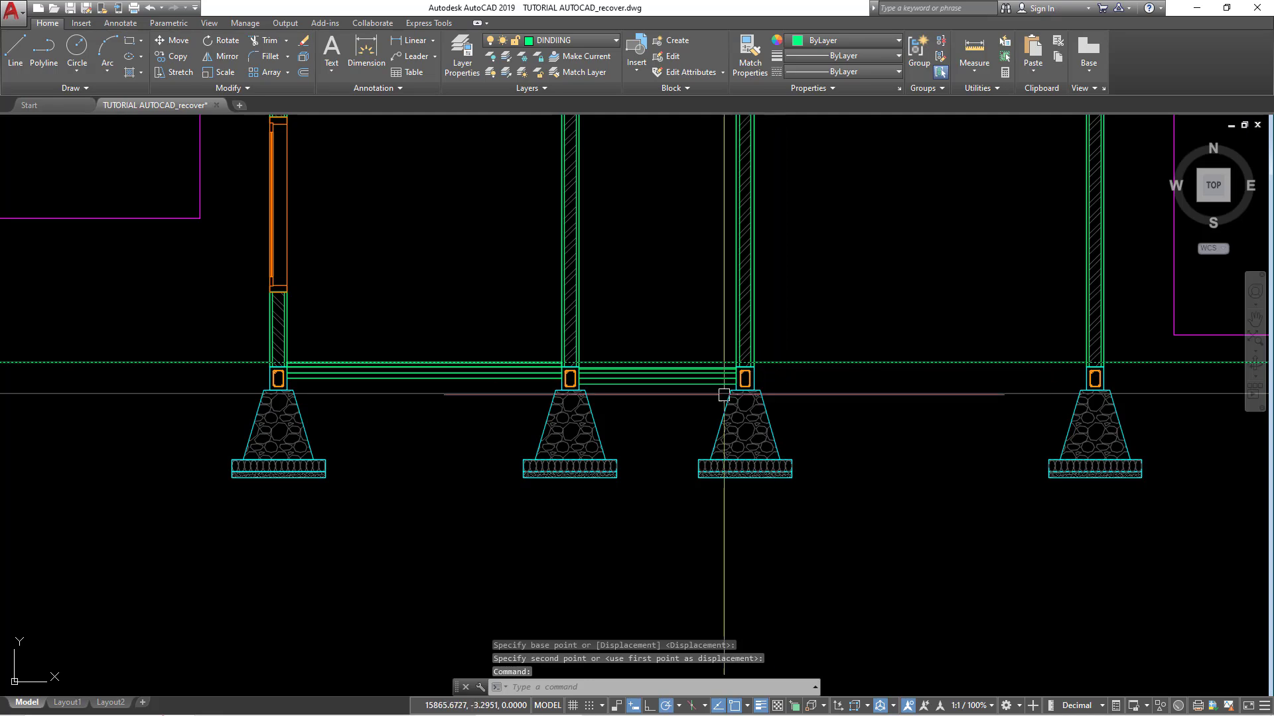
Step: Erase the stray line near the tie beams
scroll(418, 401, down, 4)
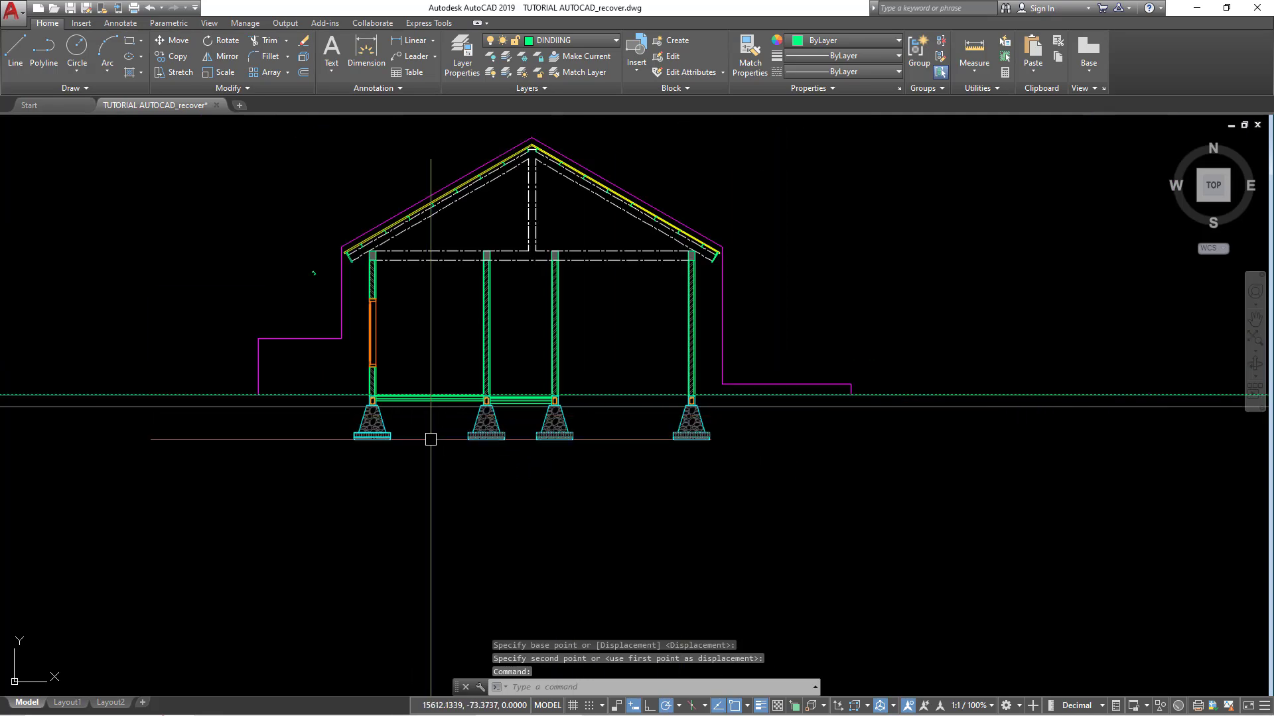
text(E)
key(Return)
click(583, 396)
scroll(584, 395, up, 4)
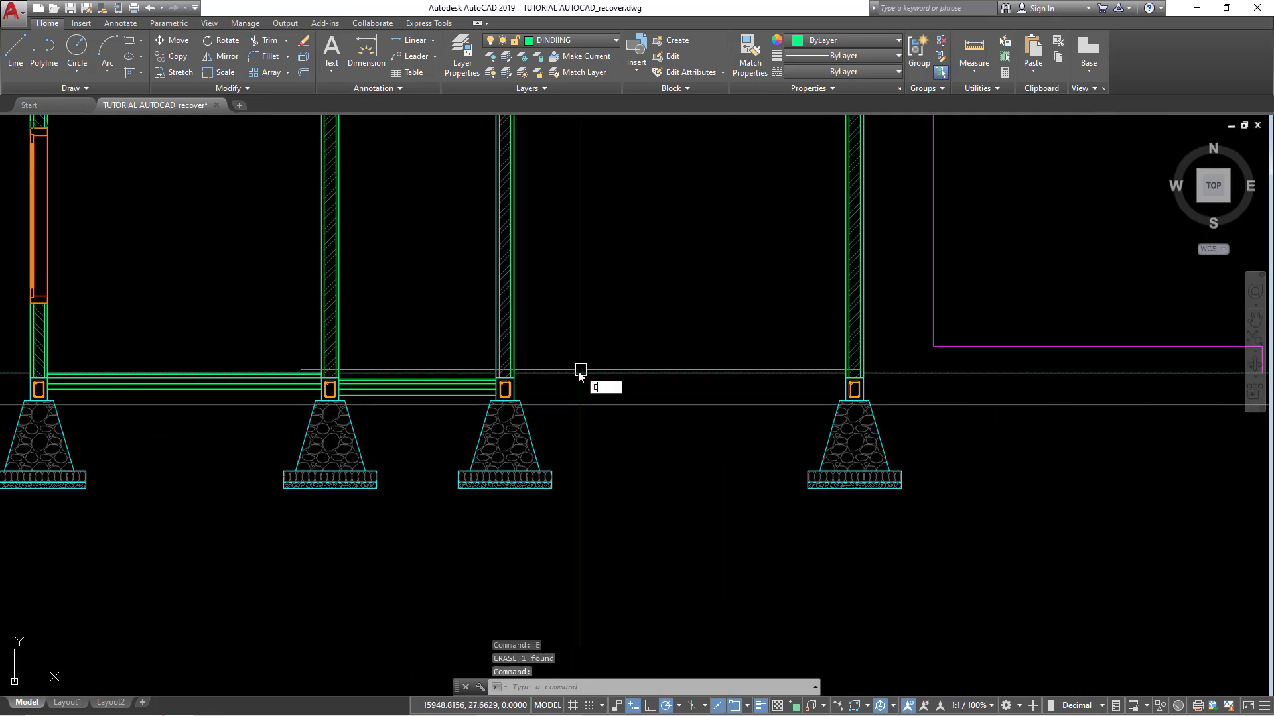
scroll(398, 398, up, 4)
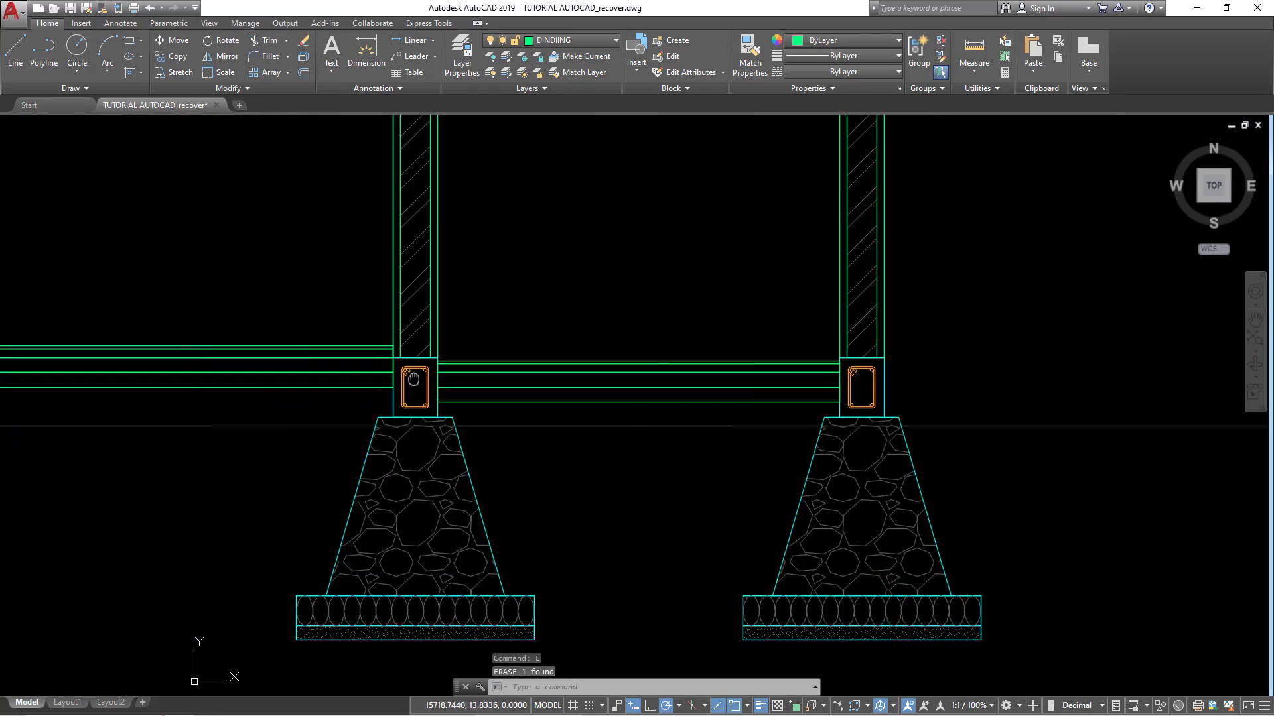
middle_drag(398, 398, 595, 393)
key(Return)
Step: Copy the lower tie-beam lines into the bay right of the middle column
drag(424, 403, 392, 376)
scroll(392, 376, up, 2)
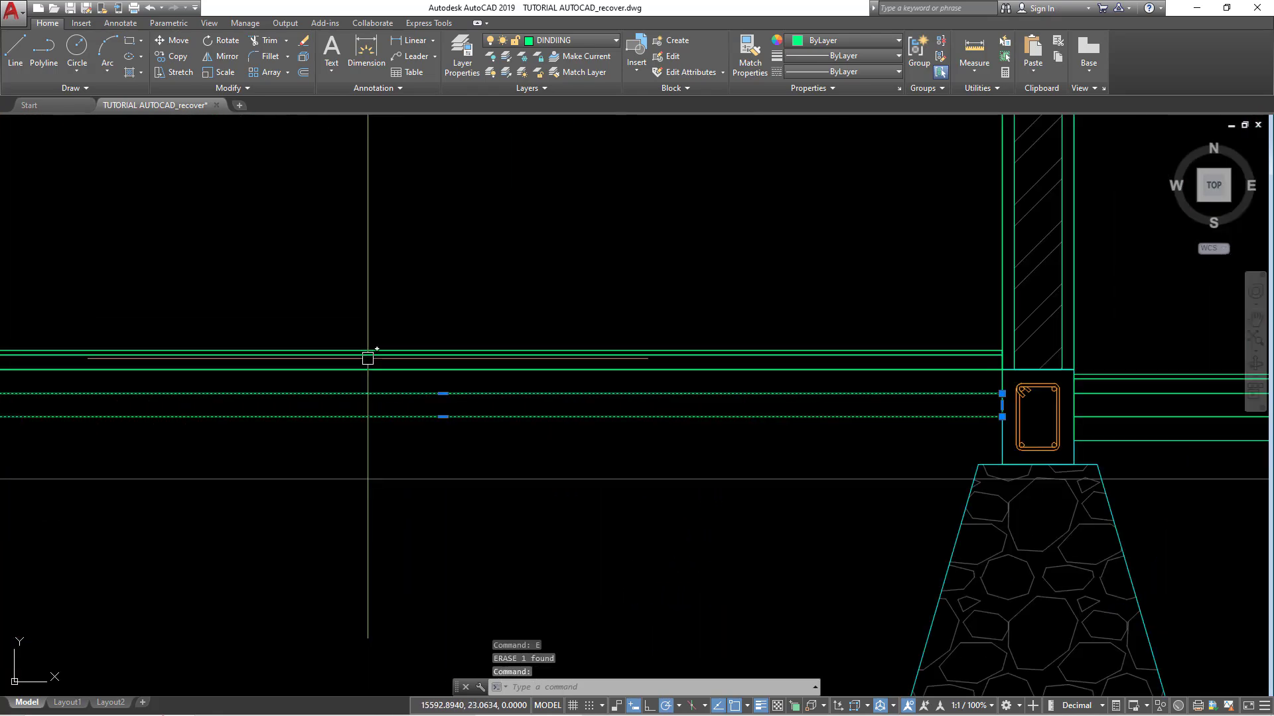
scroll(366, 352, up, 2)
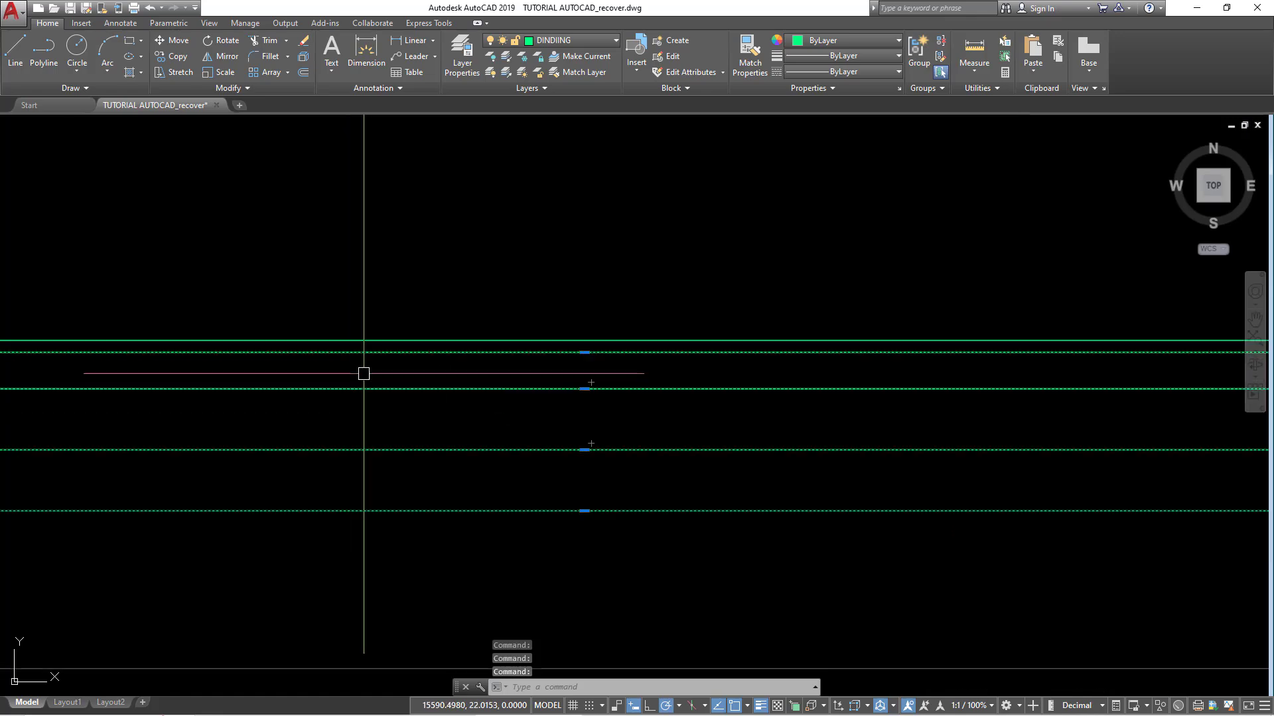
scroll(435, 376, down, 2)
scroll(390, 359, up, 2)
scroll(412, 360, down, 4)
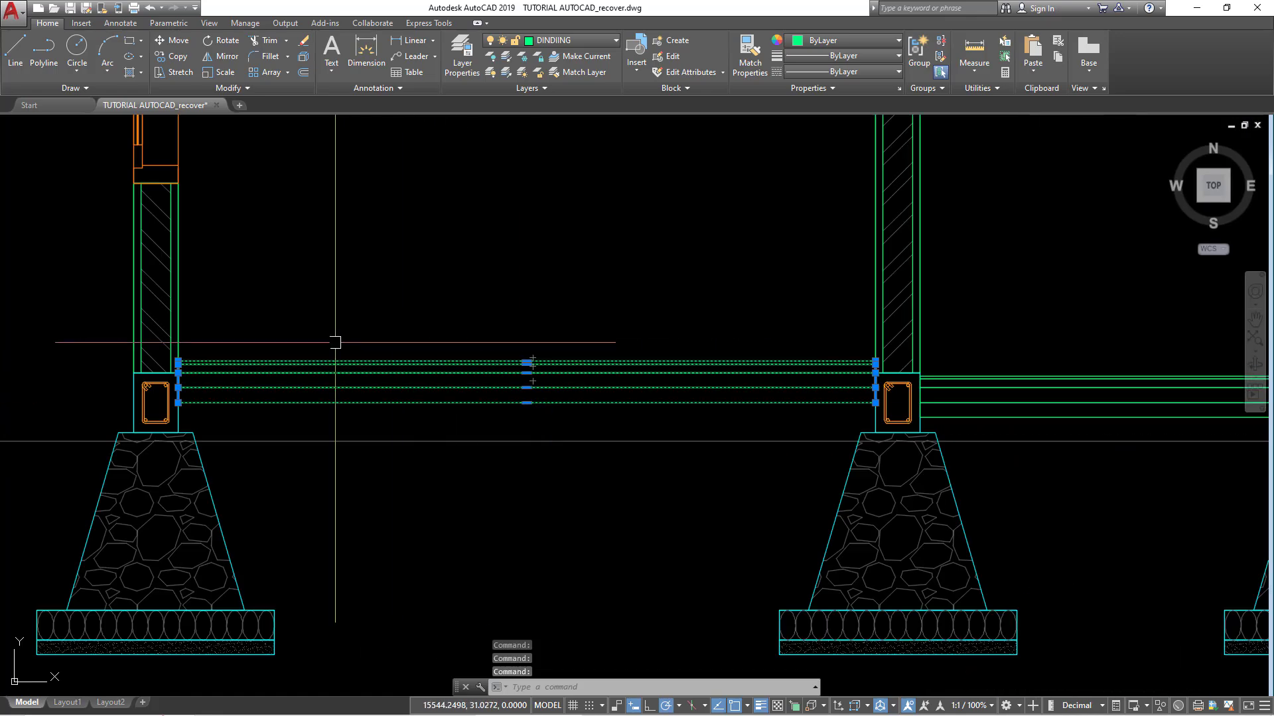
click(170, 61)
scroll(176, 383, up, 4)
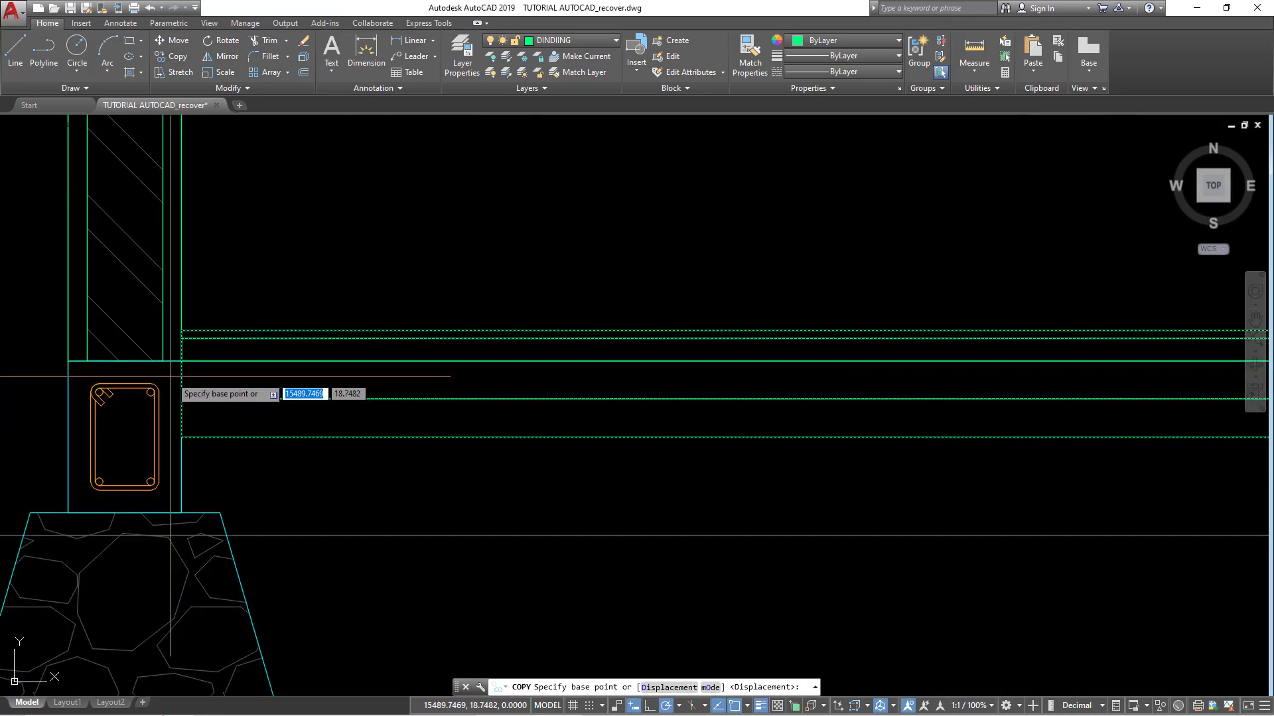
click(182, 362)
scroll(119, 371, down, 6)
scroll(521, 393, up, 2)
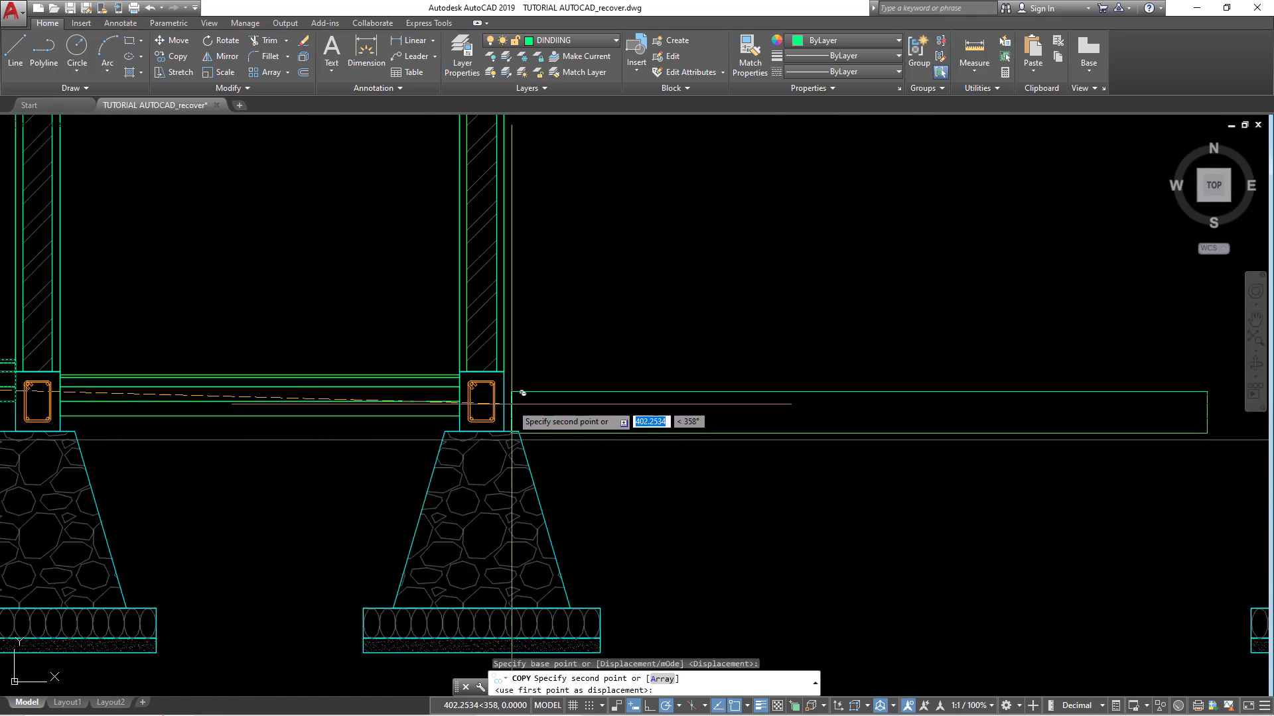
scroll(503, 372, down, 2)
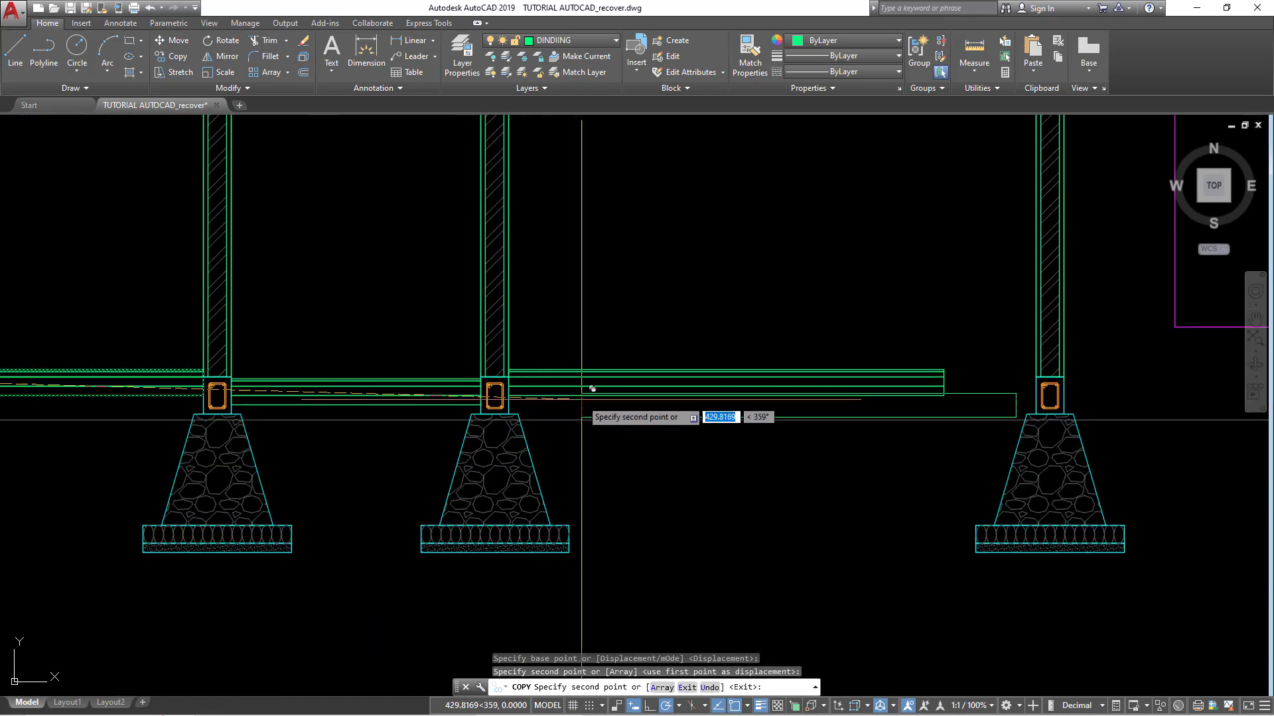
click(583, 398)
key(Escape)
scroll(933, 392, up, 4)
text(S)
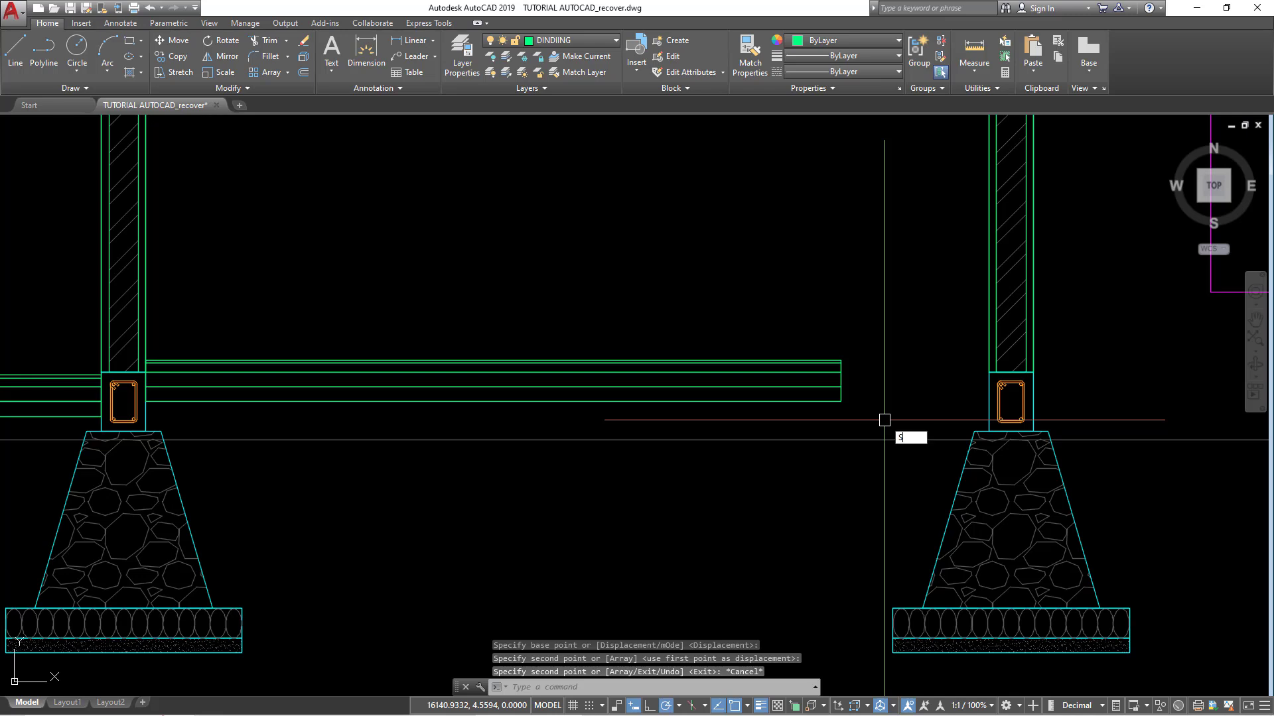
Step: Stretch the copied beam's right end 50 units so it reaches the right column
key(Return)
click(885, 420)
click(819, 327)
key(Return)
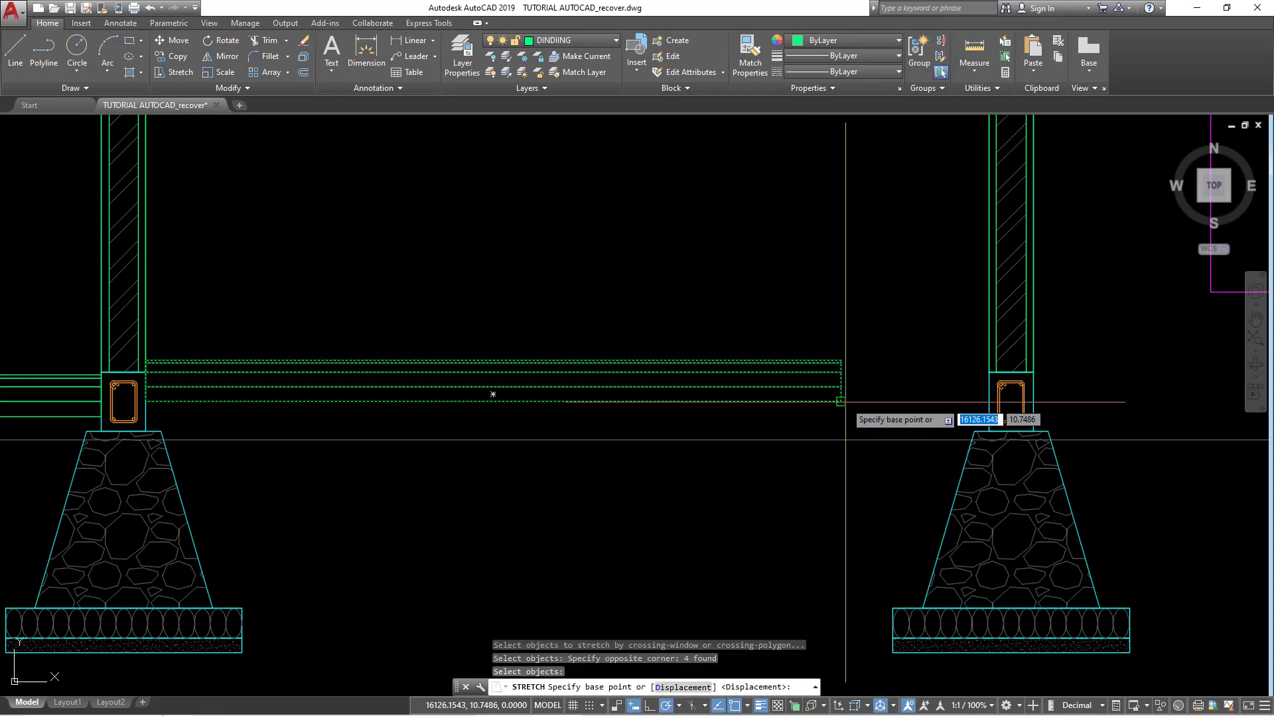
click(841, 402)
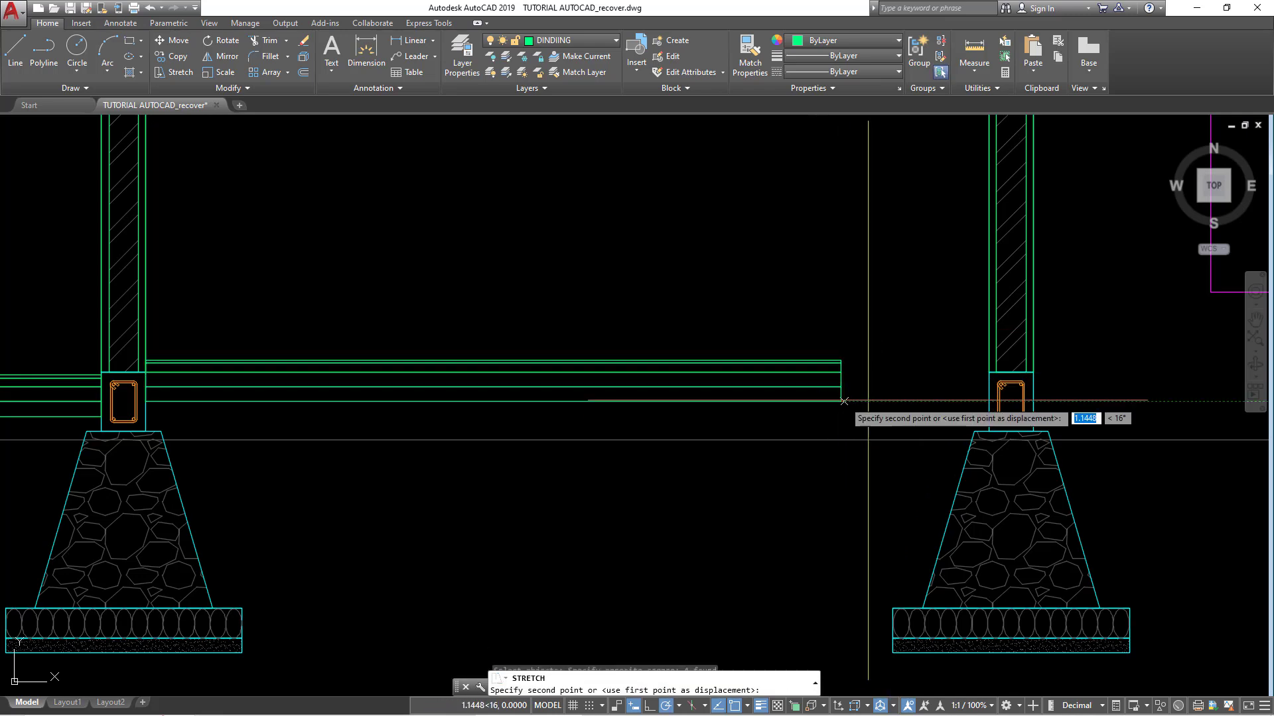
click(1011, 402)
scroll(842, 427, down, 4)
scroll(805, 418, down, 2)
mouse_move(806, 428)
middle_down()
mouse_move(649, 427)
mouse_move(619, 441)
middle_up()
scroll(469, 484, up, 2)
middle_drag(520, 445, 699, 432)
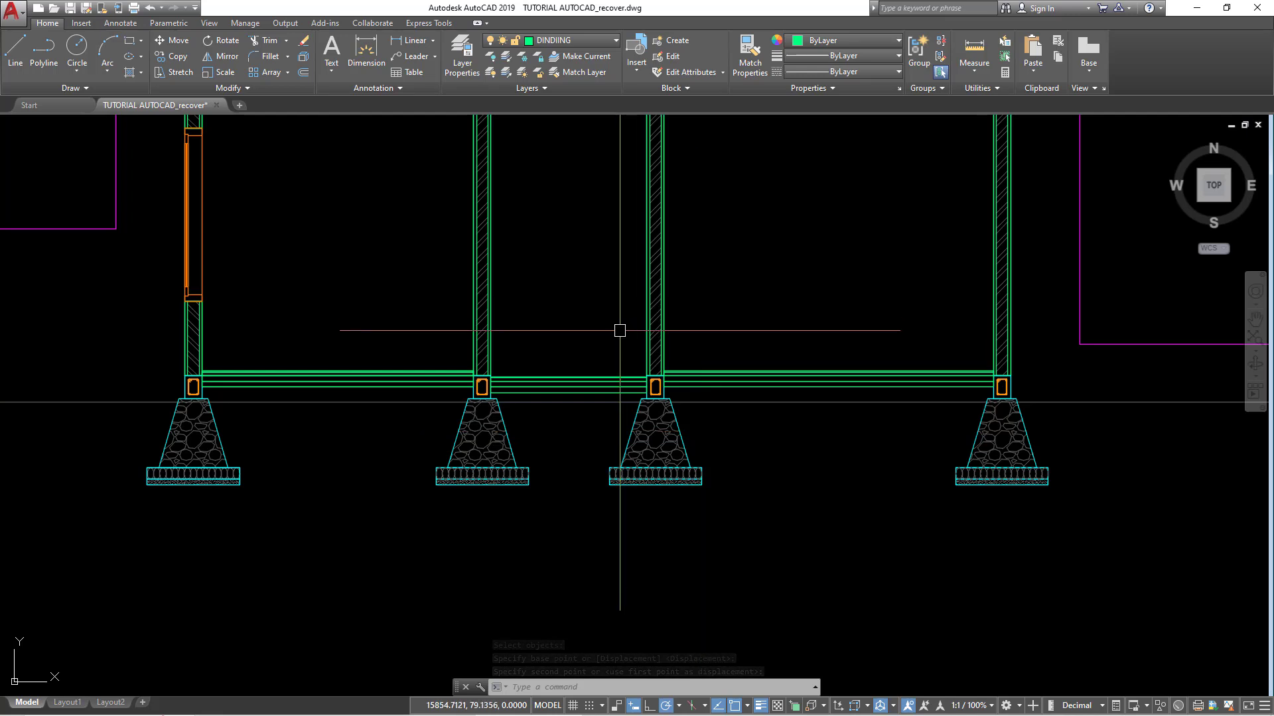
scroll(611, 371, down, 4)
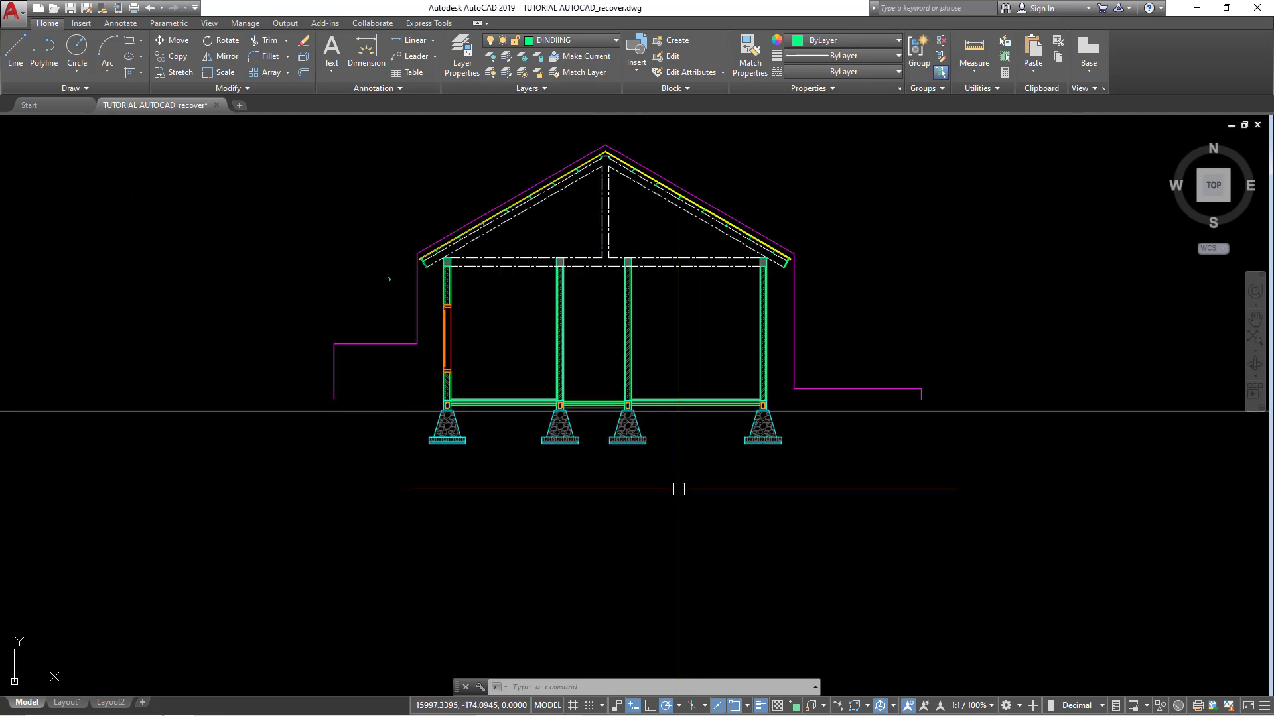
Step: Pan and zoom to bring the floor plan strip above the house section into view
scroll(679, 489, down, 5)
middle_drag(662, 364, 663, 452)
scroll(597, 252, up, 6)
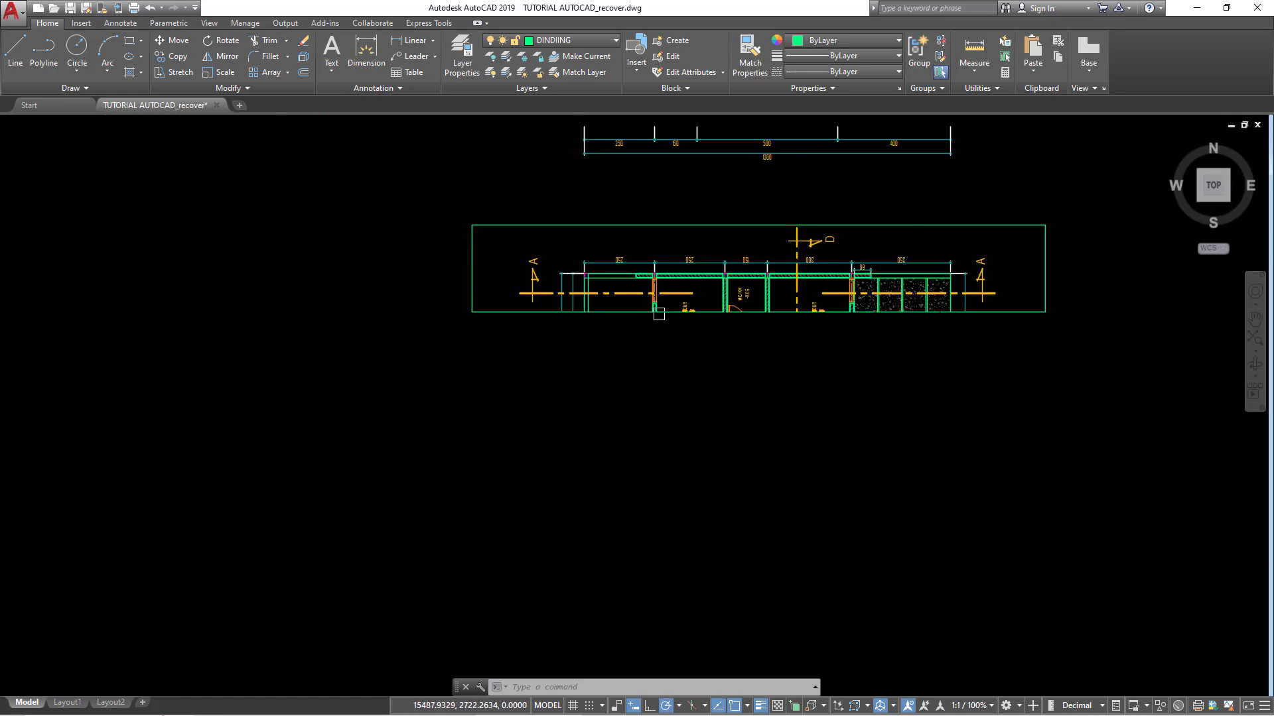
scroll(662, 306, up, 2)
middle_drag(662, 306, 518, 309)
middle_drag(792, 303, 766, 304)
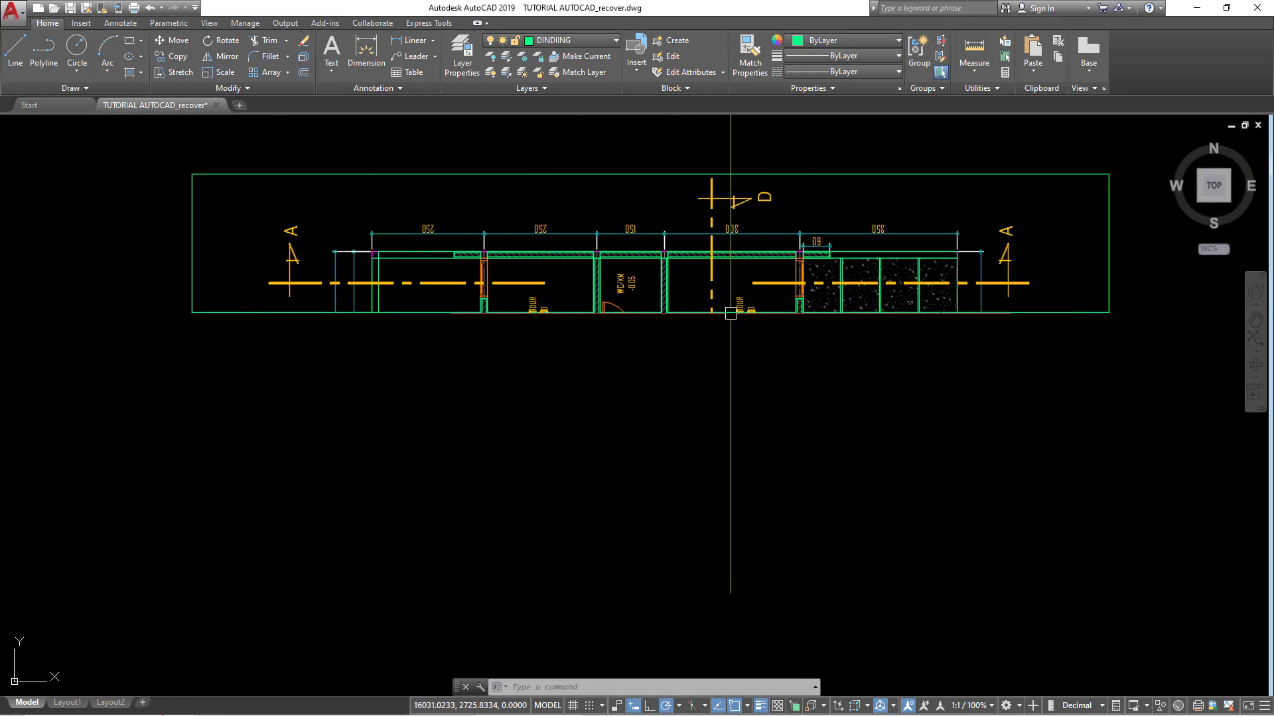
scroll(730, 313, down, 4)
scroll(727, 446, down, 1)
scroll(671, 398, up, 6)
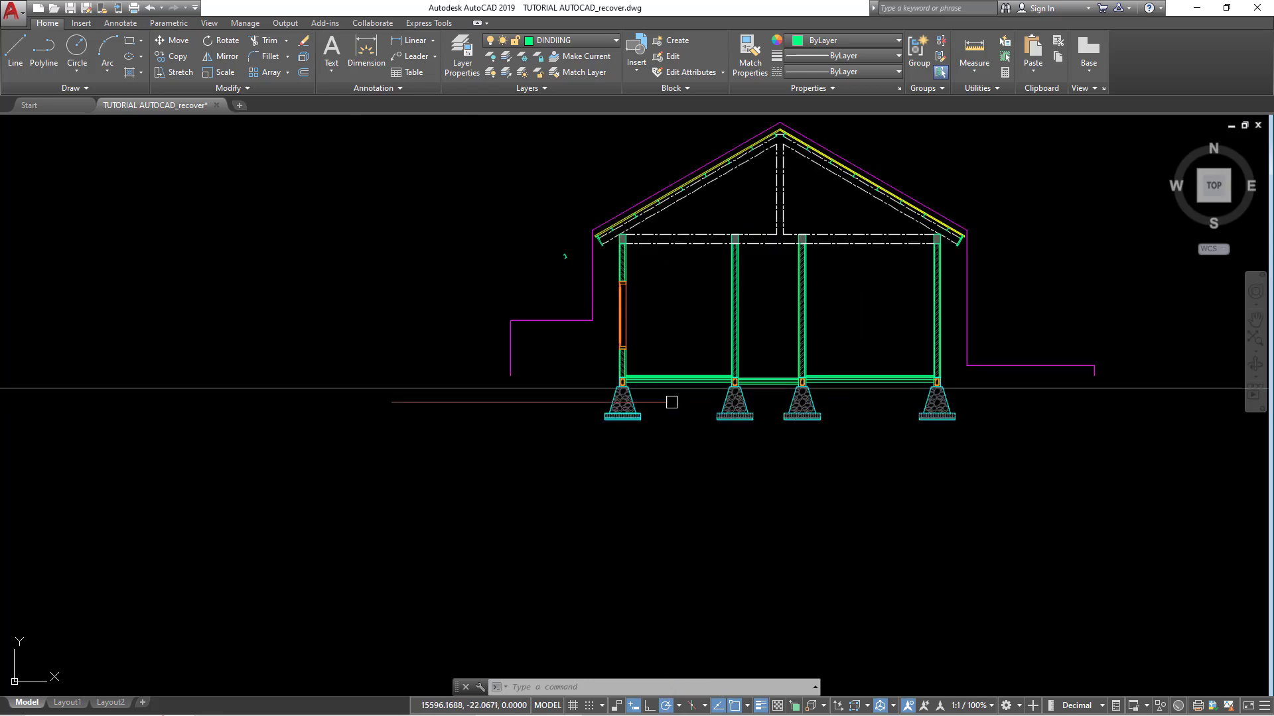
scroll(670, 400, up, 2)
middle_drag(670, 399, 690, 434)
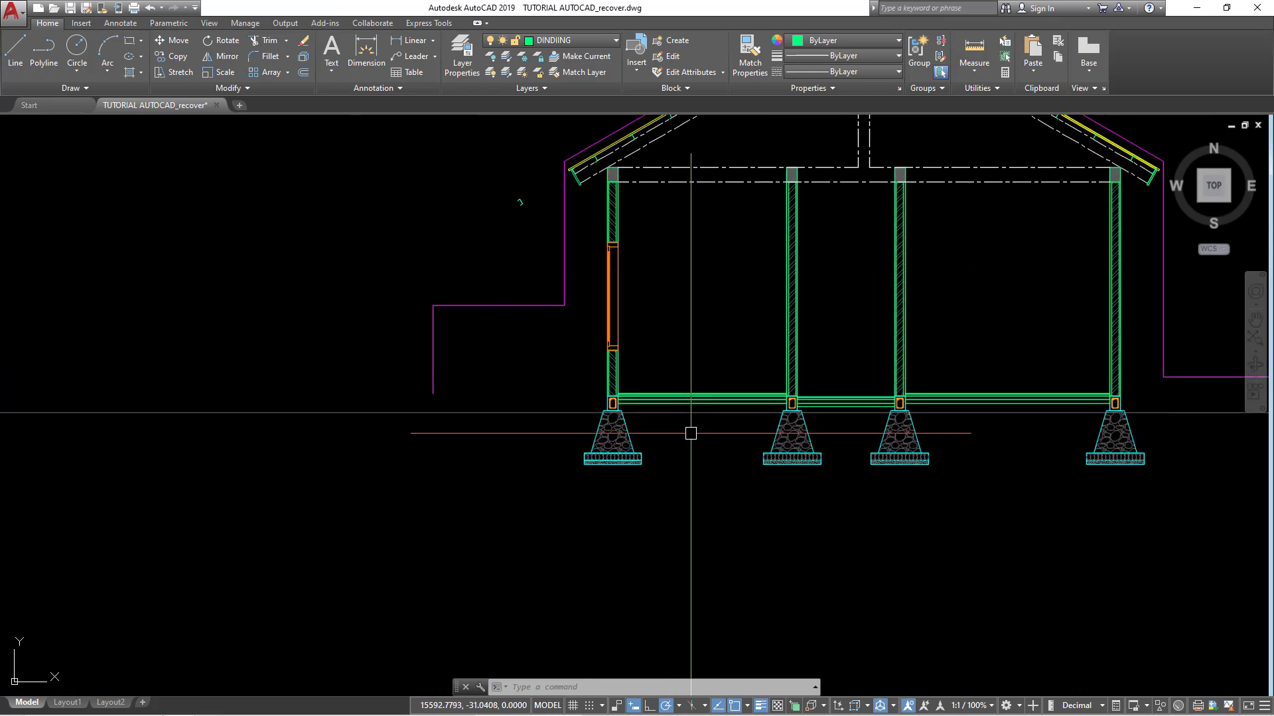
scroll(694, 434, down, 4)
mouse_move(659, 370)
middle_down()
mouse_move(649, 514)
mouse_move(612, 284)
middle_up()
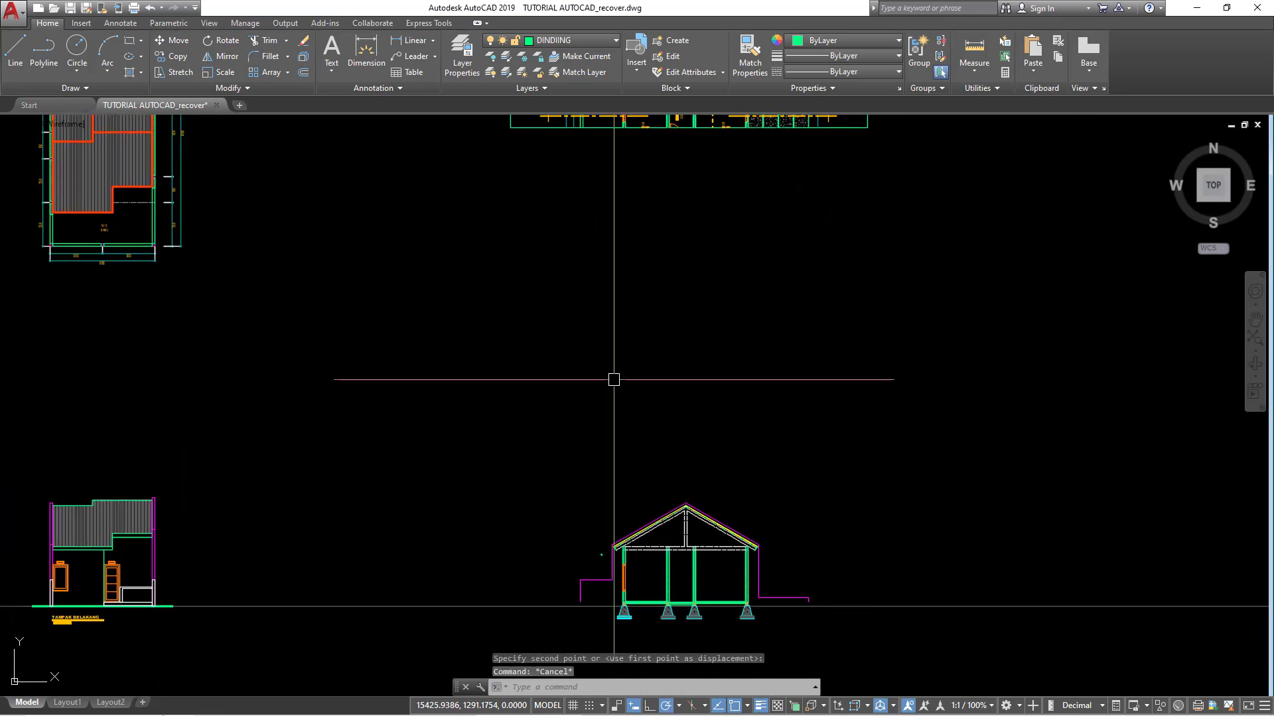
Step: Draw vertical XL construction lines dropping from the floor plan's wall edges
text(xl)
key(Return)
text(v)
key(Return)
scroll(597, 369, down, 2)
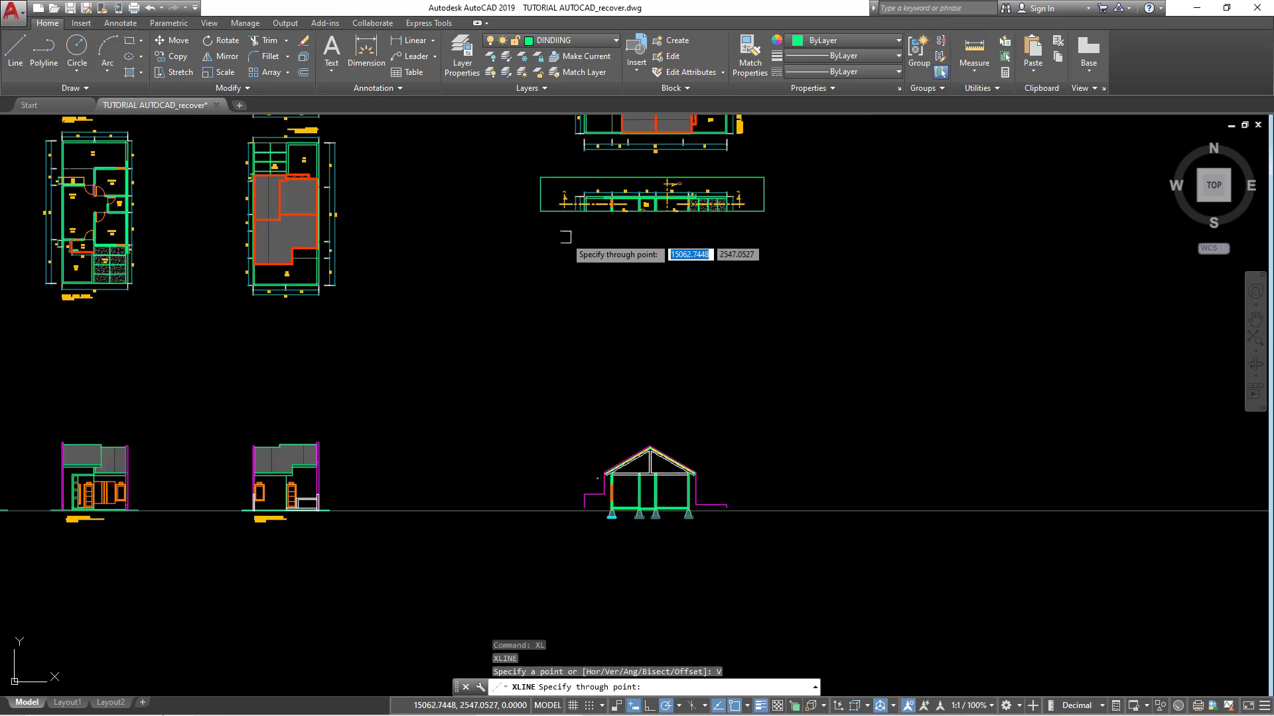
scroll(577, 292, up, 3)
scroll(584, 316, up, 3)
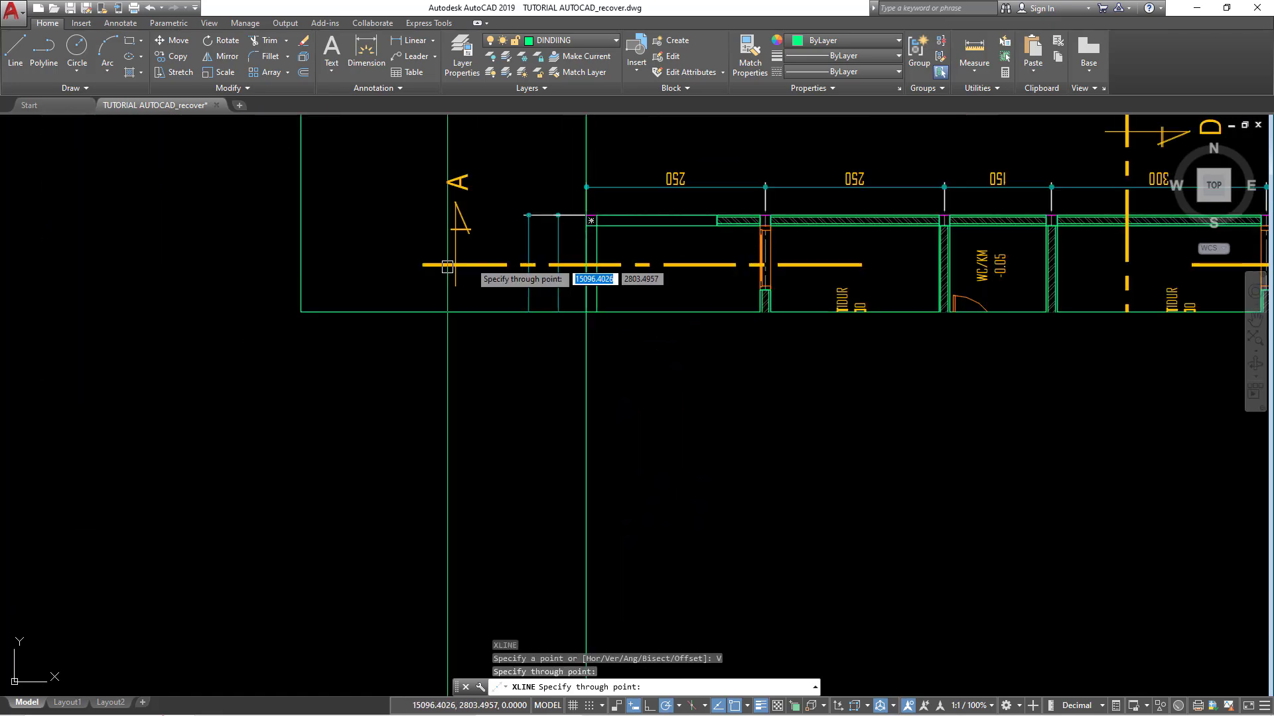
scroll(823, 285, down, 3)
scroll(690, 272, up, 3)
scroll(621, 286, up, 4)
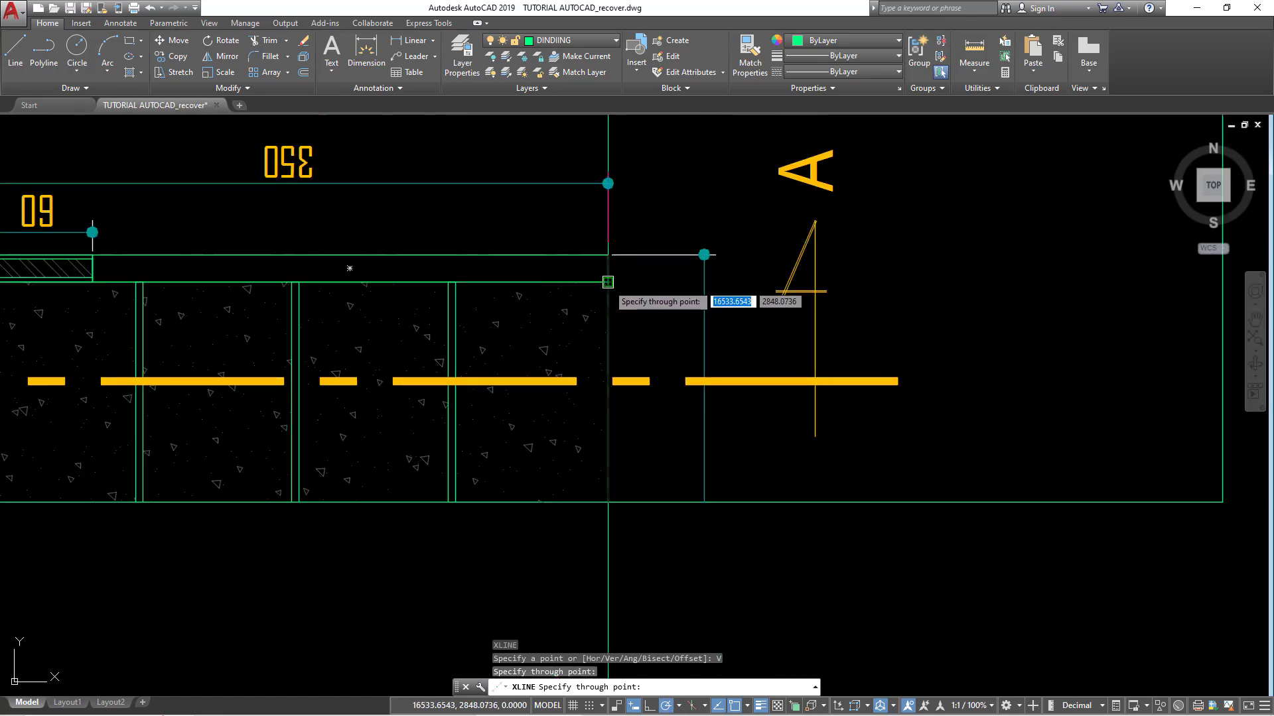
click(608, 282)
key(Return)
scroll(657, 325, down, 5)
scroll(717, 378, down, 3)
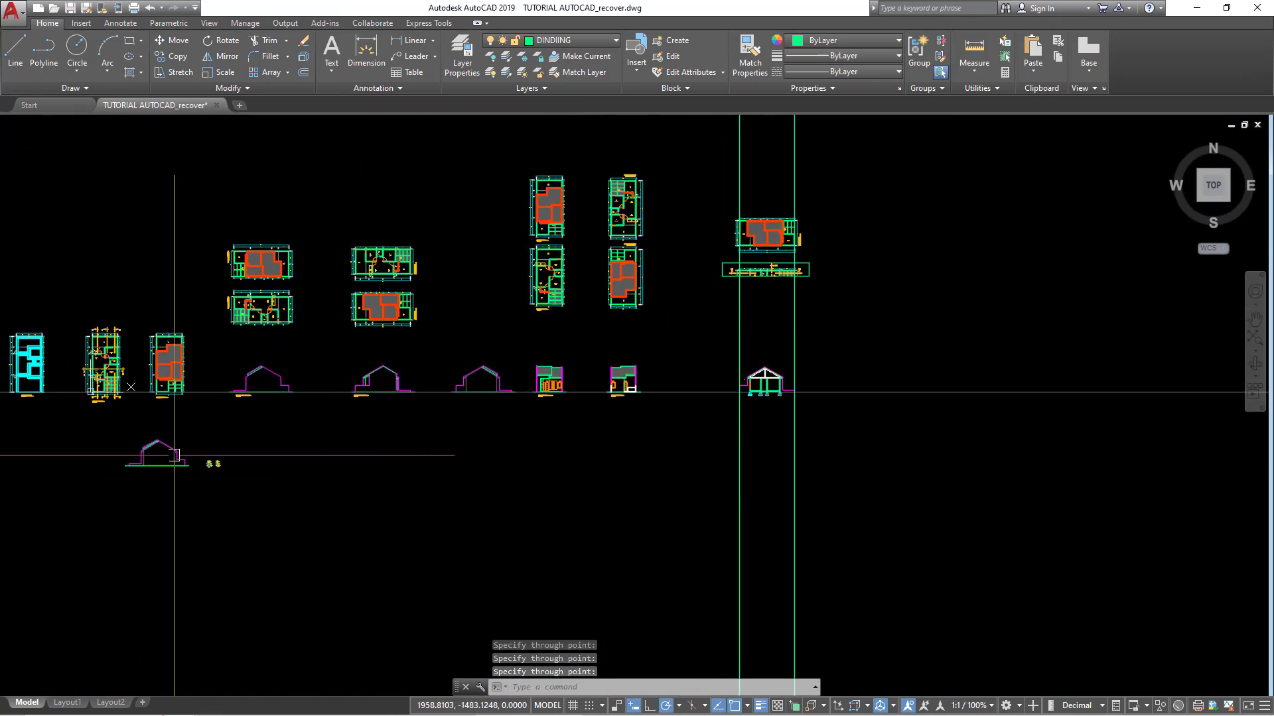
scroll(174, 455, up, 2)
scroll(224, 402, up, 6)
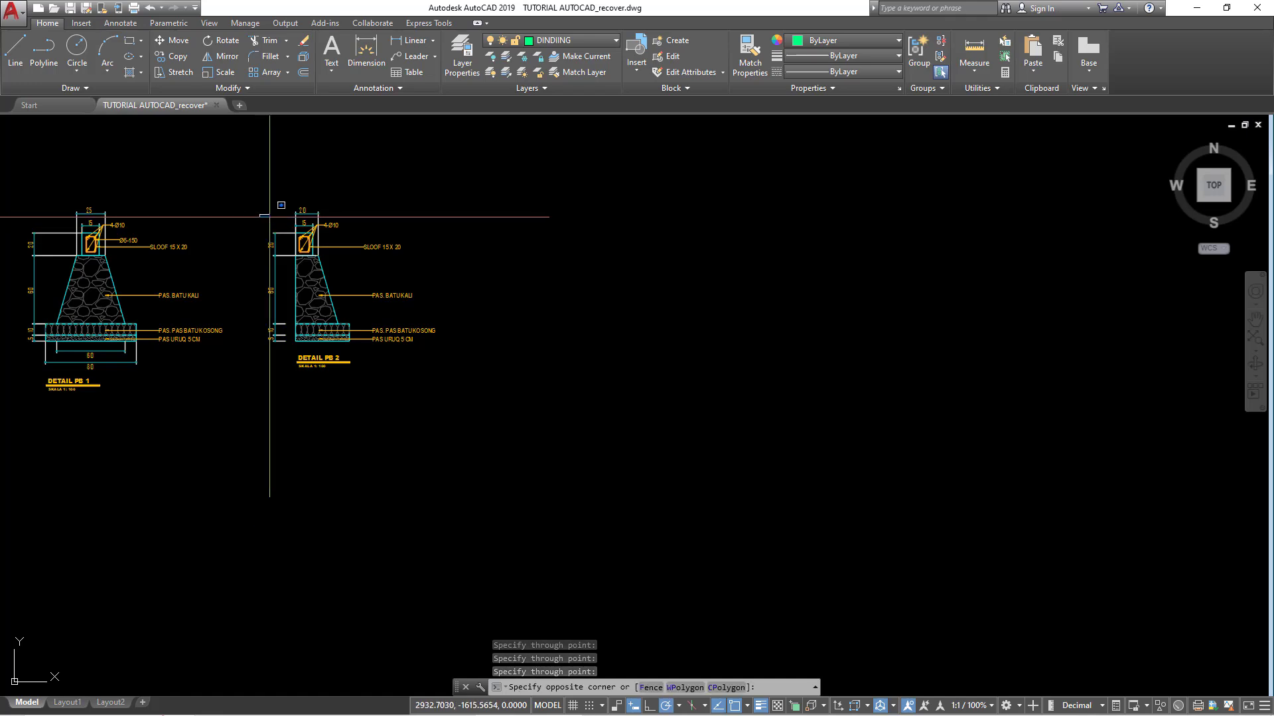
Step: Copy the DETAIL PB 2 footing detail beside the house section
drag(270, 190, 335, 260)
drag(240, 181, 517, 418)
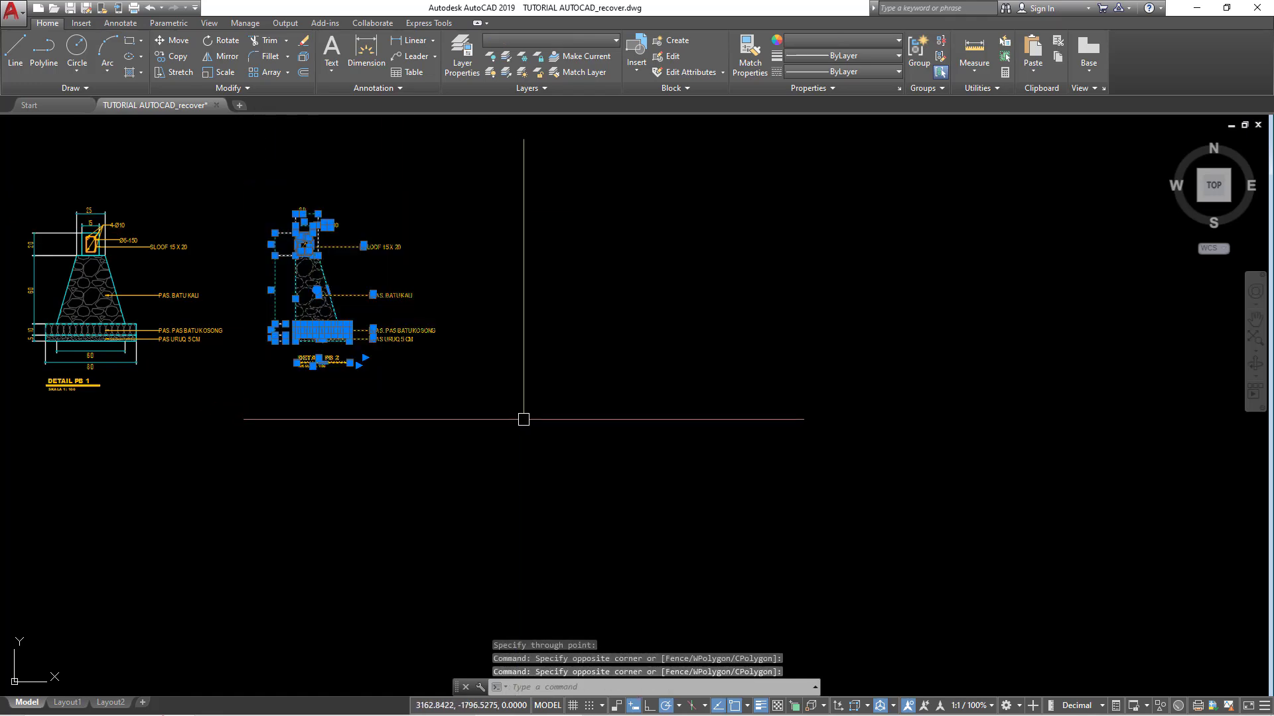
text(CO)
key(Return)
scroll(318, 285, down, 2)
click(319, 286)
scroll(485, 413, down, 3)
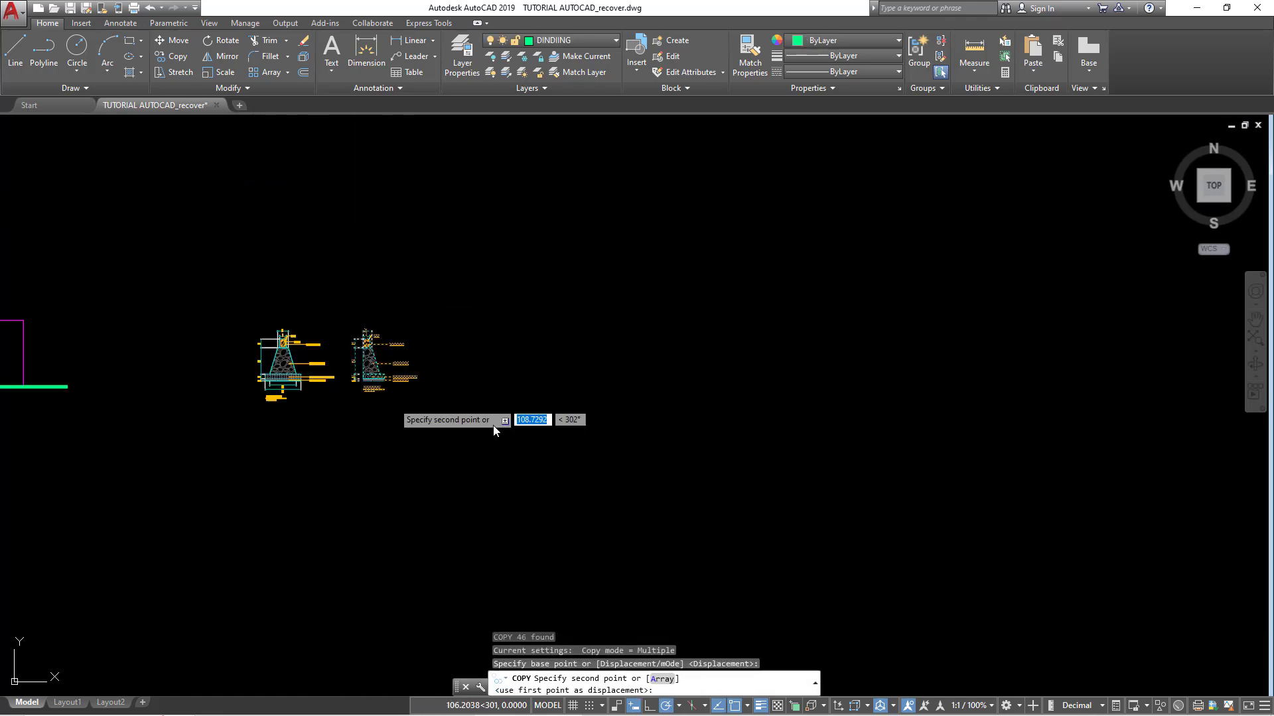
mouse_move(485, 412)
middle_down()
mouse_move(897, 361)
mouse_move(327, 470)
middle_up()
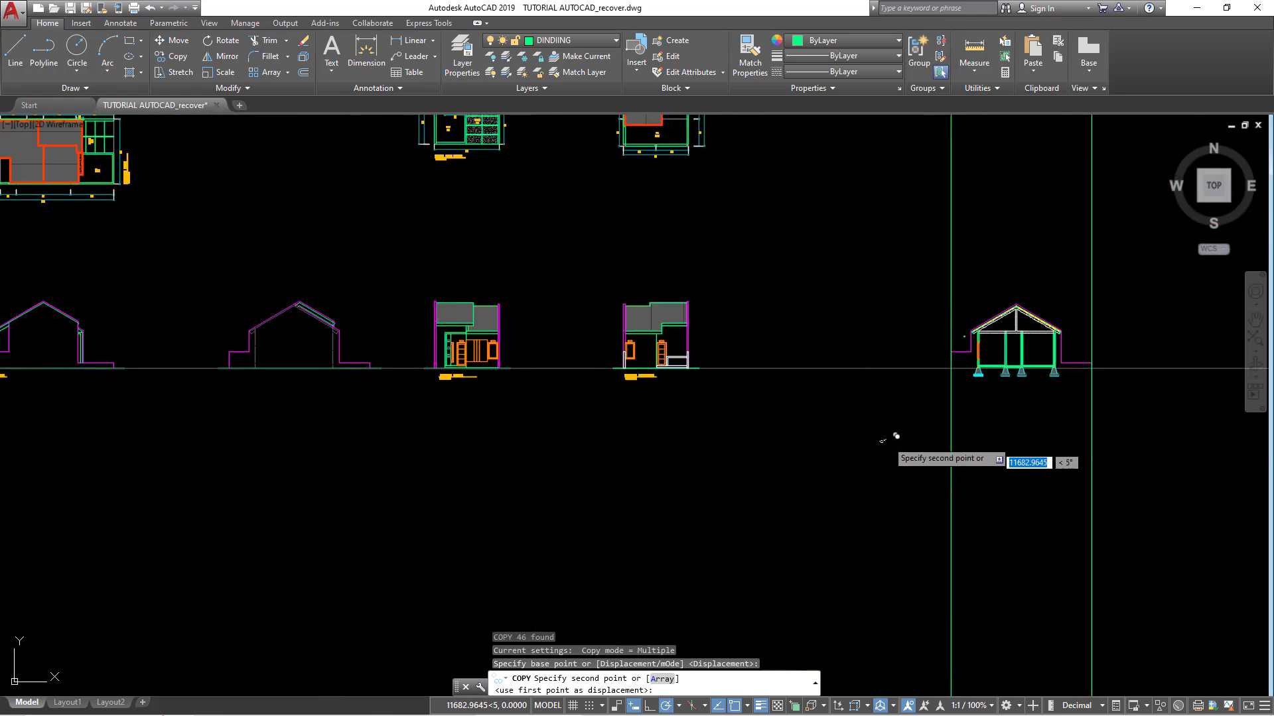
scroll(929, 411, up, 3)
scroll(822, 394, up, 3)
scroll(822, 394, up, 3)
click(793, 370)
key(Escape)
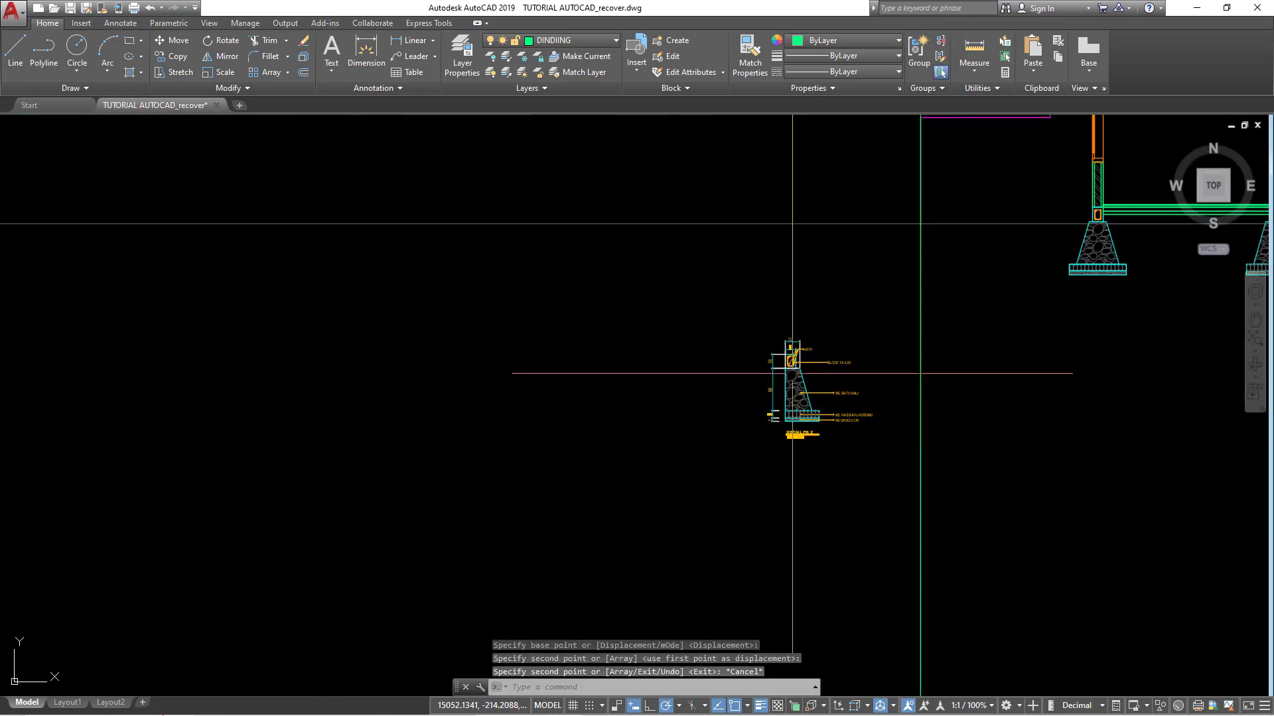
scroll(831, 368, up, 3)
middle_drag(831, 368, 737, 250)
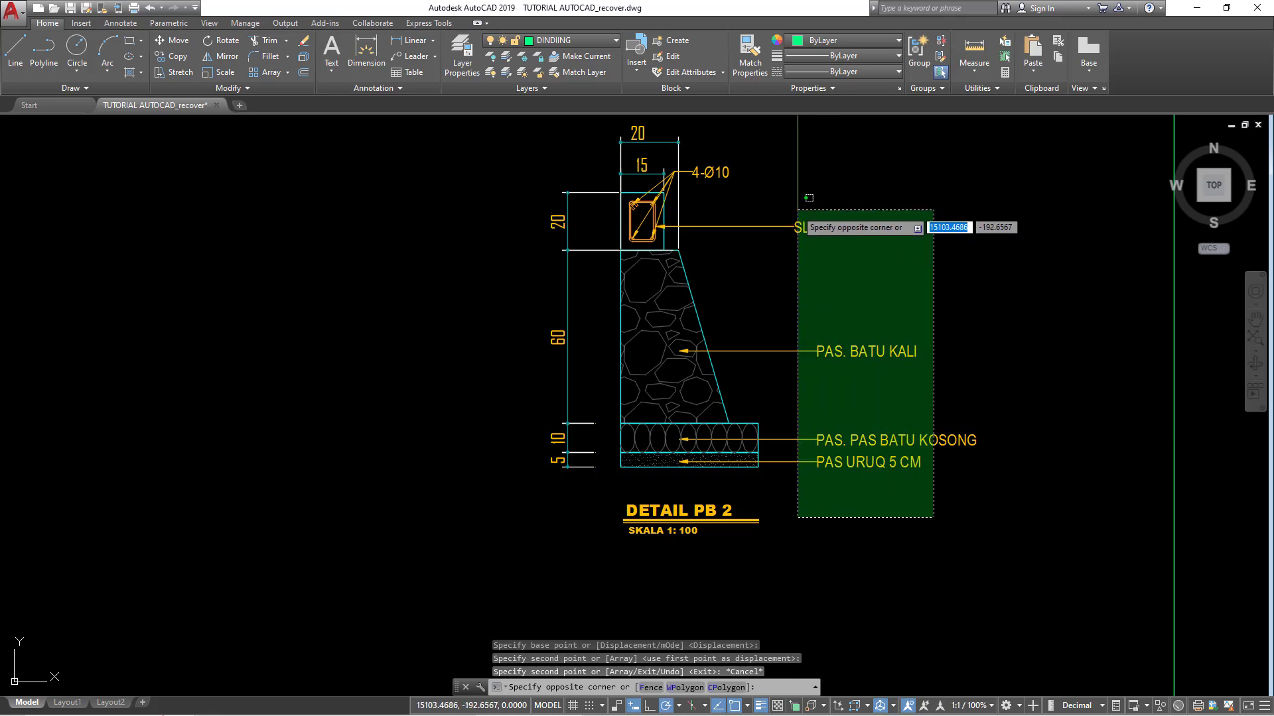
Step: Delete the copy's leader labels, DETAIL PB 2 title and left vertical dimensions
drag(995, 597, 793, 226)
key(Delete)
drag(850, 540, 535, 506)
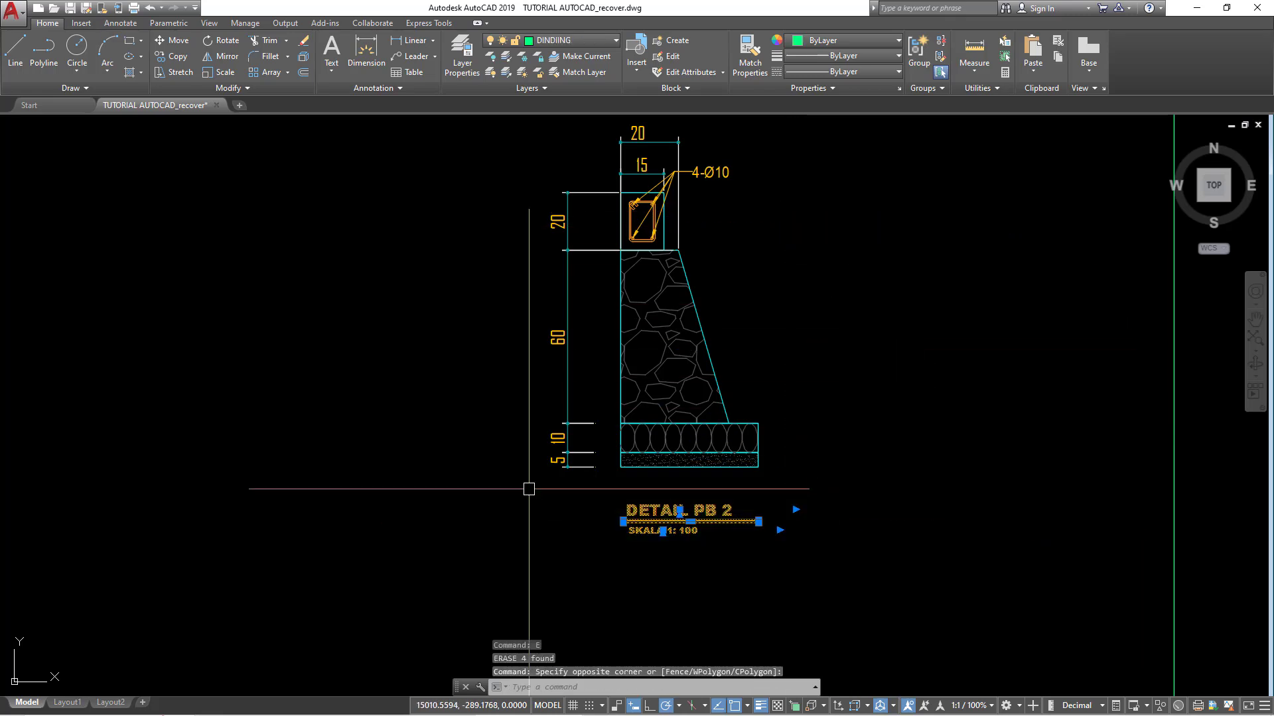
key(Delete)
click(591, 499)
click(531, 197)
key(Delete)
scroll(623, 294, up, 4)
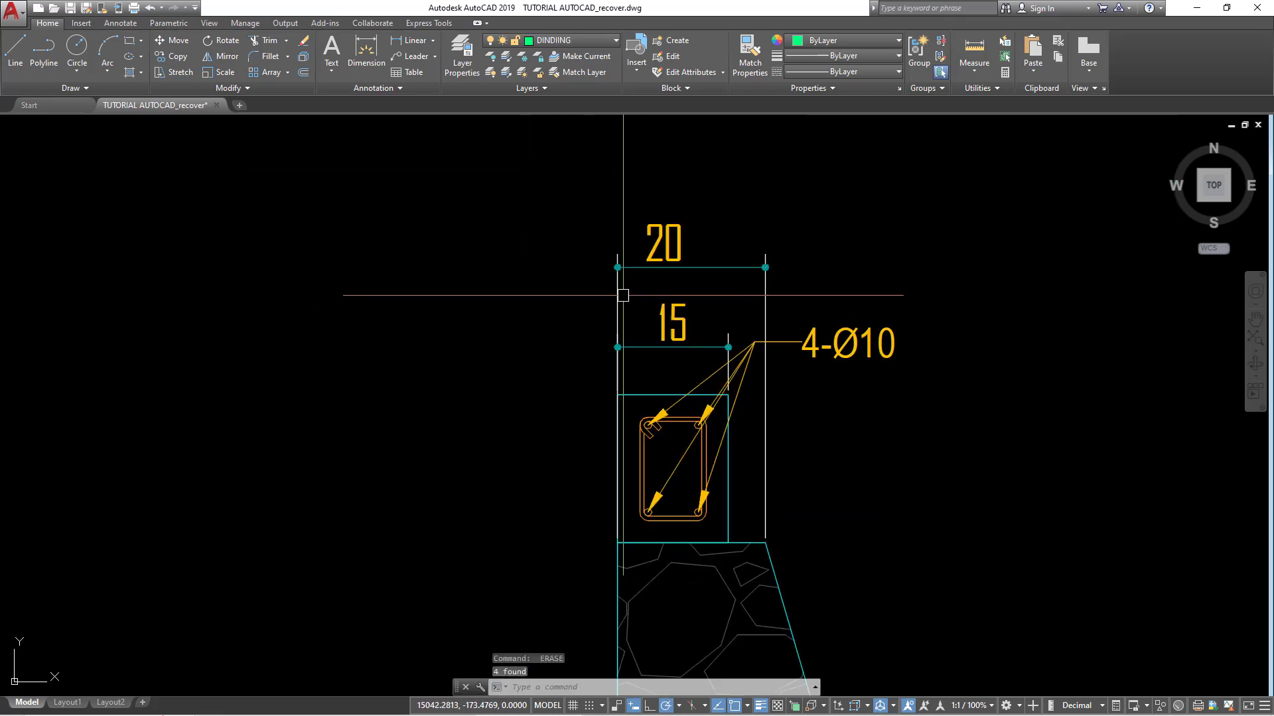
Step: Remove the 20 and 15 dimensions and 4-Ø10 label, then group the footing
click(831, 414)
click(746, 249)
key(Delete)
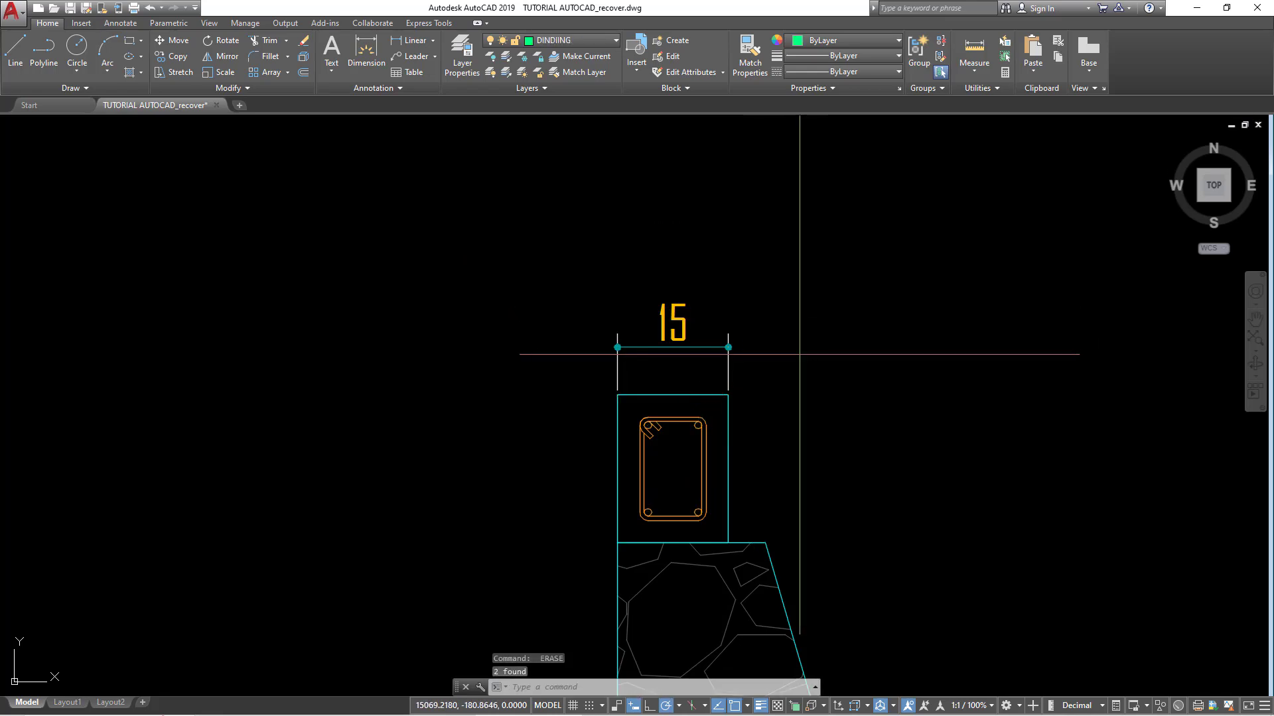
drag(805, 358, 597, 319)
key(Delete)
scroll(506, 262, down, 7)
drag(506, 262, 706, 523)
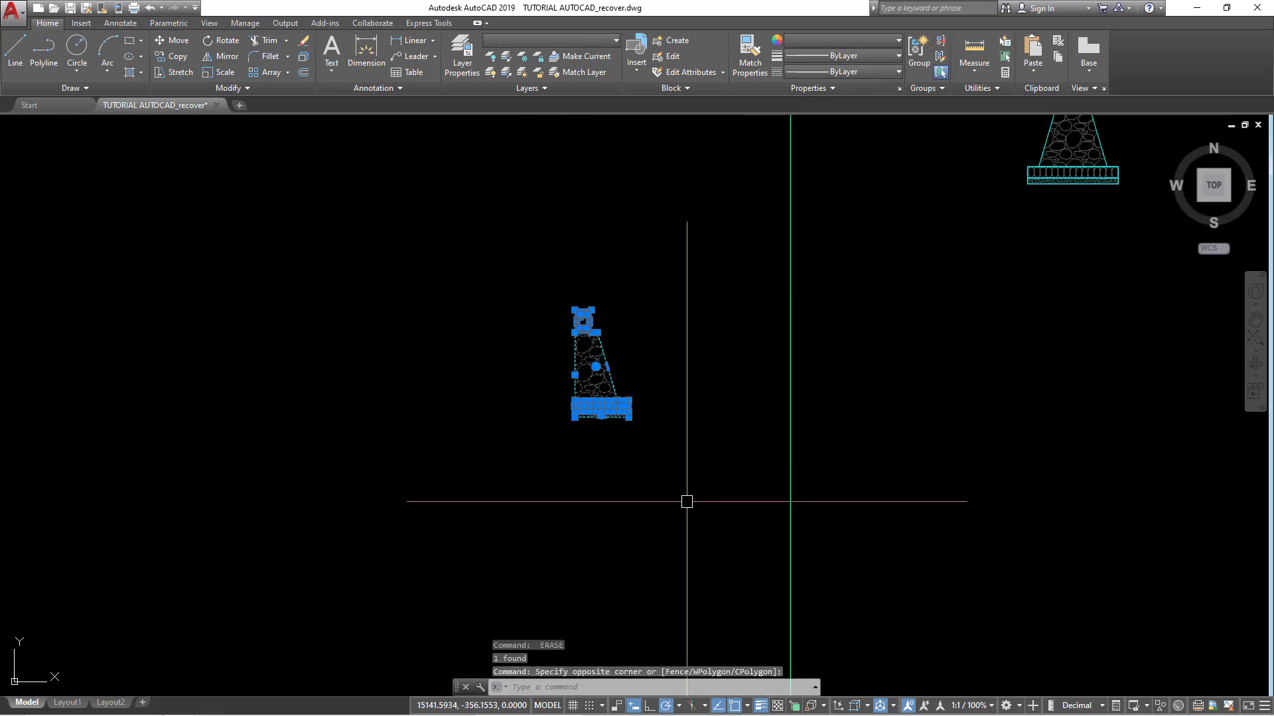
text(G)
key(Return)
scroll(687, 502, up, 2)
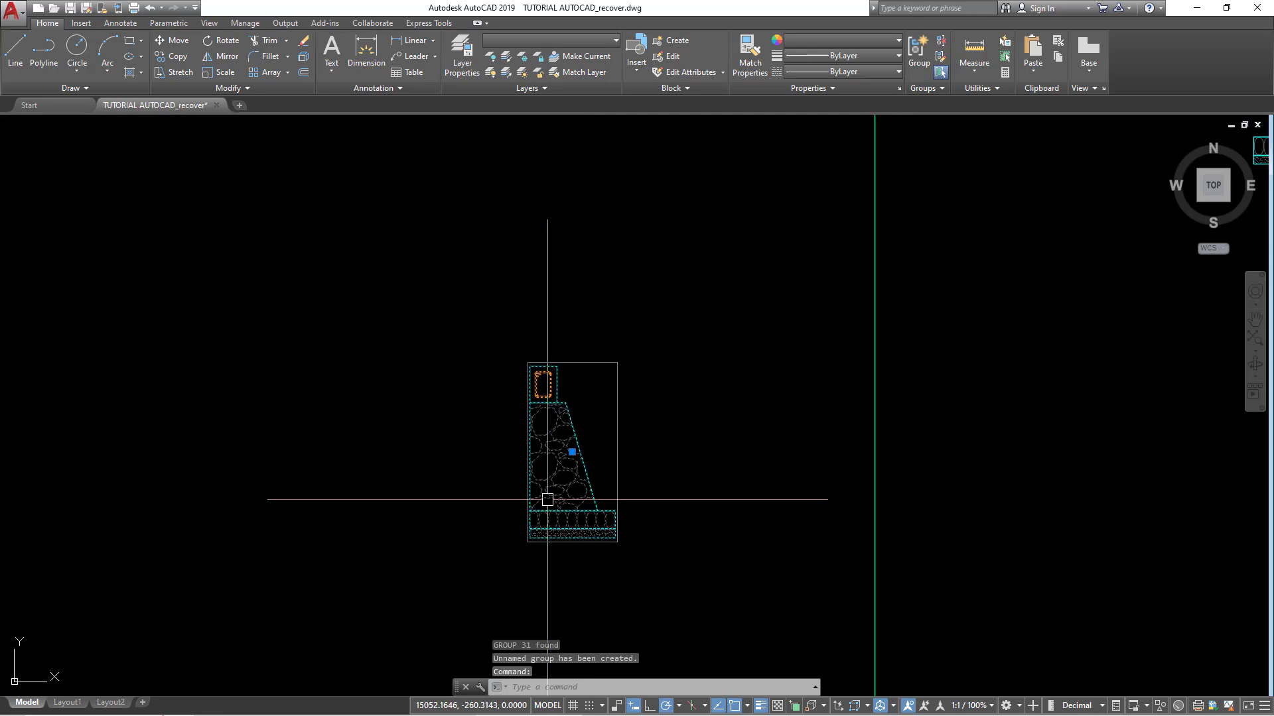
text(M)
Step: Move the grouped PB 2 footing next to the house section
key(Return)
click(543, 366)
scroll(542, 365, down, 5)
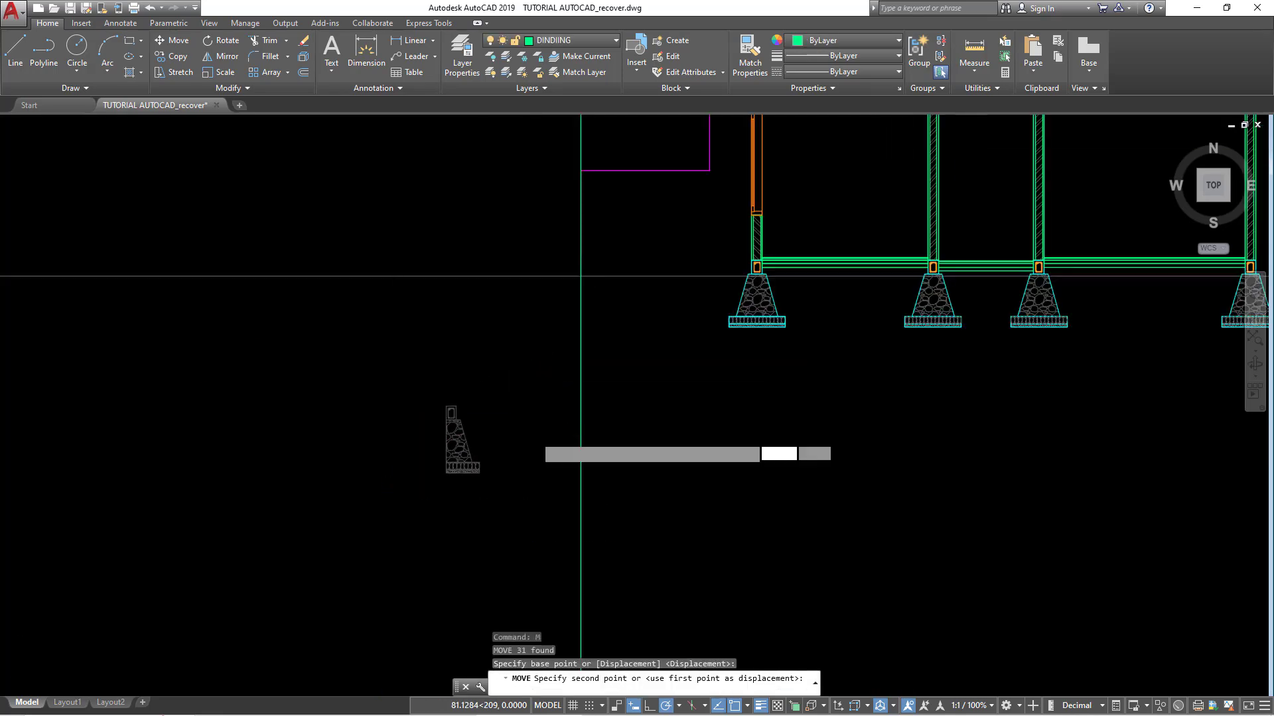
scroll(600, 398, up, 4)
click(591, 408)
key(Escape)
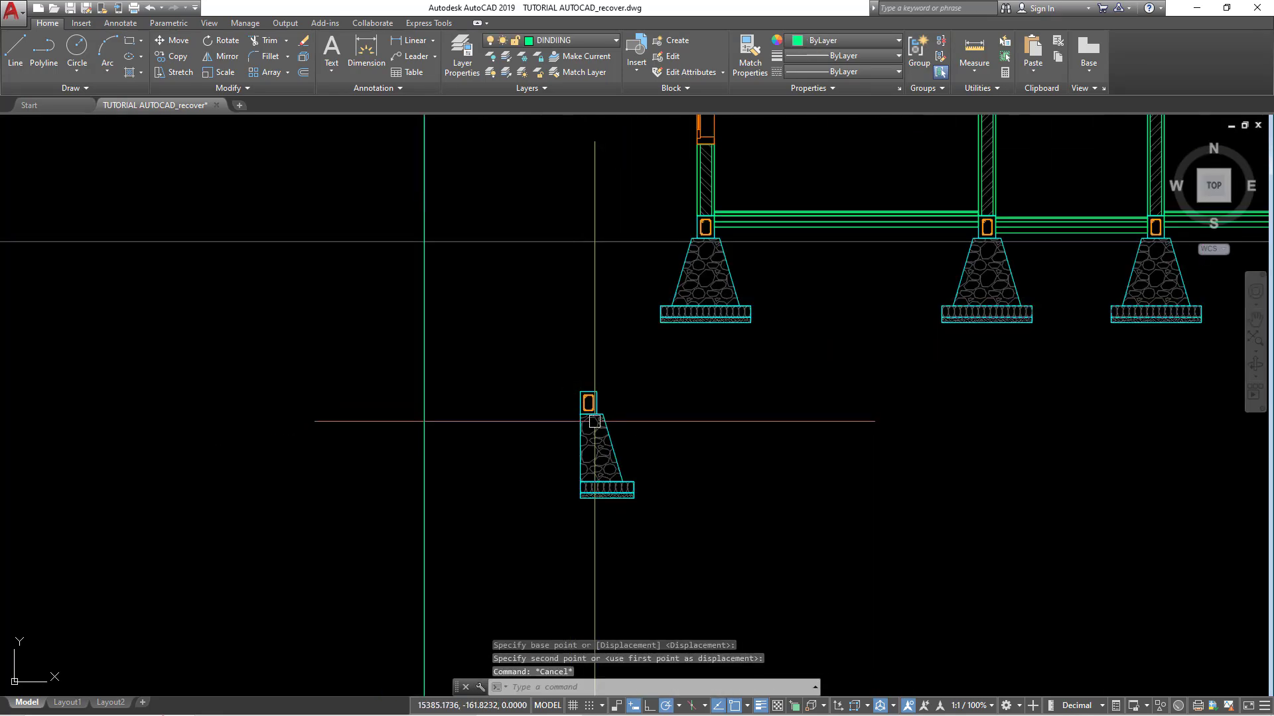
text(XL)
Step: Add a horizontal construction line through the tie-beam level
key(Return)
text(H)
key(Return)
scroll(690, 221, up, 3)
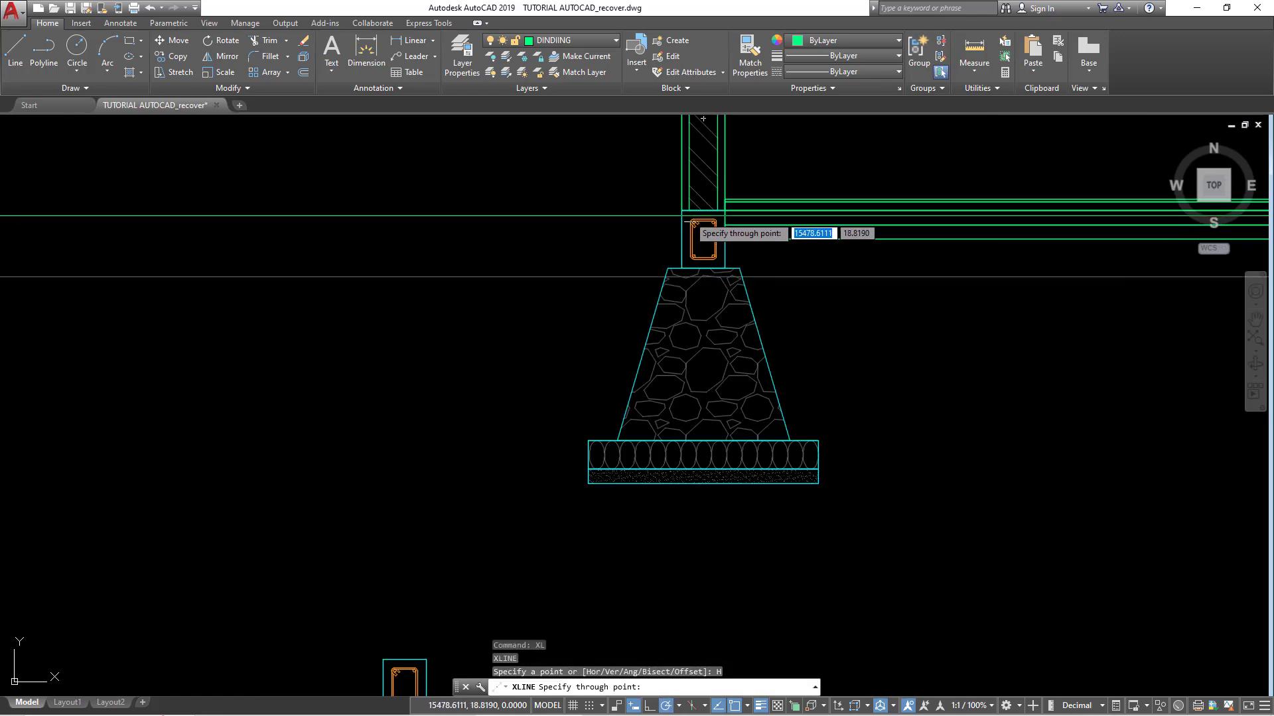
click(682, 210)
key(Return)
scroll(660, 264, down, 4)
Step: Move the new footing so its top corner sits on the left gridline intersection
key(Return)
click(566, 450)
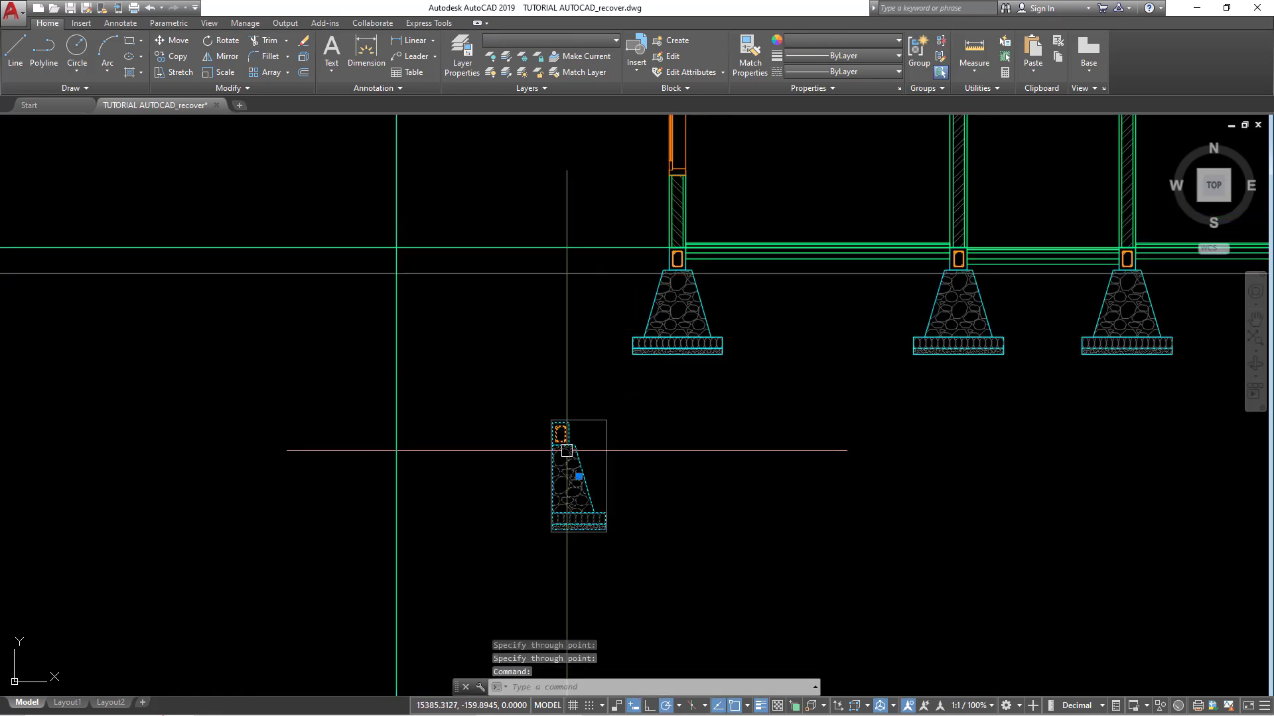
text(M)
key(Return)
click(552, 422)
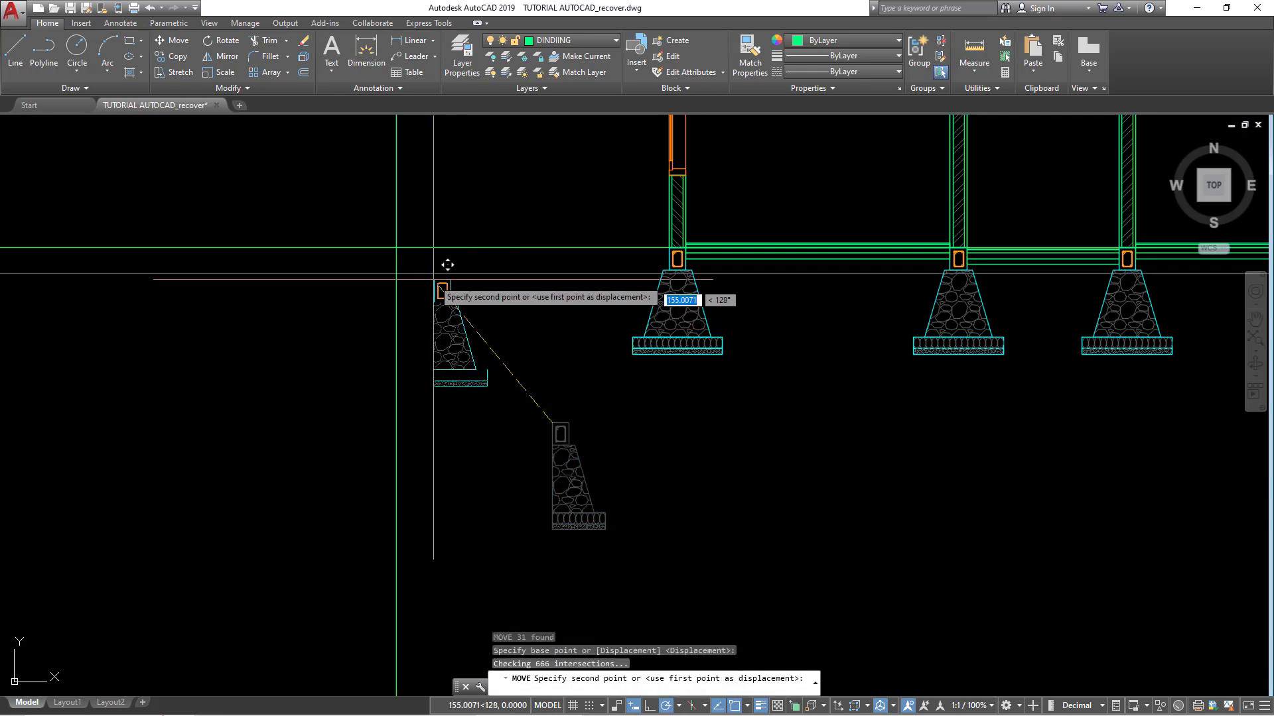
click(396, 247)
click(434, 342)
scroll(512, 406, down, 3)
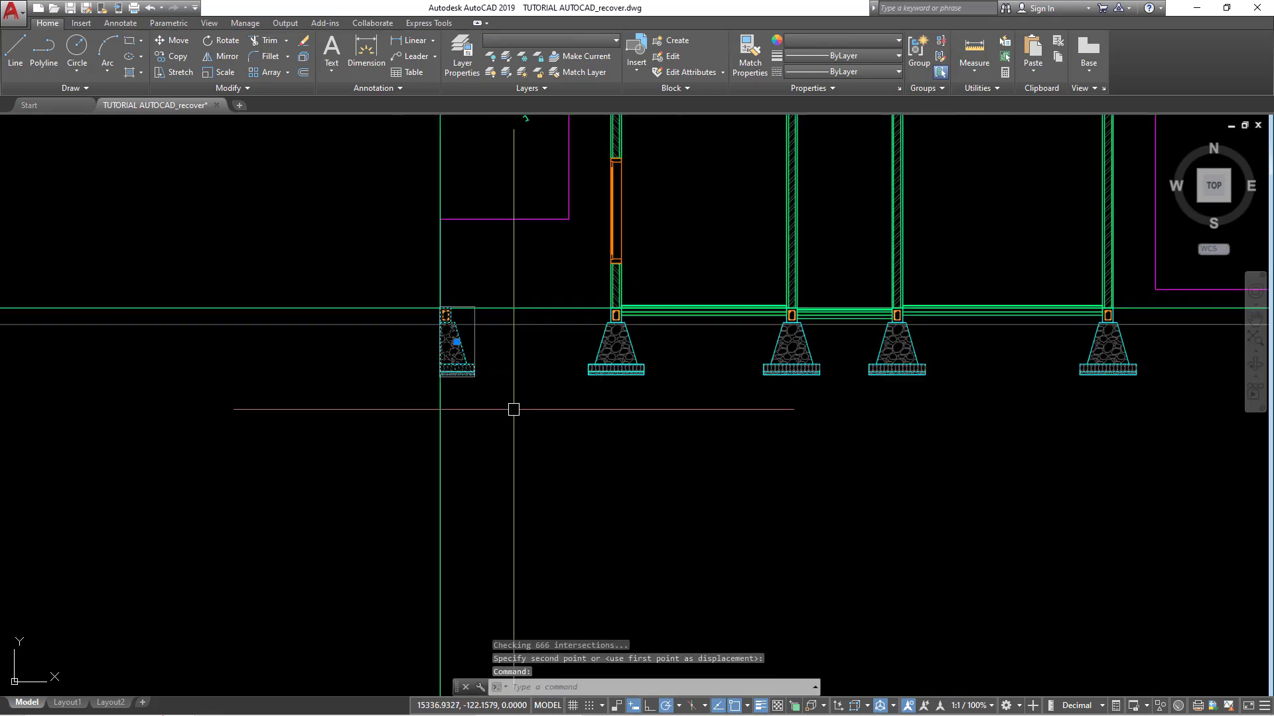
scroll(428, 412, down, 2)
Step: Select the left edge footing to begin mirroring it
text(NI)
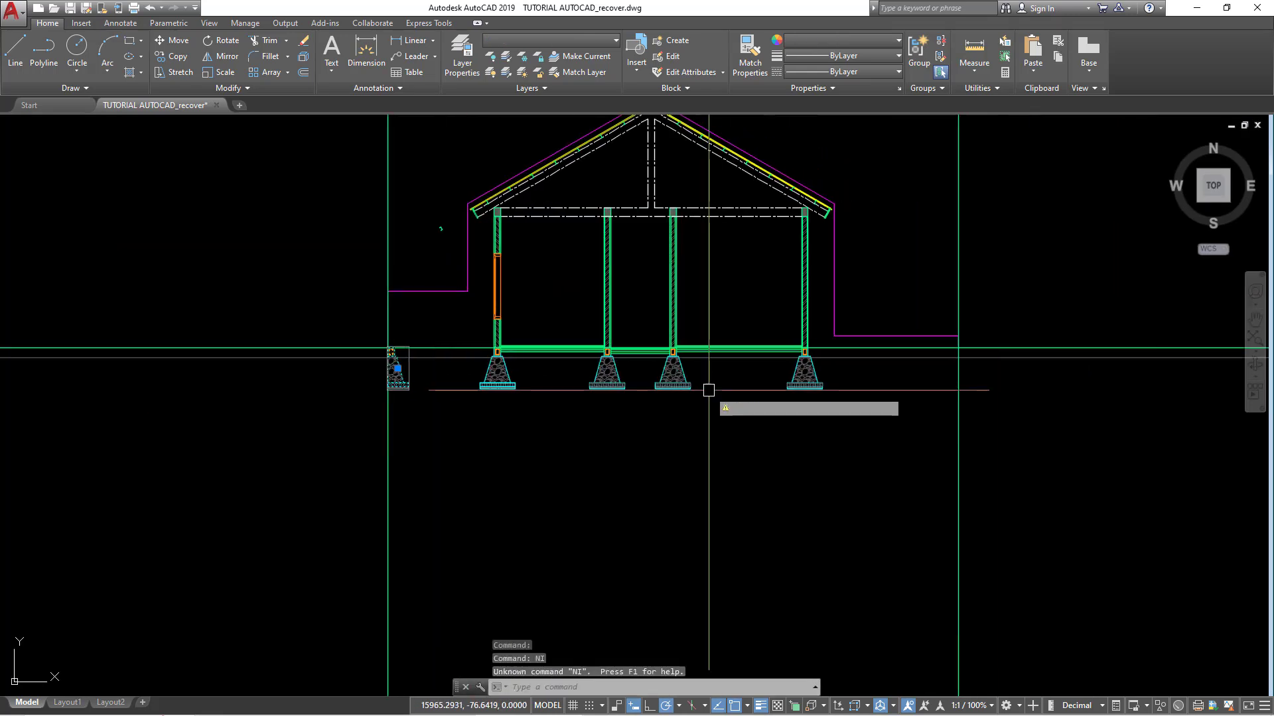
key(Return)
key(Escape)
click(408, 391)
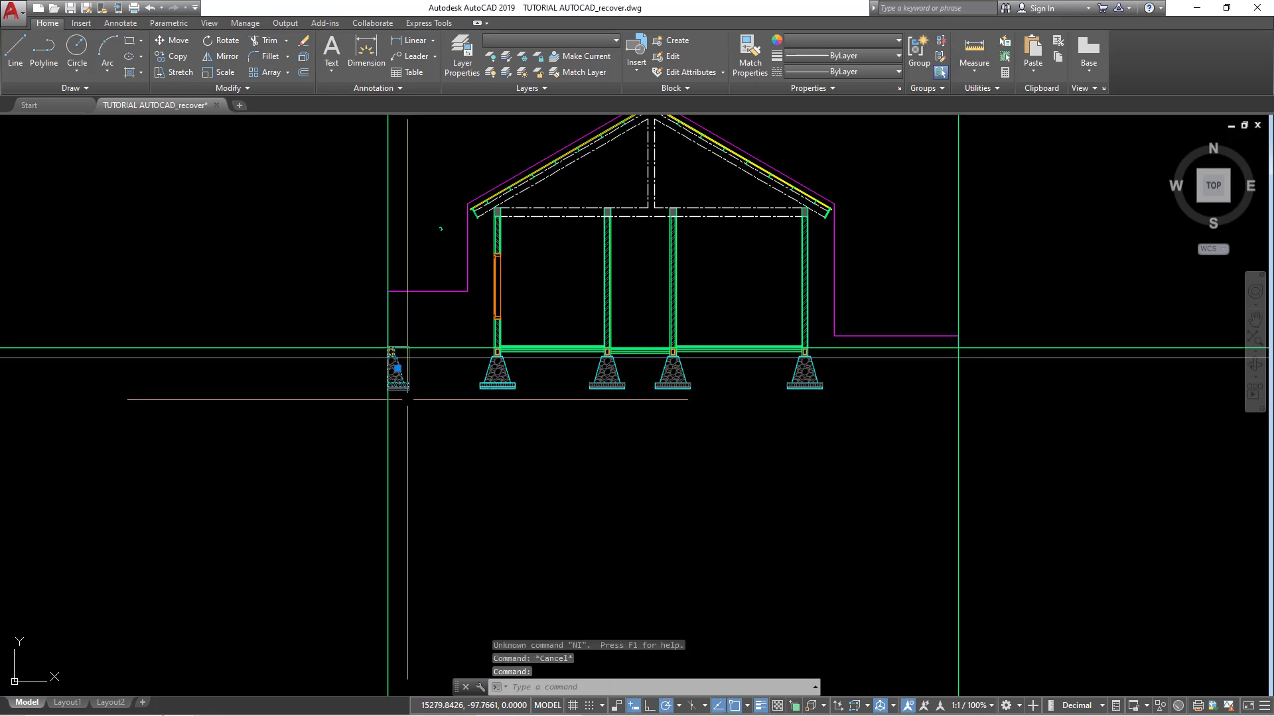
text(MI)
key(Return)
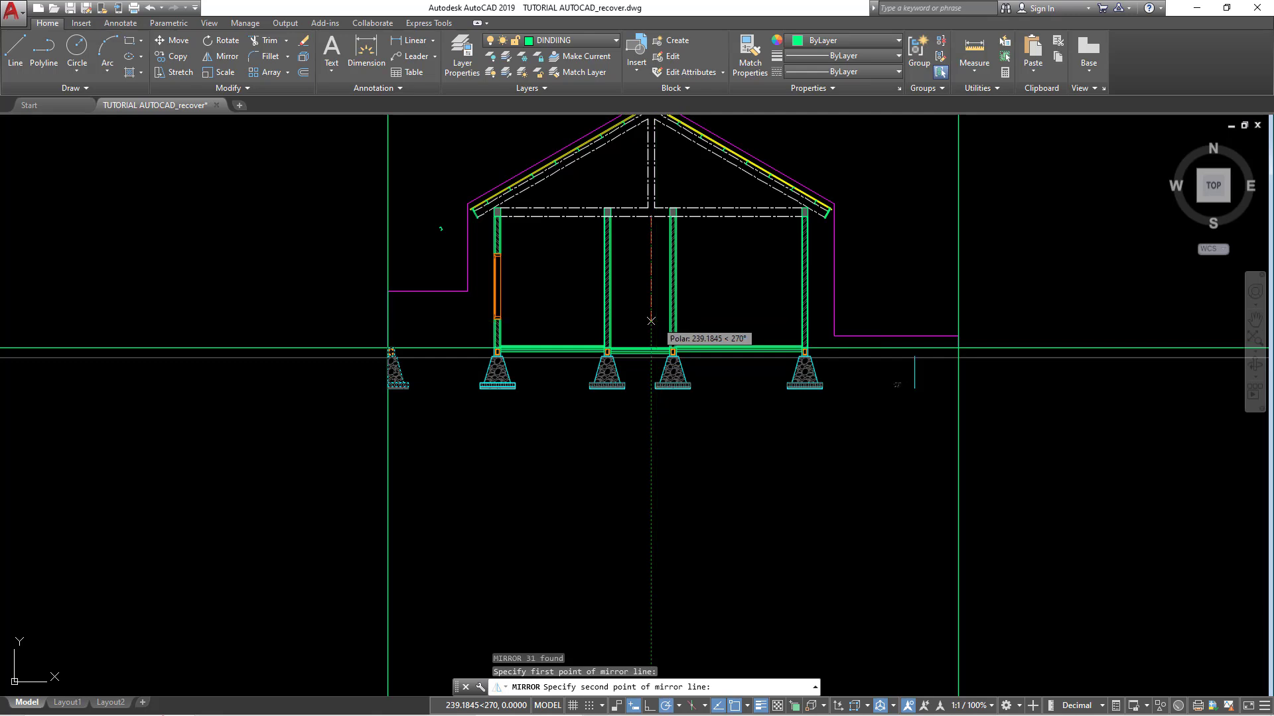
Step: Mirror the left footing about the house centreline, keeping the original
click(662, 381)
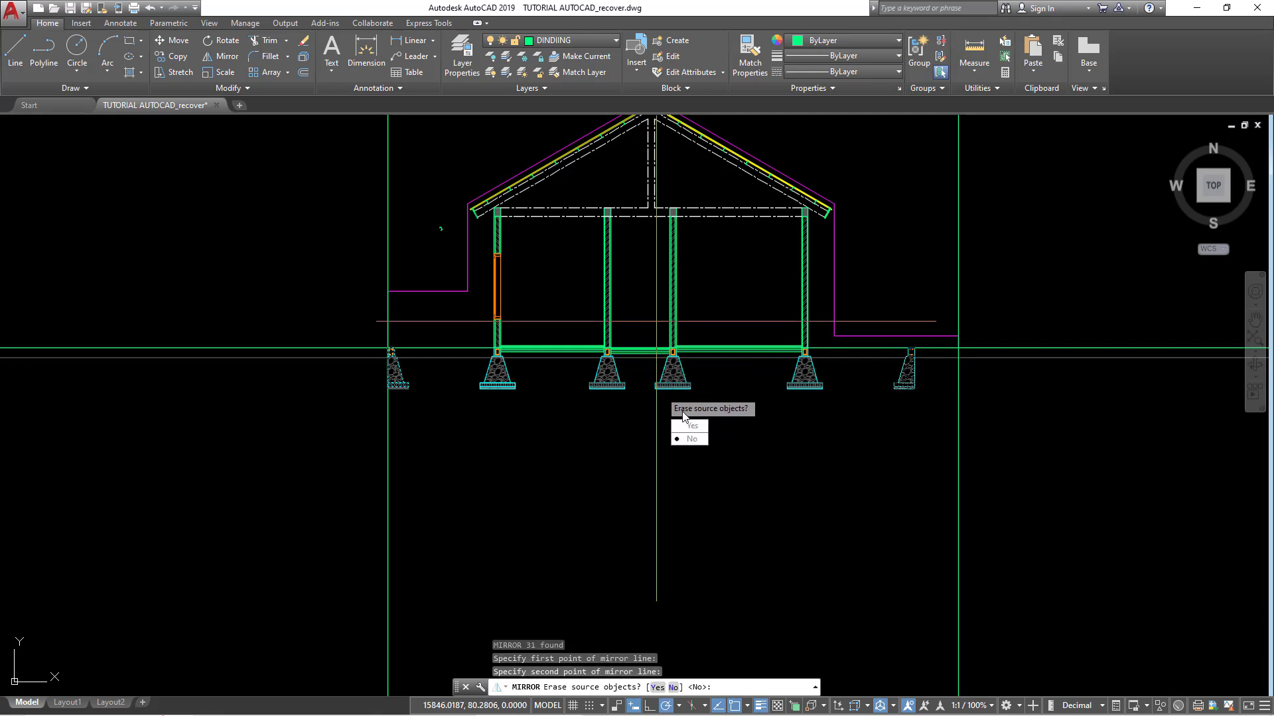
key(Return)
scroll(893, 364, up, 2)
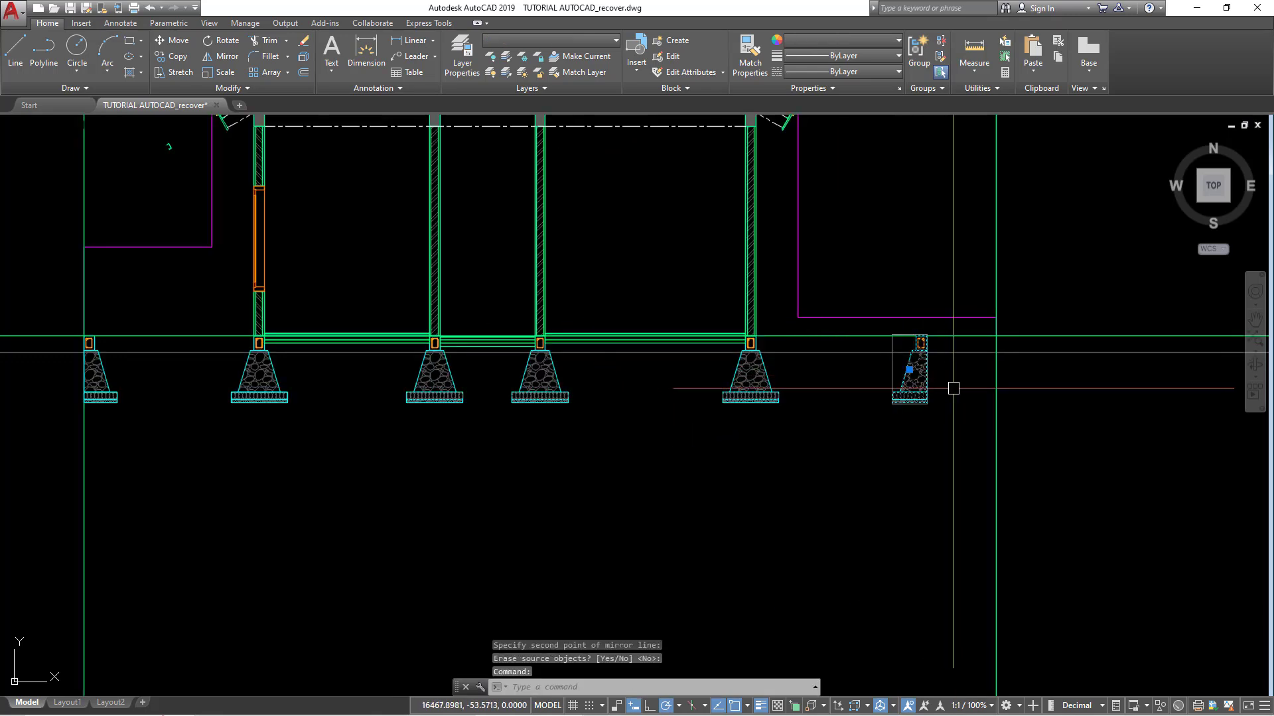
middle_drag(953, 388, 819, 389)
Step: Move the mirrored footing onto the right gridline
key(Return)
scroll(823, 365, up, 2)
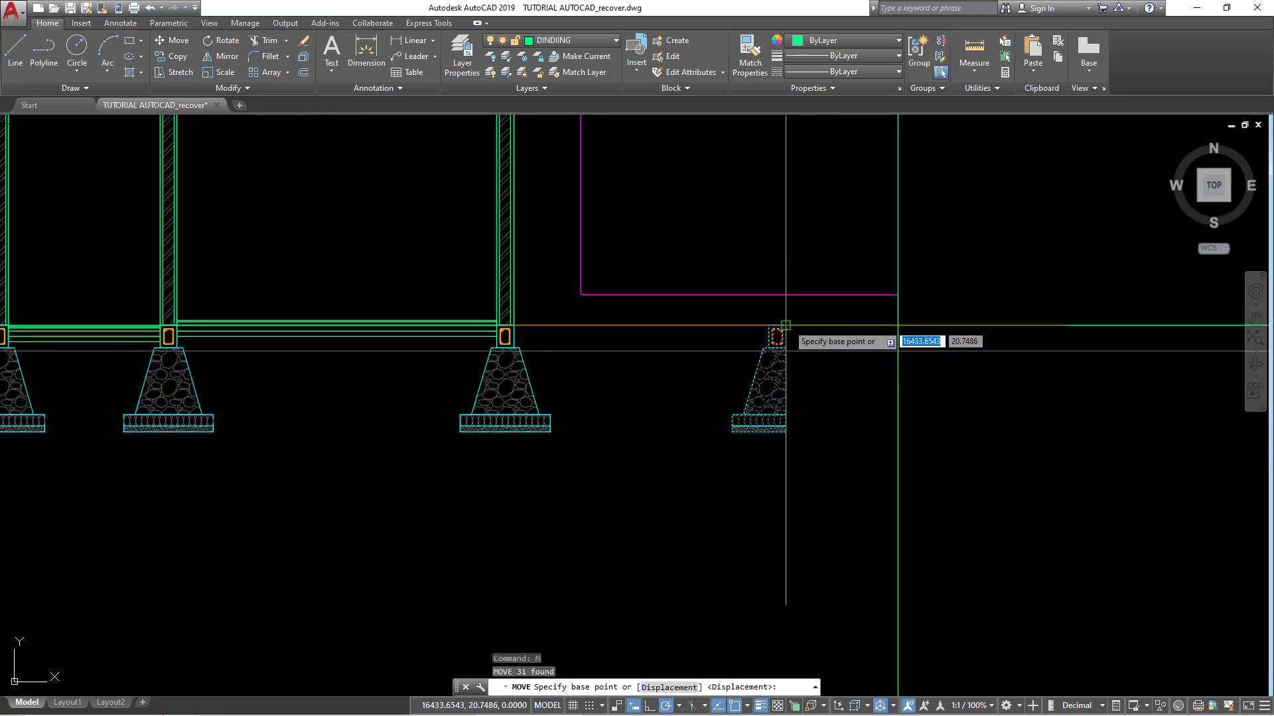
click(798, 337)
click(897, 326)
scroll(939, 410, down, 5)
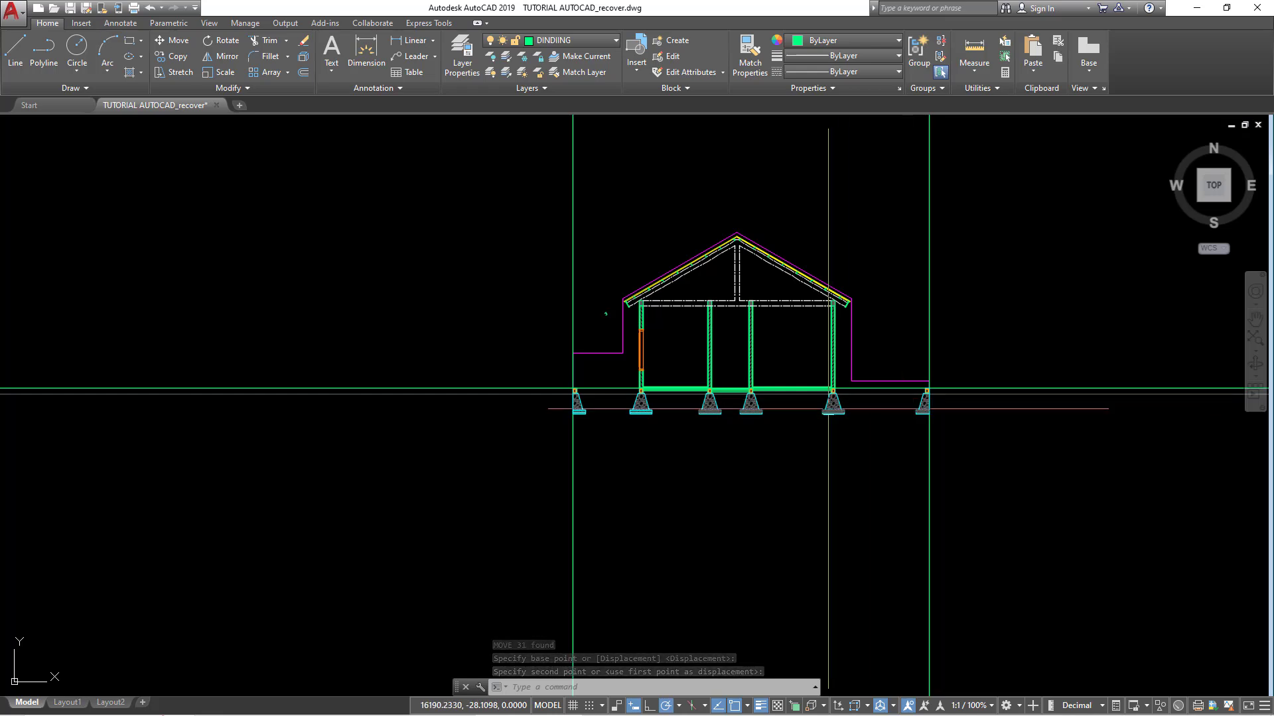
middle_drag(773, 446, 768, 546)
scroll(737, 502, down, 1)
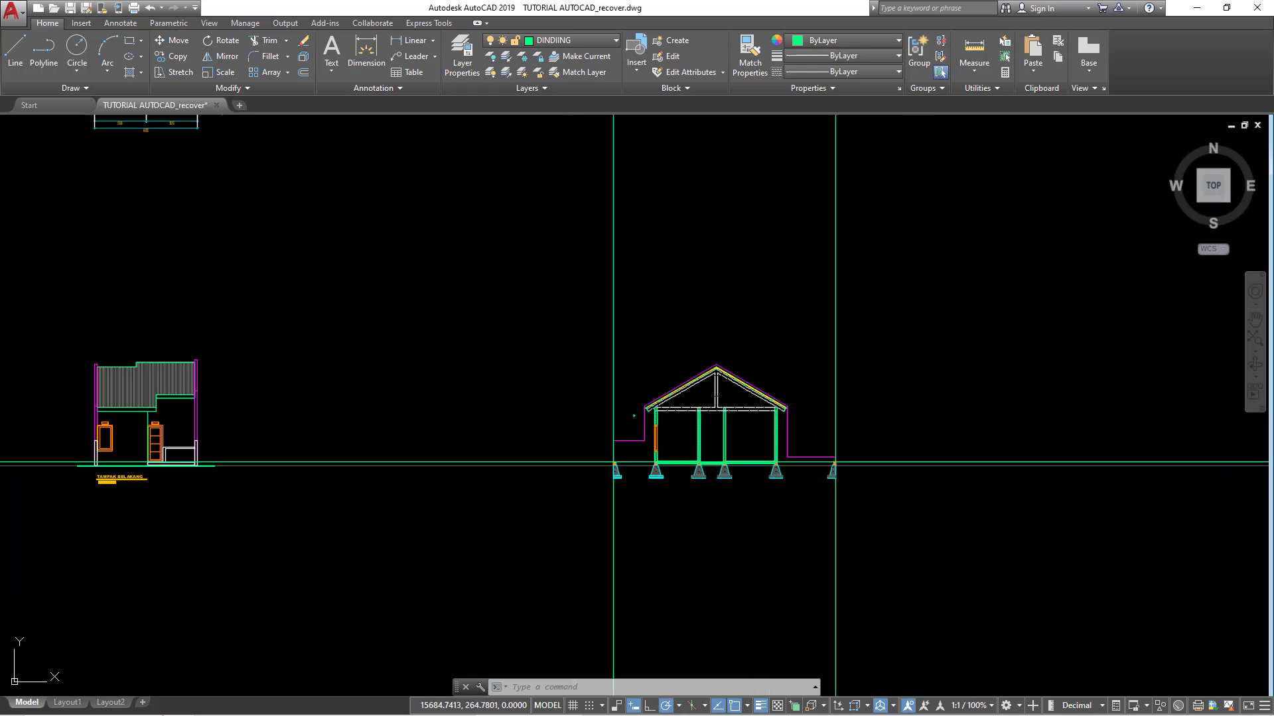
scroll(624, 491, up, 2)
scroll(624, 491, up, 5)
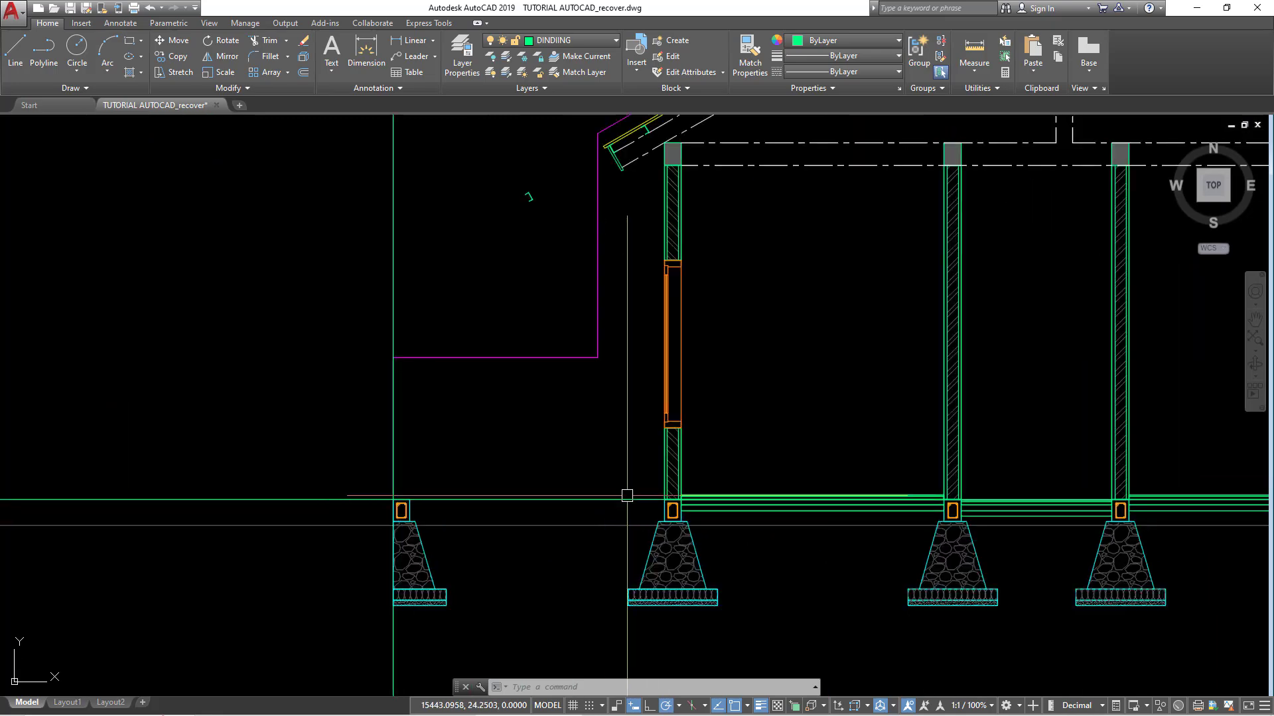
scroll(627, 496, down, 5)
scroll(615, 450, down, 1)
scroll(614, 465, up, 1)
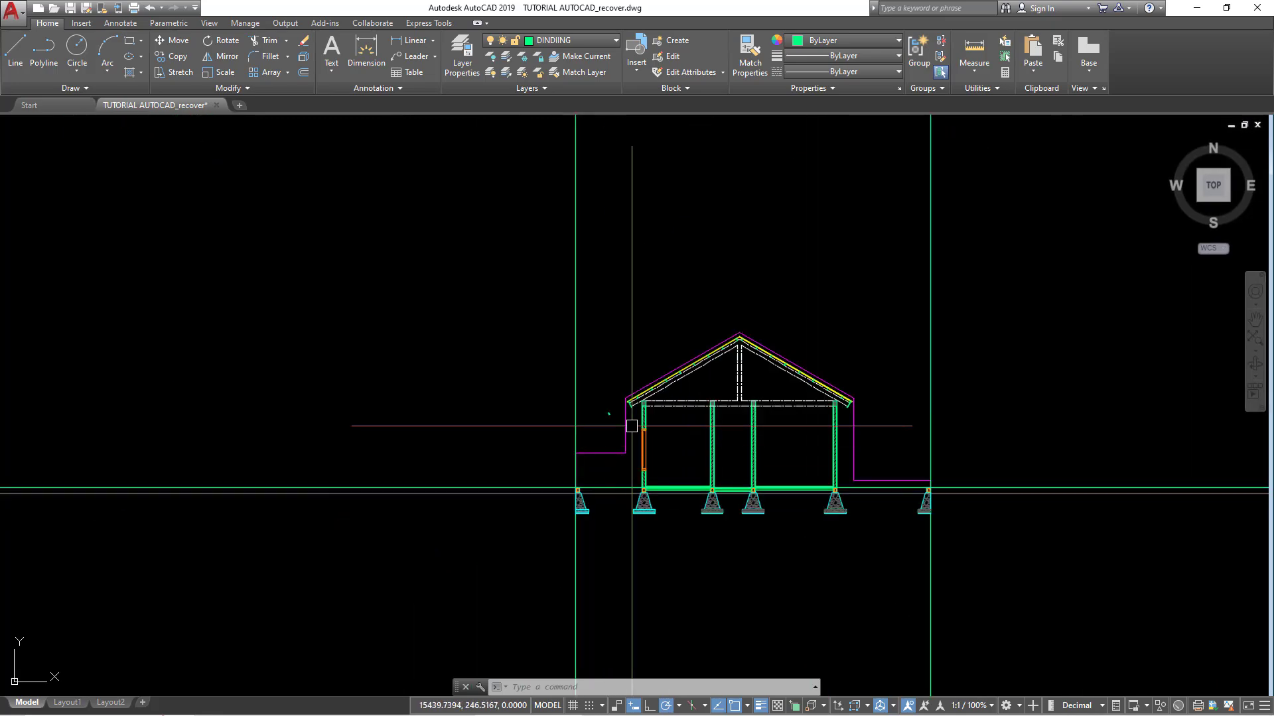
scroll(631, 425, down, 2)
middle_drag(632, 426, 962, 431)
scroll(350, 446, down, 2)
scroll(327, 514, up, 1)
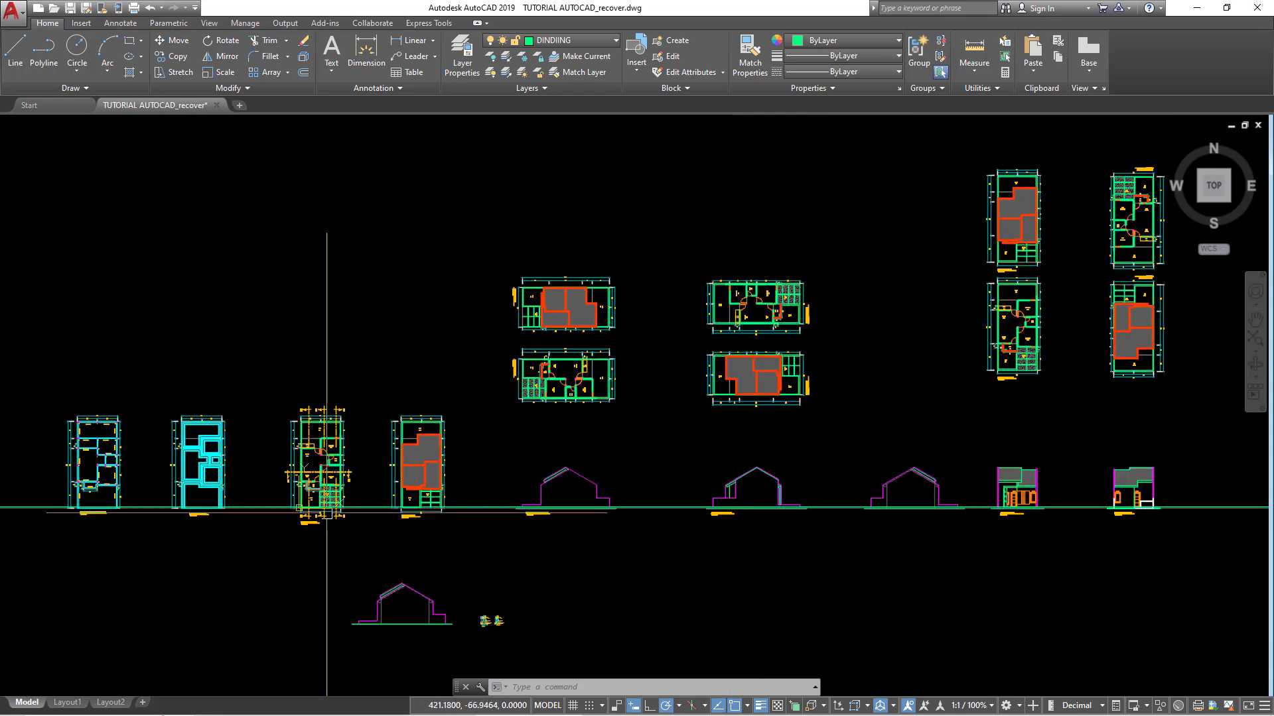
scroll(326, 514, up, 5)
scroll(340, 411, up, 4)
scroll(341, 447, down, 9)
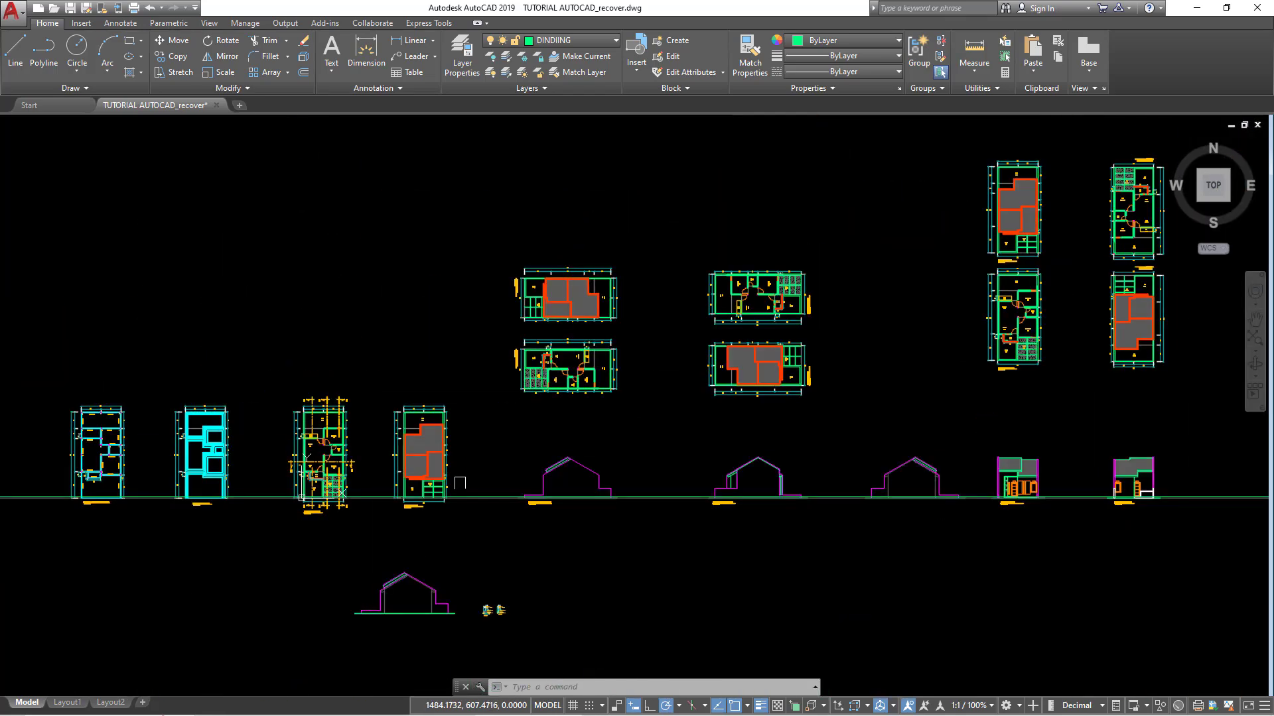
scroll(1025, 518, up, 5)
middle_drag(1049, 483, 367, 423)
scroll(367, 423, up, 5)
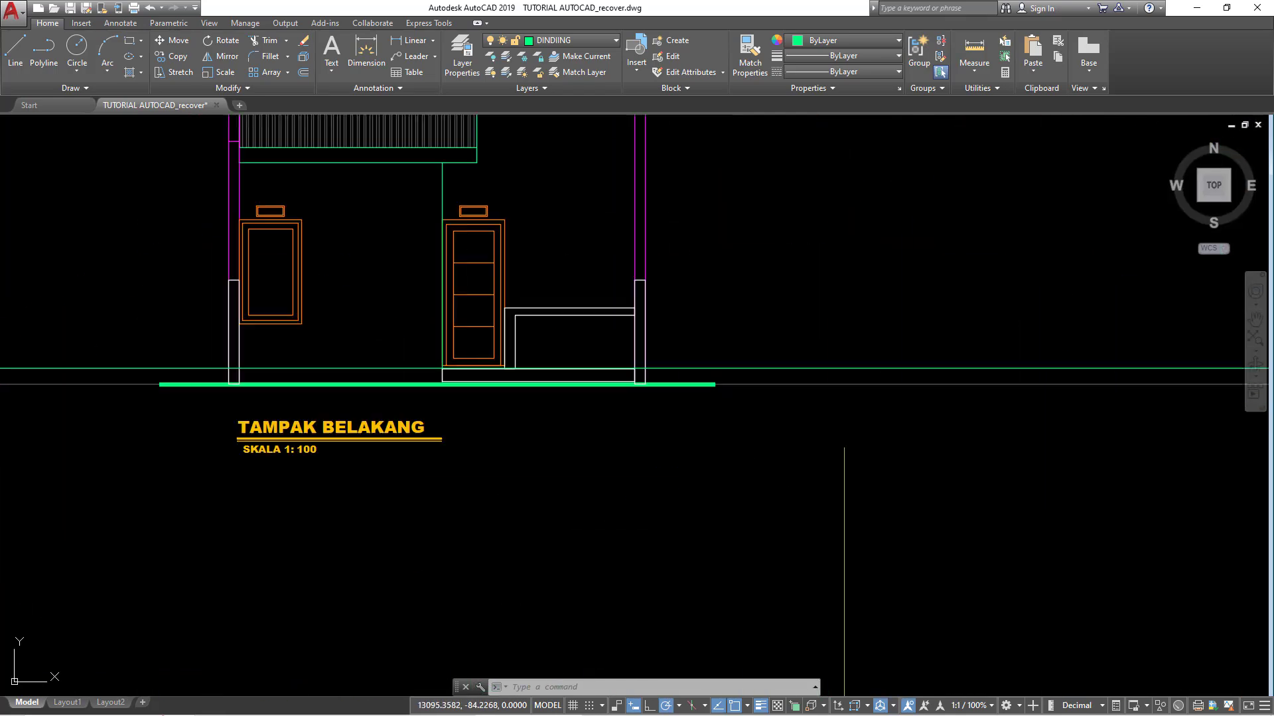
scroll(686, 465, down, 9)
scroll(941, 449, up, 8)
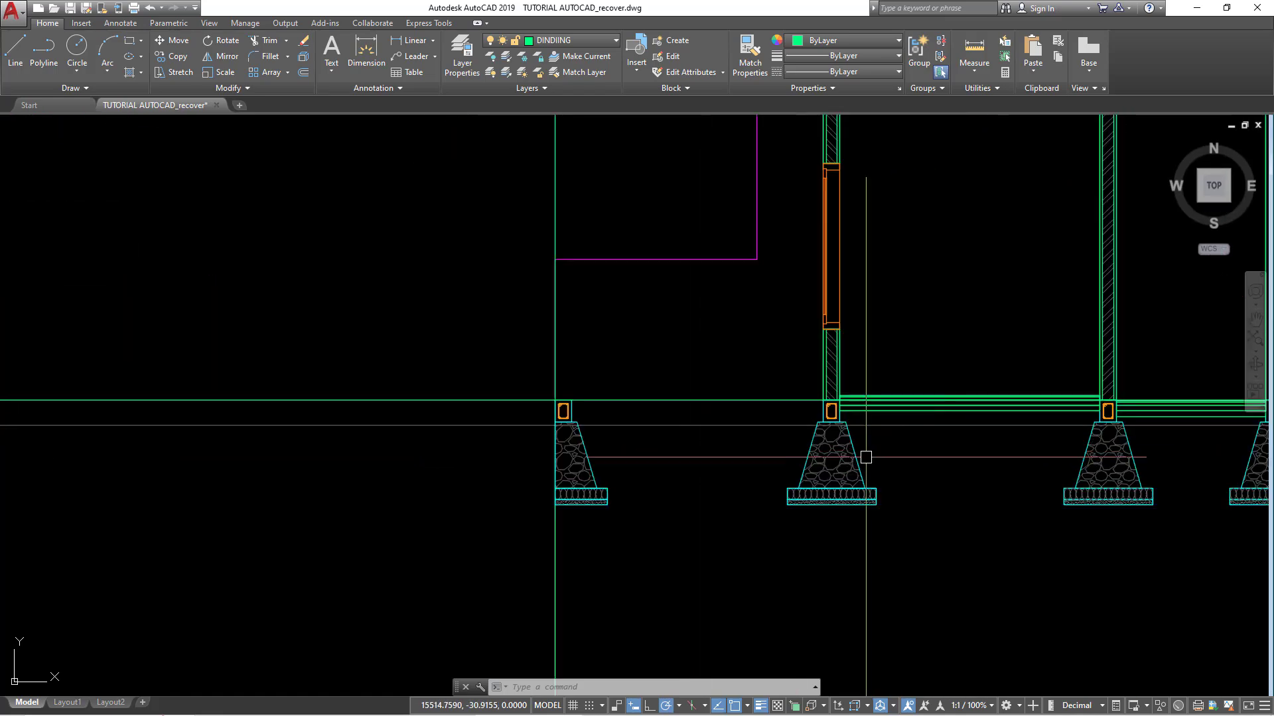
click(686, 398)
Step: Erase the old ground line and add a horizontal construction line along the footing tops
text(e)
key(Return)
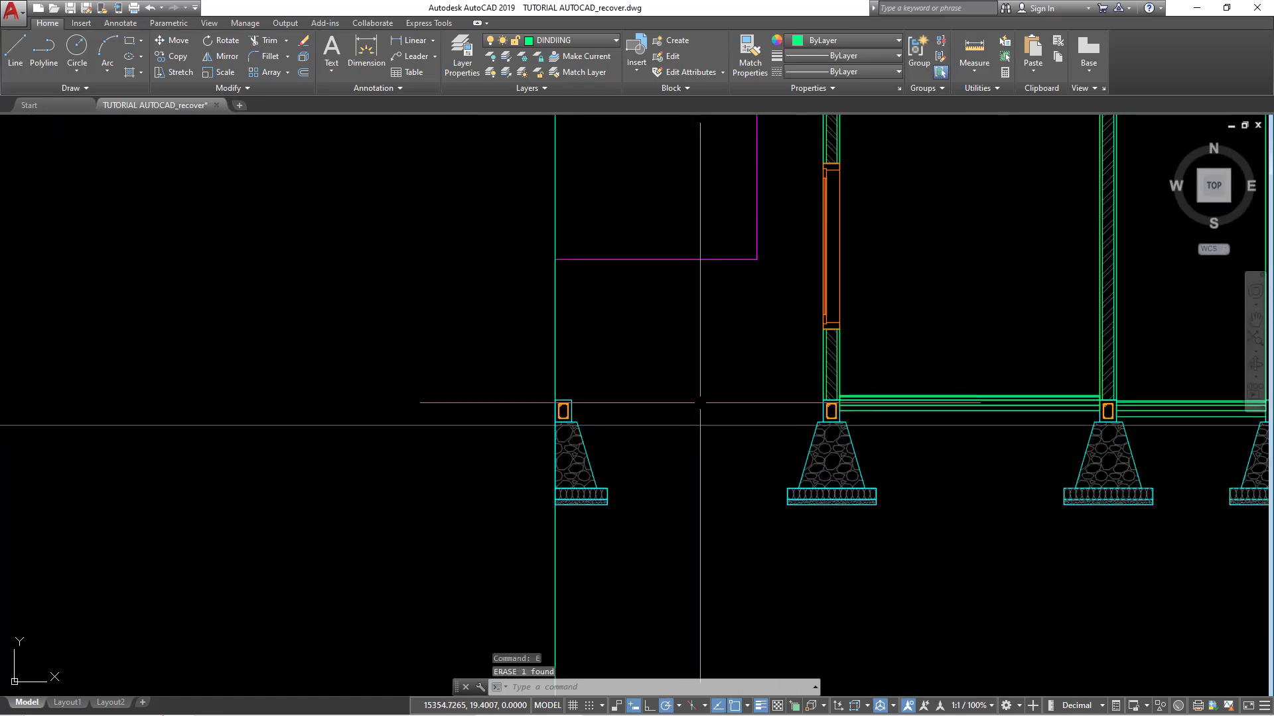
key(Return)
text(h)
key(Return)
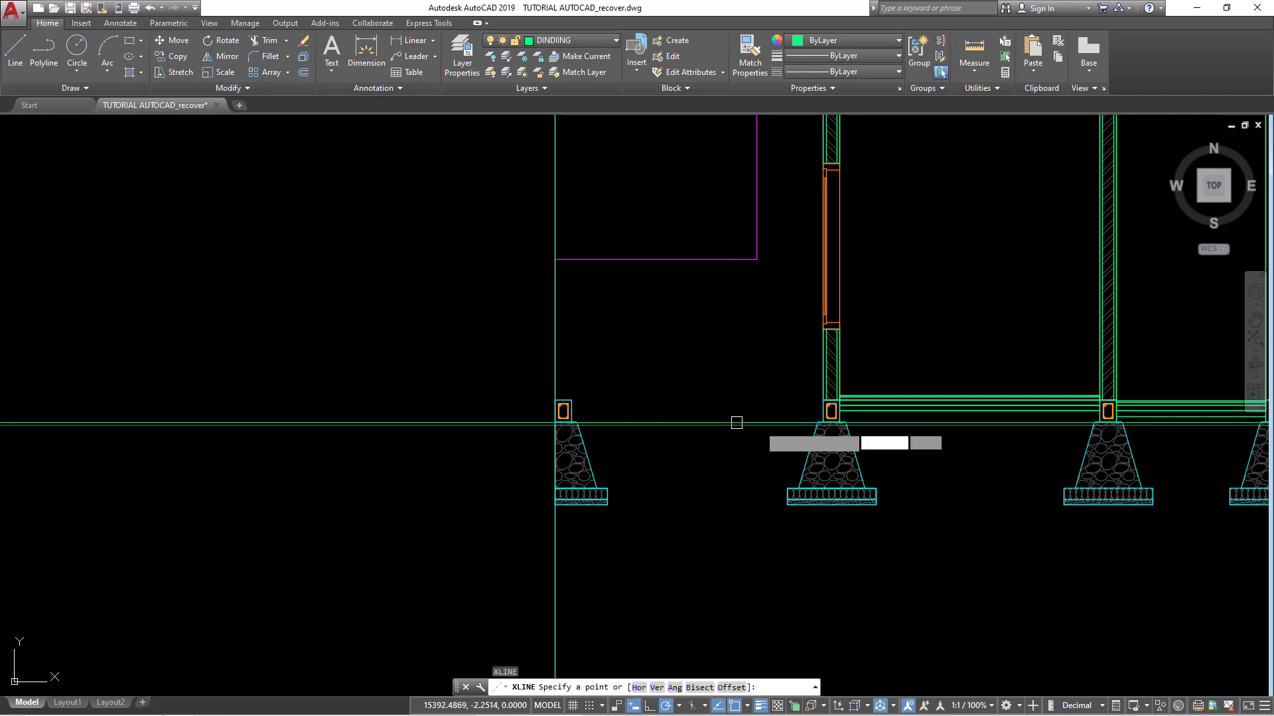
scroll(842, 401, up, 5)
click(839, 369)
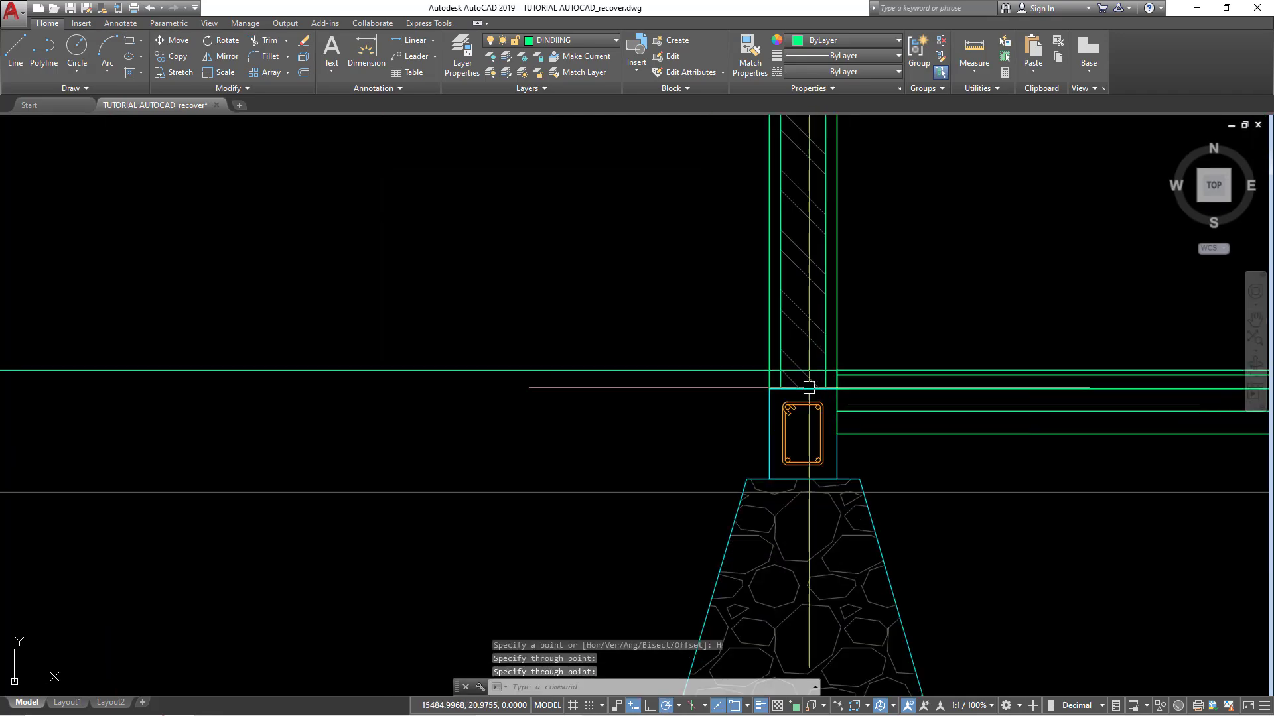
scroll(734, 379, down, 5)
key(Escape)
Step: Offset the construction line 20 units downward, then erase the extra line
text(o)
key(Return)
text(20)
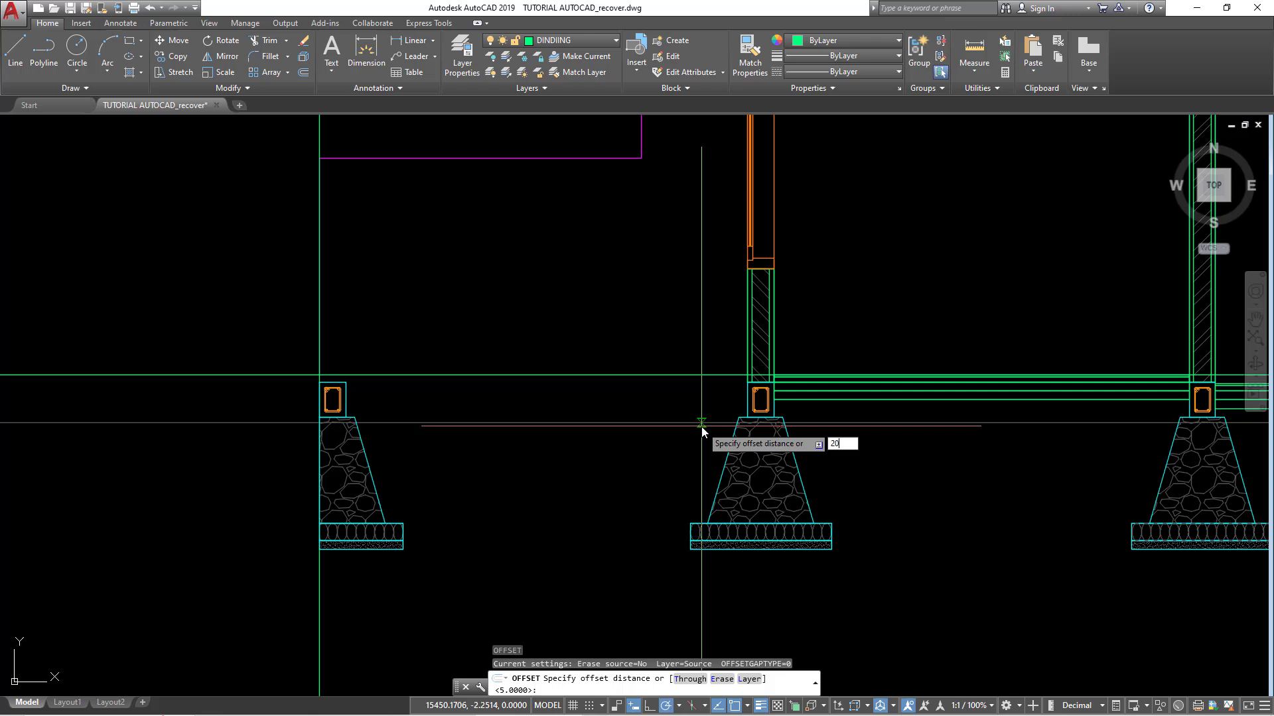
key(Return)
click(674, 374)
click(670, 398)
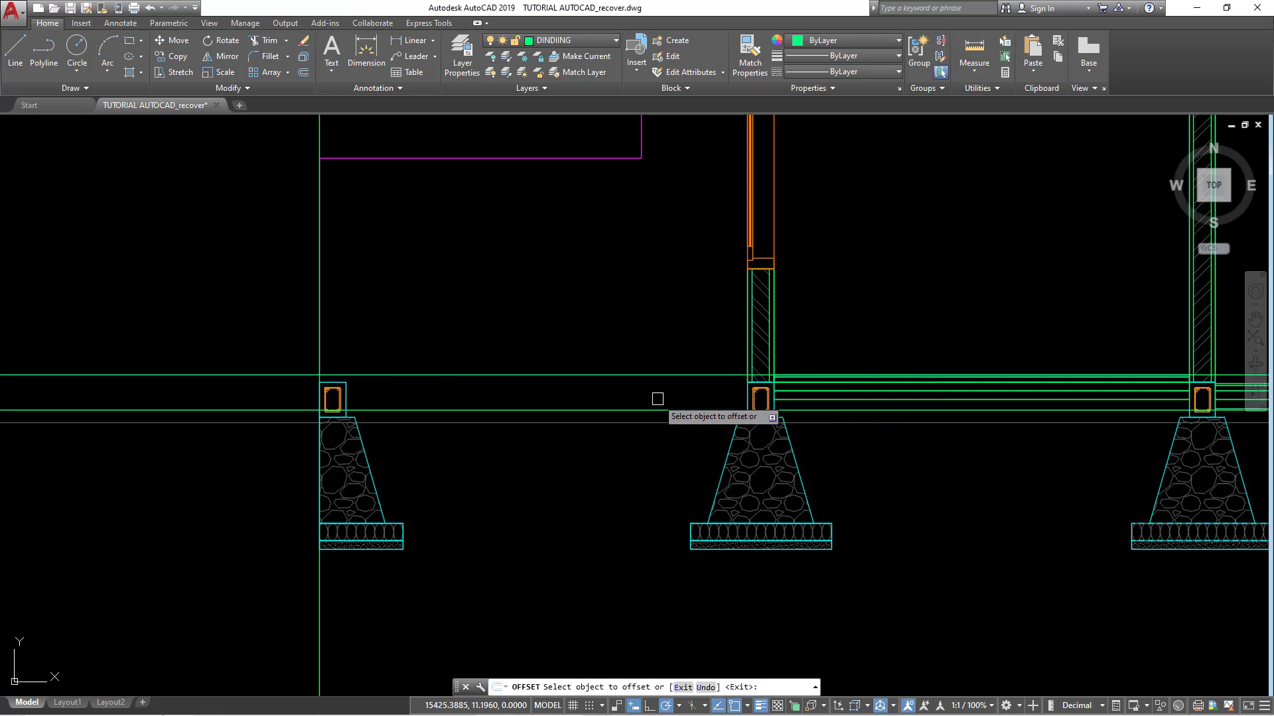
key(Escape)
click(635, 371)
key(Return)
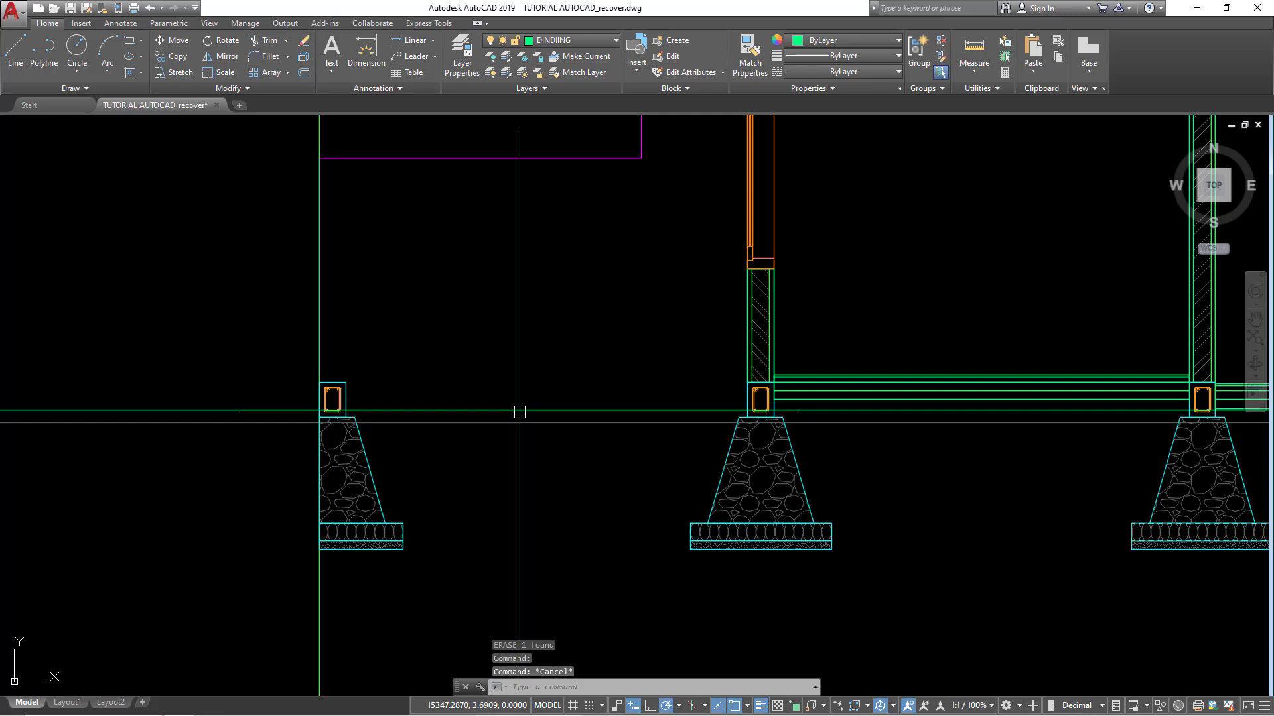
Step: Draw a line across the footing tops from left to right, then erase it
text(Pl)
key(Return)
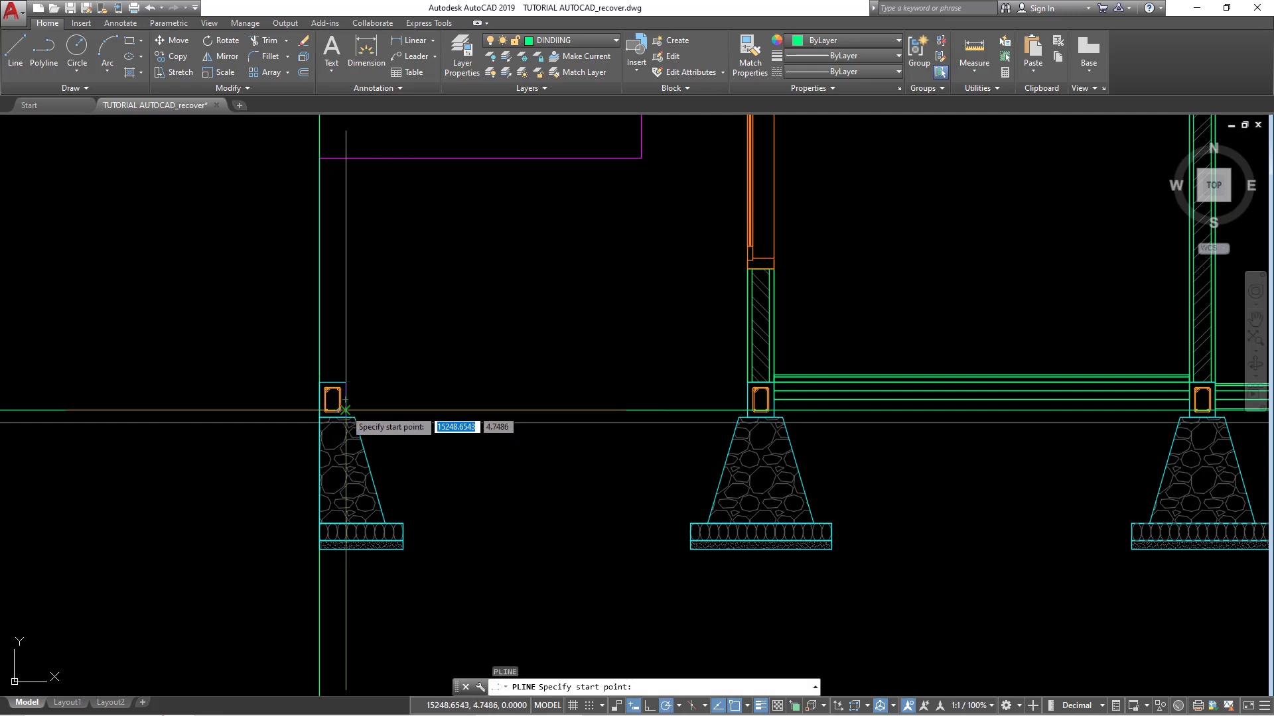
click(346, 410)
scroll(670, 415, up, 3)
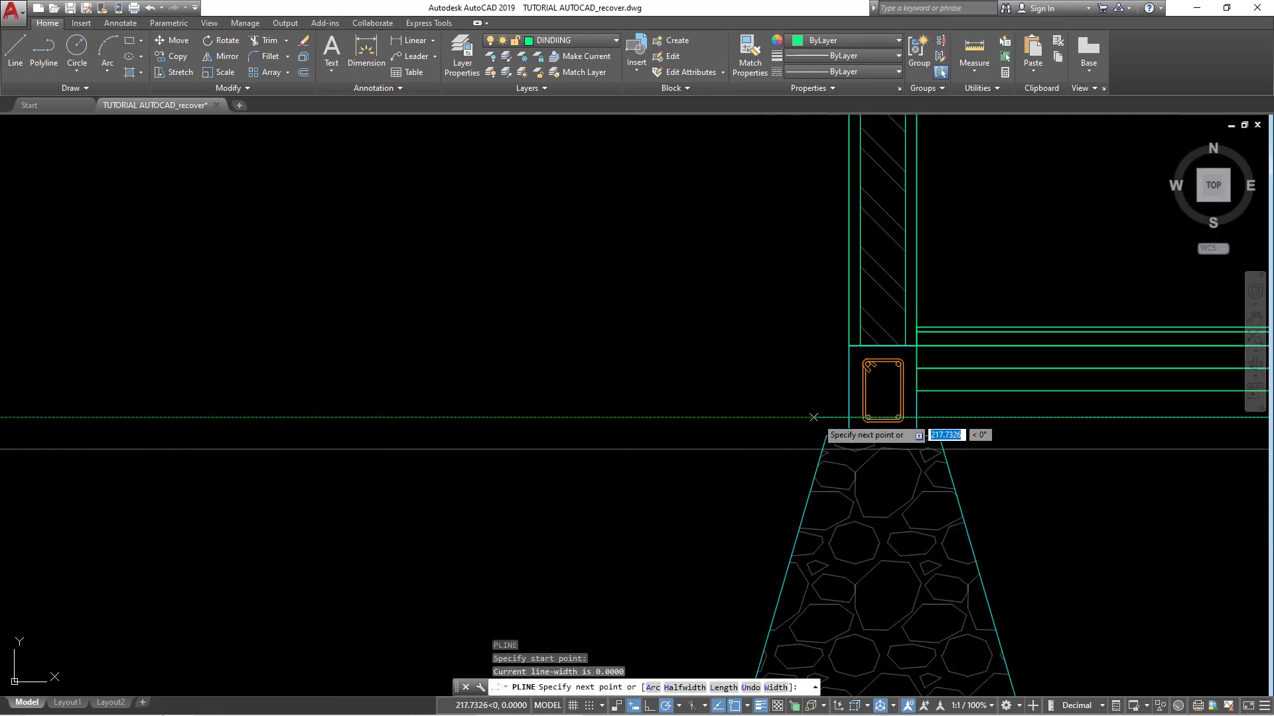
click(849, 436)
key(Return)
scroll(641, 433, down, 3)
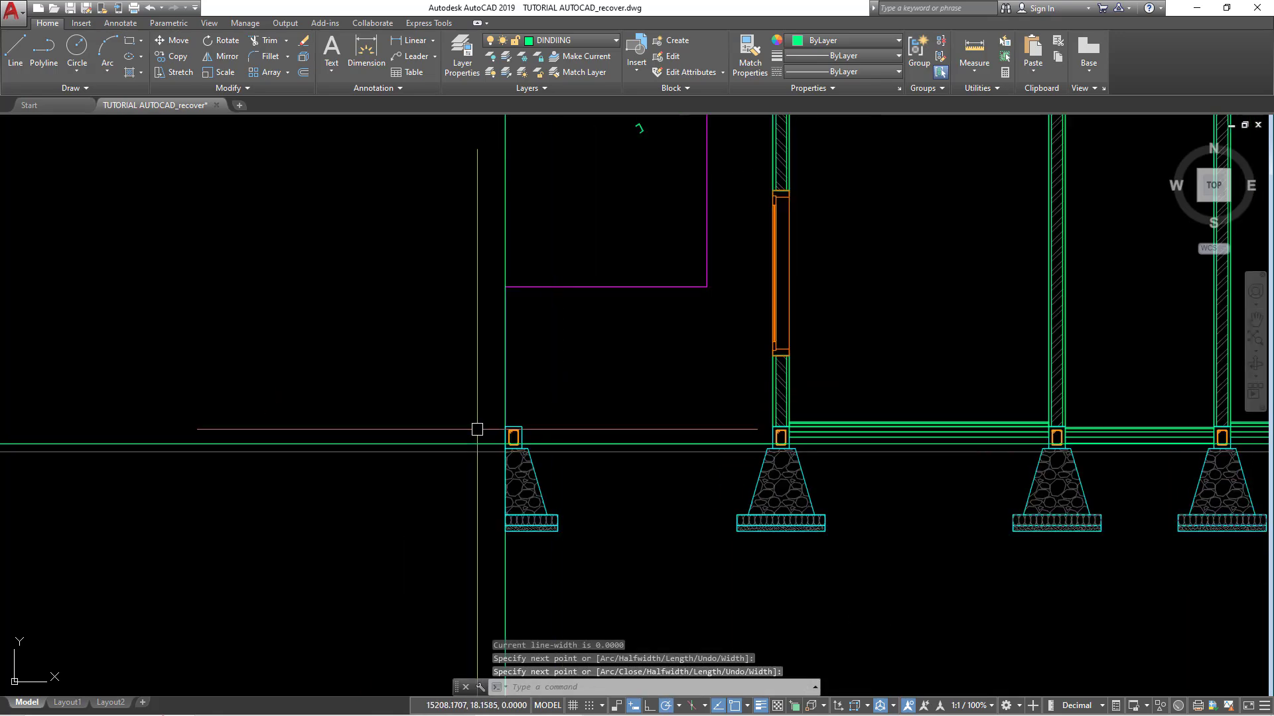
click(451, 442)
text(e)
key(Return)
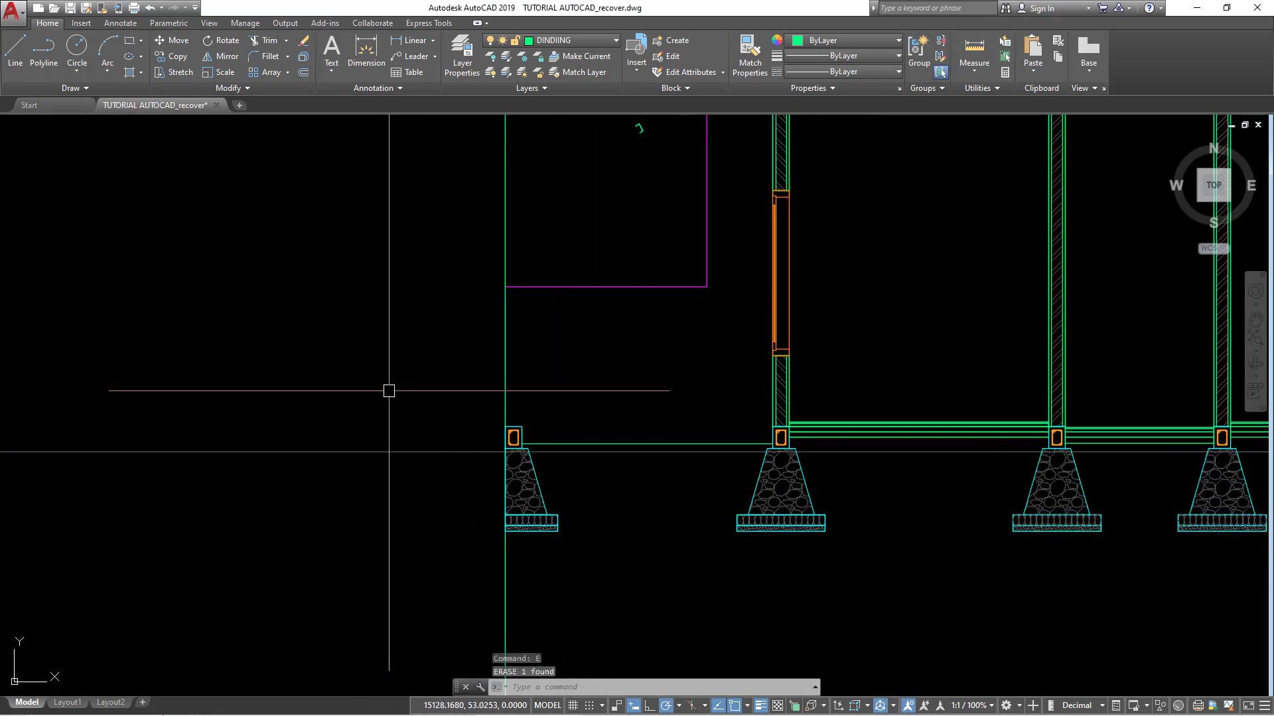
scroll(389, 390, down, 4)
middle_drag(801, 306, 645, 517)
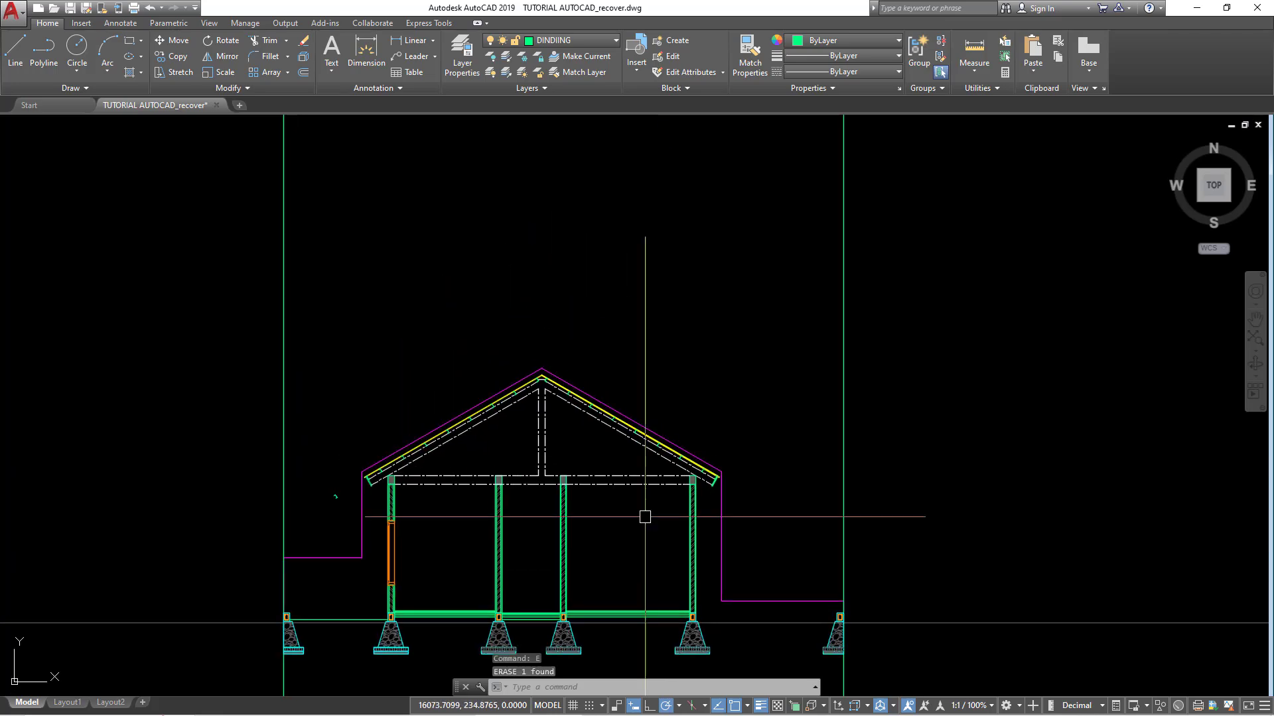
scroll(645, 516, down, 3)
scroll(657, 199, up, 4)
scroll(639, 250, up, 3)
scroll(611, 252, up, 2)
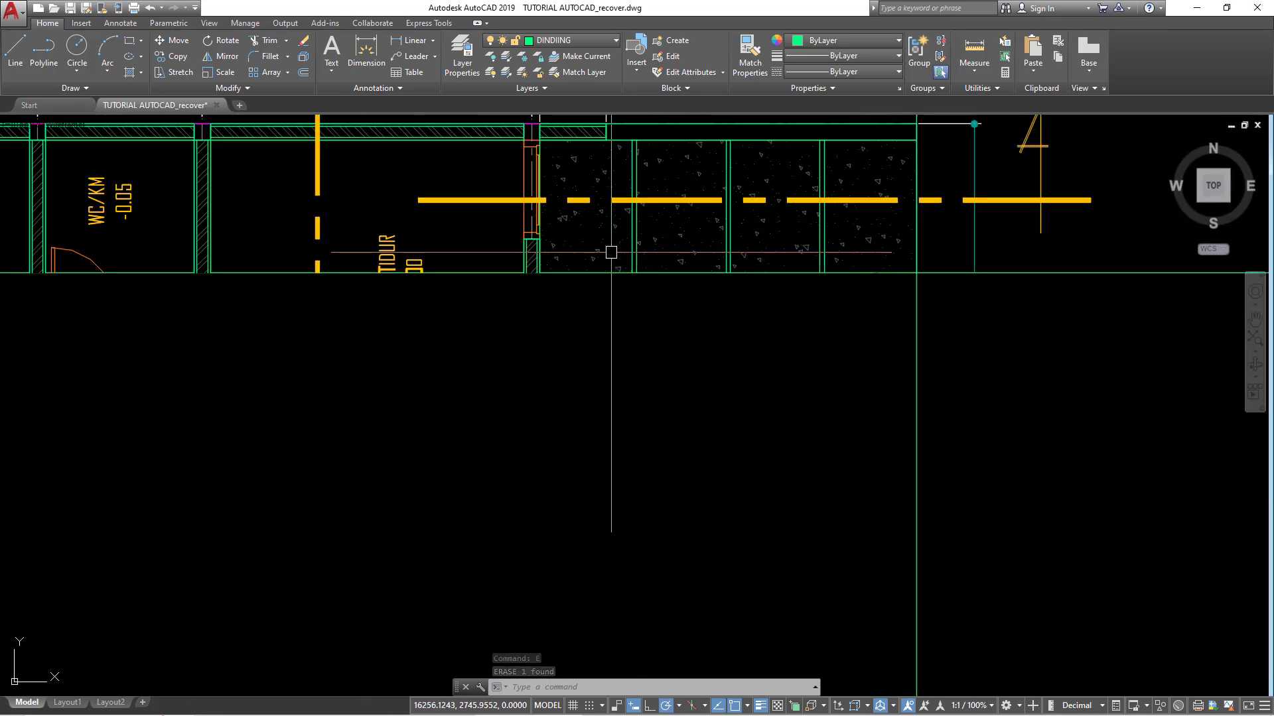
middle_drag(611, 252, 591, 321)
scroll(593, 361, down, 3)
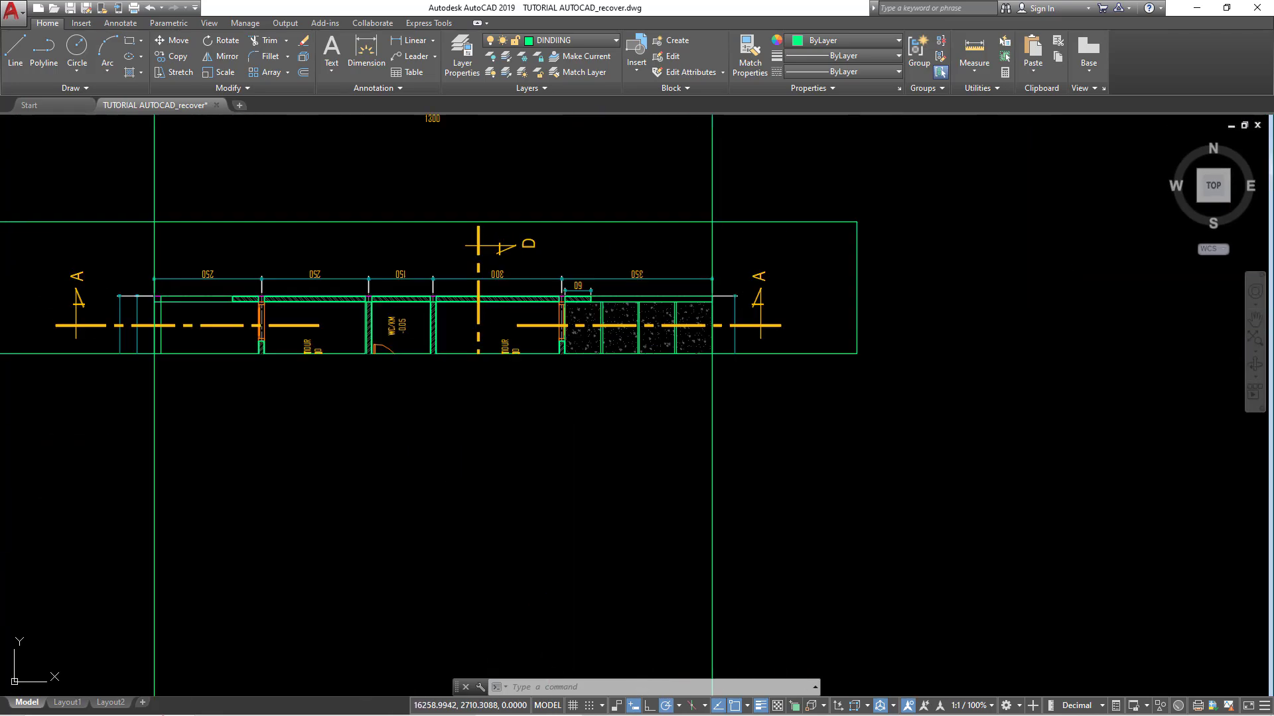
scroll(524, 431, down, 3)
scroll(523, 432, up, 1)
scroll(271, 410, up, 2)
scroll(271, 410, up, 2)
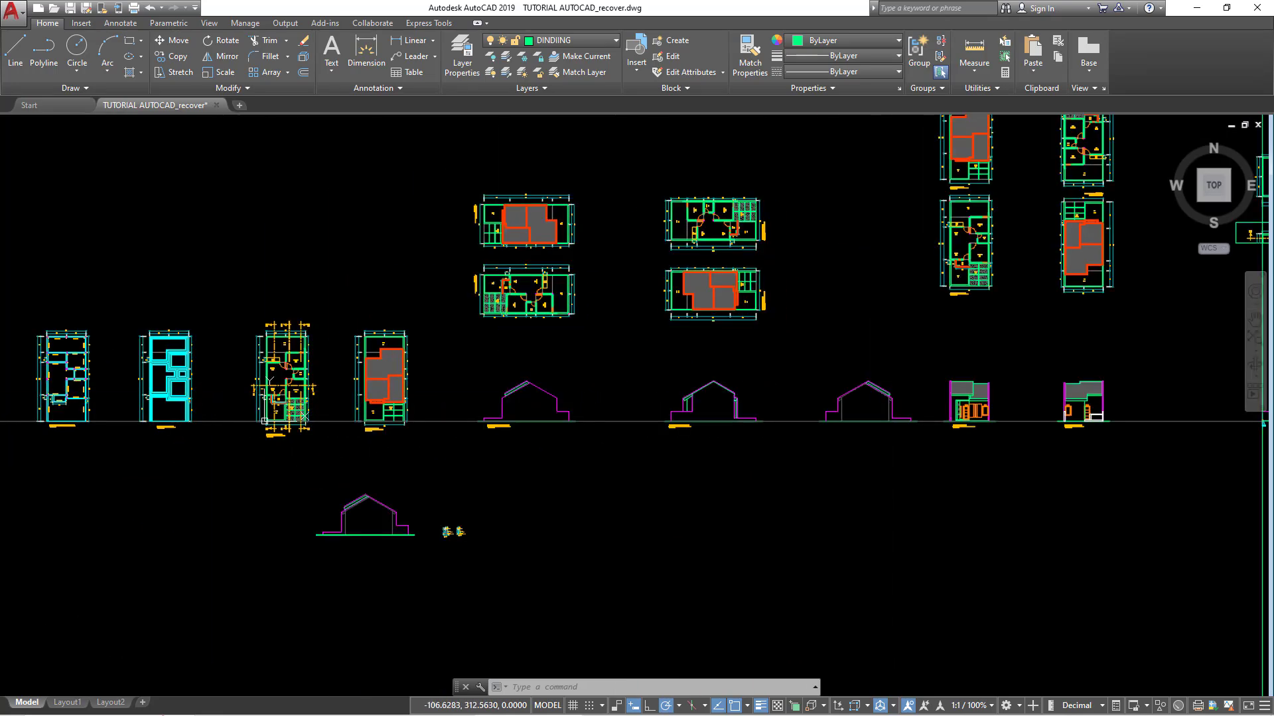
scroll(272, 408, up, 2)
scroll(285, 398, up, 2)
scroll(300, 385, up, 2)
scroll(300, 385, down, 4)
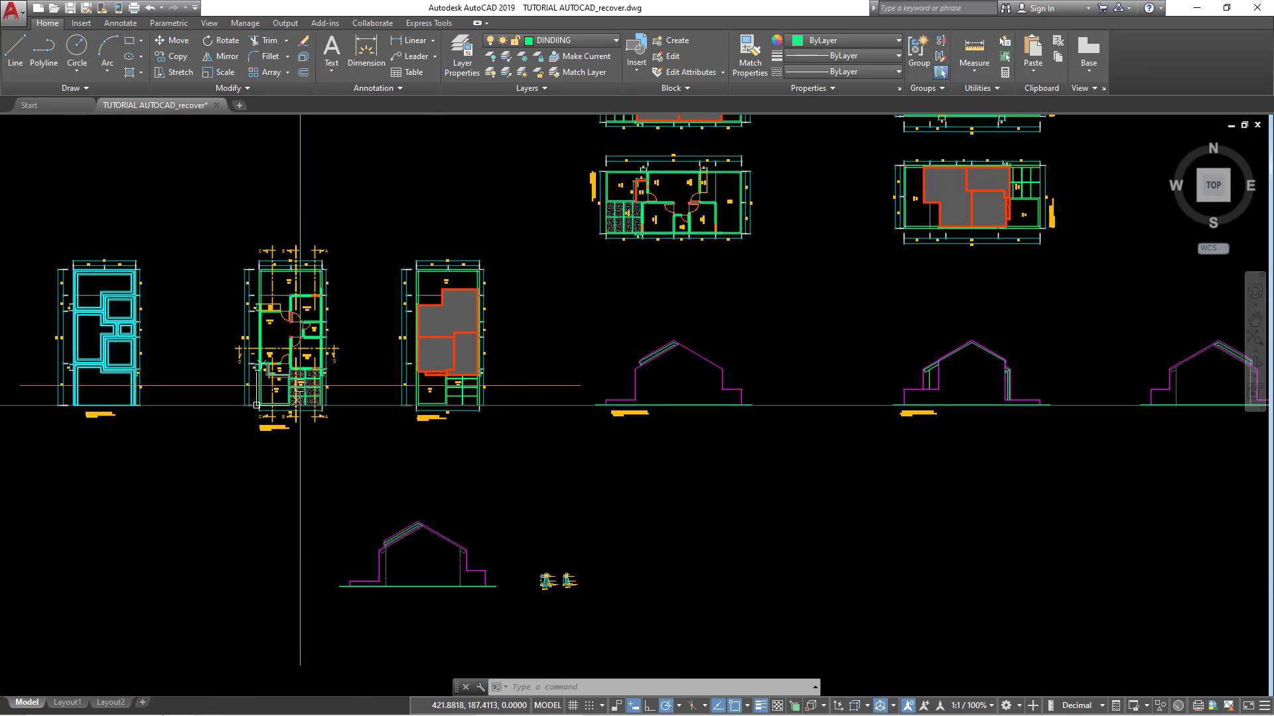
scroll(654, 449, down, 2)
scroll(730, 361, up, 3)
scroll(729, 361, up, 3)
scroll(729, 361, up, 2)
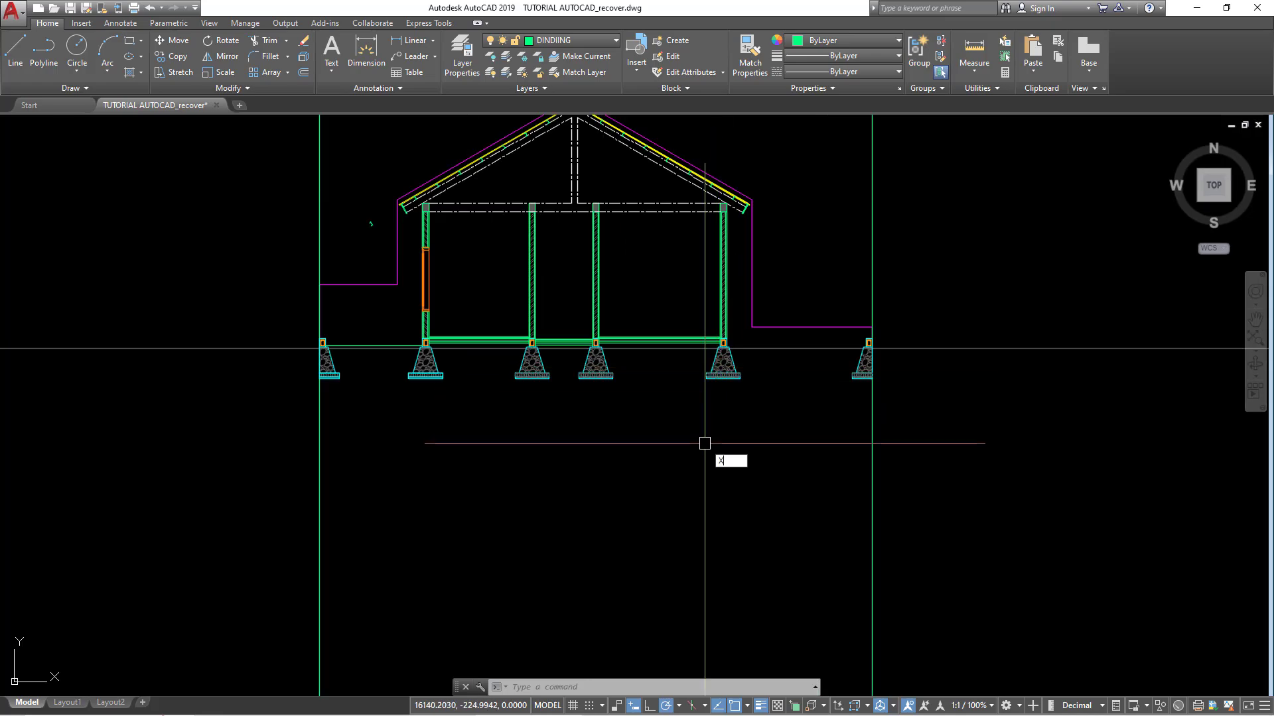
Step: Start a horizontal construction line, then cancel it
text(l)
key(Return)
text(h)
key(Return)
scroll(421, 351, up, 4)
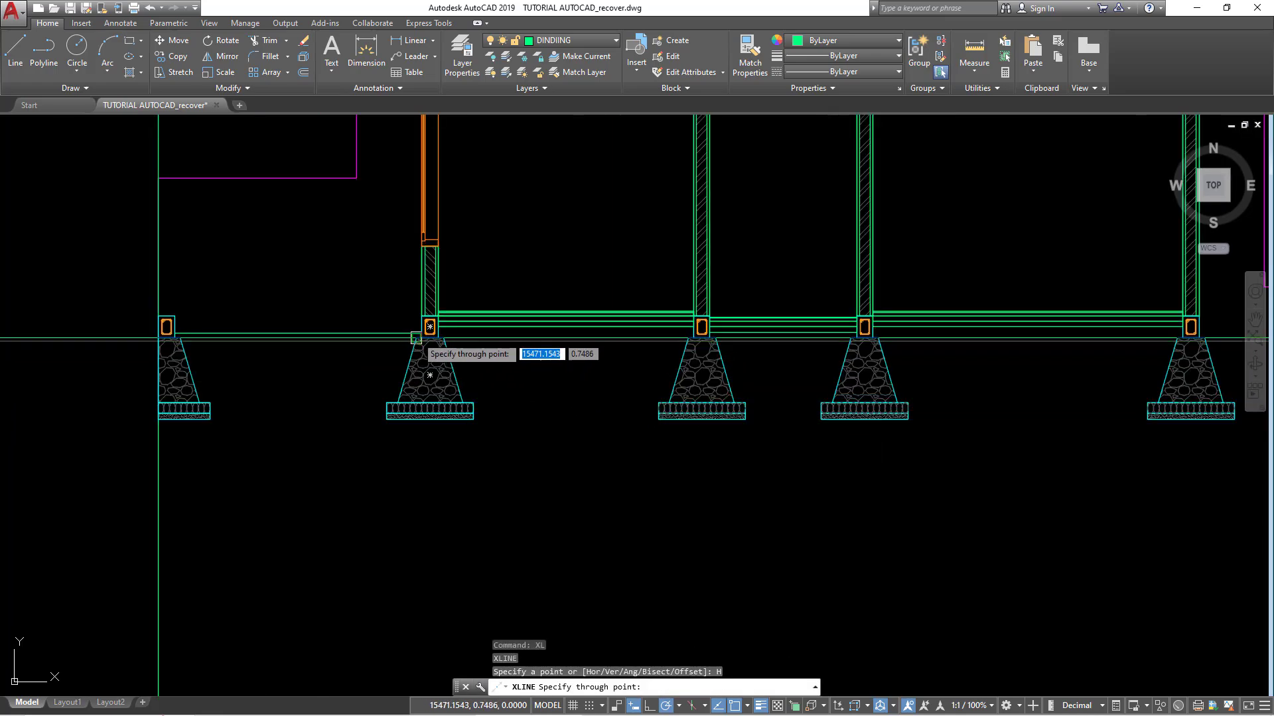
scroll(416, 339, up, 1)
scroll(416, 338, down, 1)
scroll(750, 415, down, 4)
key(Escape)
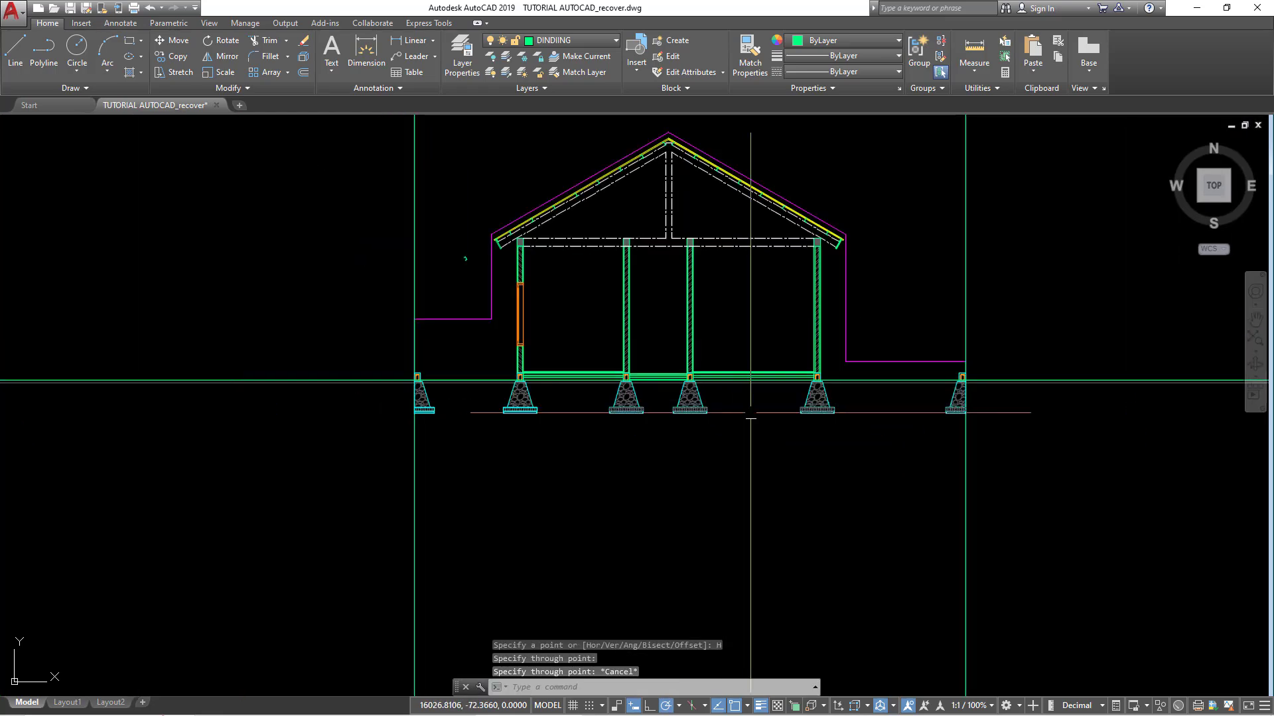
scroll(904, 370, up, 5)
scroll(904, 368, up, 3)
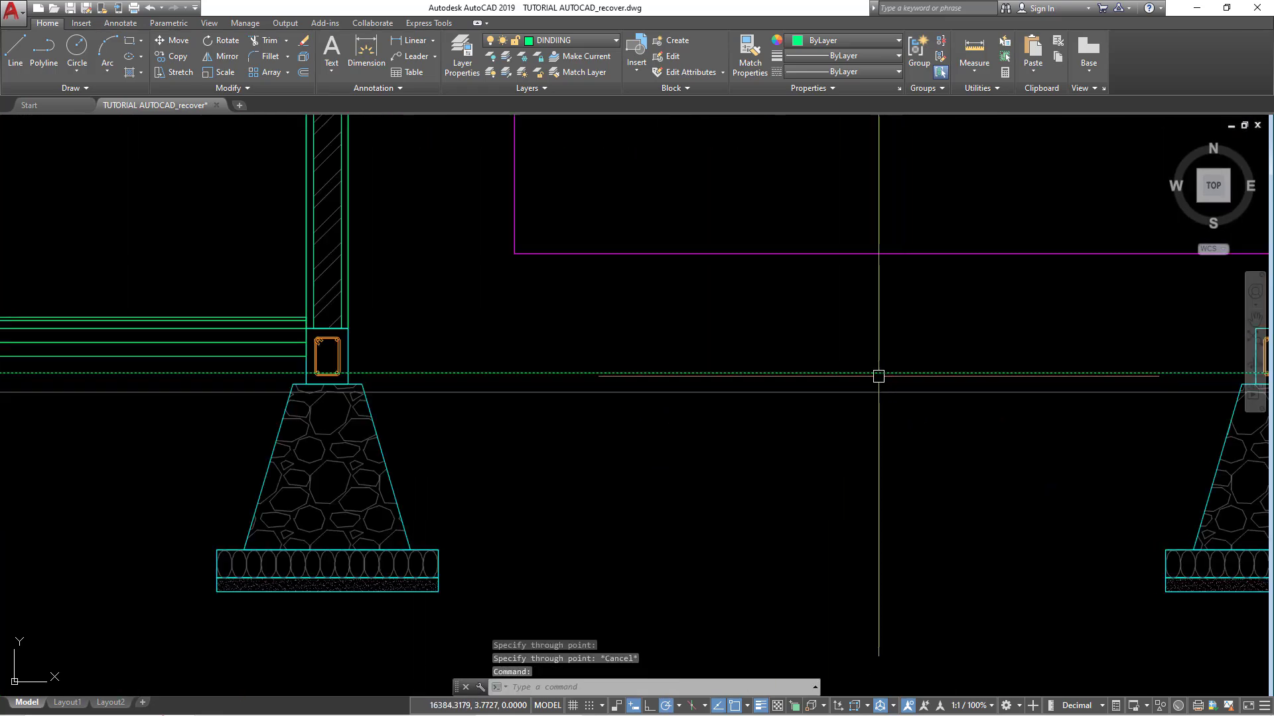
scroll(878, 376, down, 6)
key(Escape)
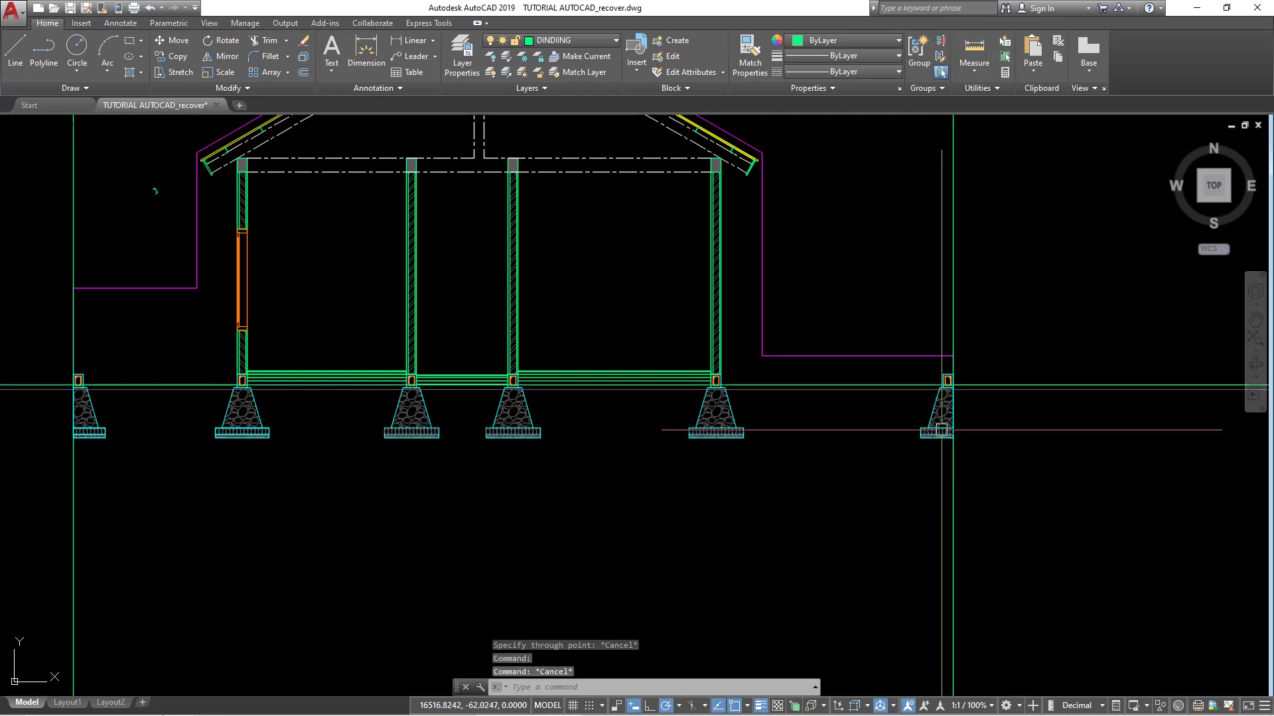
Step: Select the rightmost footing and start a line at its top corner, then cancel
click(940, 431)
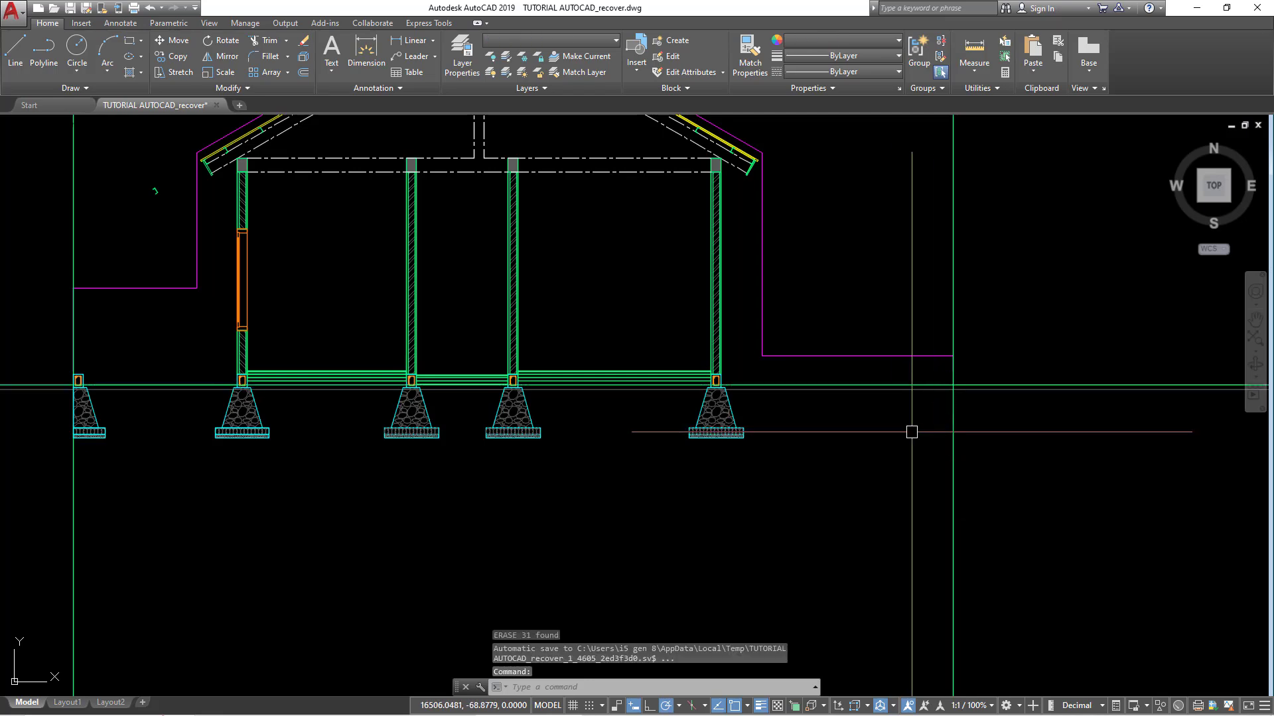
scroll(702, 367, up, 3)
scroll(710, 394, up, 2)
scroll(784, 414, up, 1)
scroll(785, 414, down, 2)
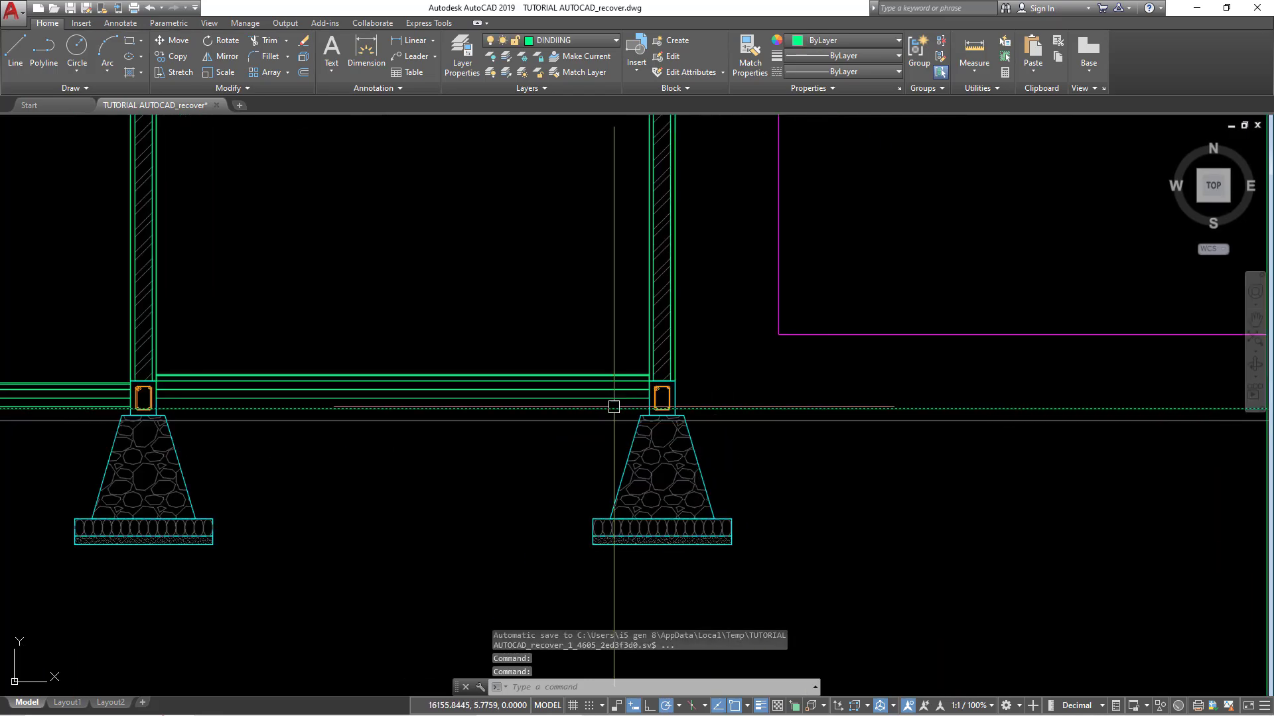
text(l)
key(Return)
scroll(661, 410, up, 2)
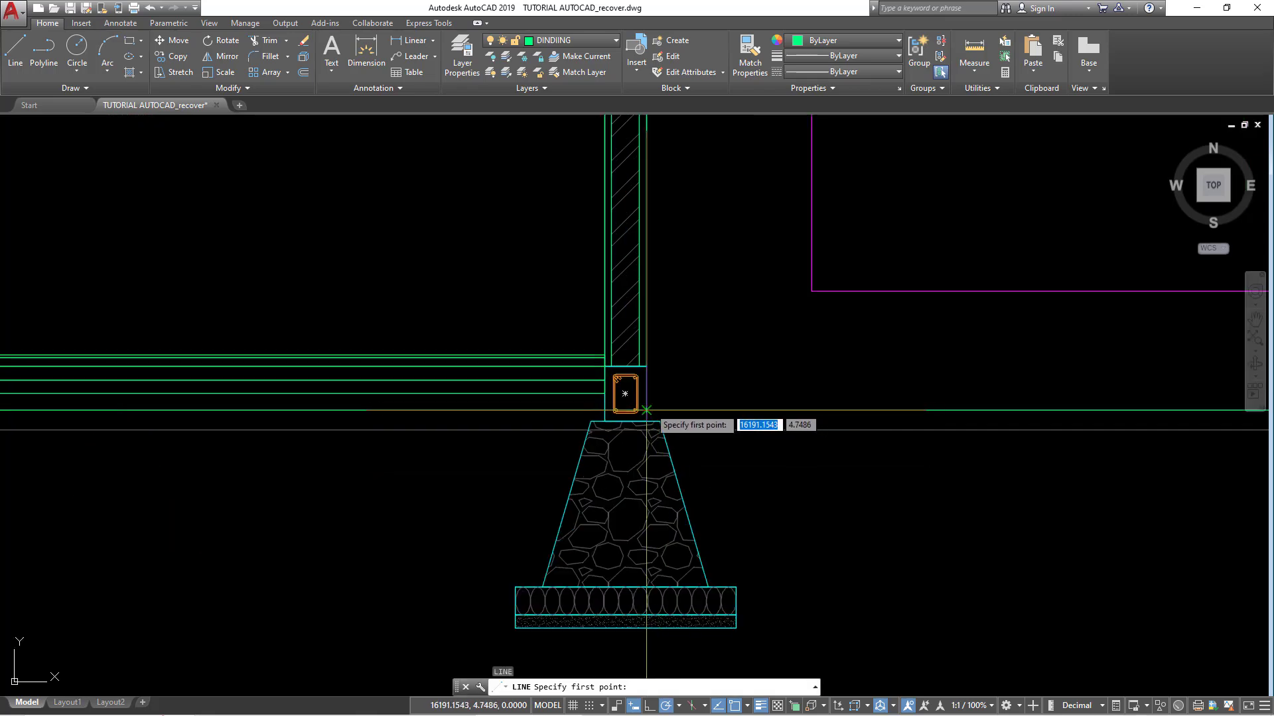
click(661, 410)
scroll(564, 446, down, 4)
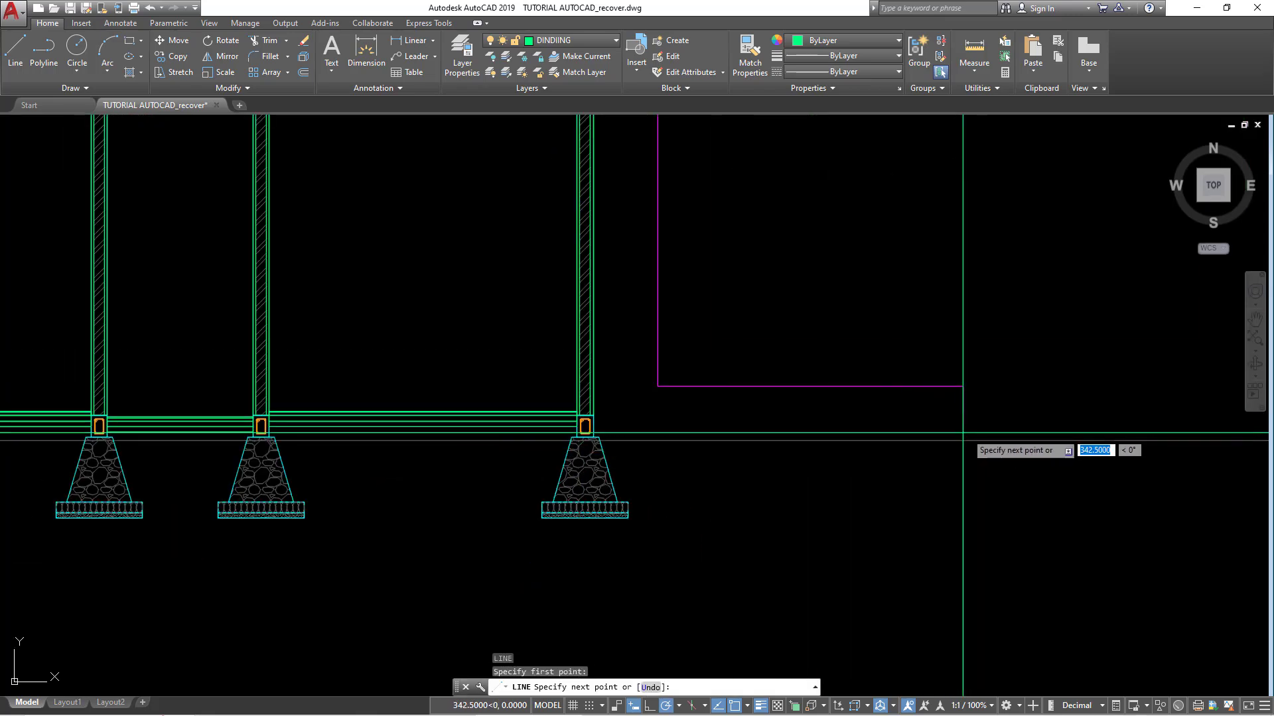
key(Escape)
Step: Erase the stray vertical line and the horizontal line below the right footings
click(963, 475)
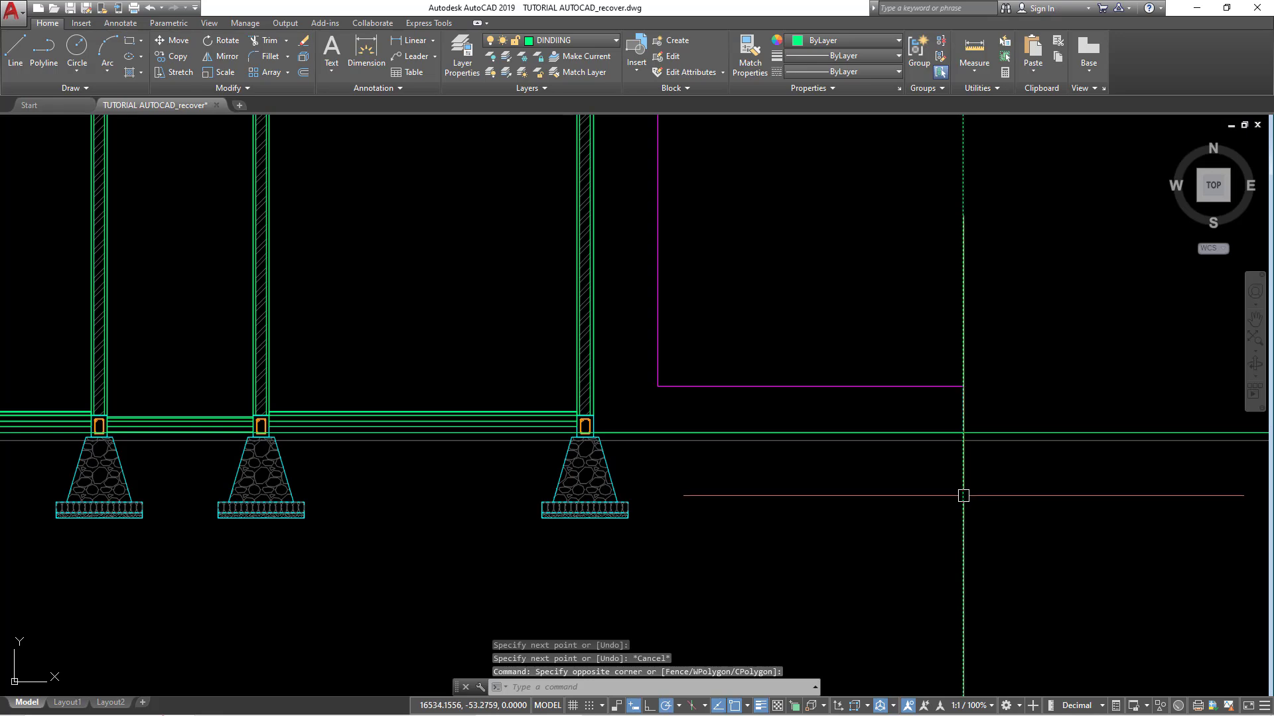
click(963, 495)
text(e)
key(Return)
scroll(992, 497, down, 1)
scroll(992, 495, down, 1)
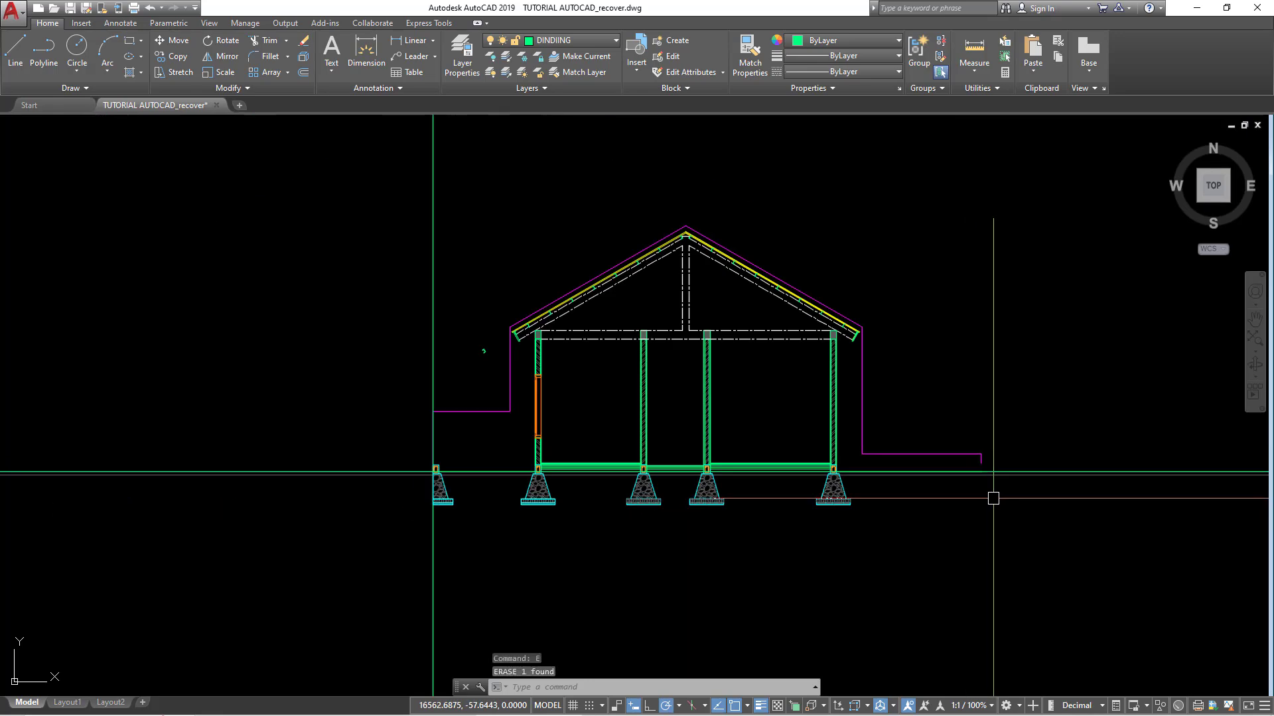
scroll(991, 495, up, 1)
key(super)
key(super)
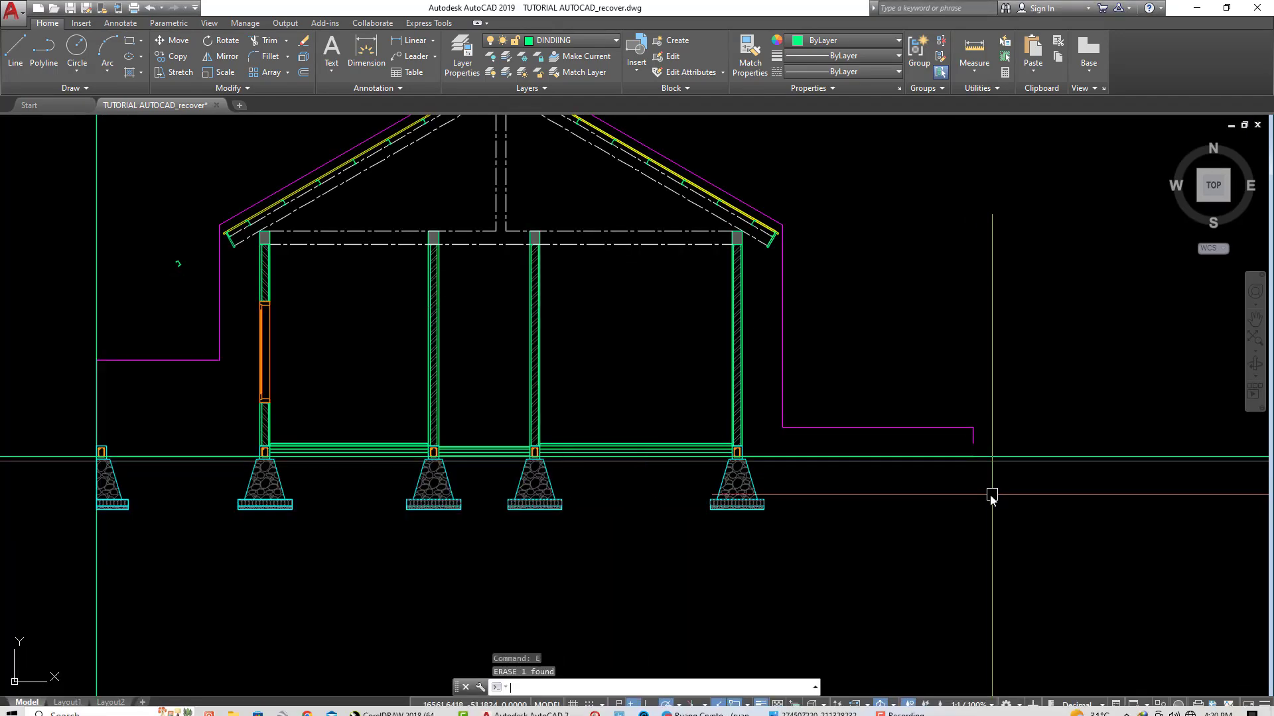
scroll(987, 494, up, 2)
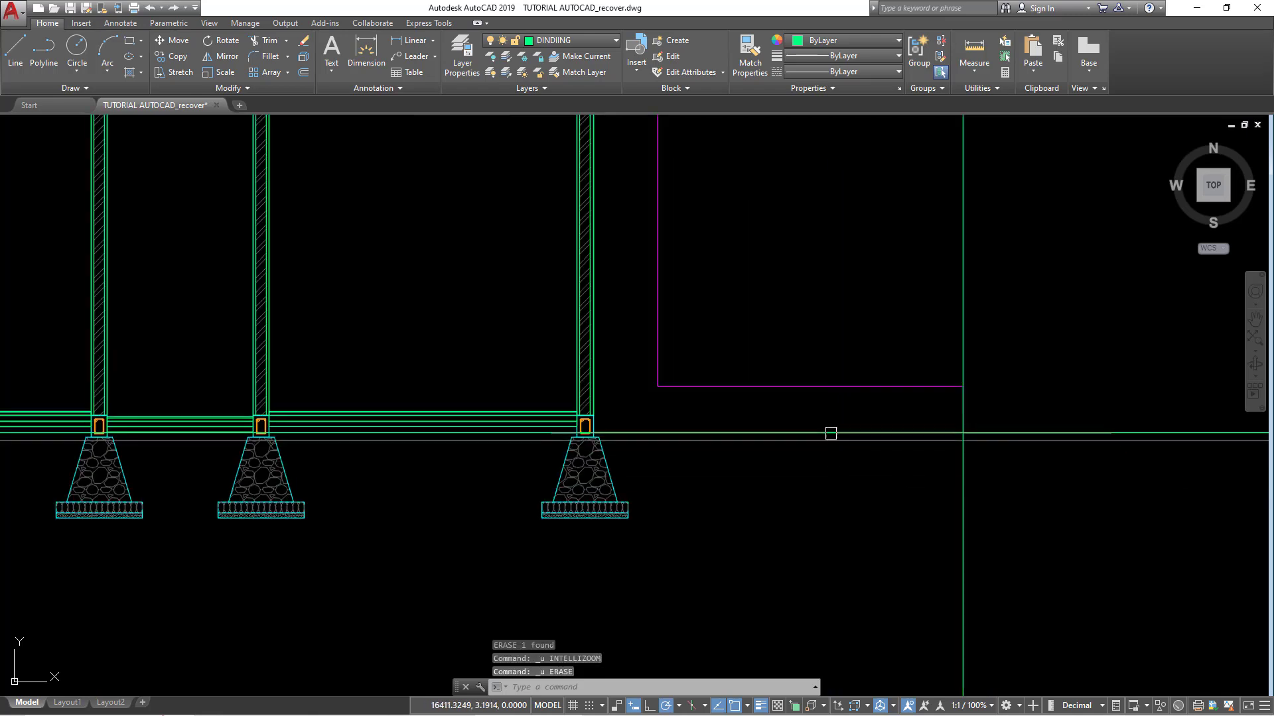
click(1005, 436)
text(e)
key(Return)
Step: Offset the ground line 10 units downward
middle_drag(747, 474, 741, 448)
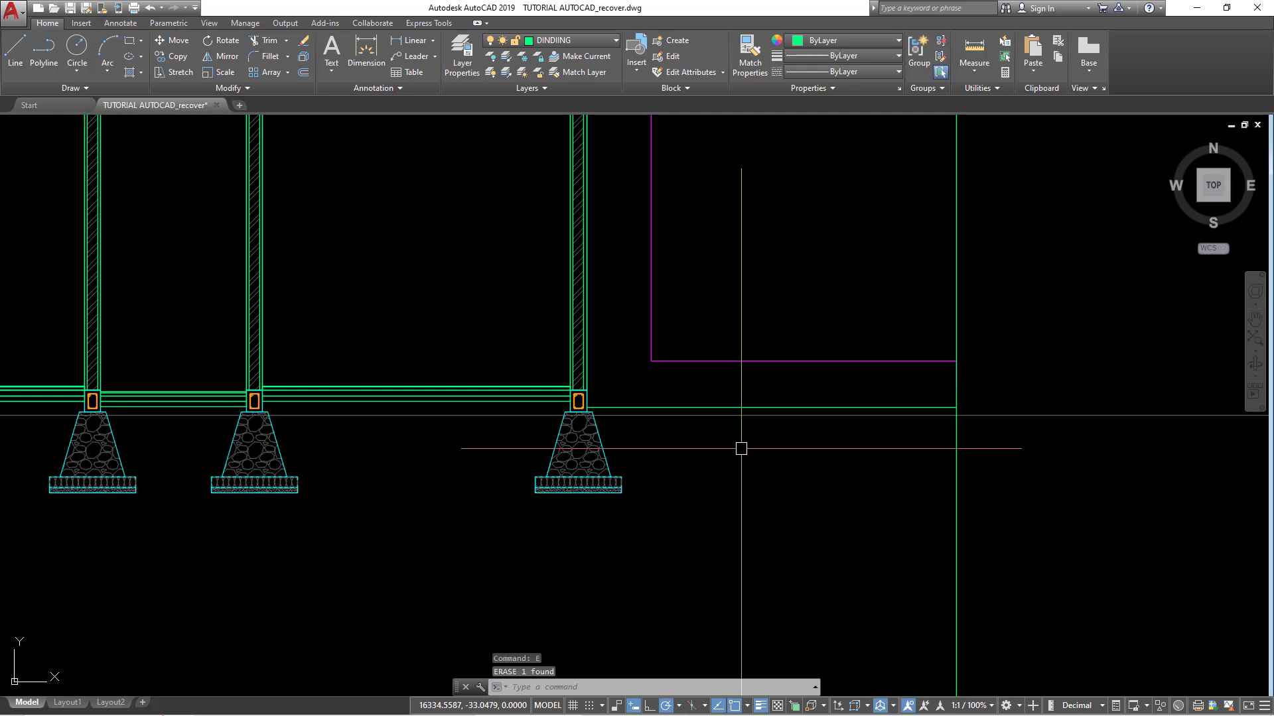
scroll(741, 448, up, 2)
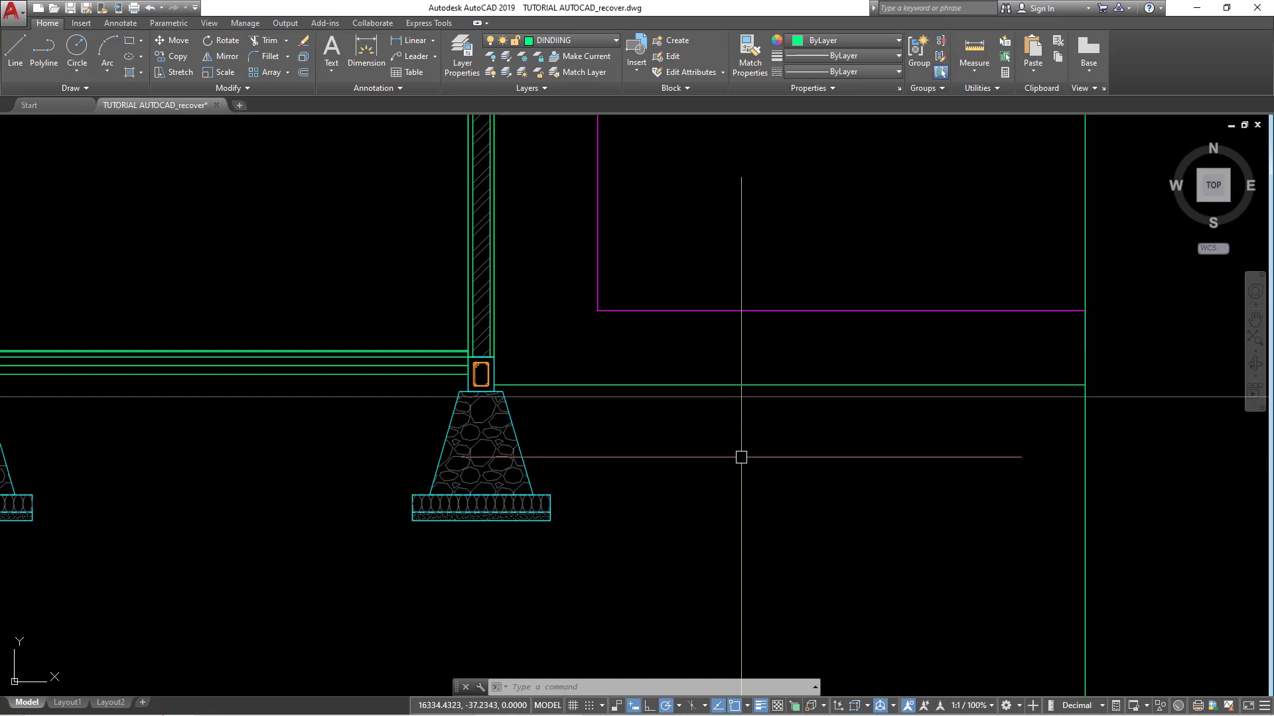
text(o)
key(Return)
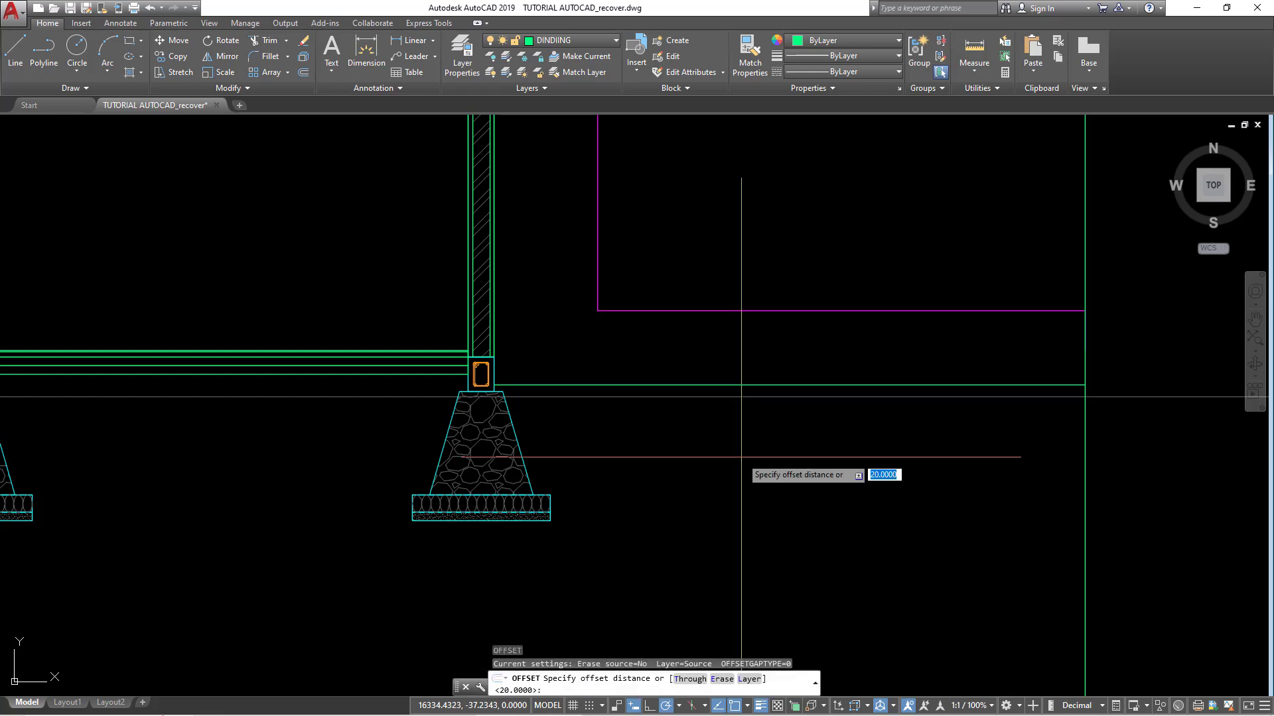
text(0)
key(Return)
scroll(604, 406, up, 2)
click(547, 372)
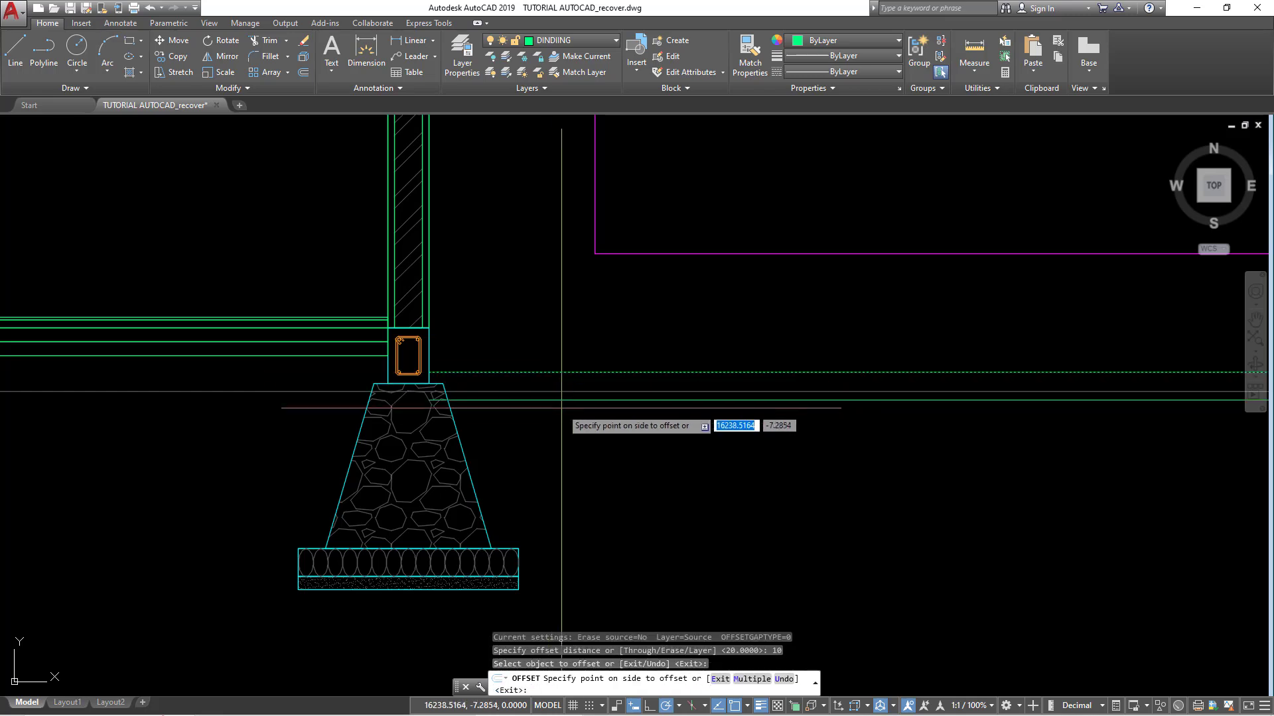
click(597, 432)
scroll(650, 463, down, 2)
key(Escape)
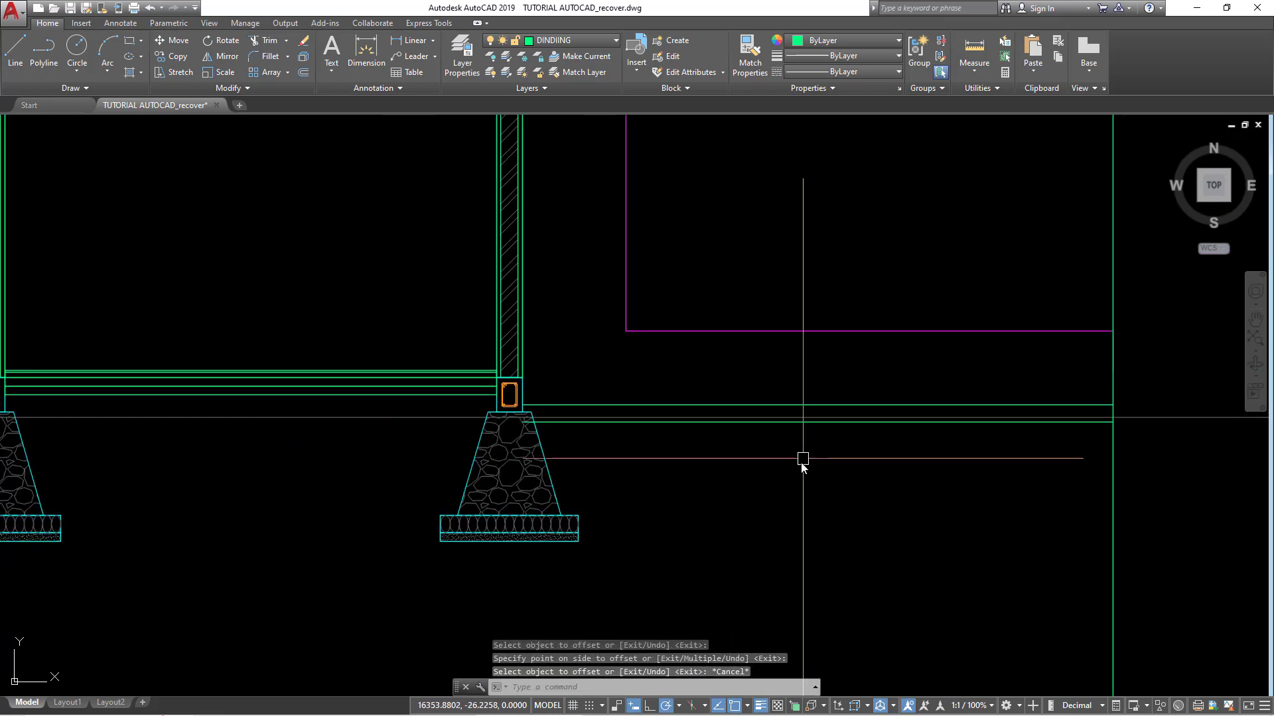
Step: Offset the new line a further 5 units downward
text(o)
key(Return)
text(5)
key(Return)
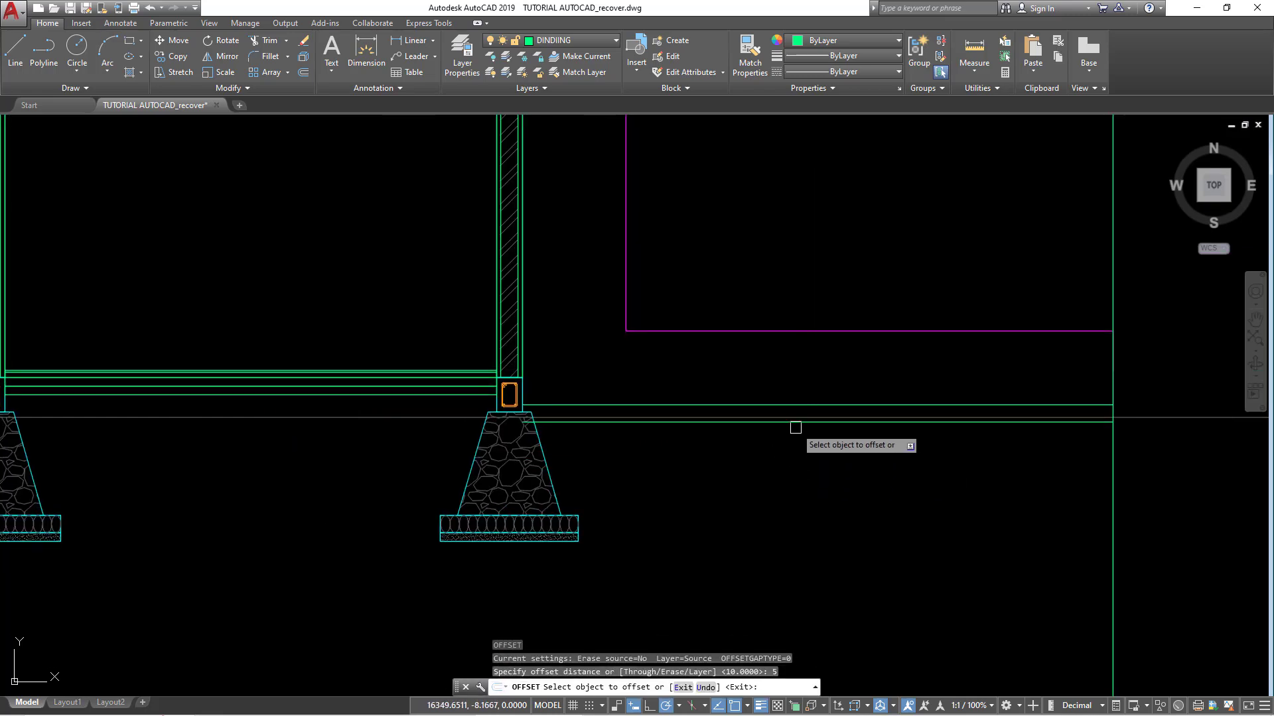
click(795, 425)
click(898, 483)
scroll(862, 478, down, 2)
scroll(613, 459, up, 4)
key(Escape)
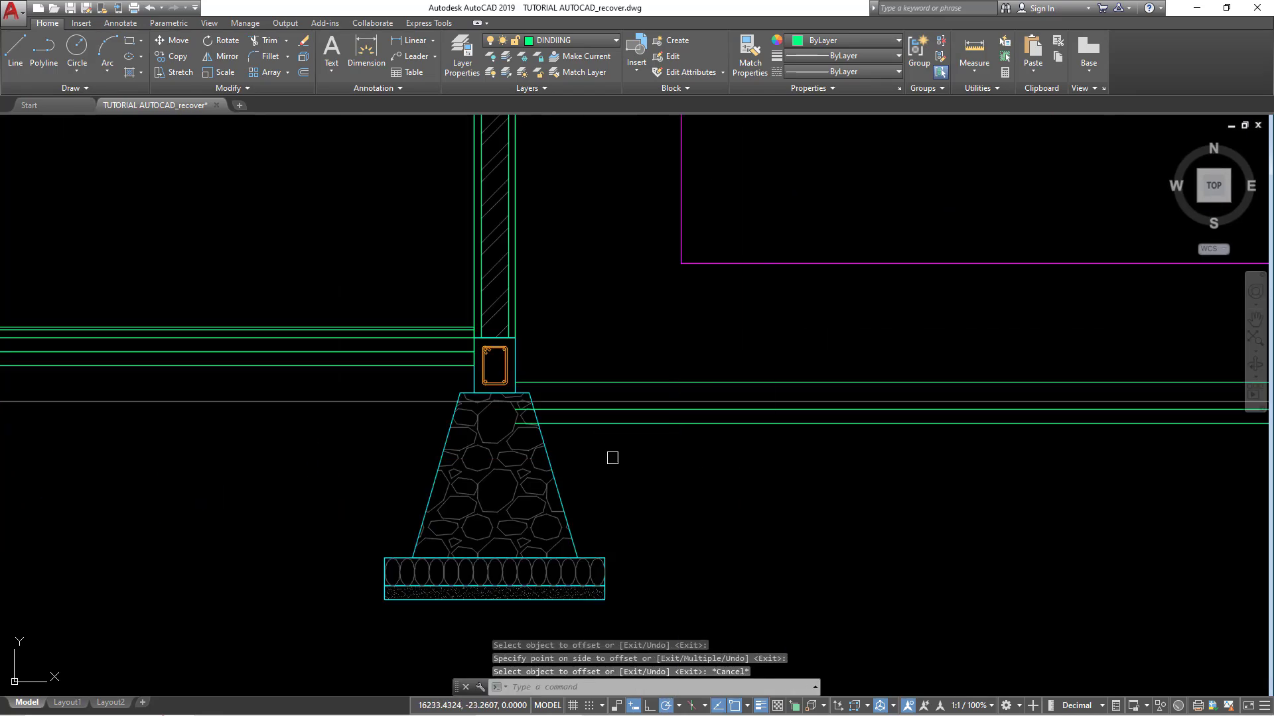
scroll(531, 438, up, 4)
key(Escape)
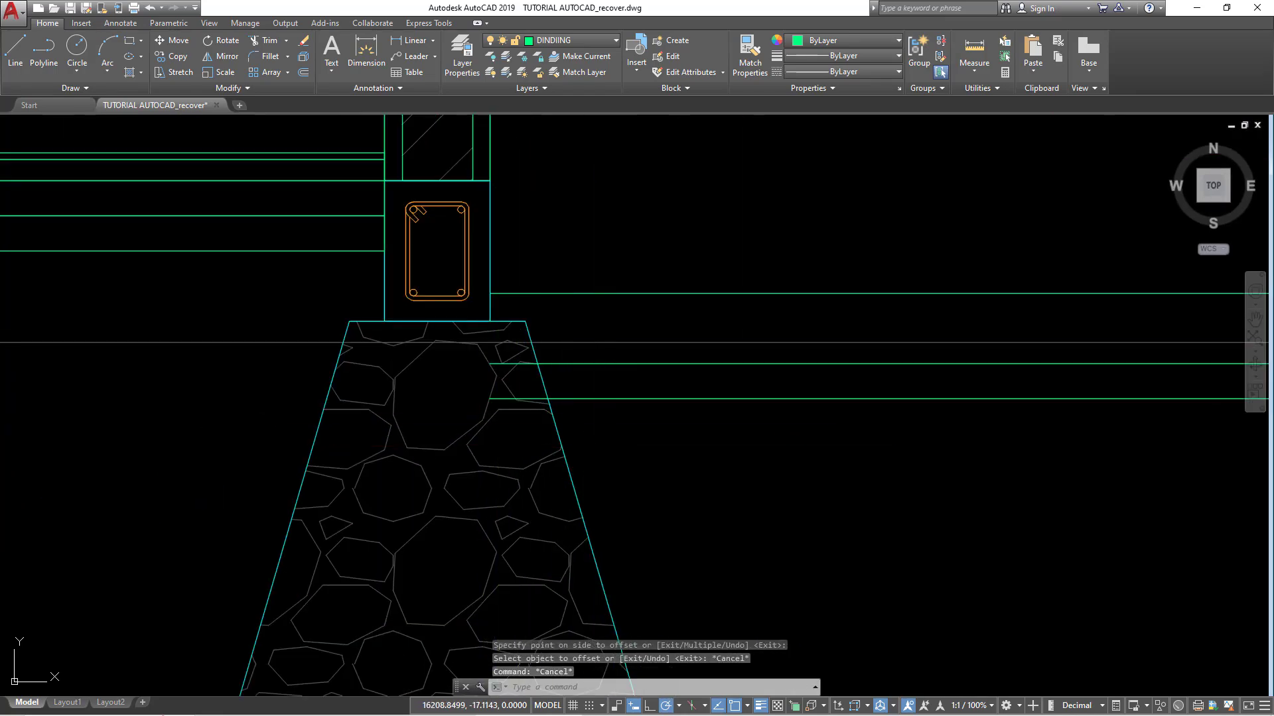
Step: Trim the green lines back to the footing's sloped edge
scroll(553, 414, up, 4)
text(tr)
key(Return)
click(550, 410)
key(Escape)
key(Escape)
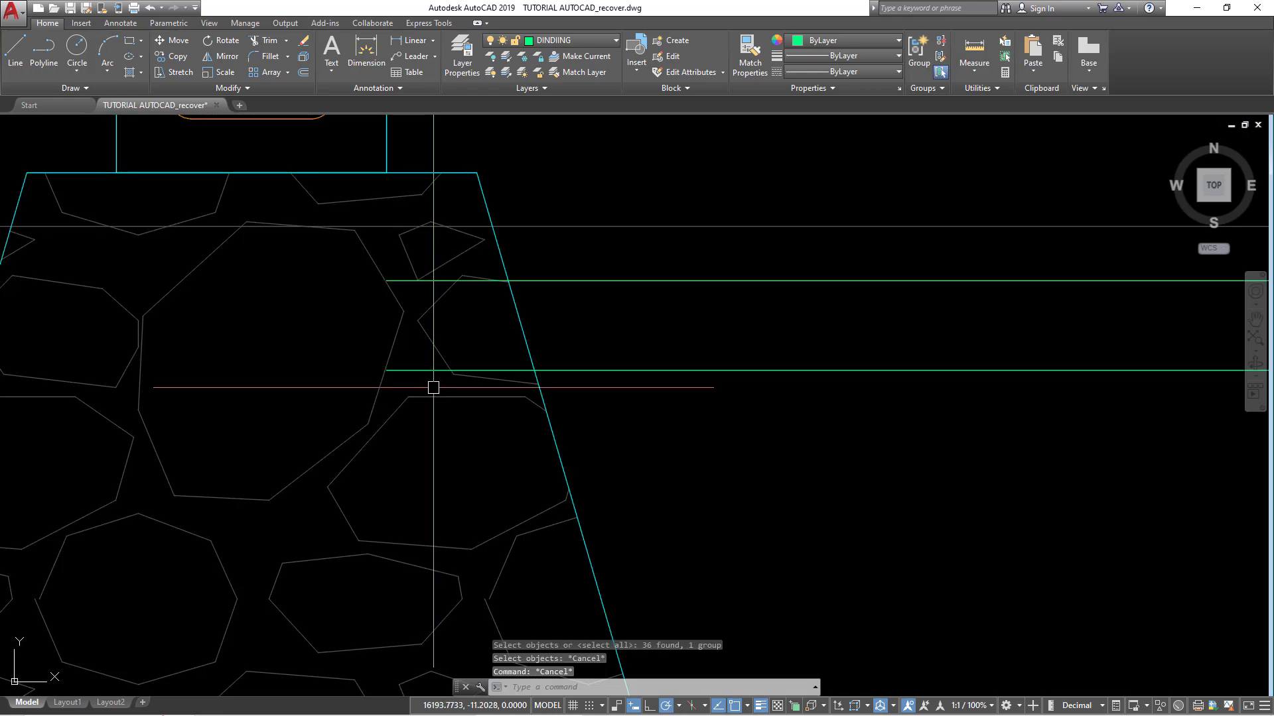
text(tr)
key(Return)
key(Return)
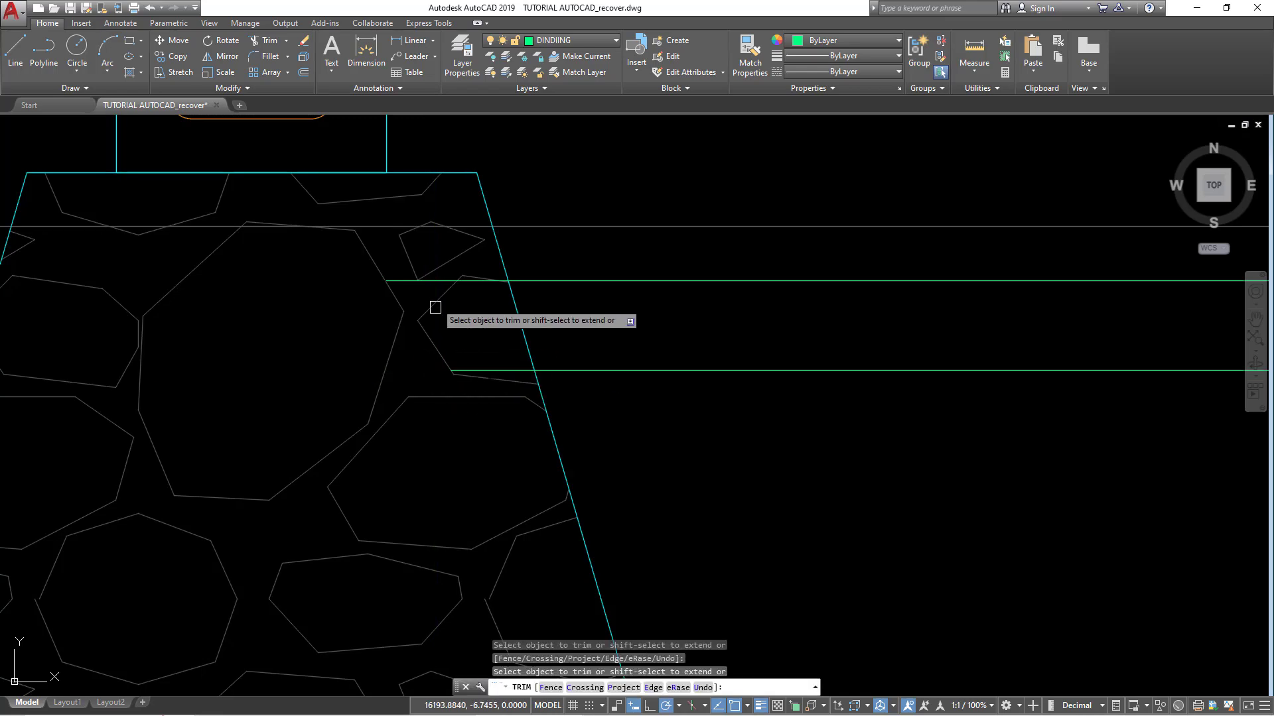
click(401, 279)
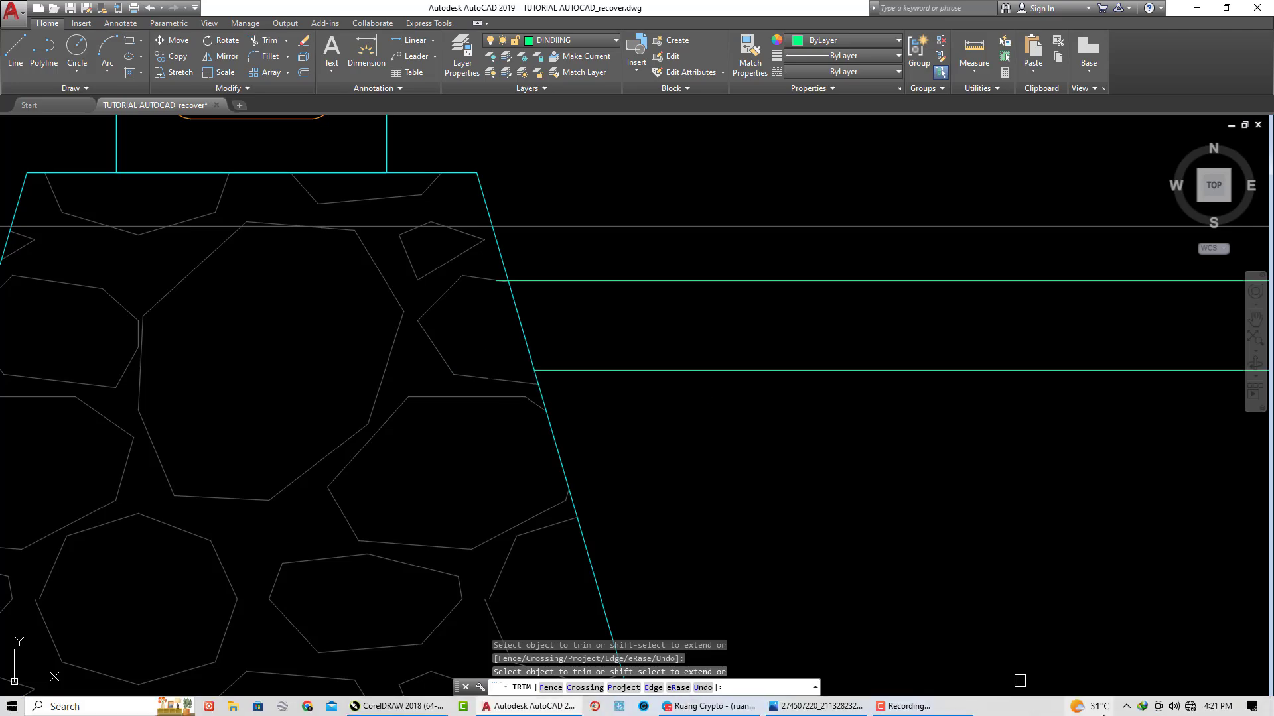
Step: End trimming and erase the extra vertical green line at the house section's left edge
key(Escape)
scroll(775, 541, down, 5)
scroll(690, 441, down, 3)
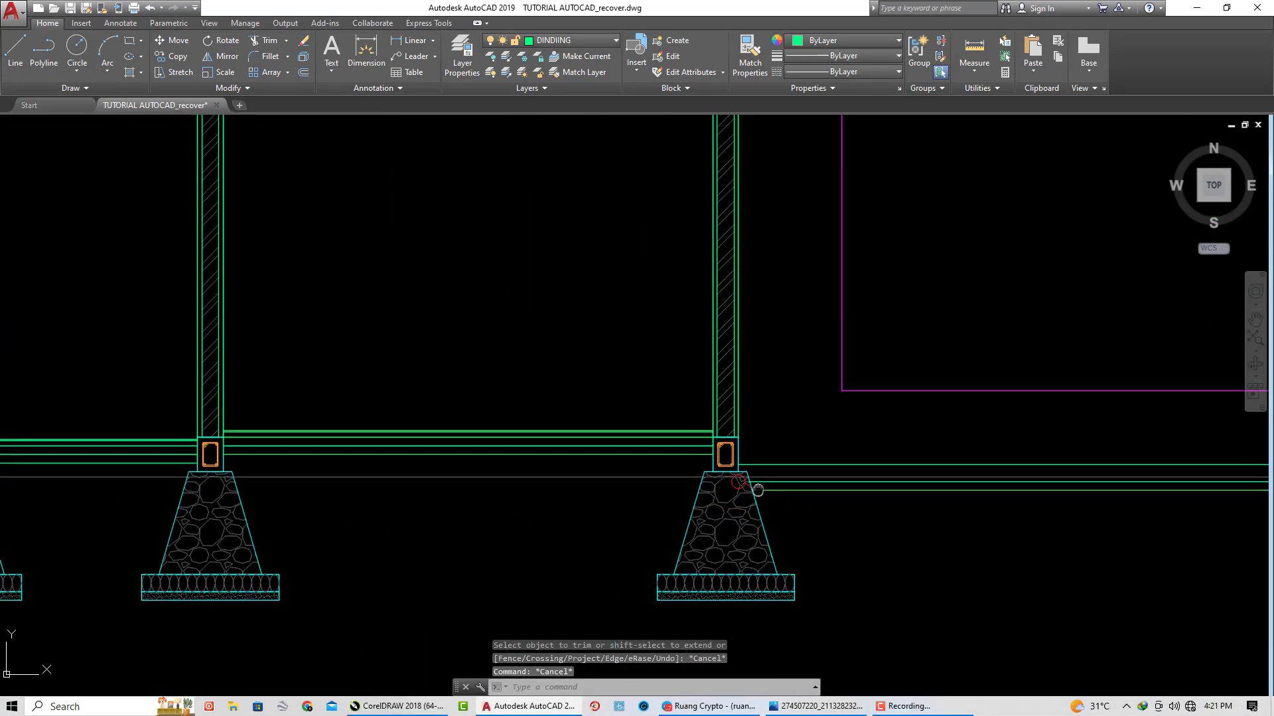
scroll(758, 468, down, 5)
scroll(462, 487, up, 1)
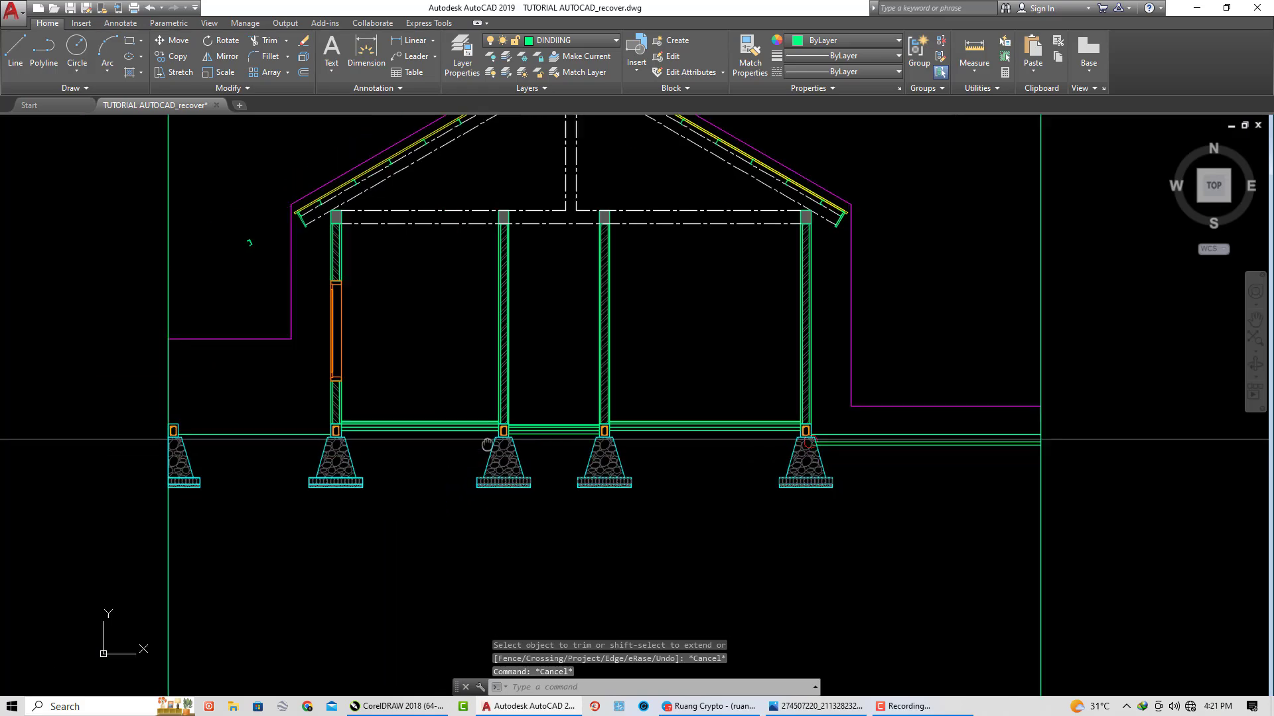
scroll(438, 464, up, 1)
scroll(412, 431, up, 1)
scroll(491, 457, down, 3)
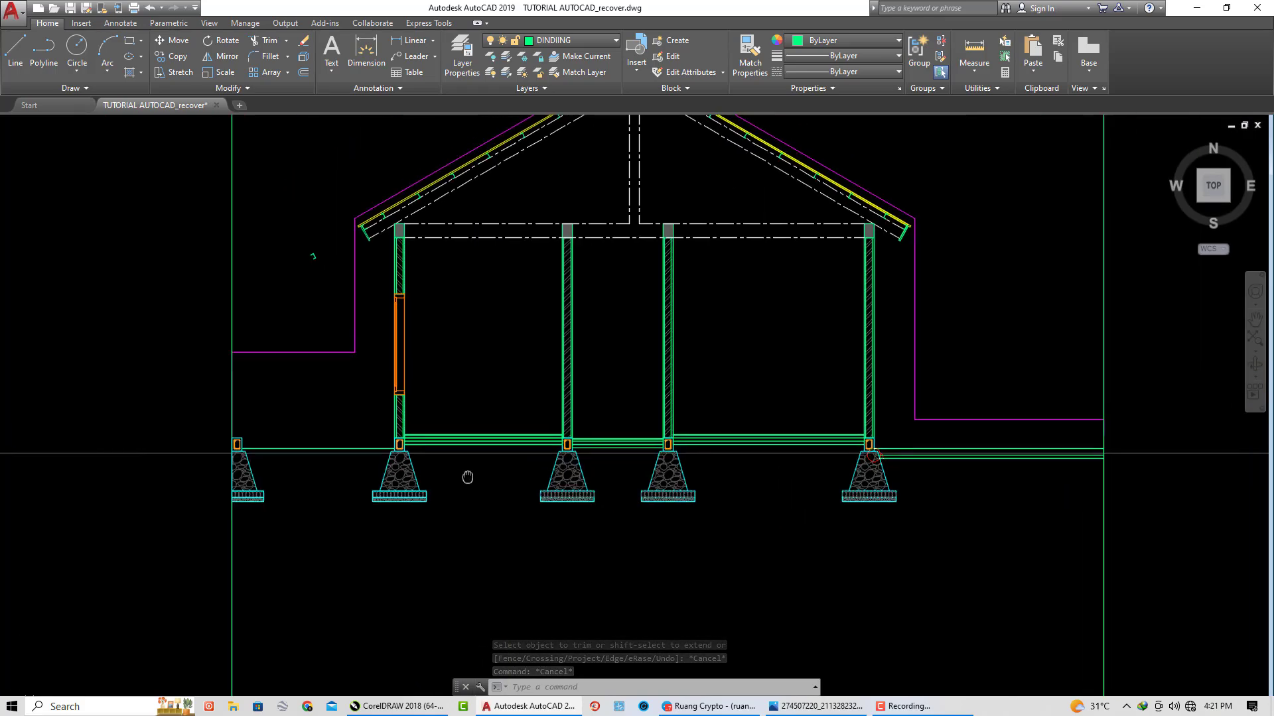
scroll(424, 498, up, 1)
middle_click(378, 514)
middle_click(377, 514)
middle_drag(793, 473, 375, 423)
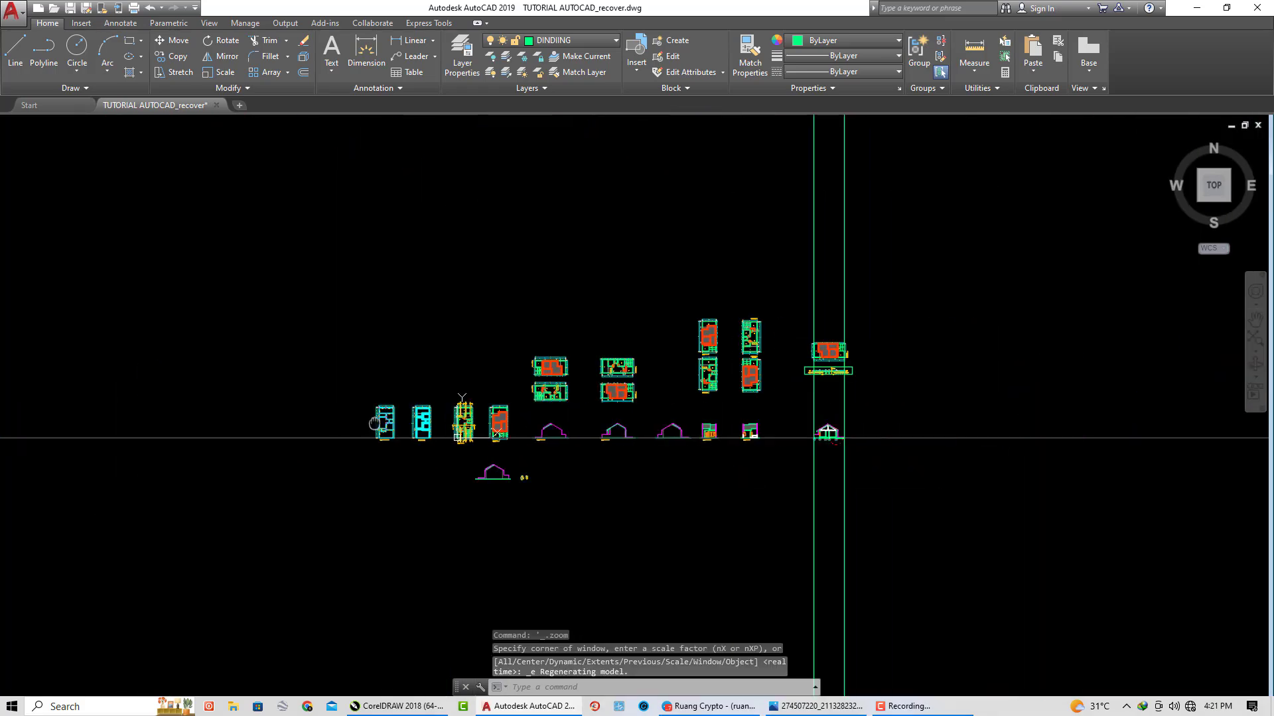
scroll(828, 438, up, 4)
scroll(796, 398, up, 3)
click(734, 219)
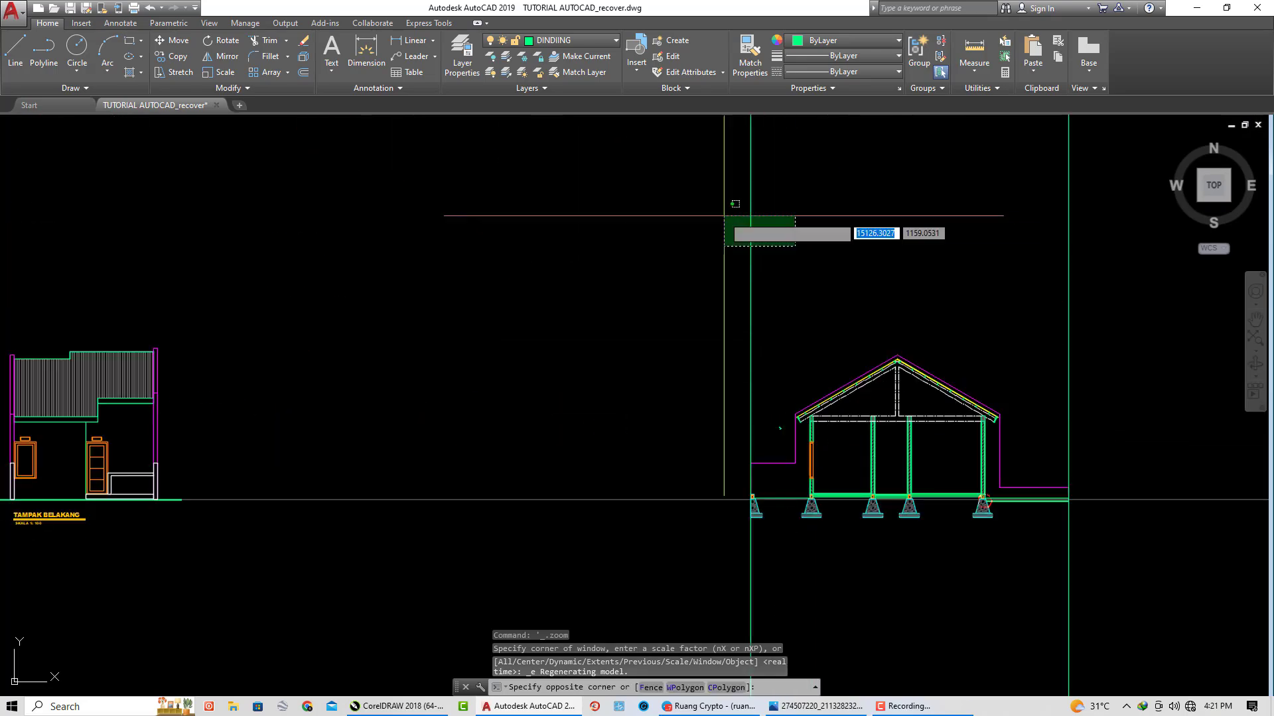
text(E)
key(Return)
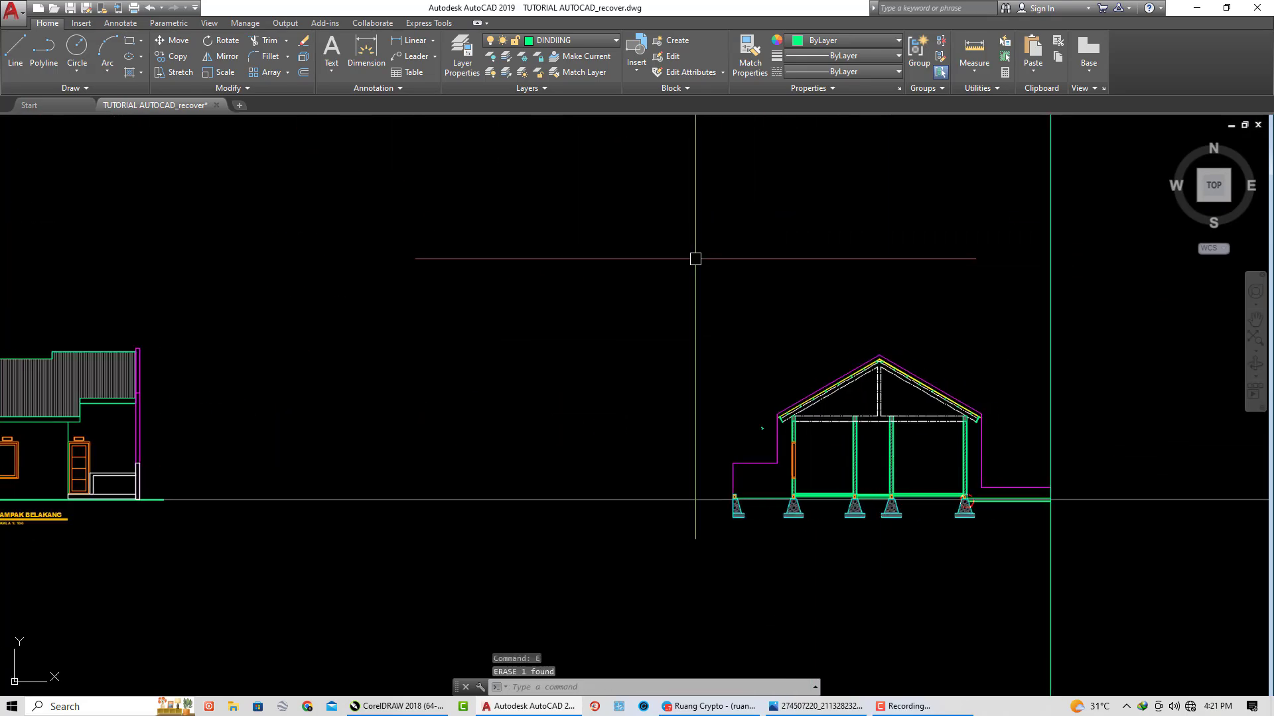
Step: Delete the long vertical line on the right and the stray horizontal line through the footing
middle_drag(703, 344, 649, 301)
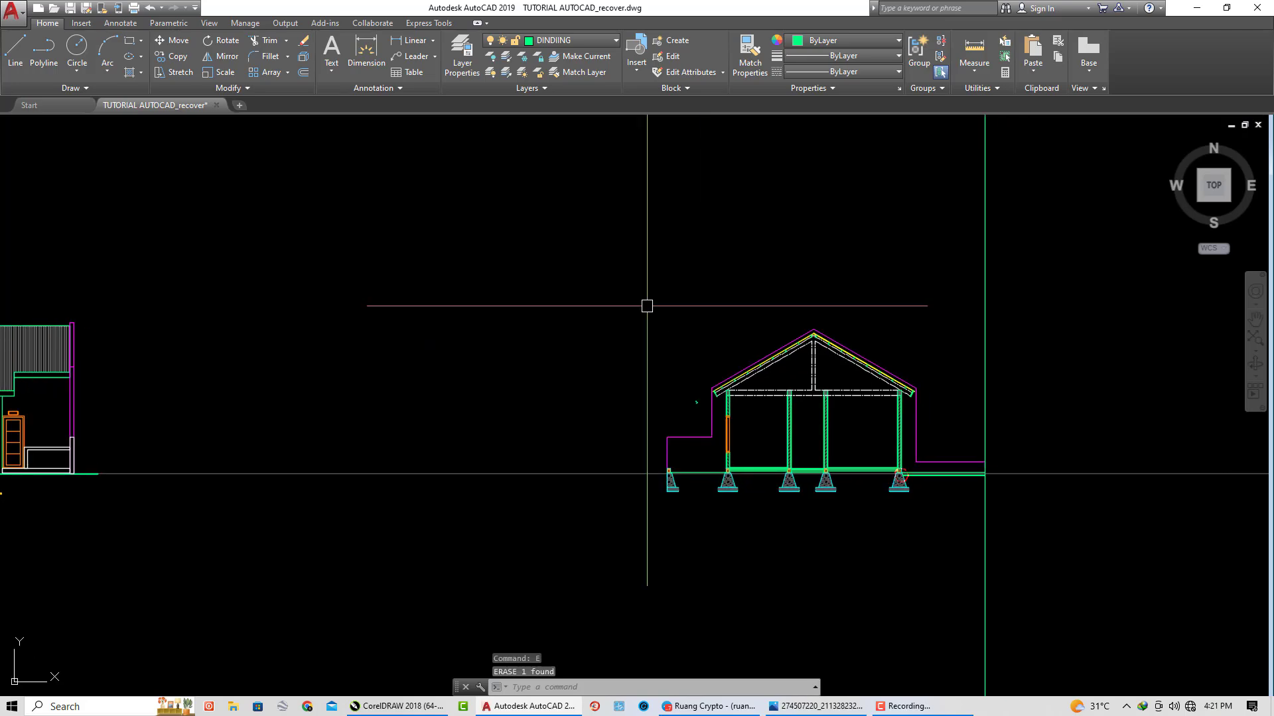
click(992, 269)
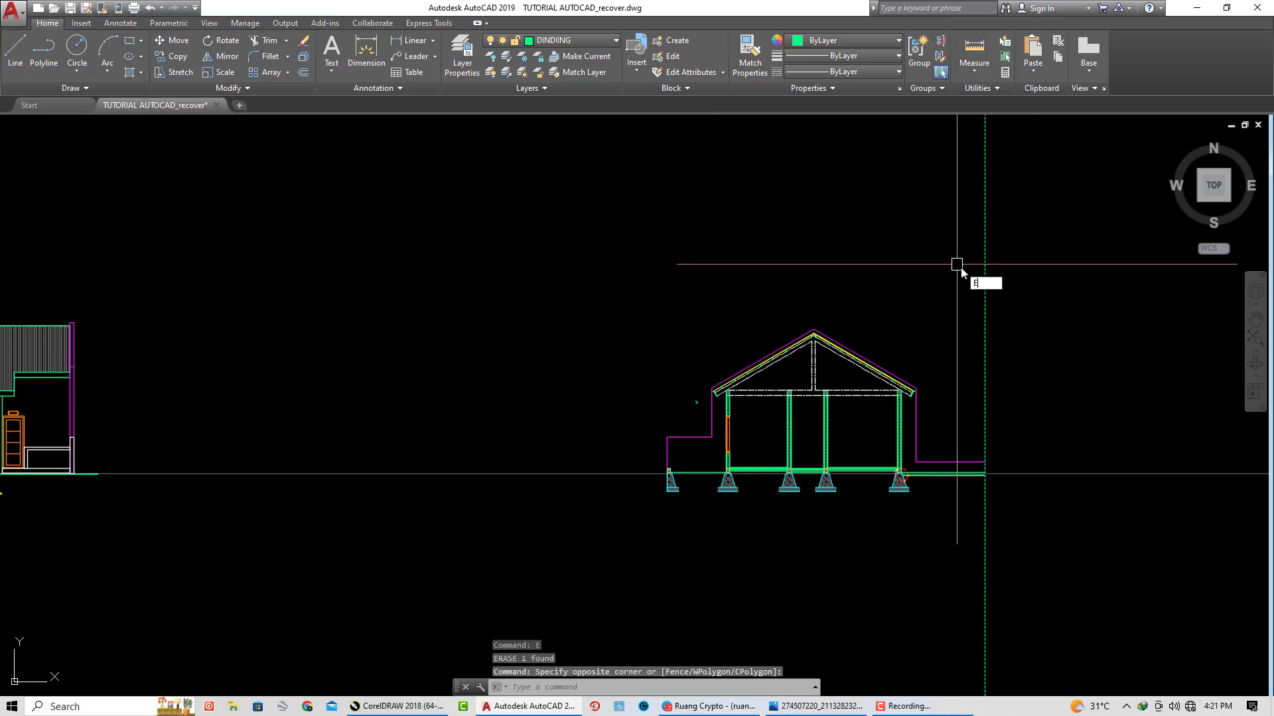
key(Delete)
scroll(747, 484, up, 3)
scroll(688, 473, up, 3)
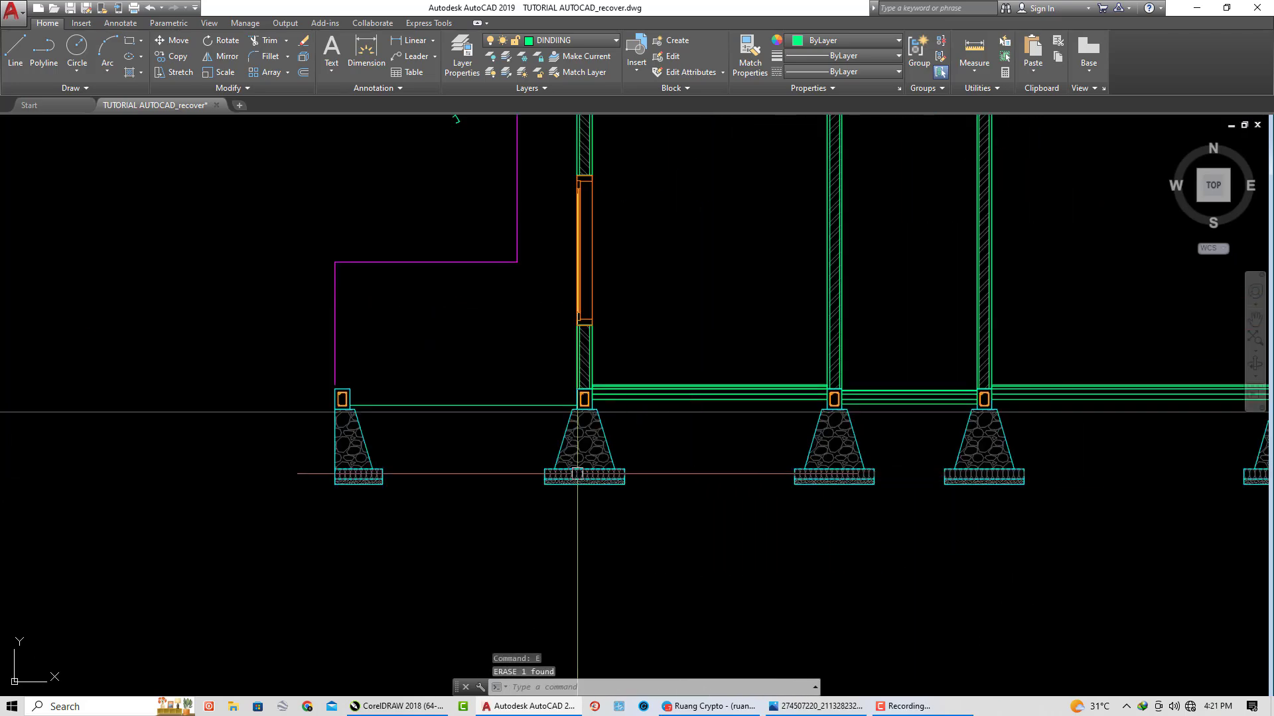
scroll(571, 468, up, 2)
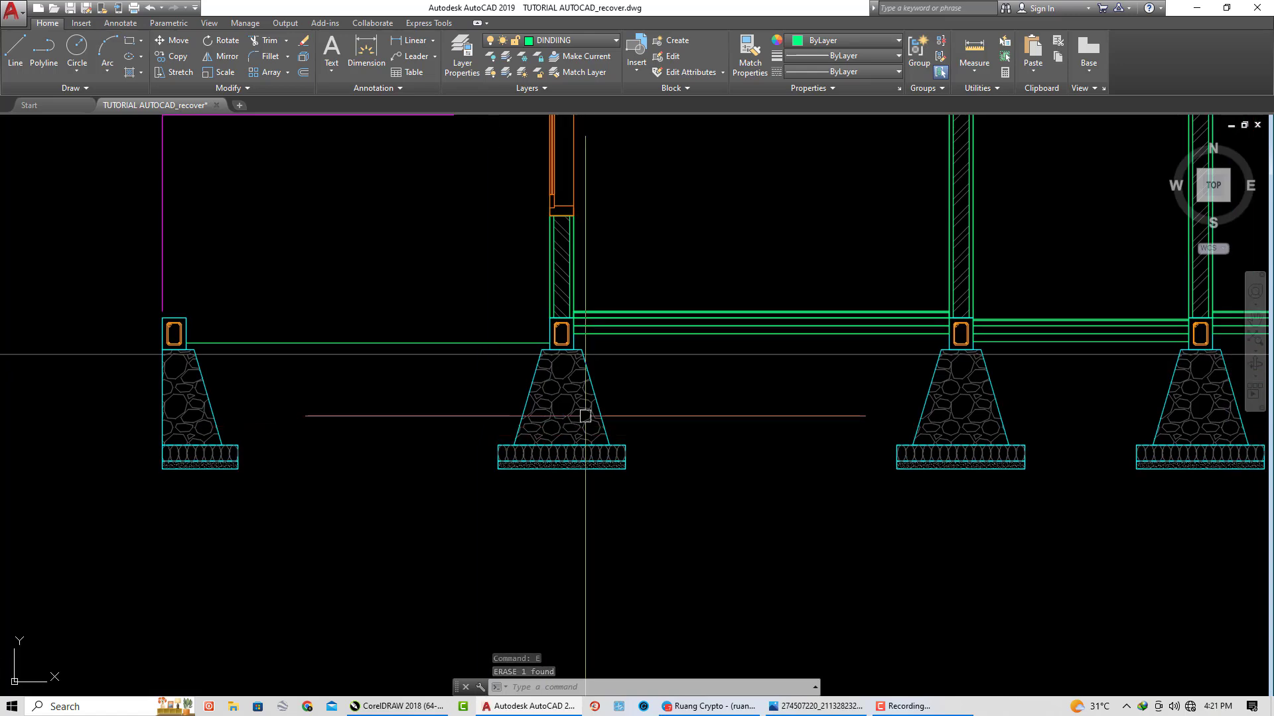
middle_drag(632, 416, 505, 460)
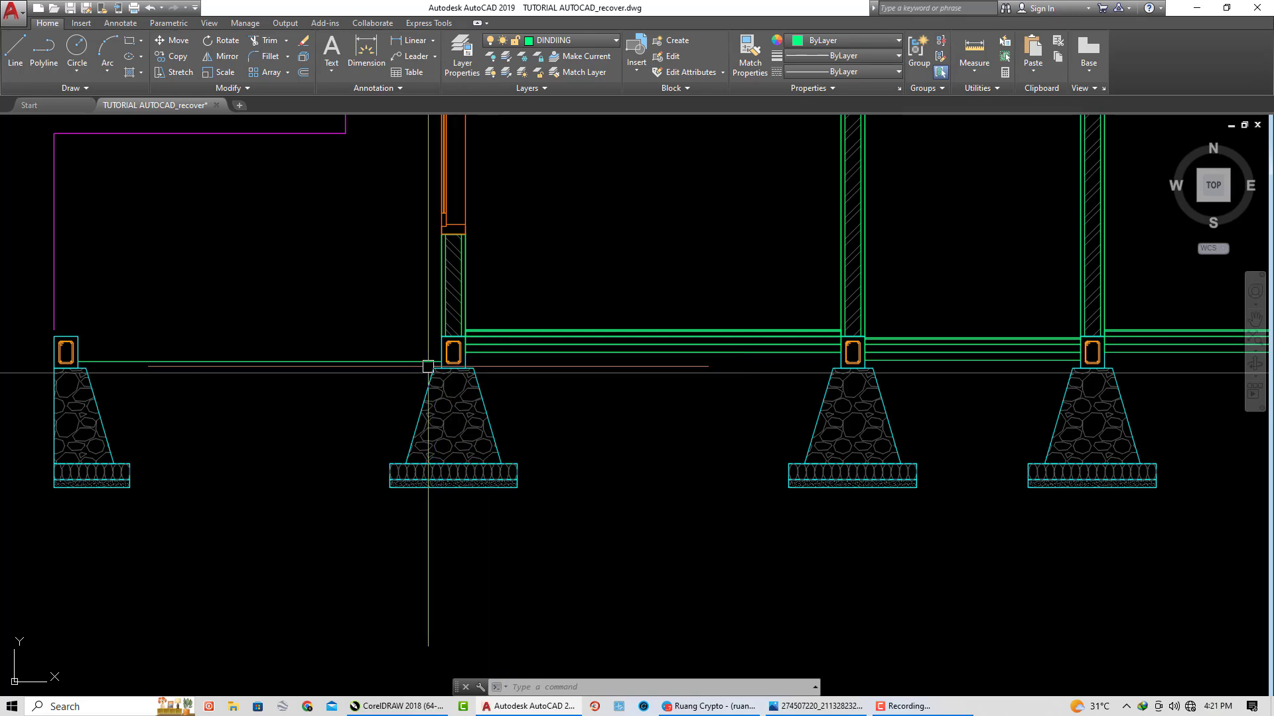
key(Delete)
key(Escape)
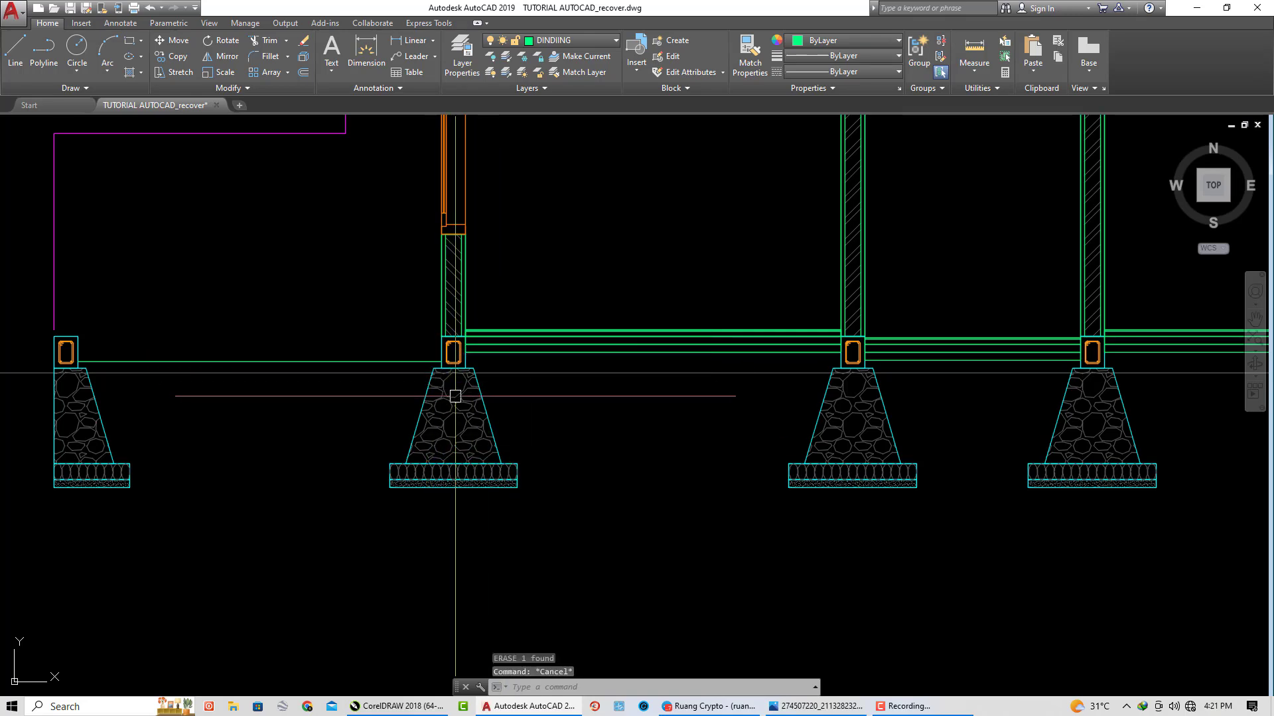
middle_drag(580, 500, 578, 520)
text(X)
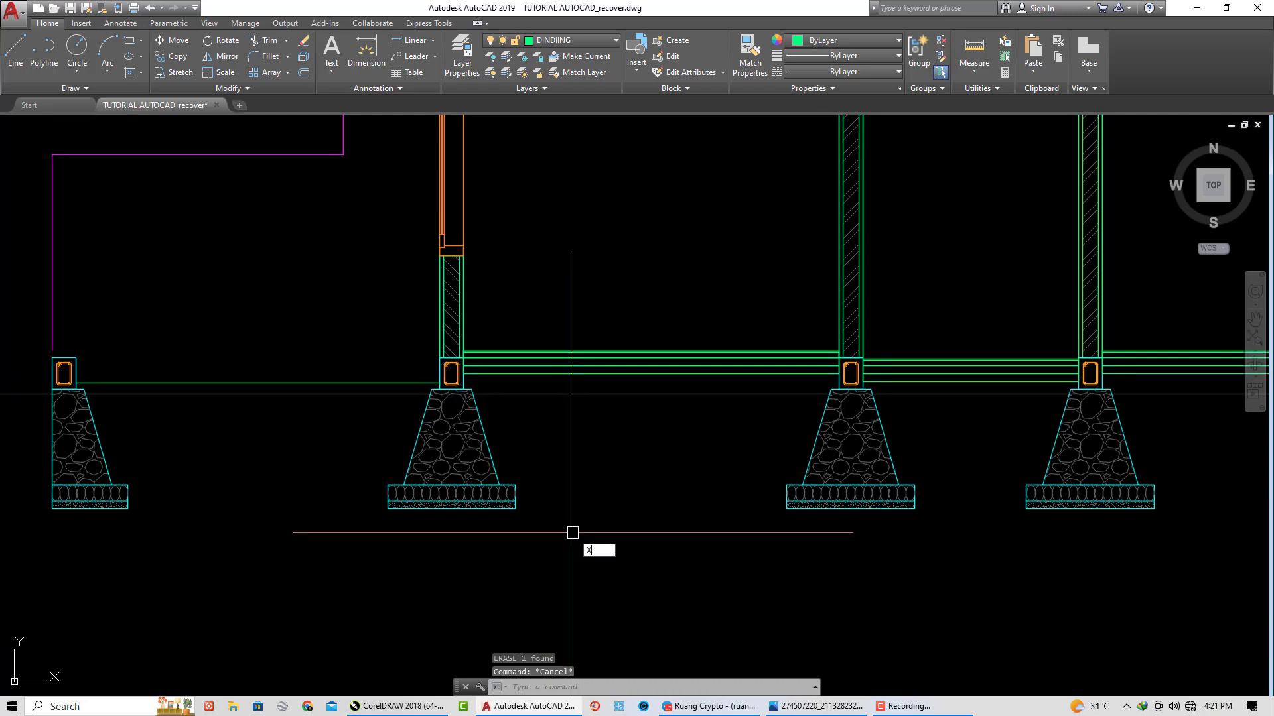
Step: Place a horizontal construction line through the footing's base edge point
text(l)
key(Return)
text(h)
key(Return)
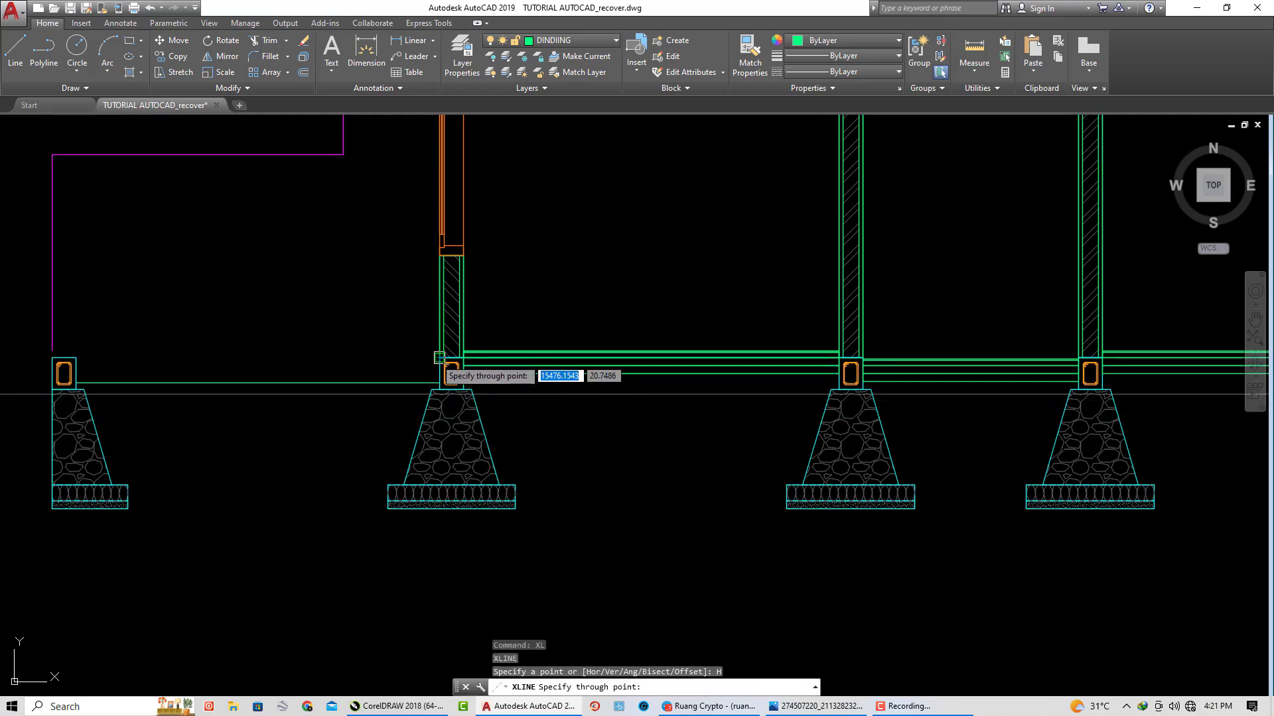
scroll(438, 358, up, 2)
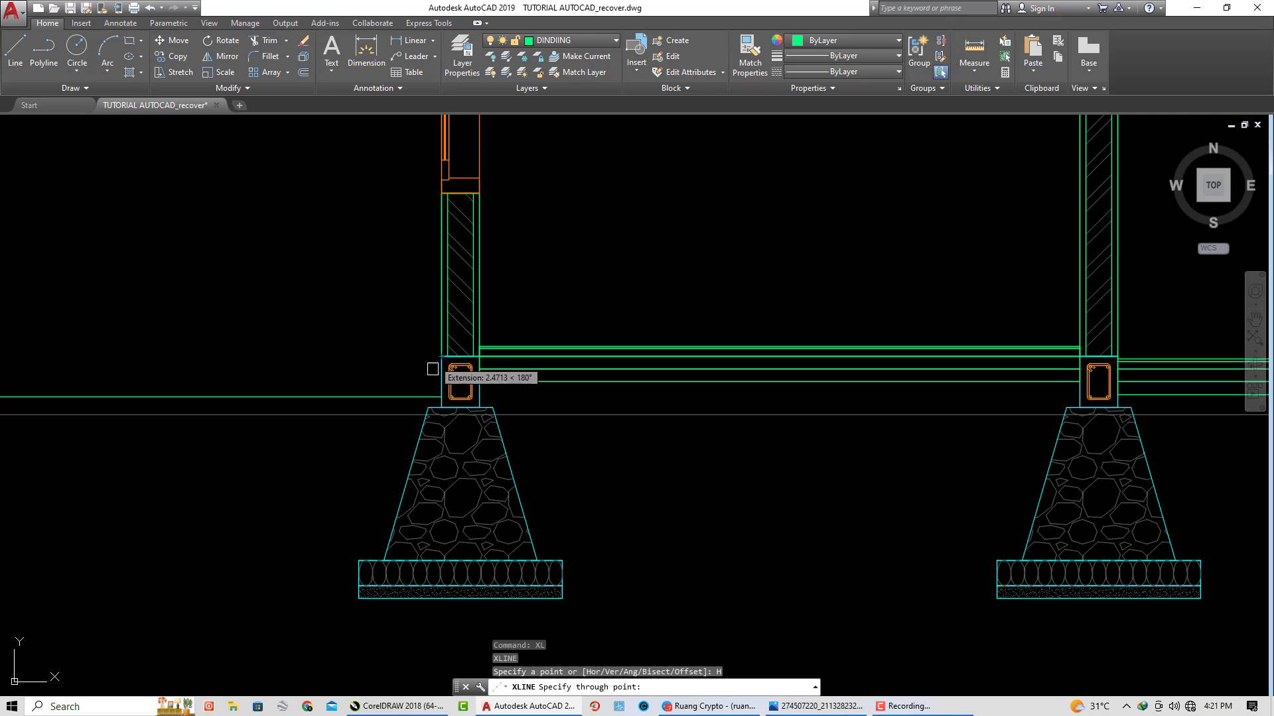
click(428, 407)
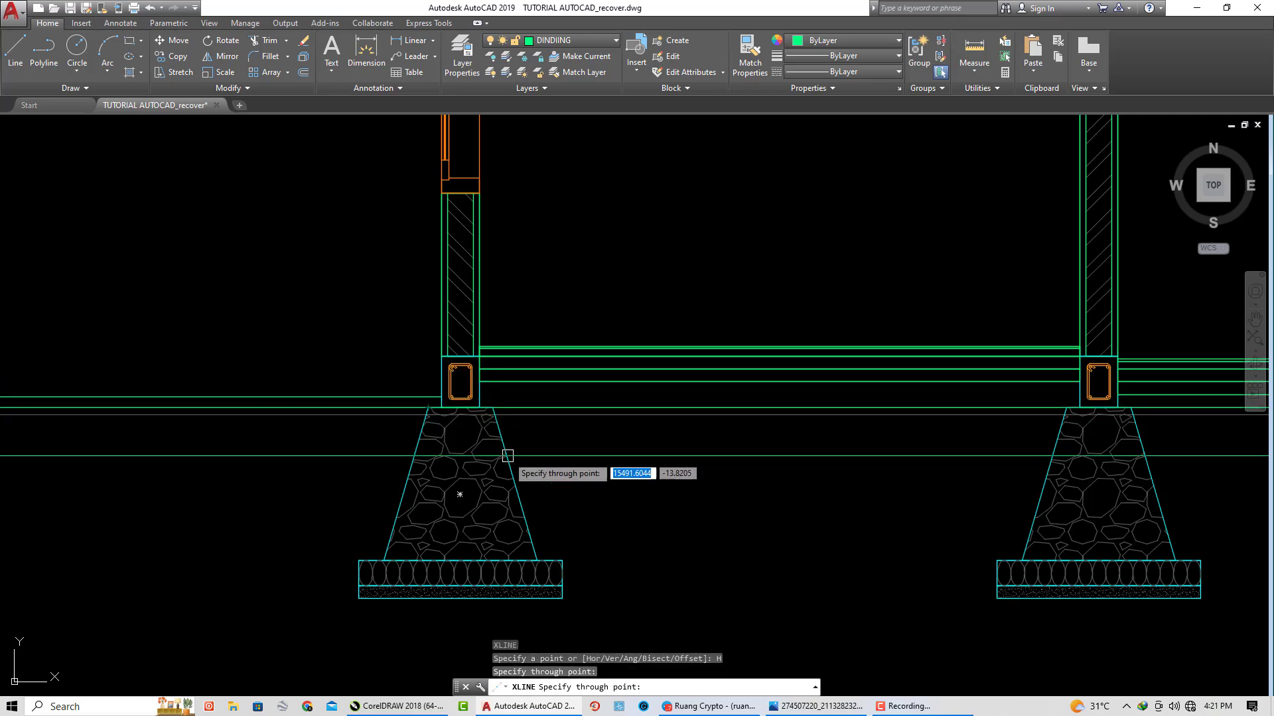
key(Escape)
Step: Cancel a trial offset and erase the stray horizontal line below the footings
text(o)
key(Return)
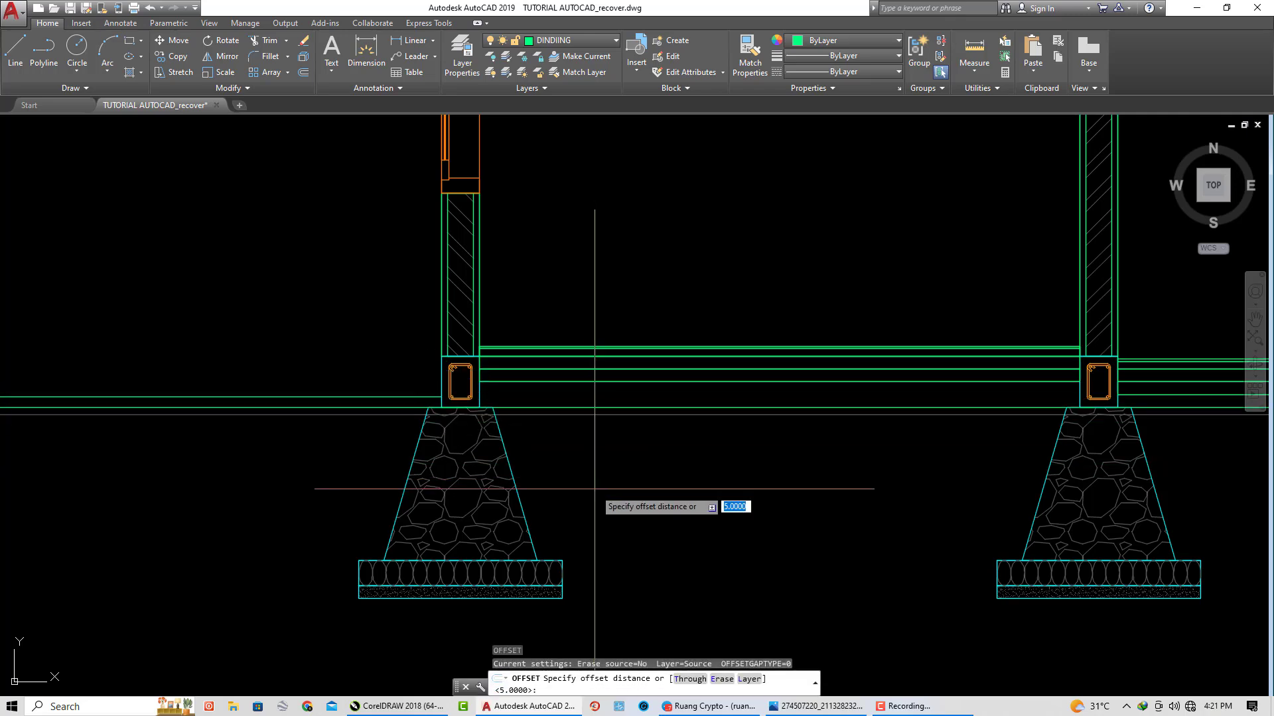
text(50)
key(Return)
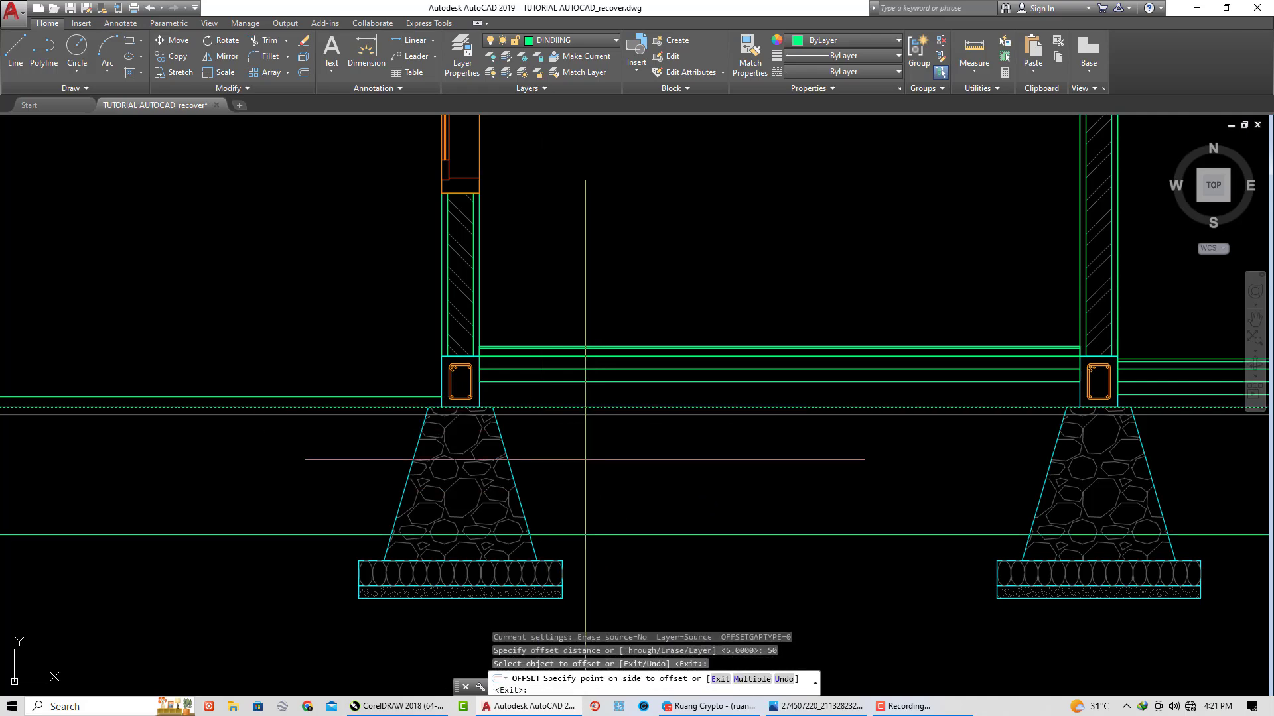
key(Escape)
scroll(638, 486, down, 2)
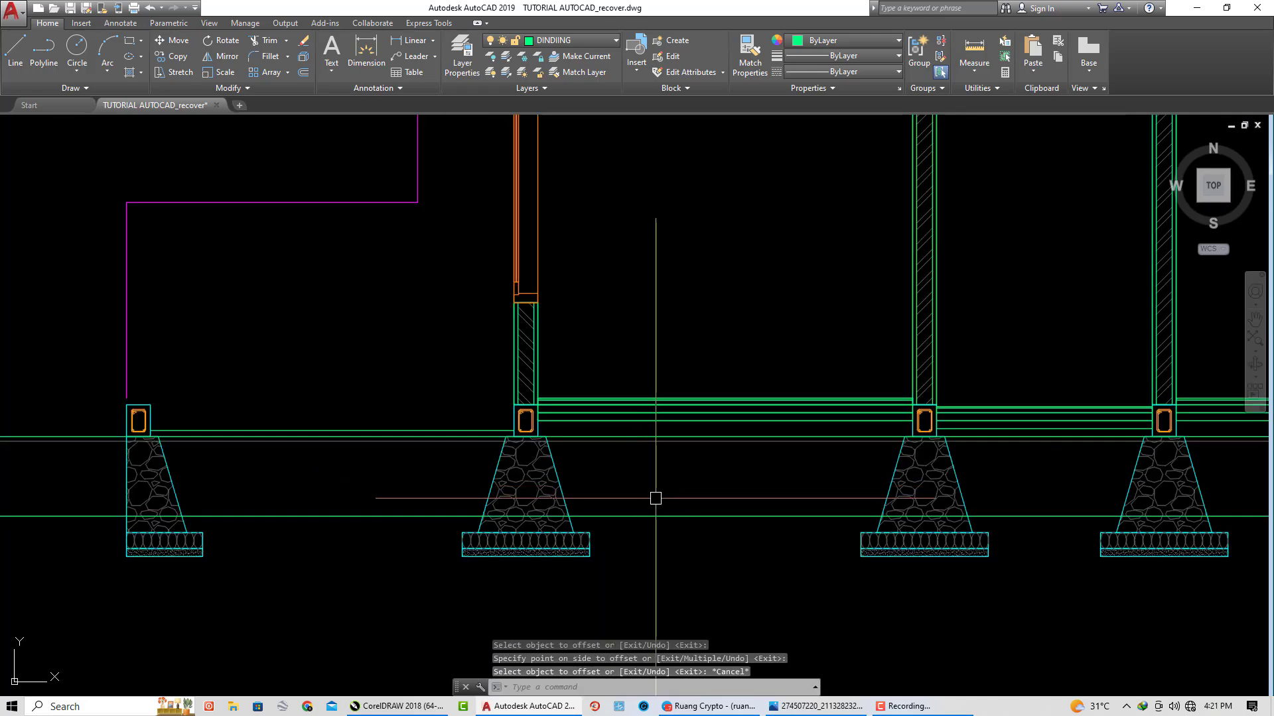
scroll(663, 510, up, 2)
click(632, 506)
text(e)
key(Return)
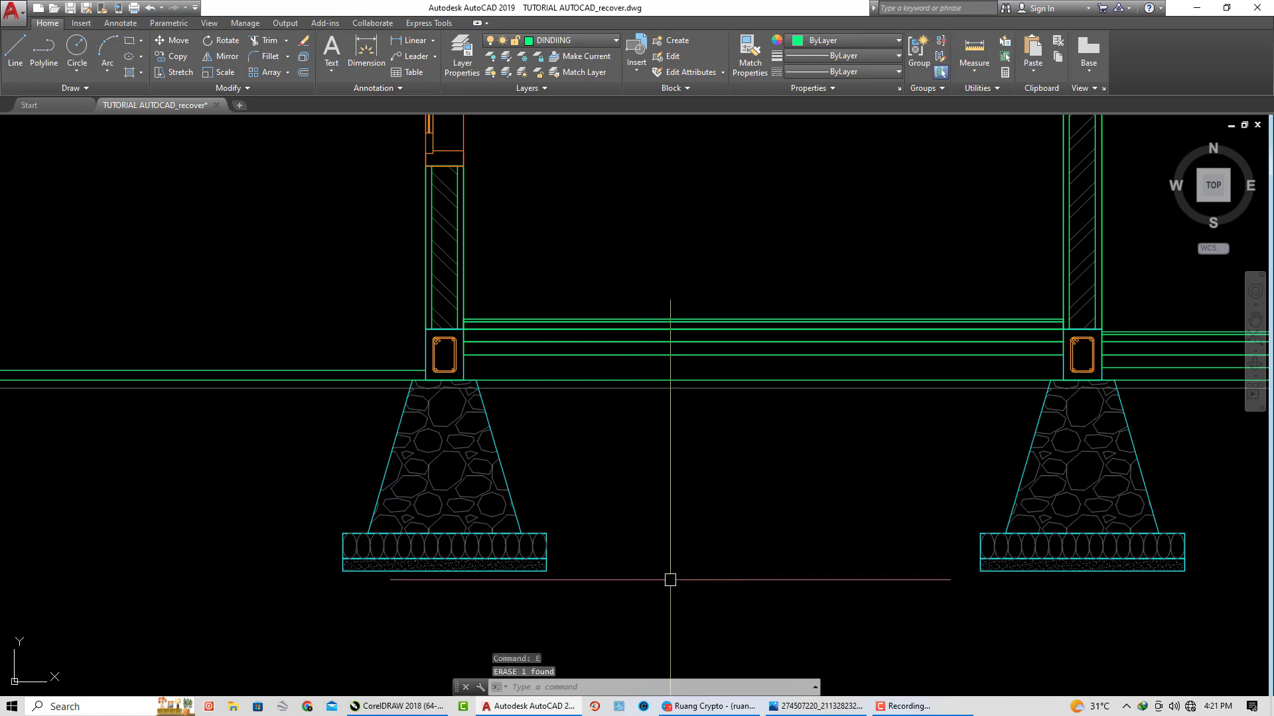
key(Escape)
text(XL)
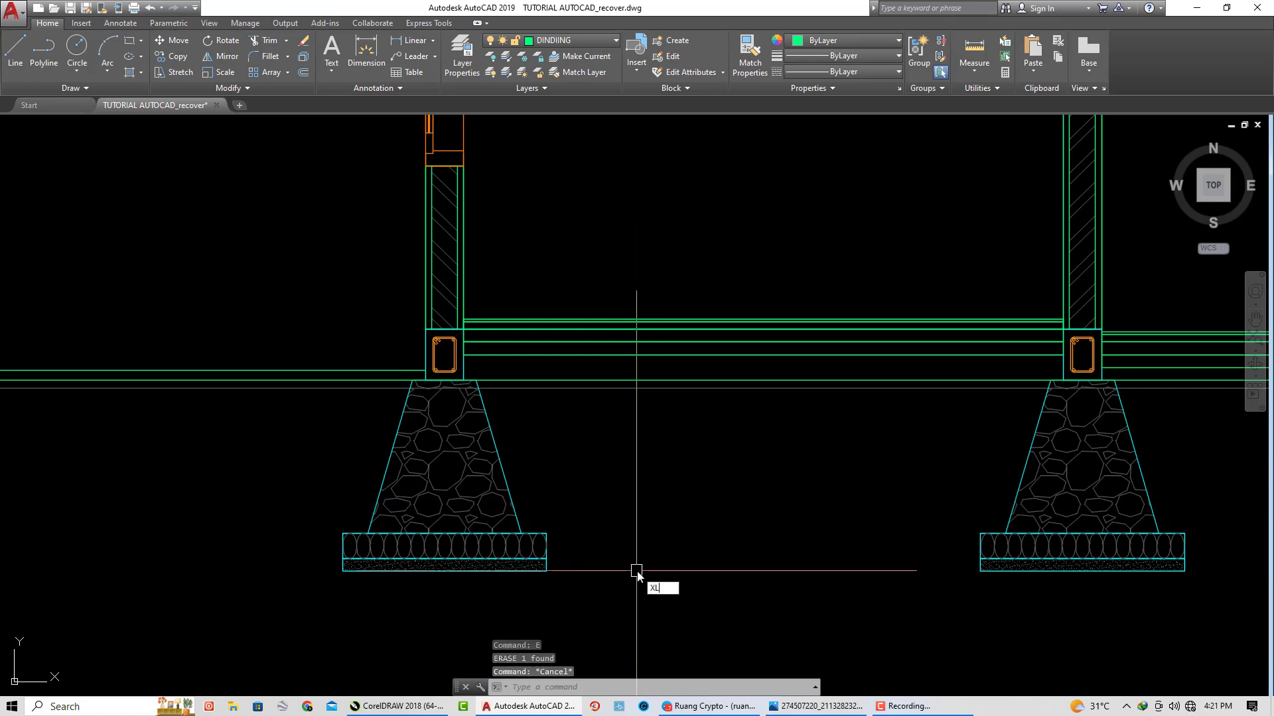
Step: Draw a horizontal construction line at the footing bases and offset it 40 units upward
key(Return)
text(h)
key(Return)
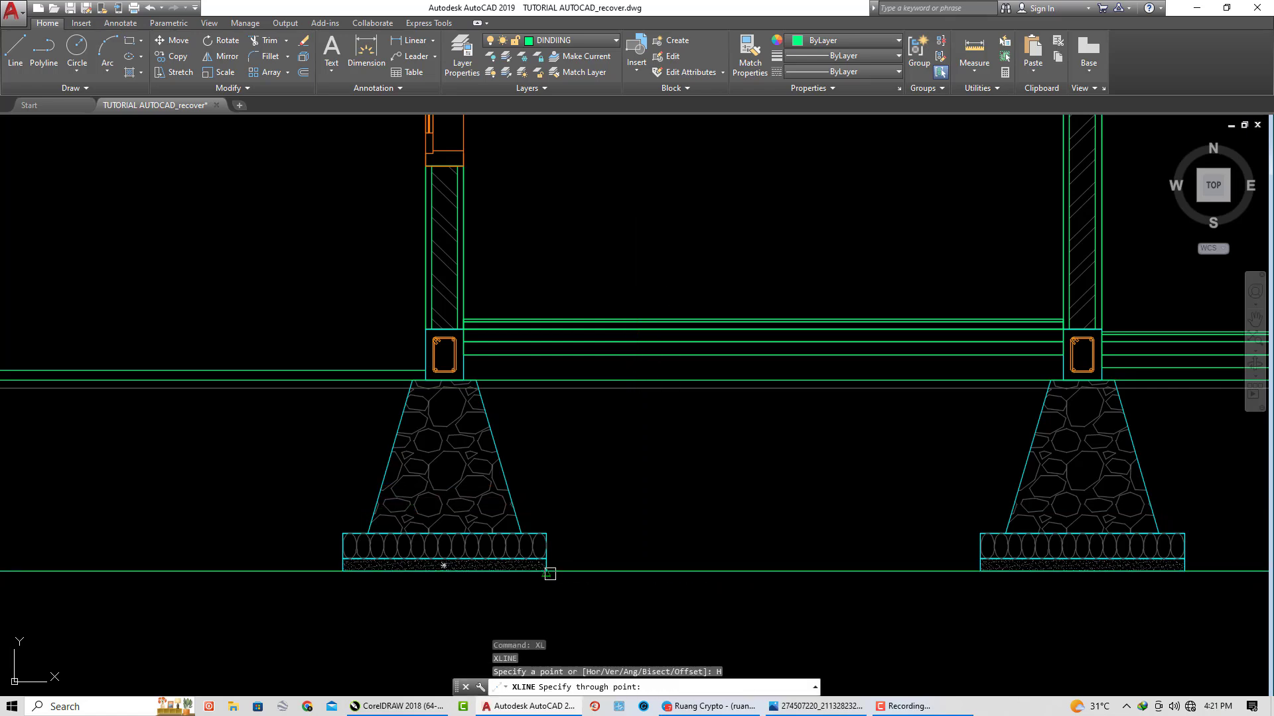
key(Escape)
text(o)
key(Return)
text(0)
key(Return)
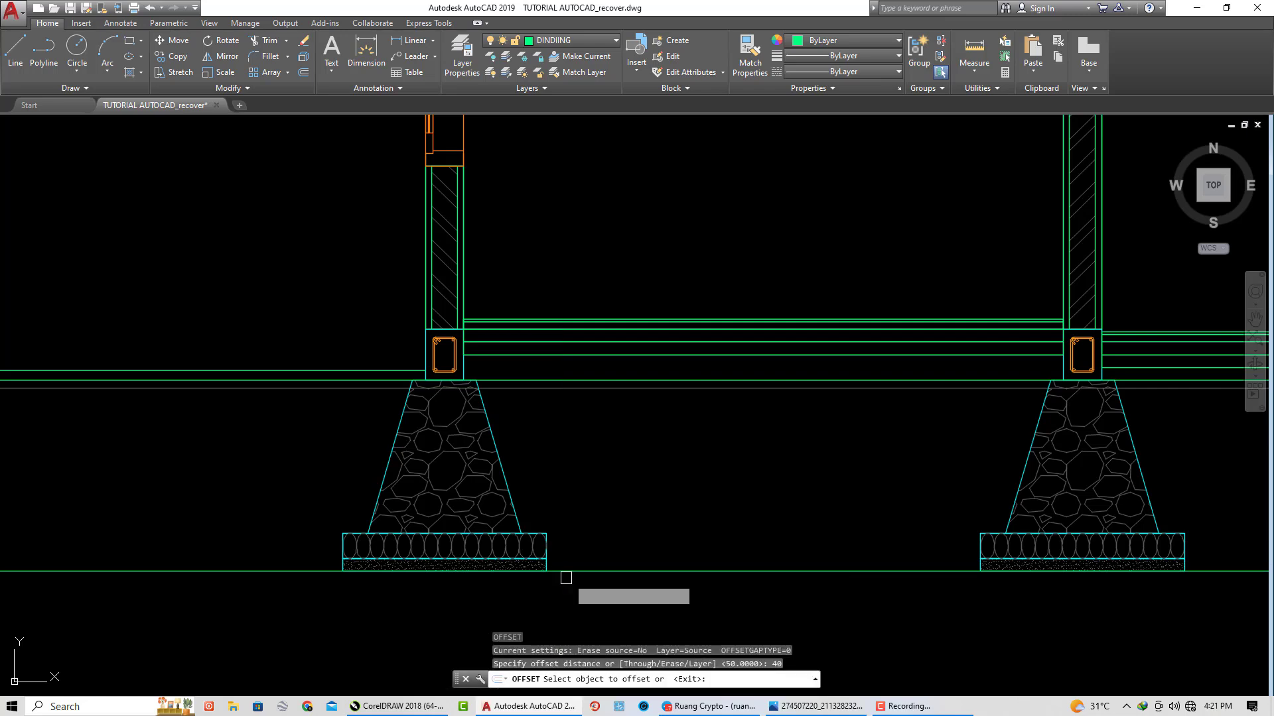
click(584, 571)
click(594, 491)
key(Escape)
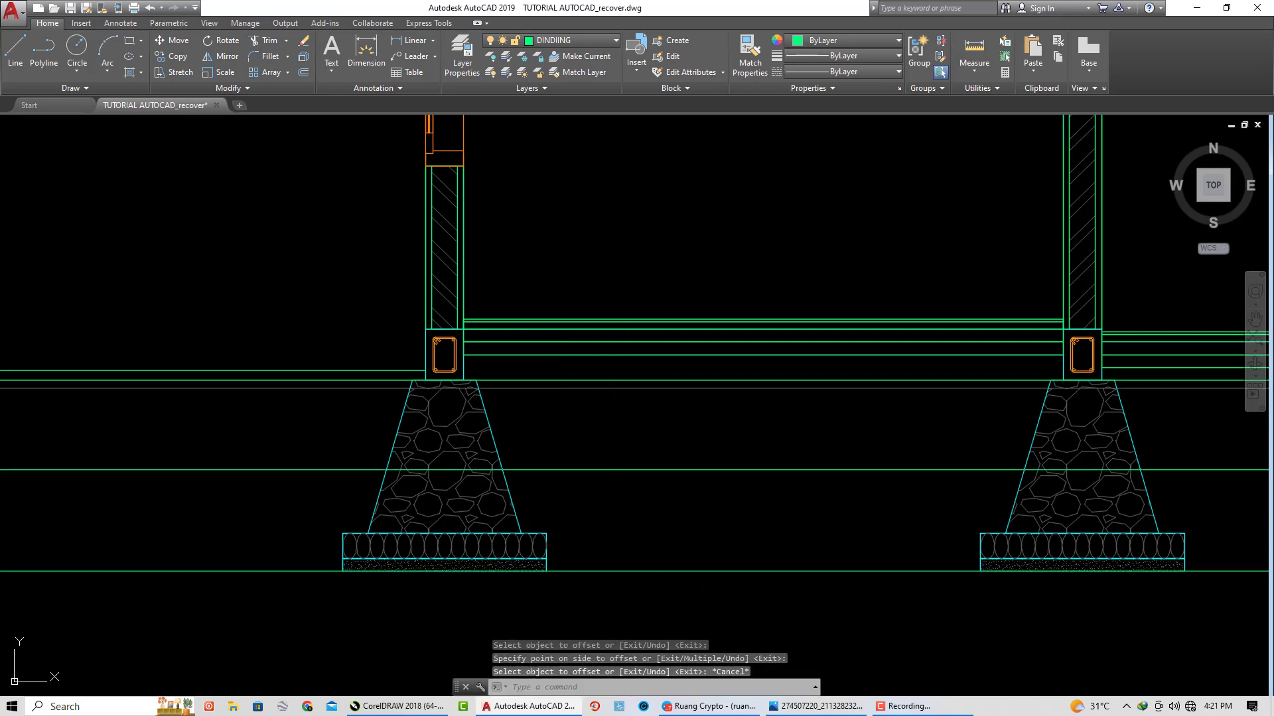
Step: Erase the construction line left at the footing base level
drag(670, 587, 651, 535)
text(e)
key(Return)
scroll(651, 535, down, 3)
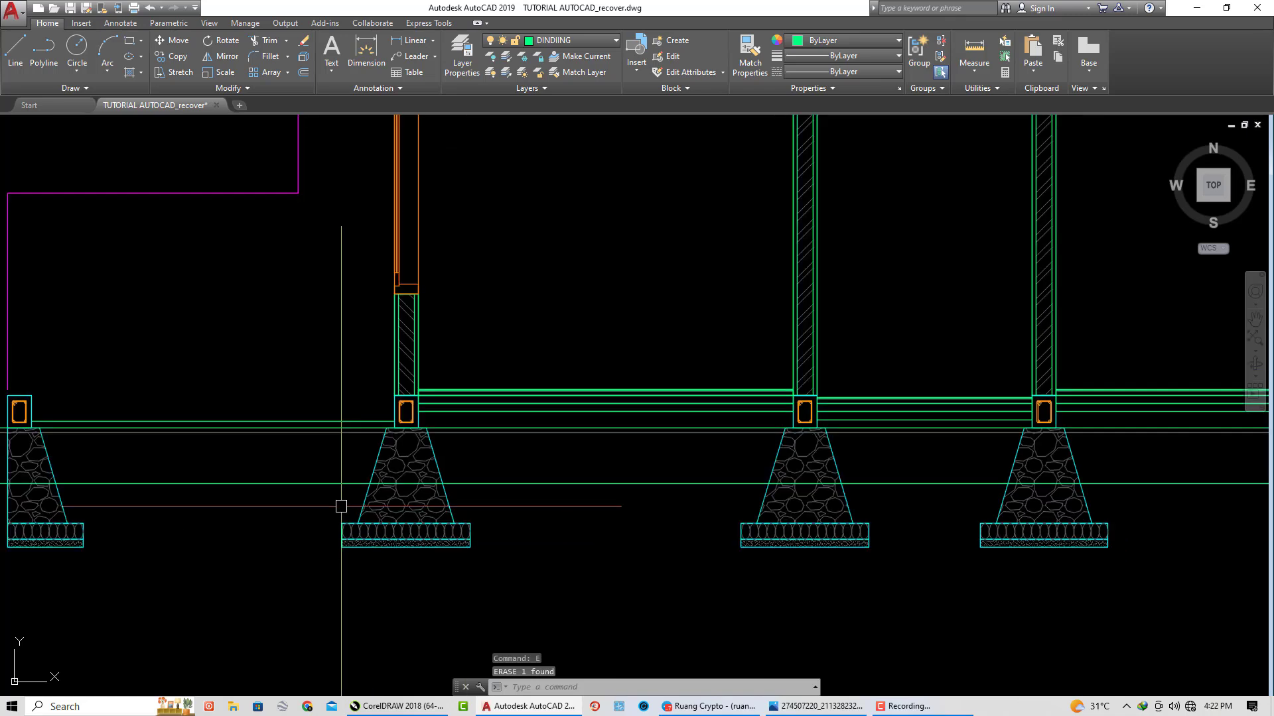
middle_drag(341, 506, 698, 442)
text(PL)
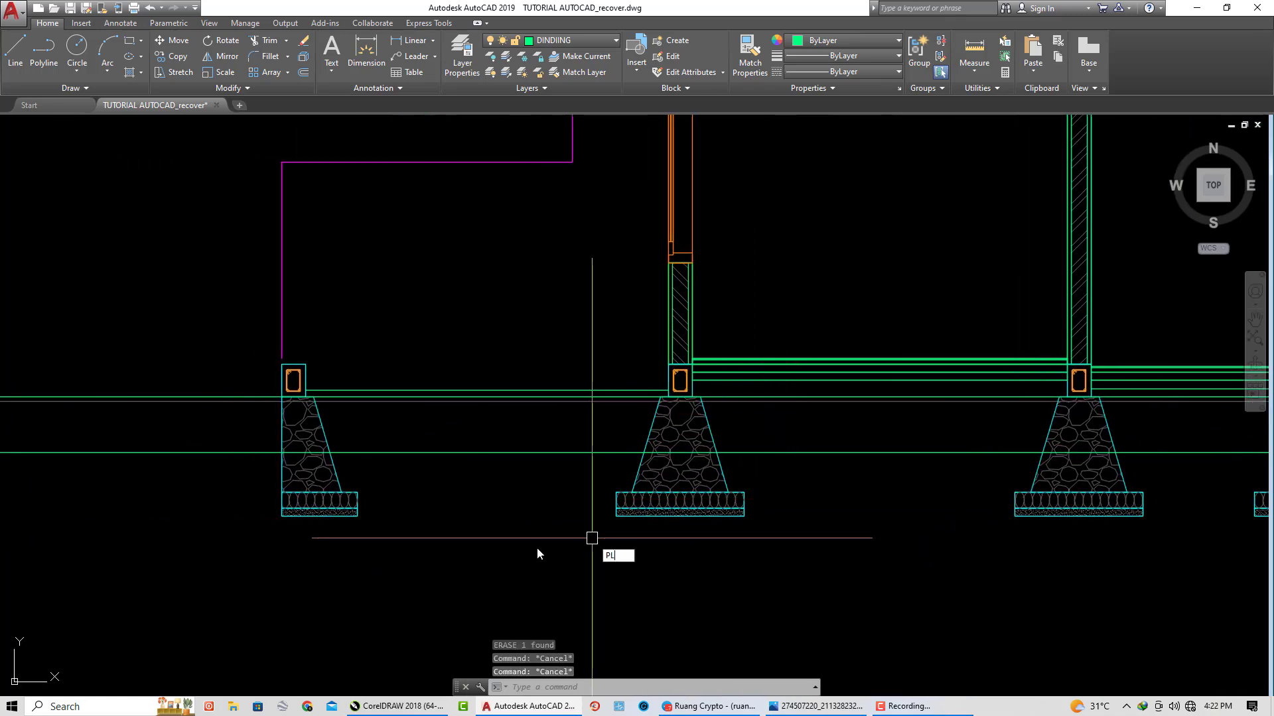
Step: Start a polyline outline along the footing bottom, then abandon it
key(Return)
click(282, 516)
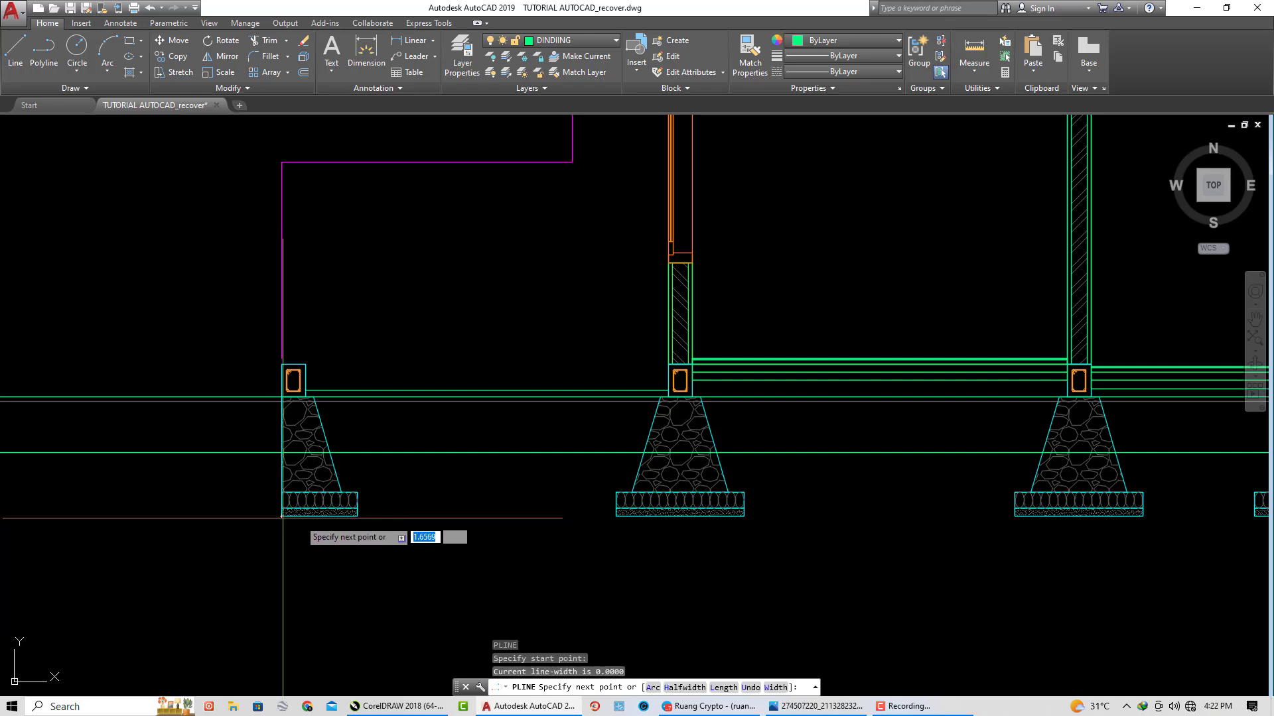
click(357, 516)
click(357, 453)
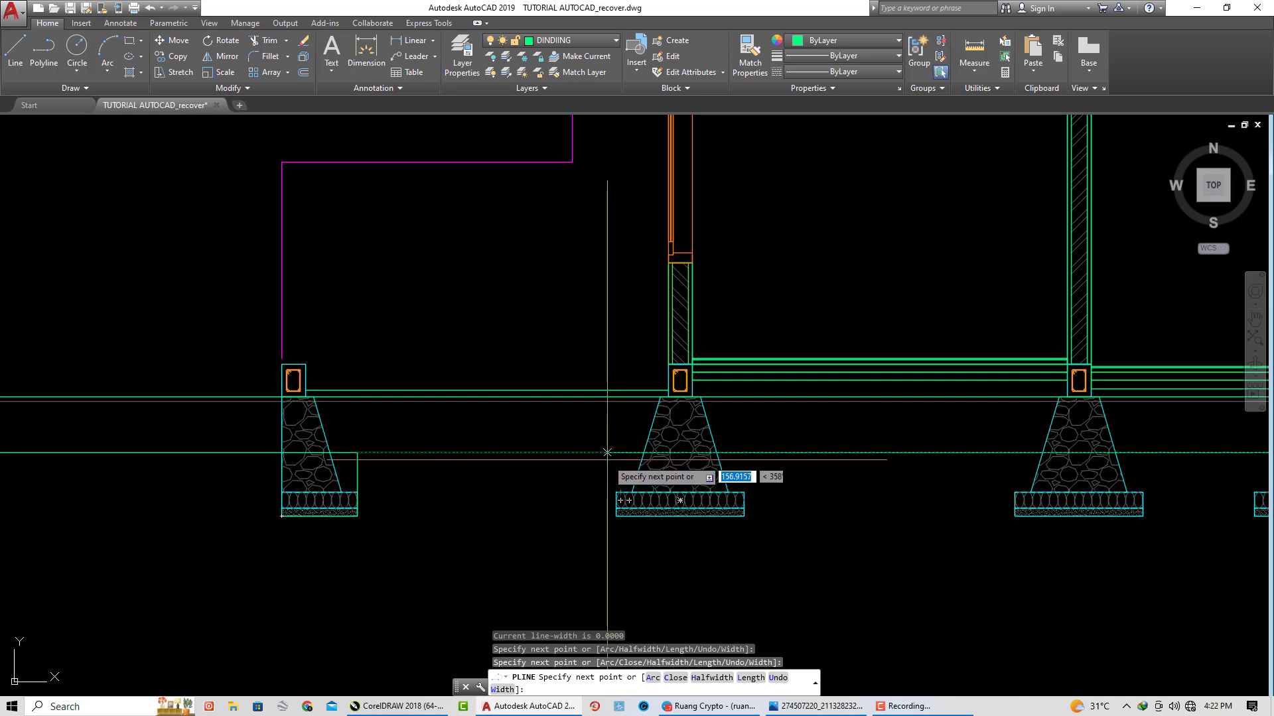
key(Escape)
key(Return)
scroll(610, 493, up, 2)
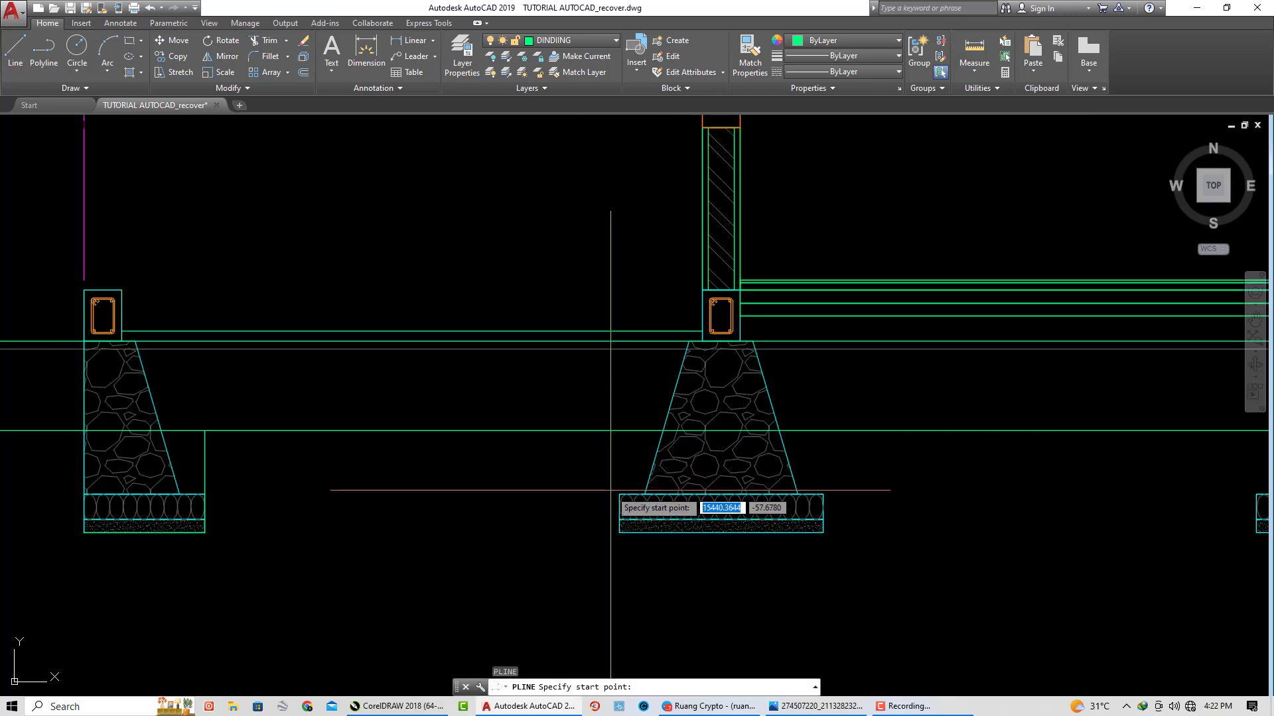
key(Escape)
Step: Place vertical construction lines at the middle footing's left and right edges
text(l)
key(Return)
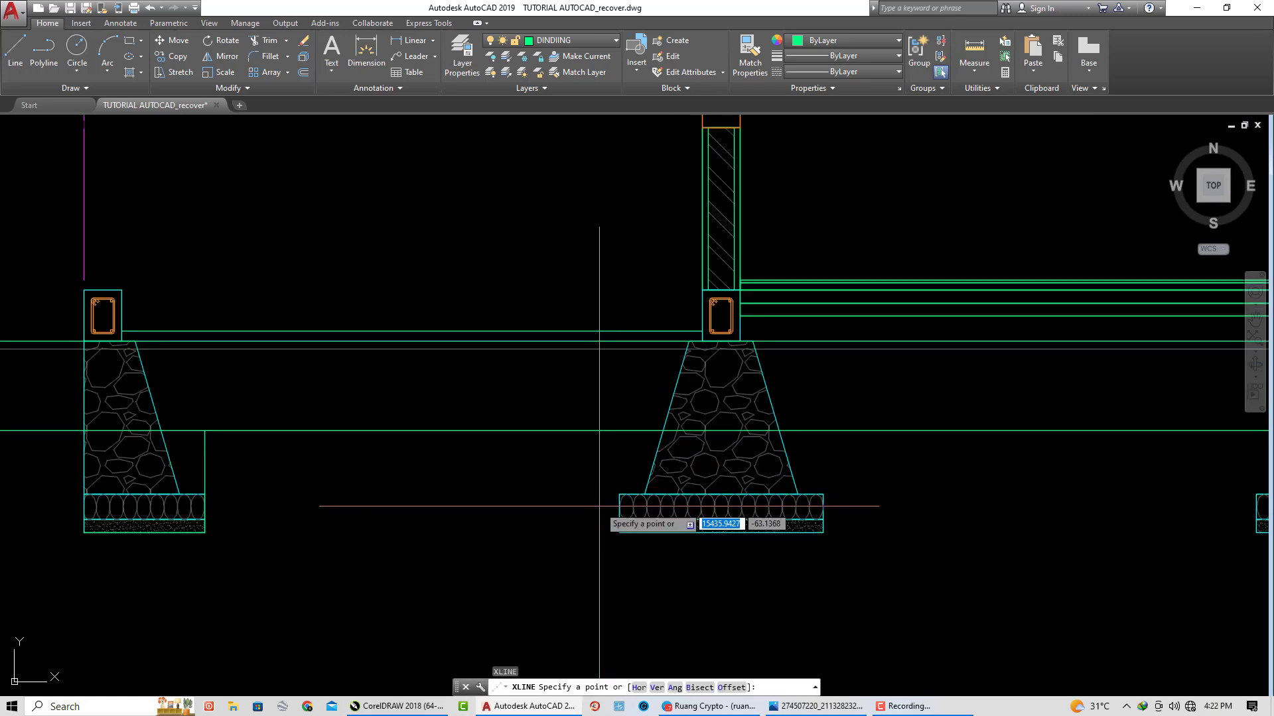
text(v)
key(Return)
click(619, 506)
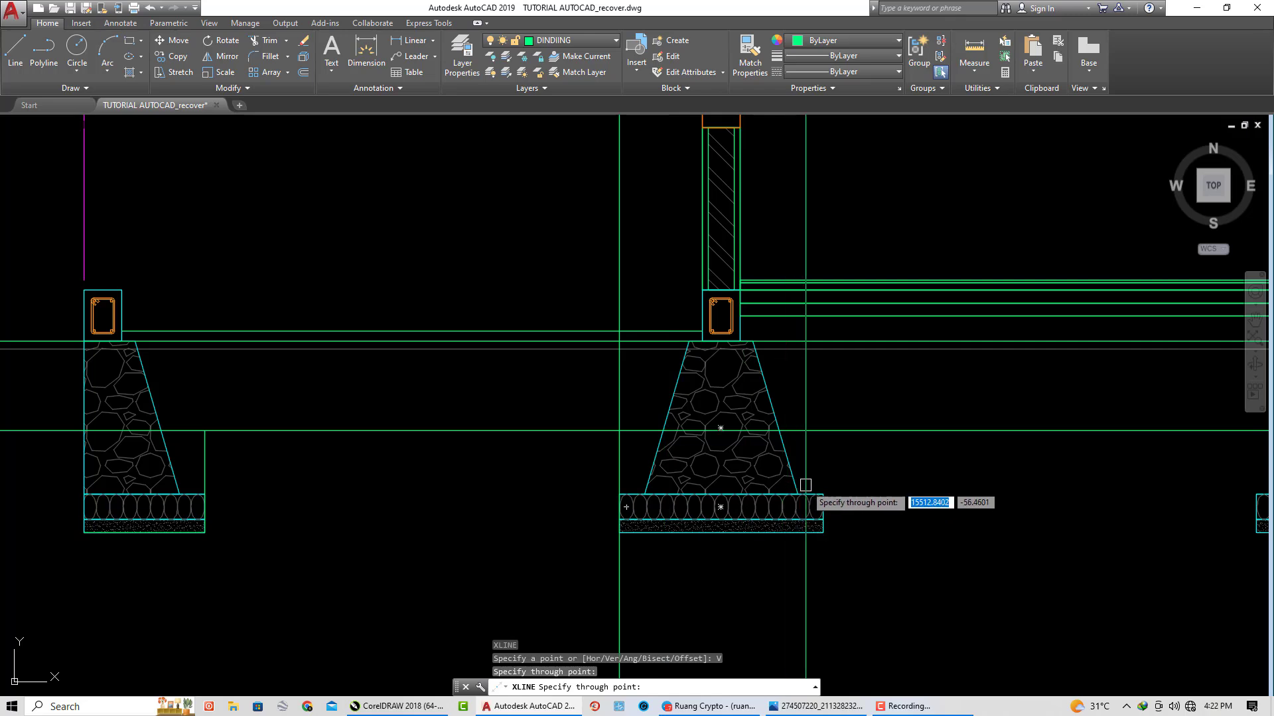
click(823, 511)
key(Escape)
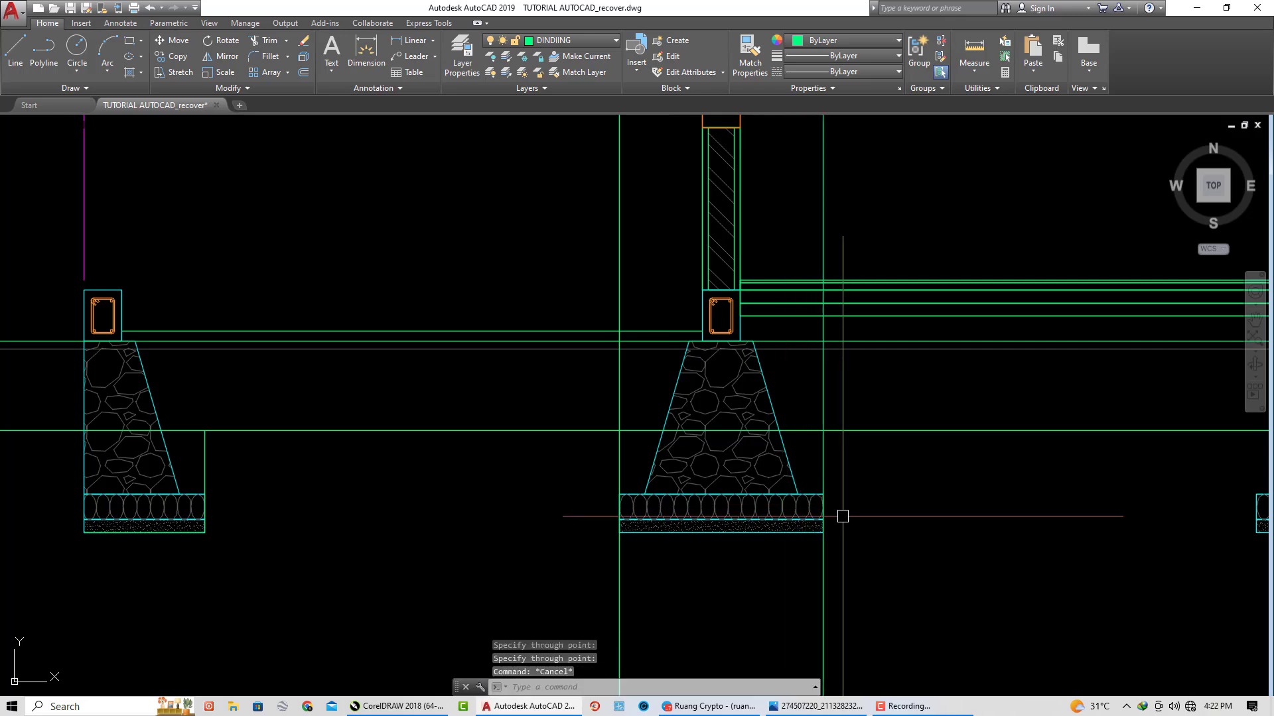
Step: Draw the excavation polyline along the left guide, across the footing base, and up the right guide
text(pl)
key(Return)
click(619, 547)
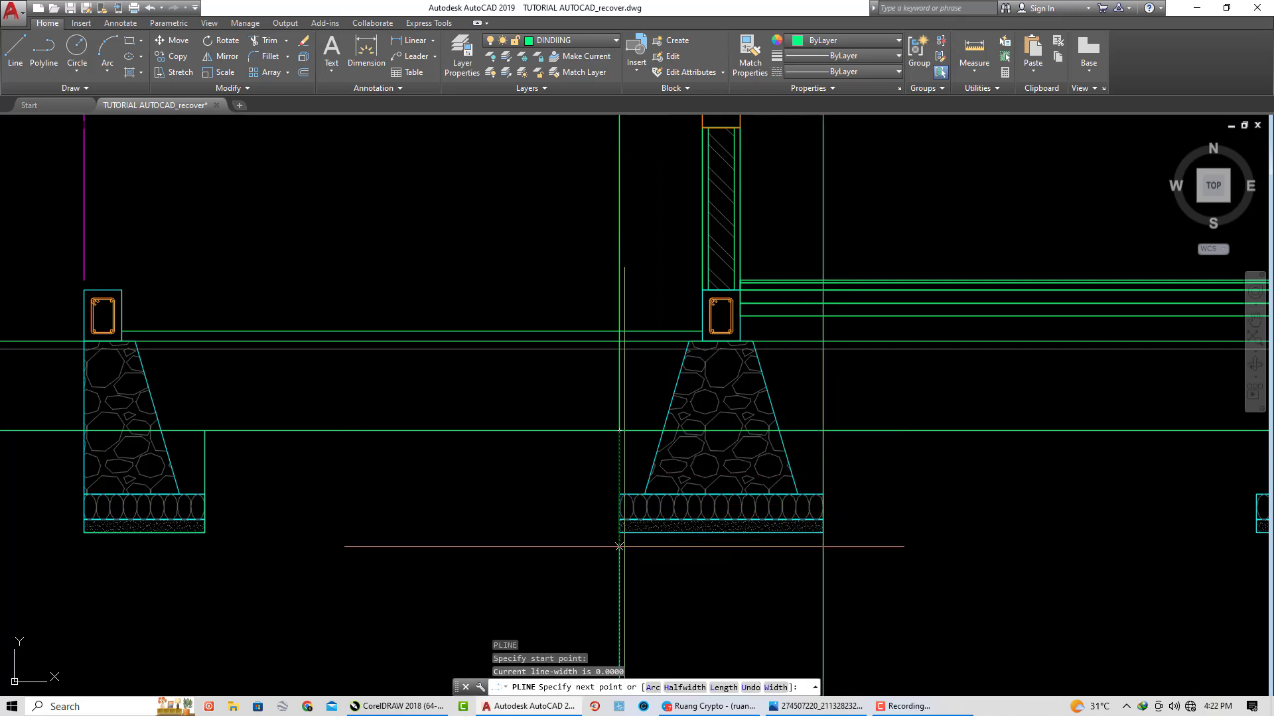
click(619, 533)
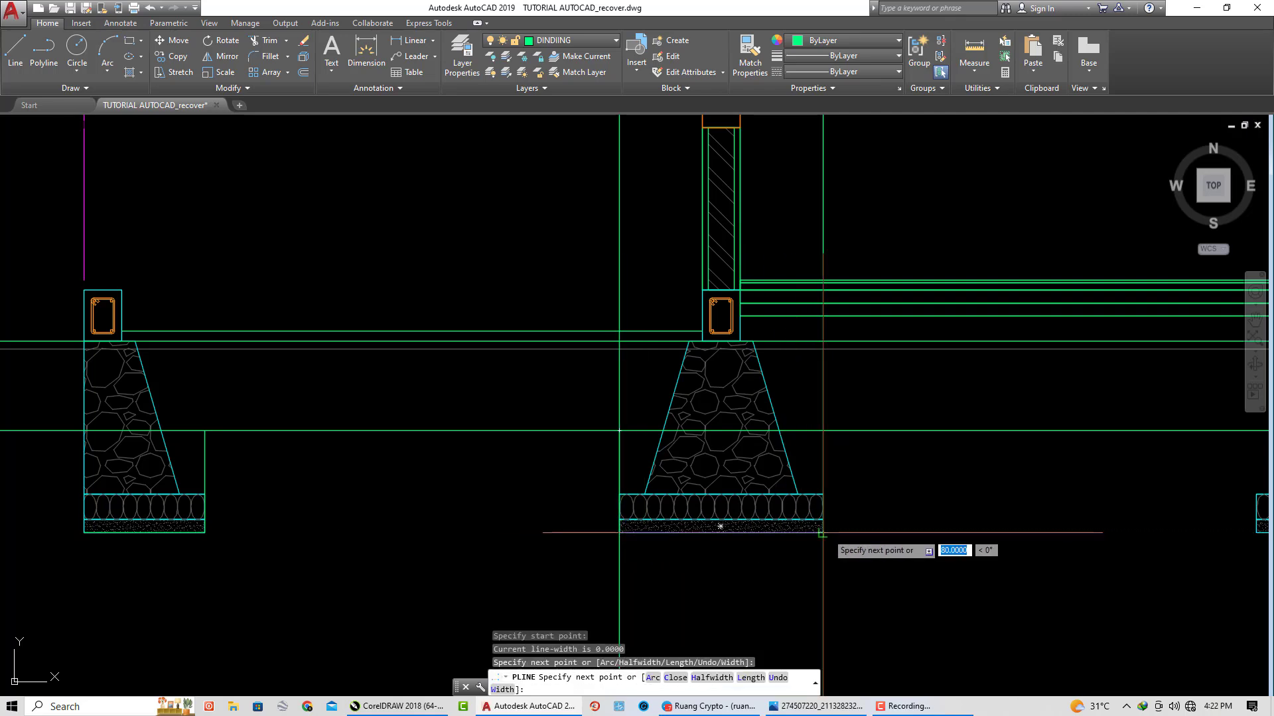
click(823, 533)
key(Return)
click(863, 404)
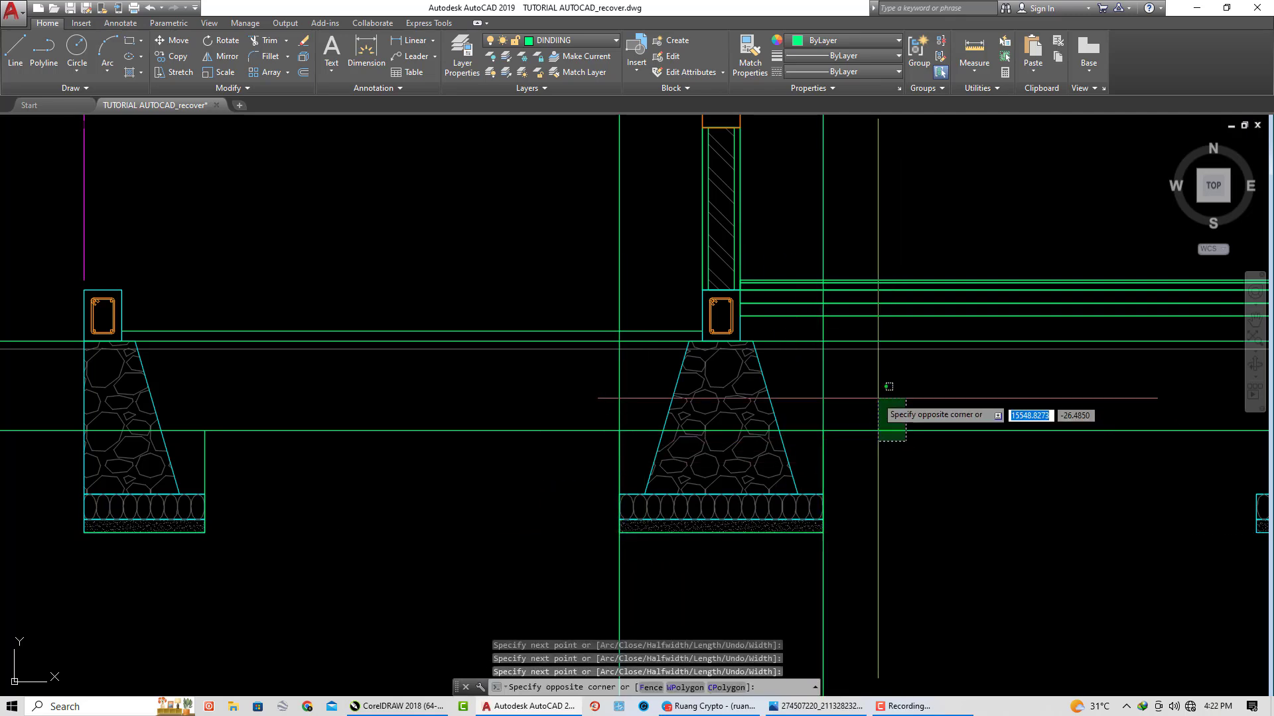
Step: Erase the vertical construction lines
click(814, 441)
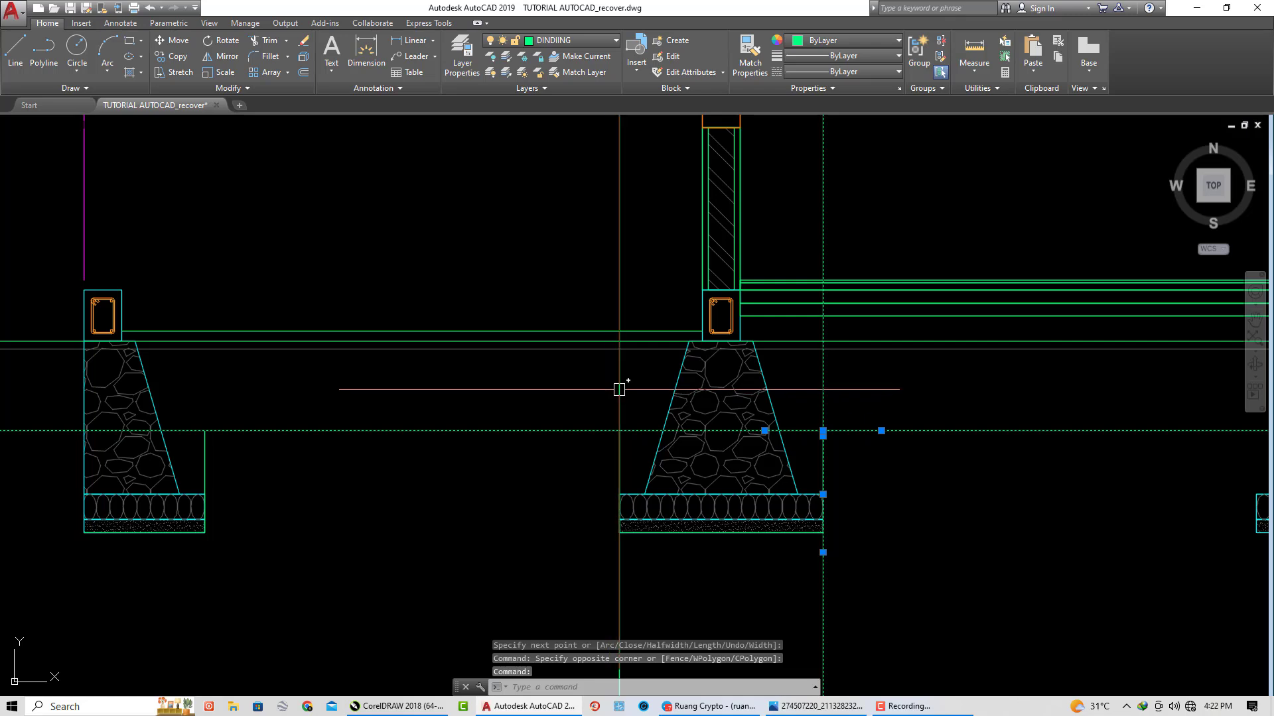
text(E)
key(Return)
scroll(574, 415, down, 2)
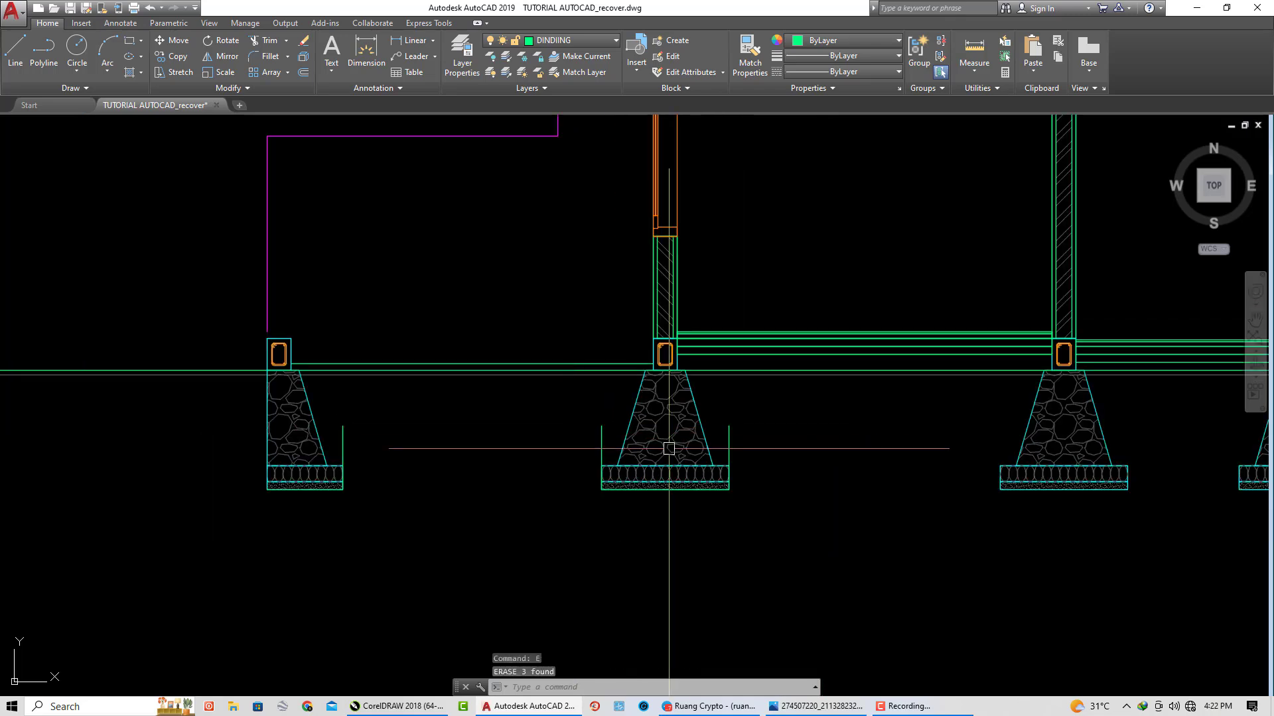
Step: Copy the middle footing's U-shaped excavation outline, based at its corner, to another footing
click(733, 448)
text(O)
key(Return)
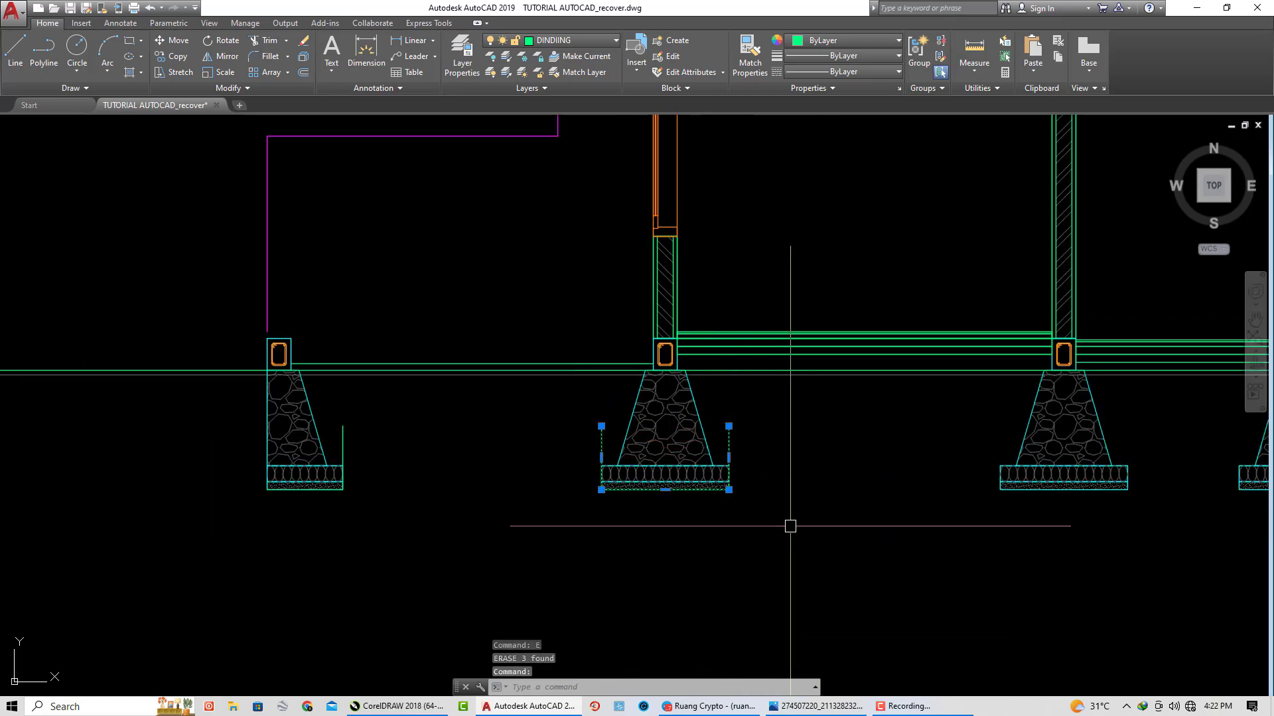
click(734, 491)
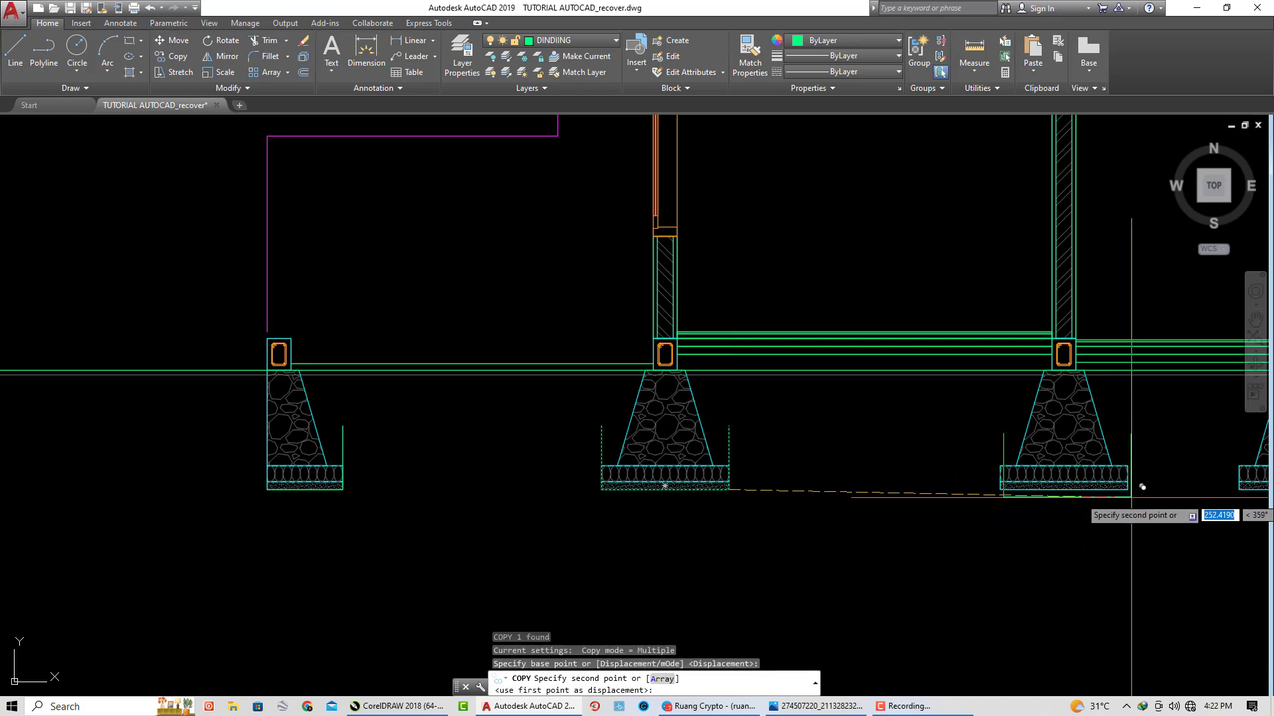
scroll(1126, 489, down, 2)
middle_drag(1061, 498, 925, 500)
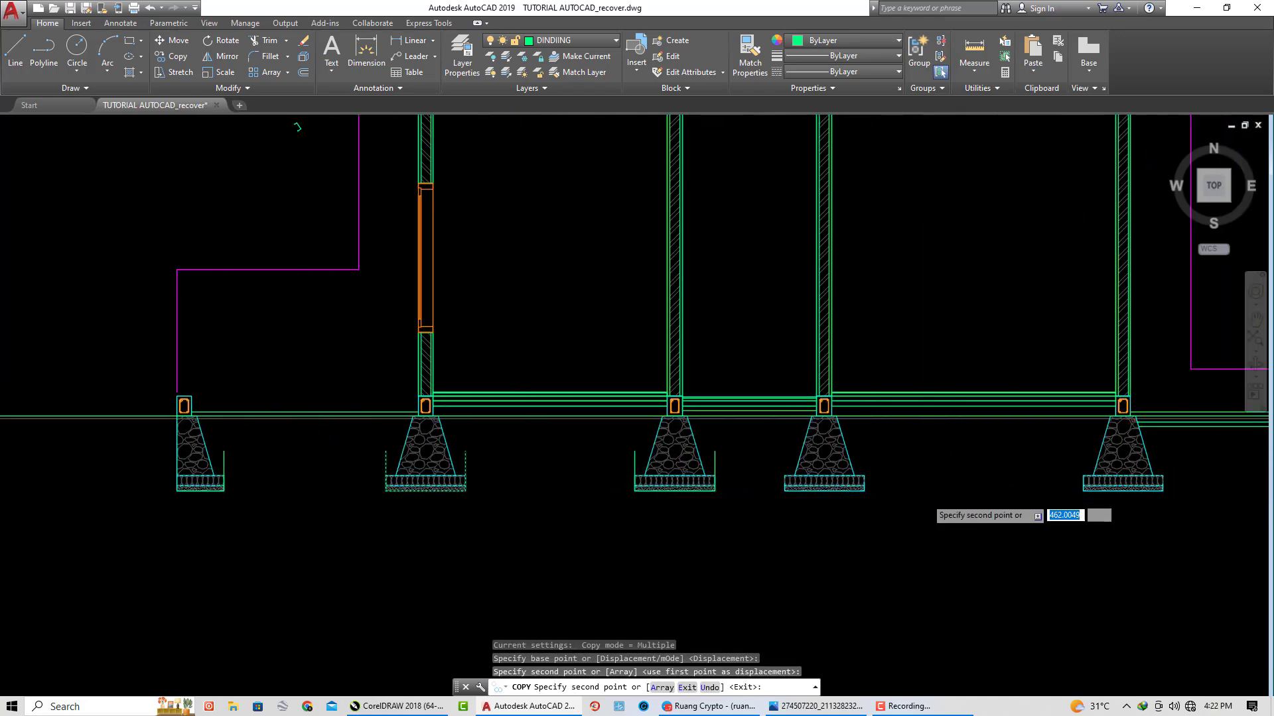
scroll(842, 487, up, 2)
middle_drag(832, 477, 498, 506)
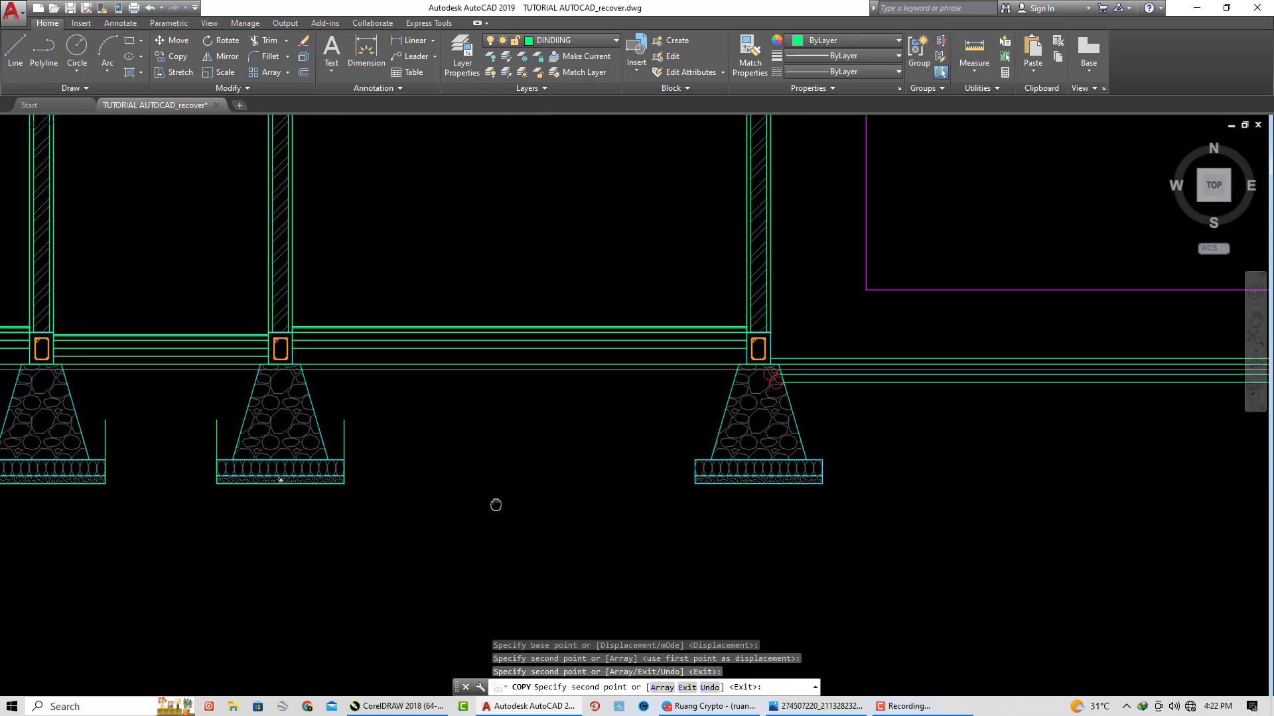
click(822, 484)
scroll(831, 478, down, 3)
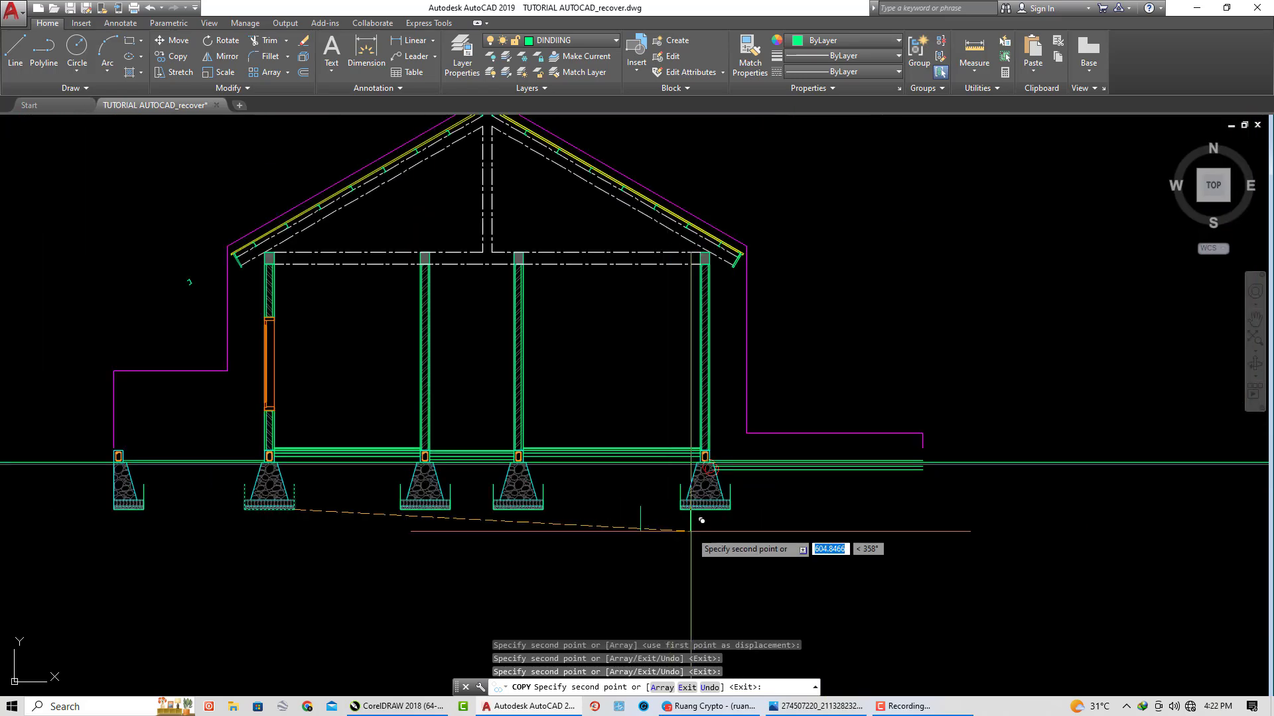
key(Escape)
middle_drag(500, 532, 584, 530)
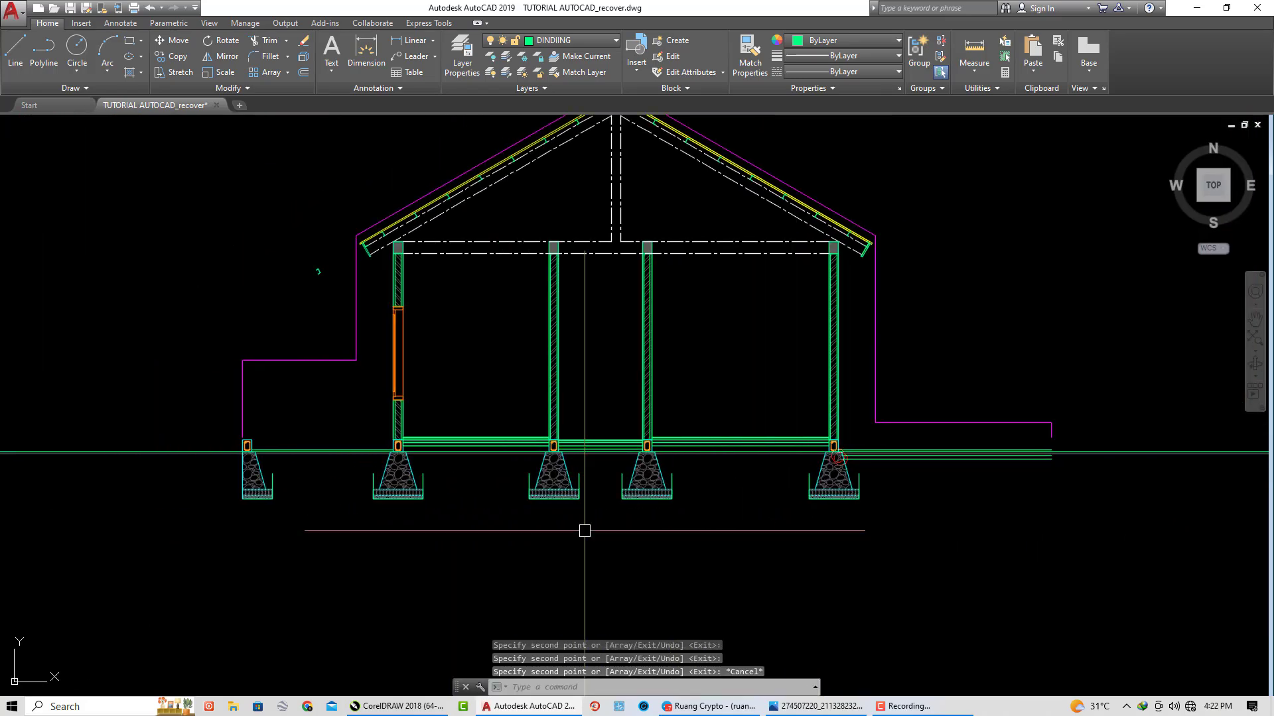
Step: Draw ground polylines at the excavation tops between the first three footings
text(pl)
key(Return)
scroll(288, 470, up, 2)
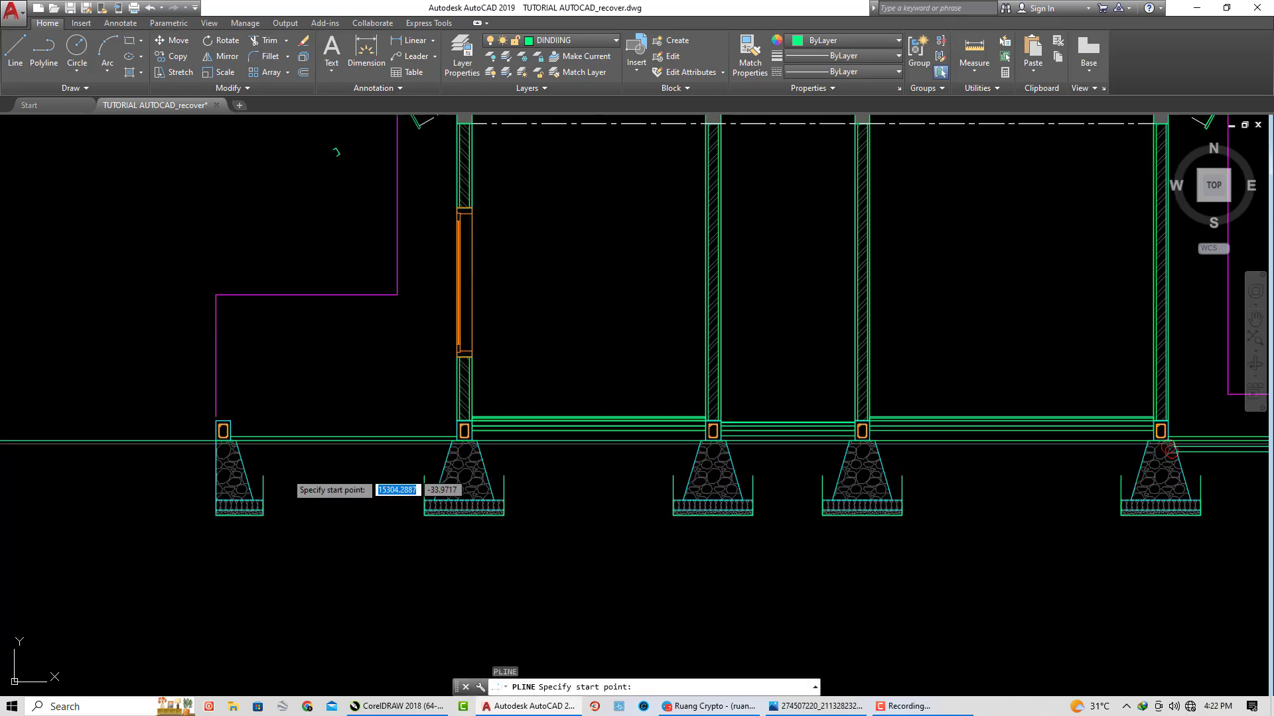
click(264, 475)
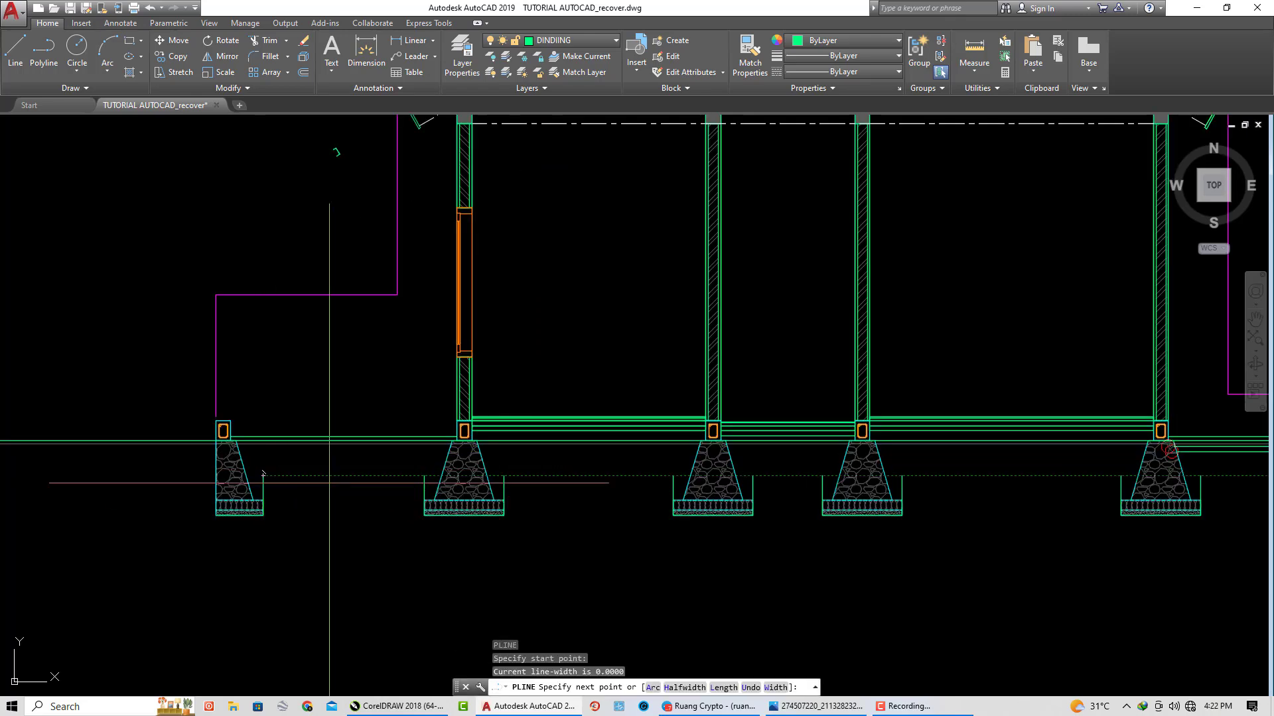
click(424, 475)
key(Return)
Step: Draw ground polylines from the third footing to the fourth and on to the last excavation
key(Return)
click(504, 476)
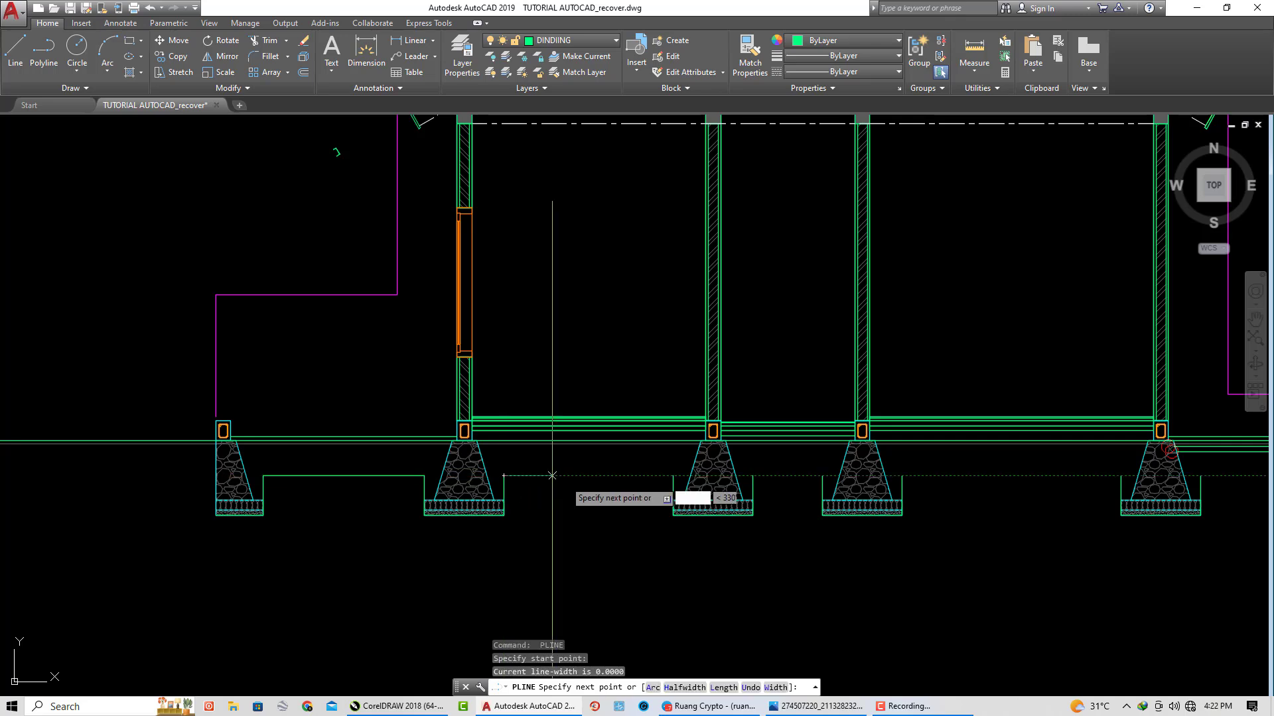
click(673, 476)
key(Return)
key(Return)
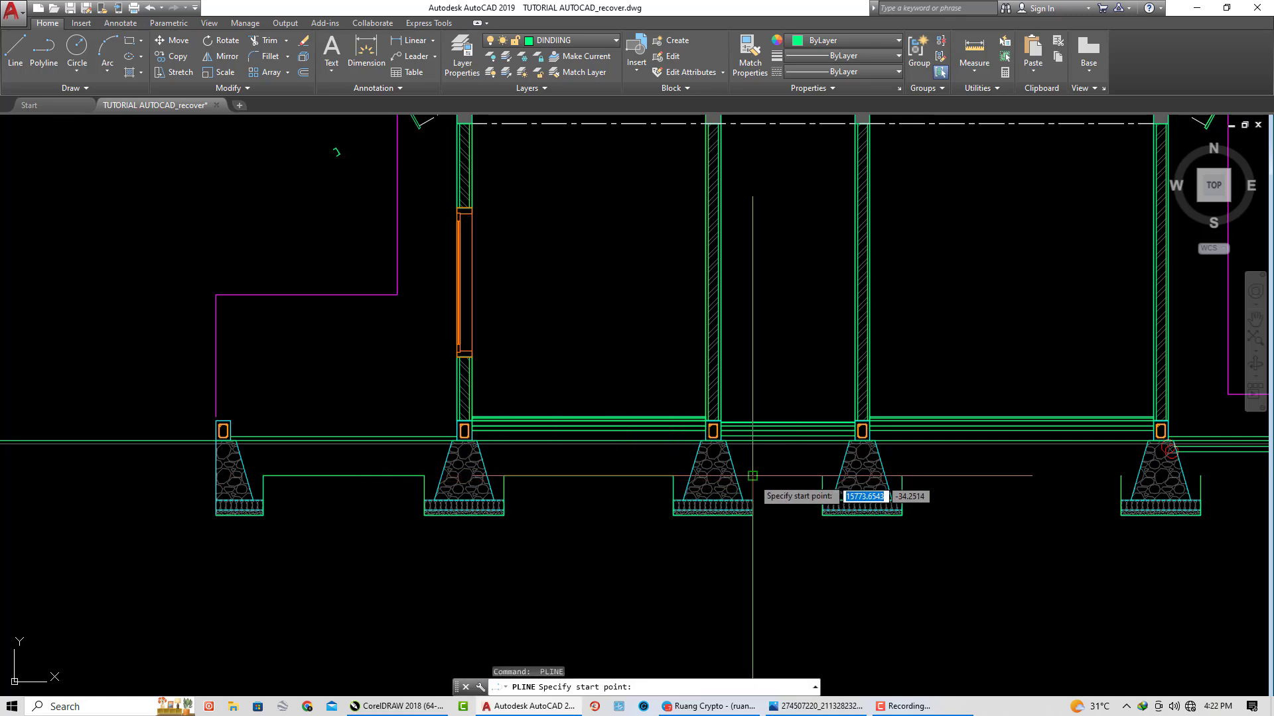
click(753, 476)
click(822, 475)
key(Return)
key(Return)
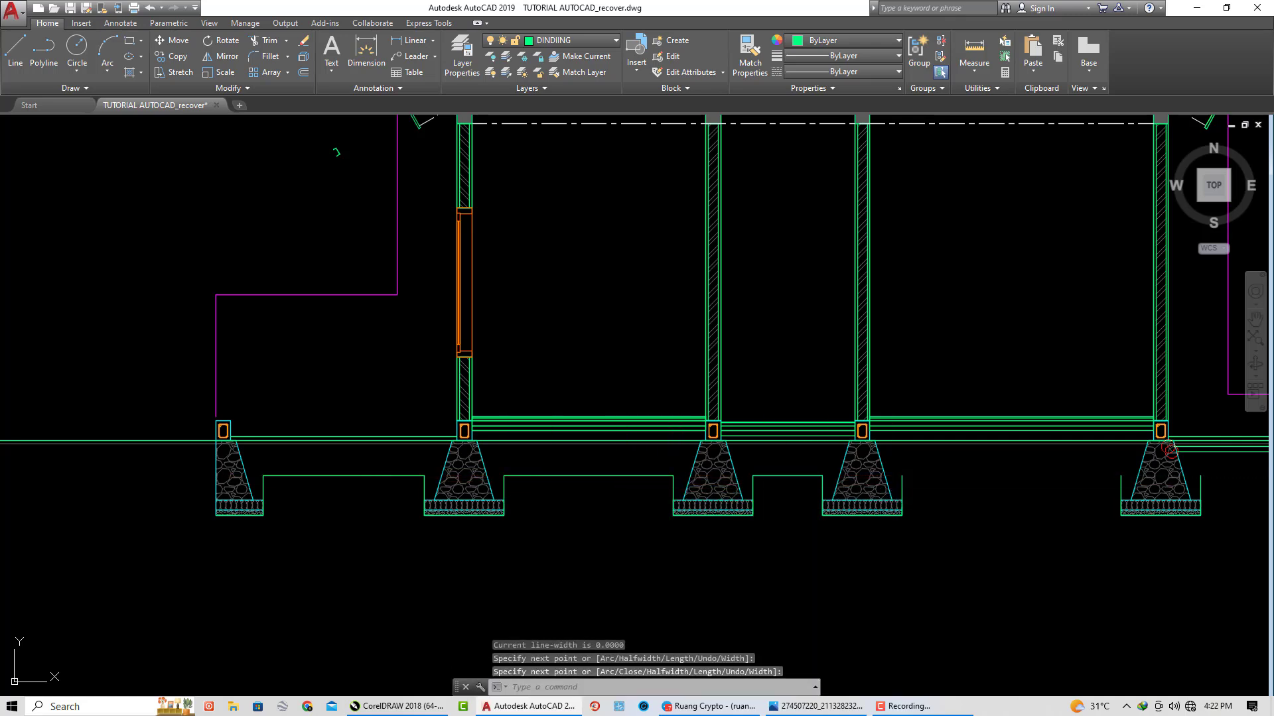
click(902, 475)
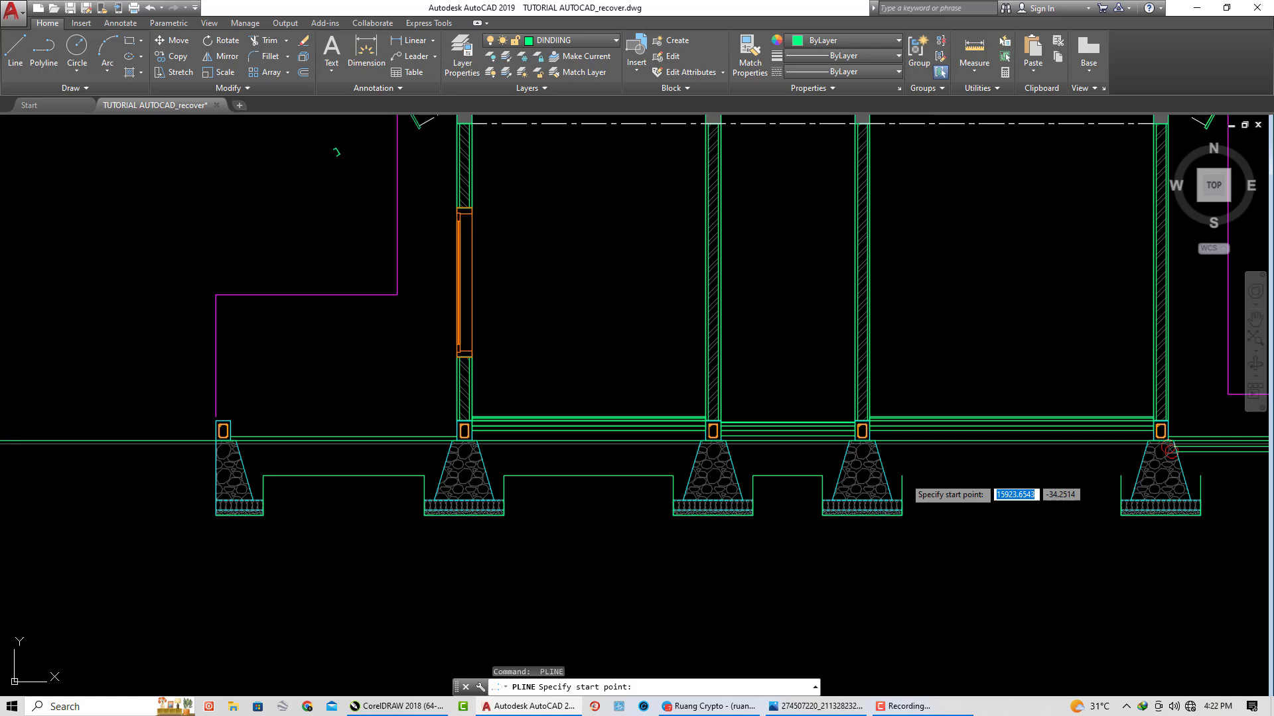
click(1121, 478)
key(Return)
Step: Begin a sloping ground polyline at the last footing's outer corner
middle_drag(1121, 478, 783, 483)
key(Return)
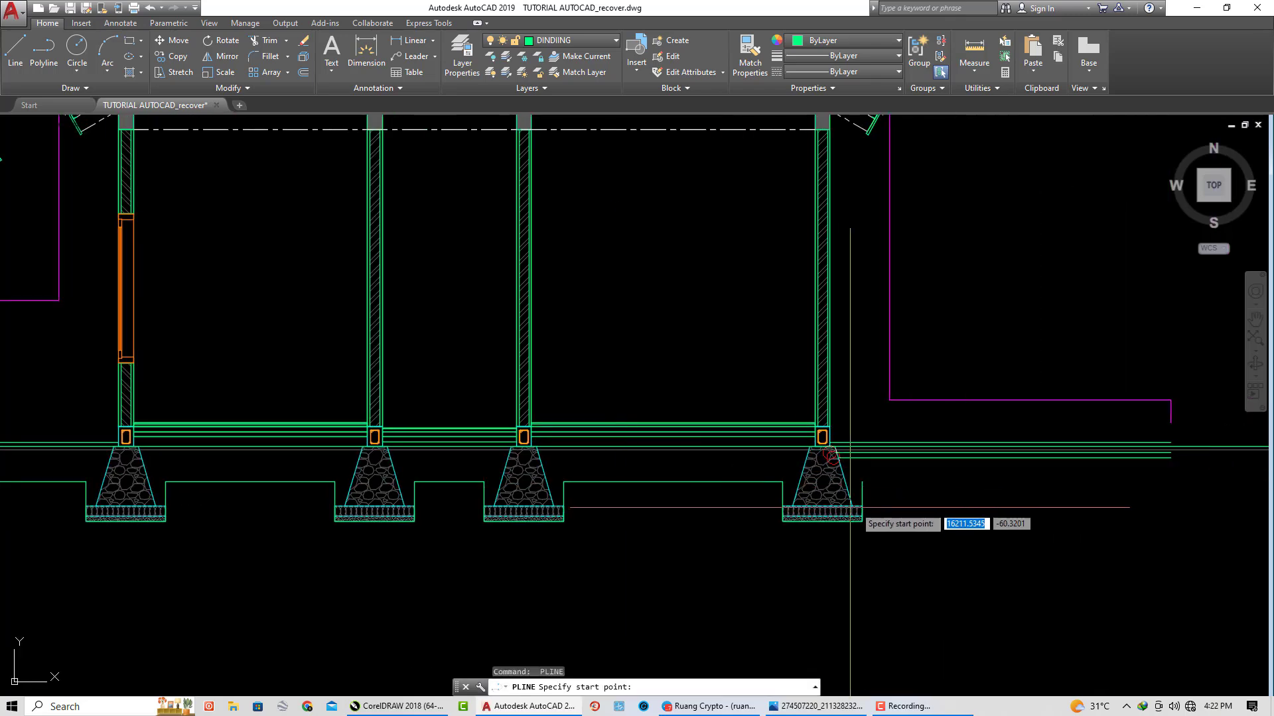
click(861, 481)
middle_drag(862, 485, 538, 491)
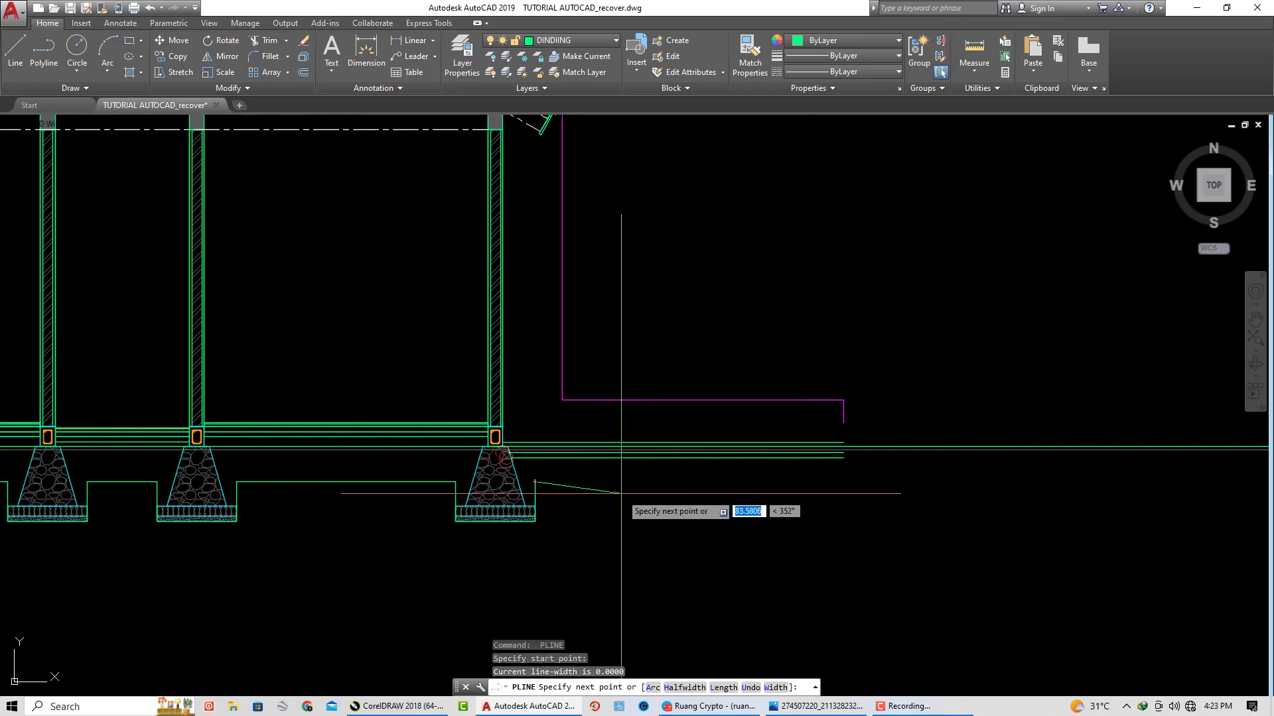
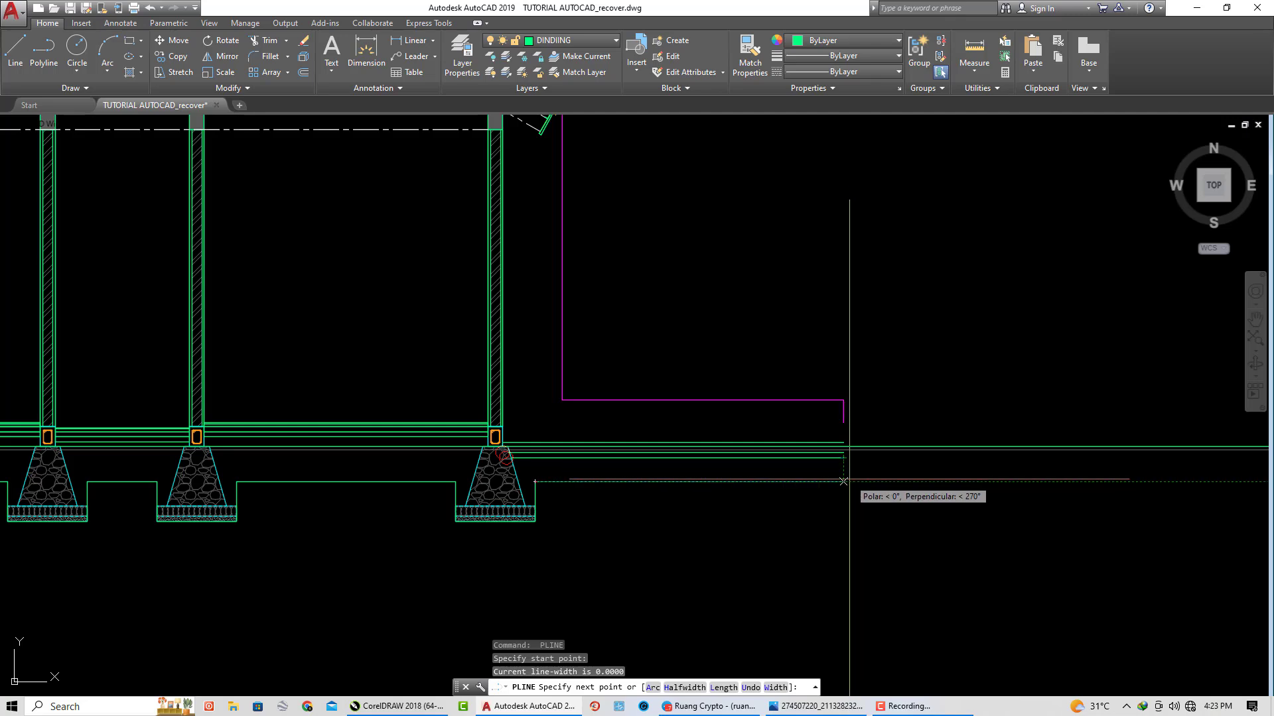
Step: Finish the ground-line polyline past the last footing and zoom out to check the whole building
click(844, 482)
key(Return)
scroll(869, 505, down, 2)
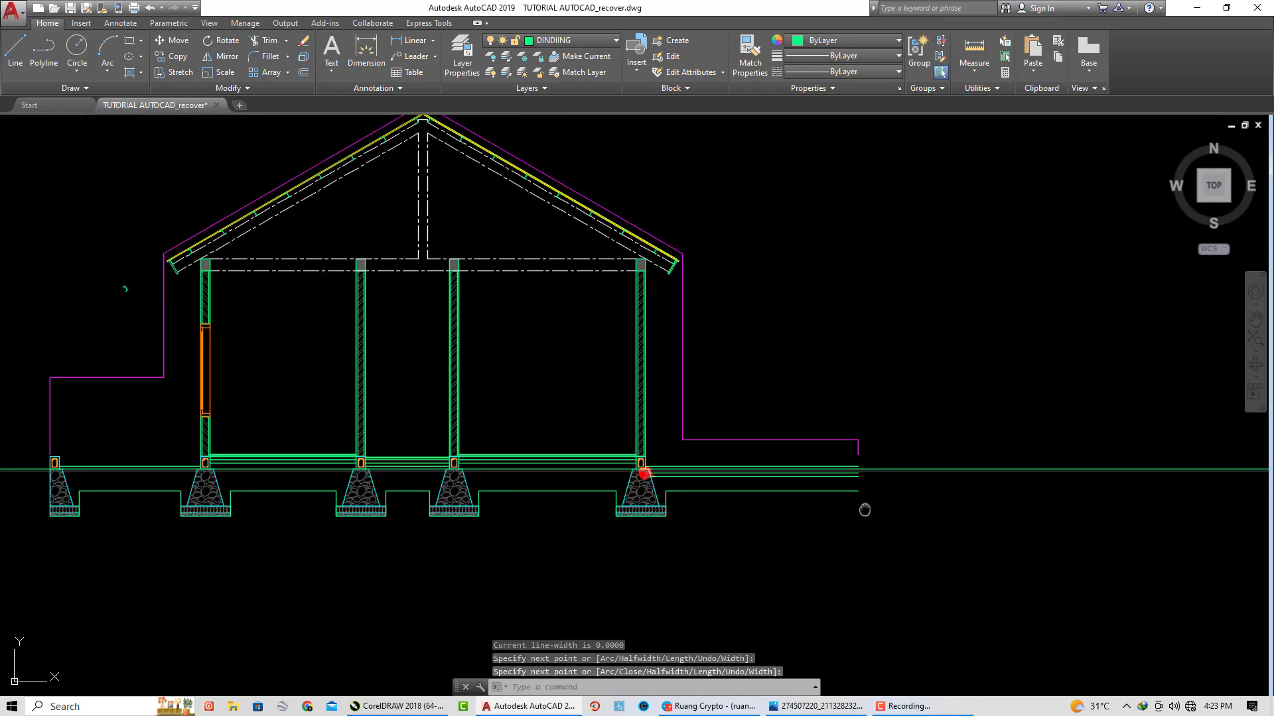
middle_drag(861, 512, 748, 458)
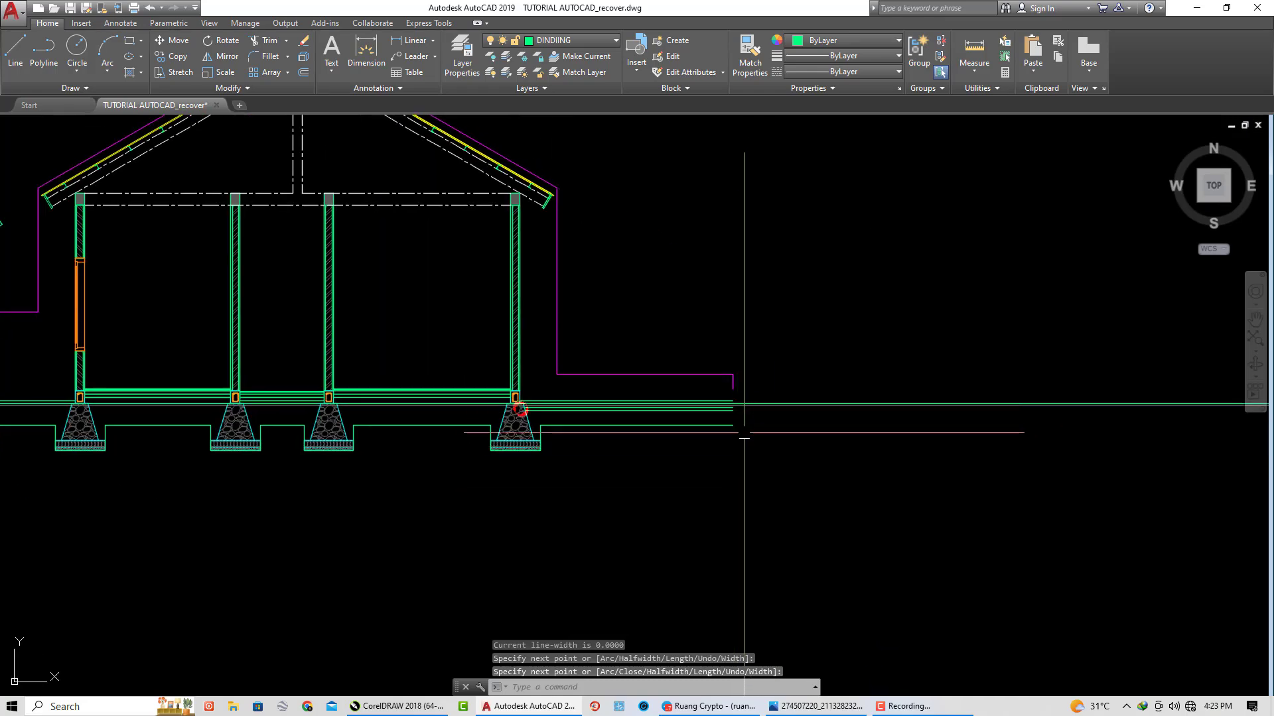
scroll(736, 445, down, 2)
scroll(728, 438, up, 2)
scroll(730, 436, up, 2)
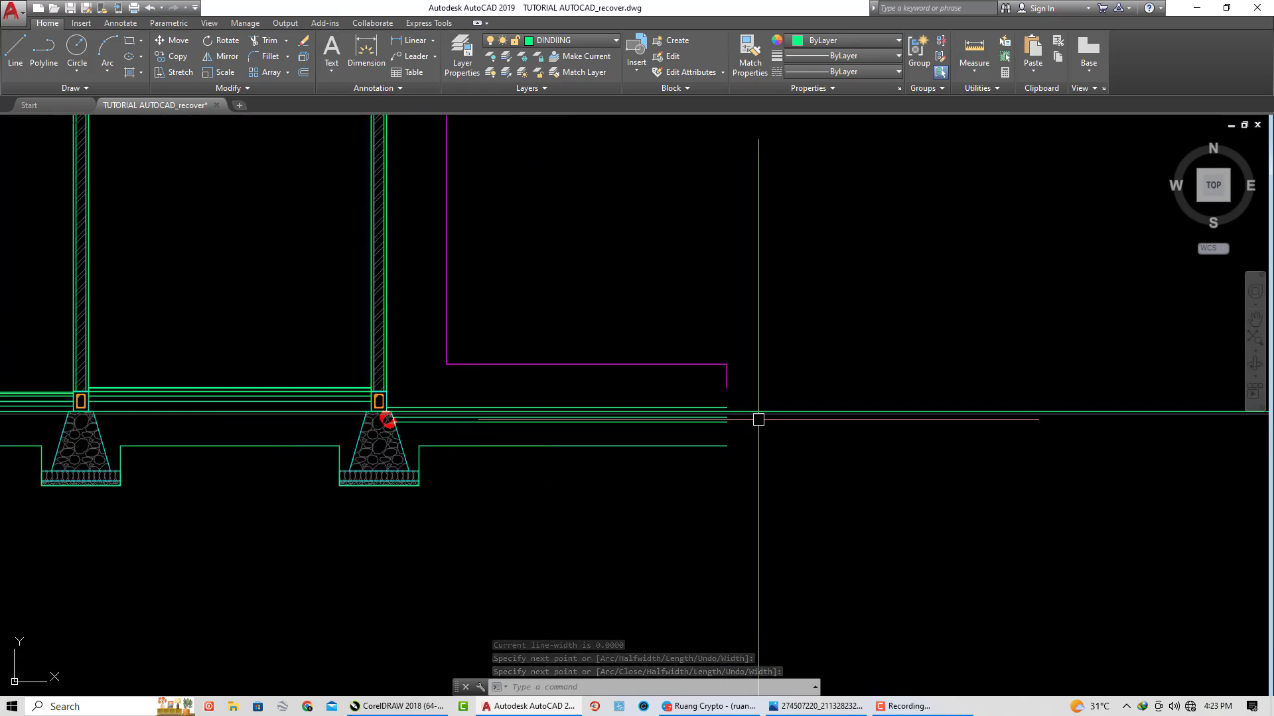
Step: Erase the stray pink polyline
click(758, 419)
text(e)
key(Return)
middle_drag(764, 452, 753, 467)
key(Escape)
Step: Place a vertical construction line at the ground line's end
key(Return)
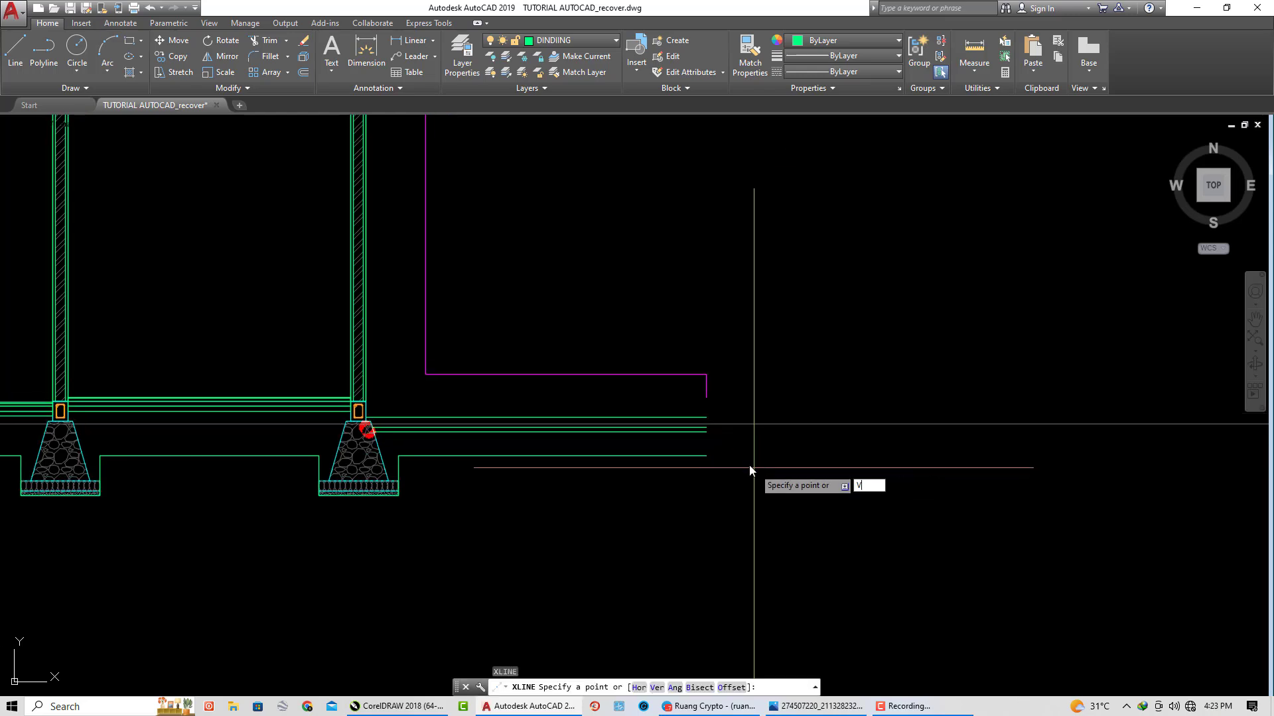
text(v)
key(Return)
click(706, 405)
key(Escape)
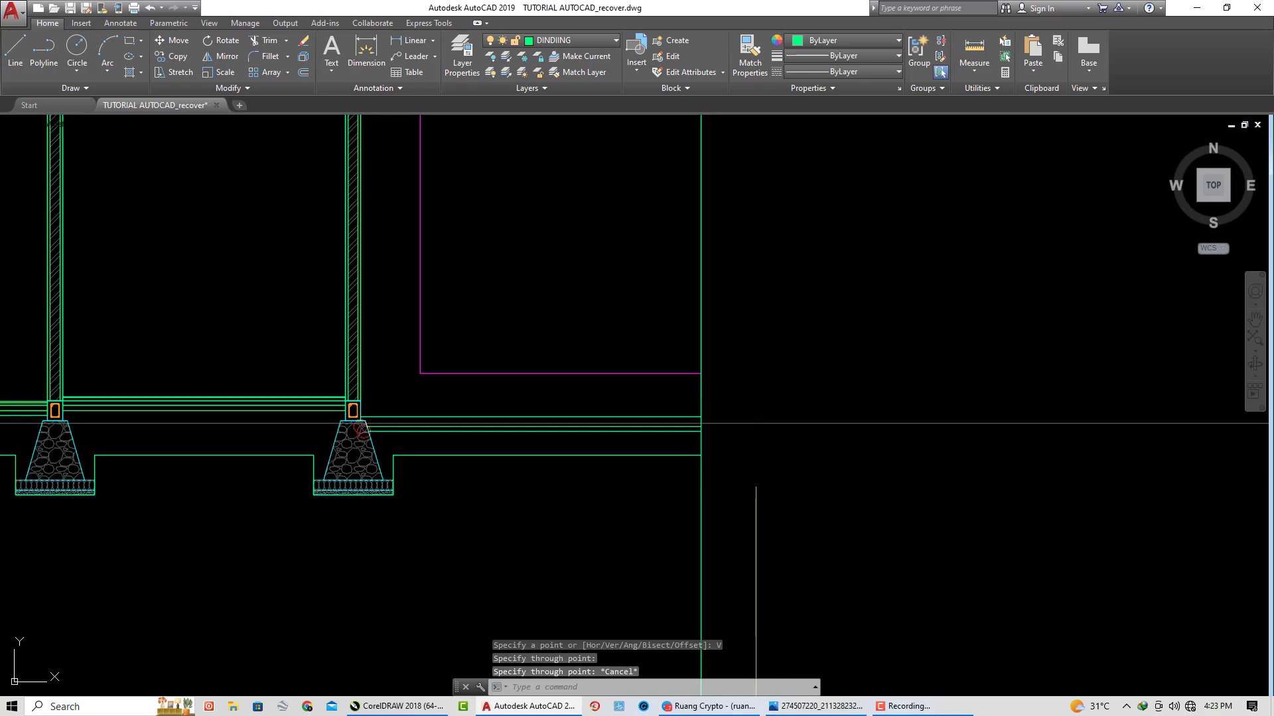
scroll(700, 428, up, 1)
scroll(643, 432, up, 1)
key(Escape)
scroll(655, 447, up, 1)
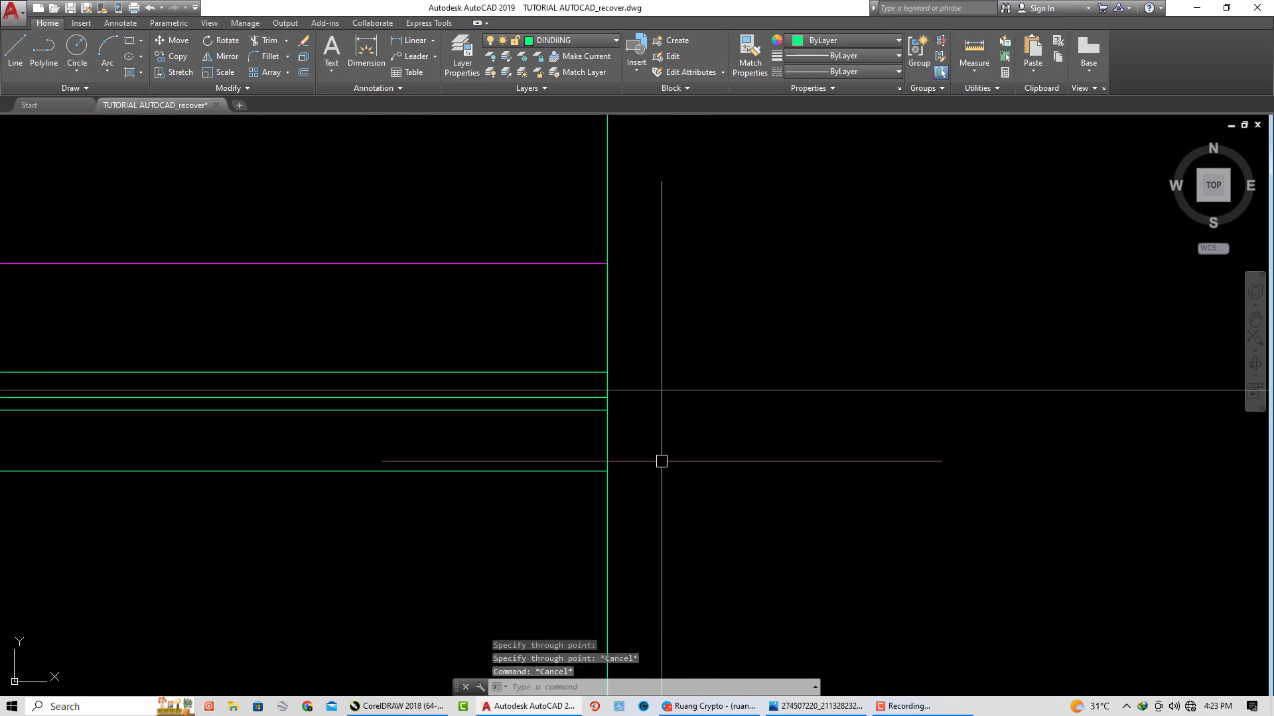
text(XL)
key(Return)
key(Escape)
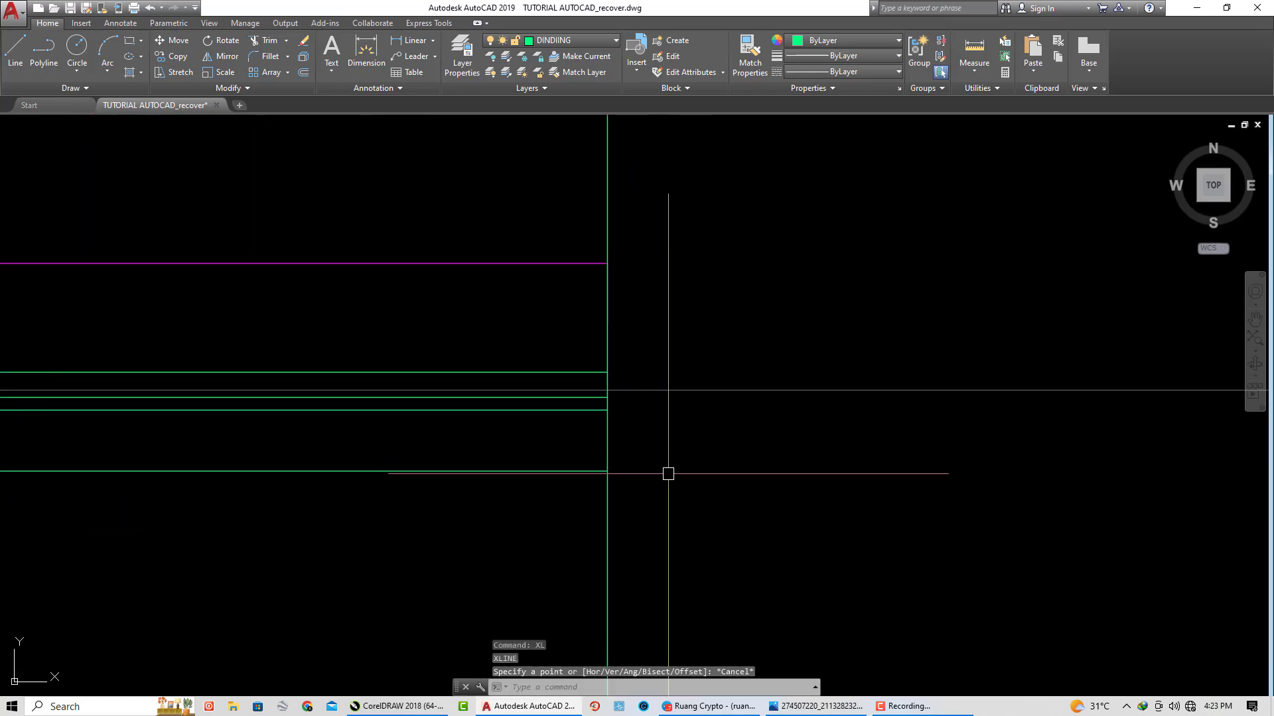
text(O)
Step: Offset the vertical guide 70 units to the right
key(Return)
key(Return)
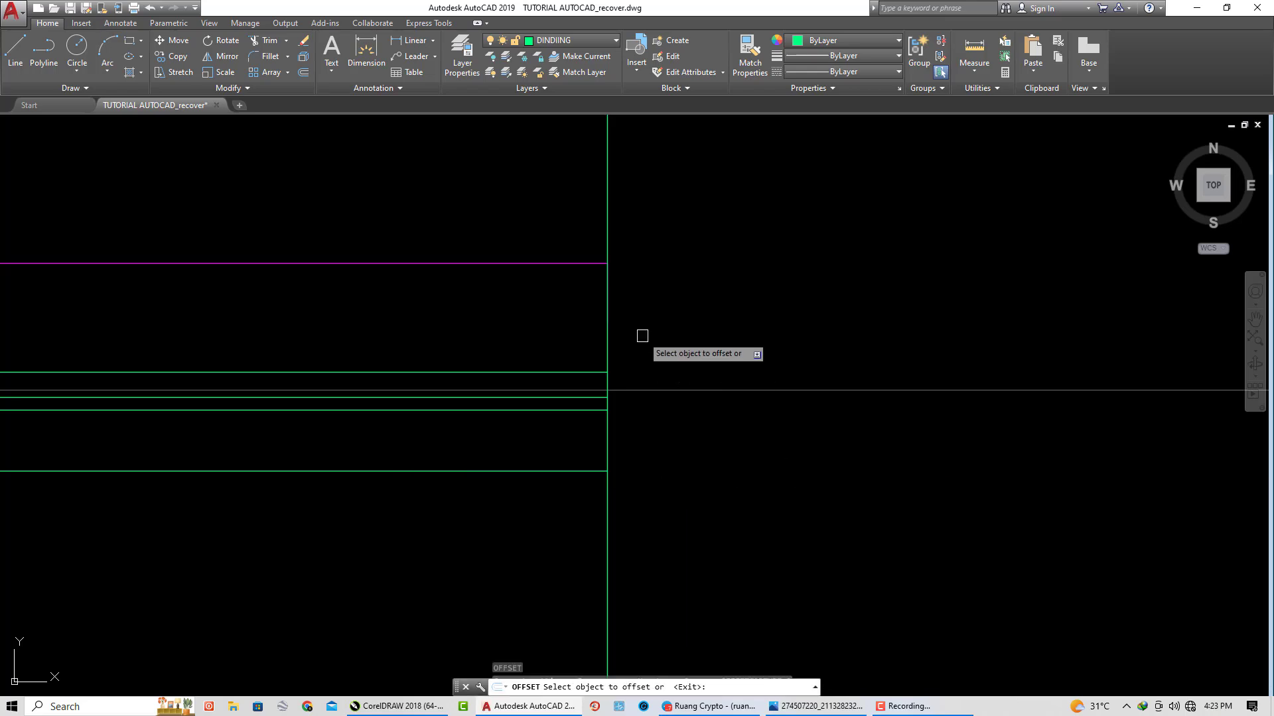
click(607, 221)
click(723, 289)
key(Escape)
key(Escape)
scroll(688, 501, down, 2)
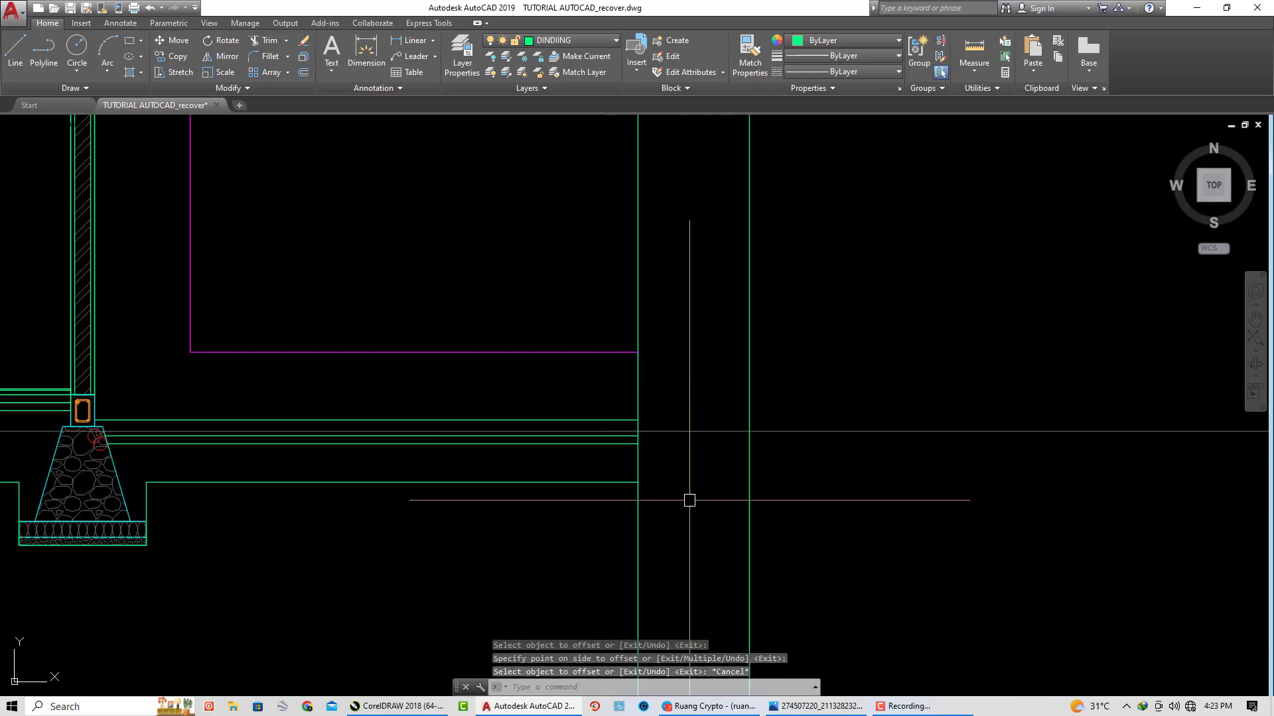
middle_drag(688, 500, 674, 429)
text(XL)
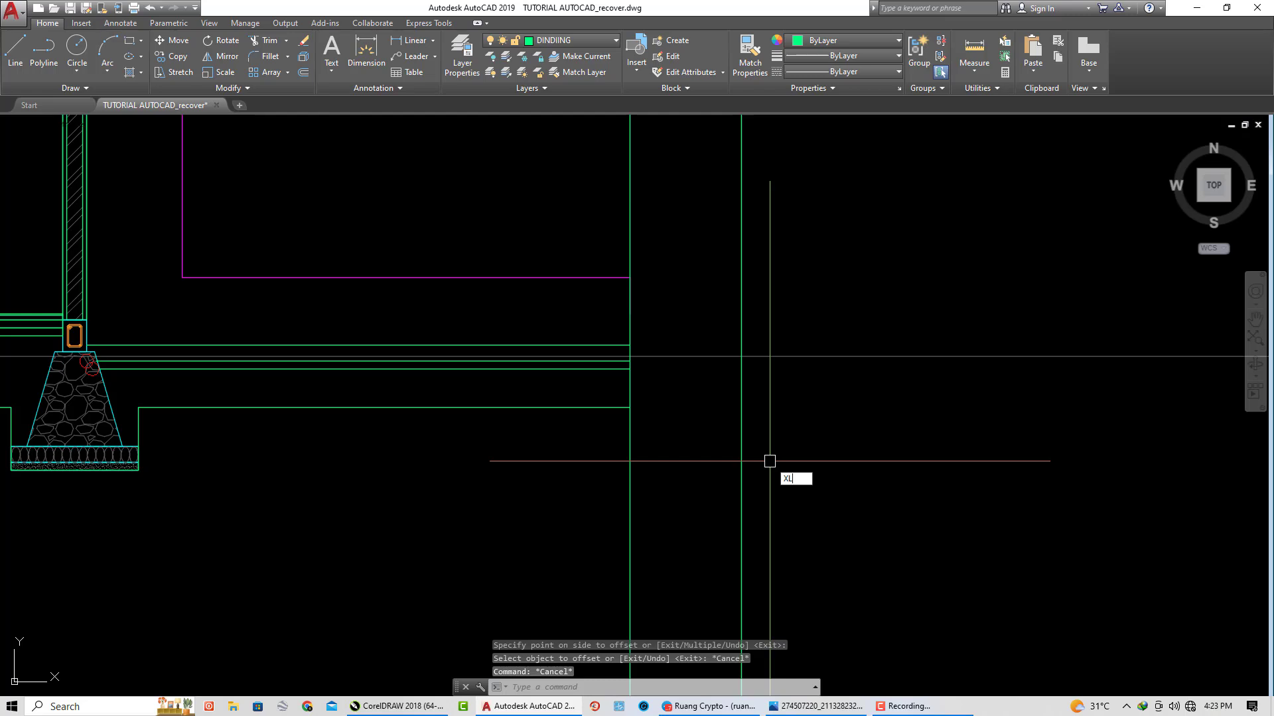
Step: Place a horizontal construction line at slab level
key(Return)
key(Return)
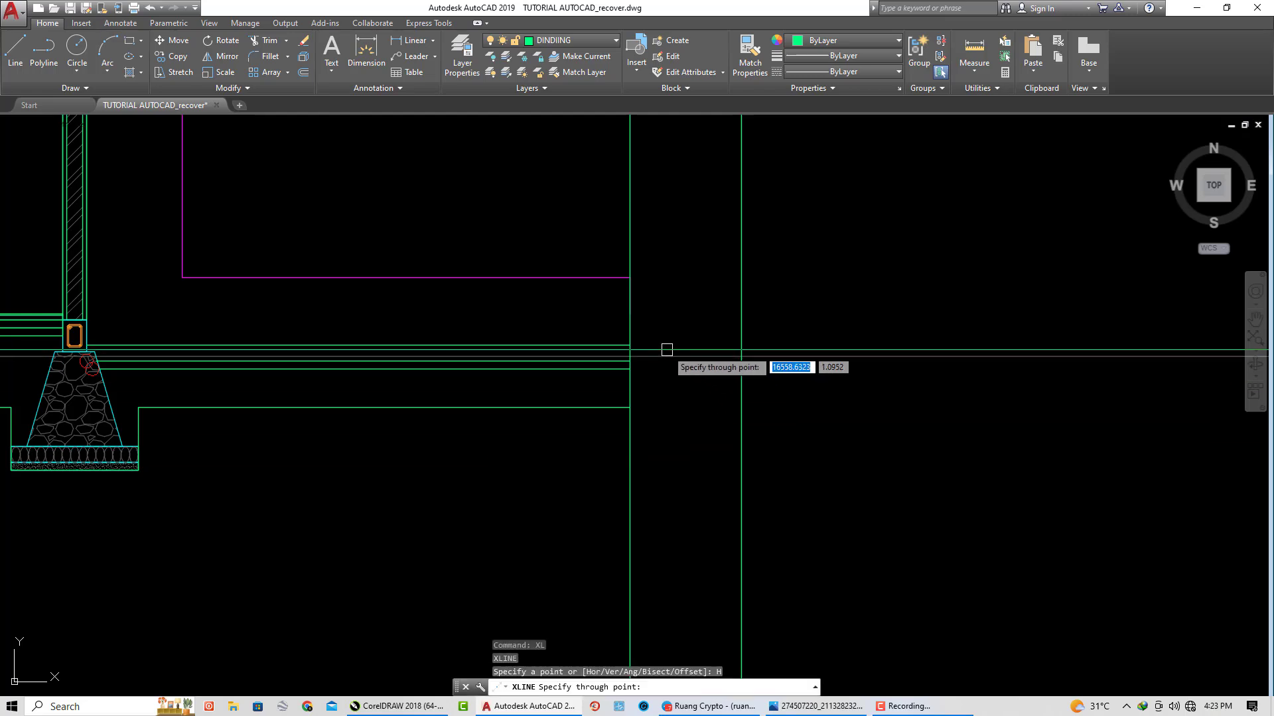
click(630, 345)
key(Escape)
text(o)
Step: Offset the horizontal guide 15 units downward
key(Return)
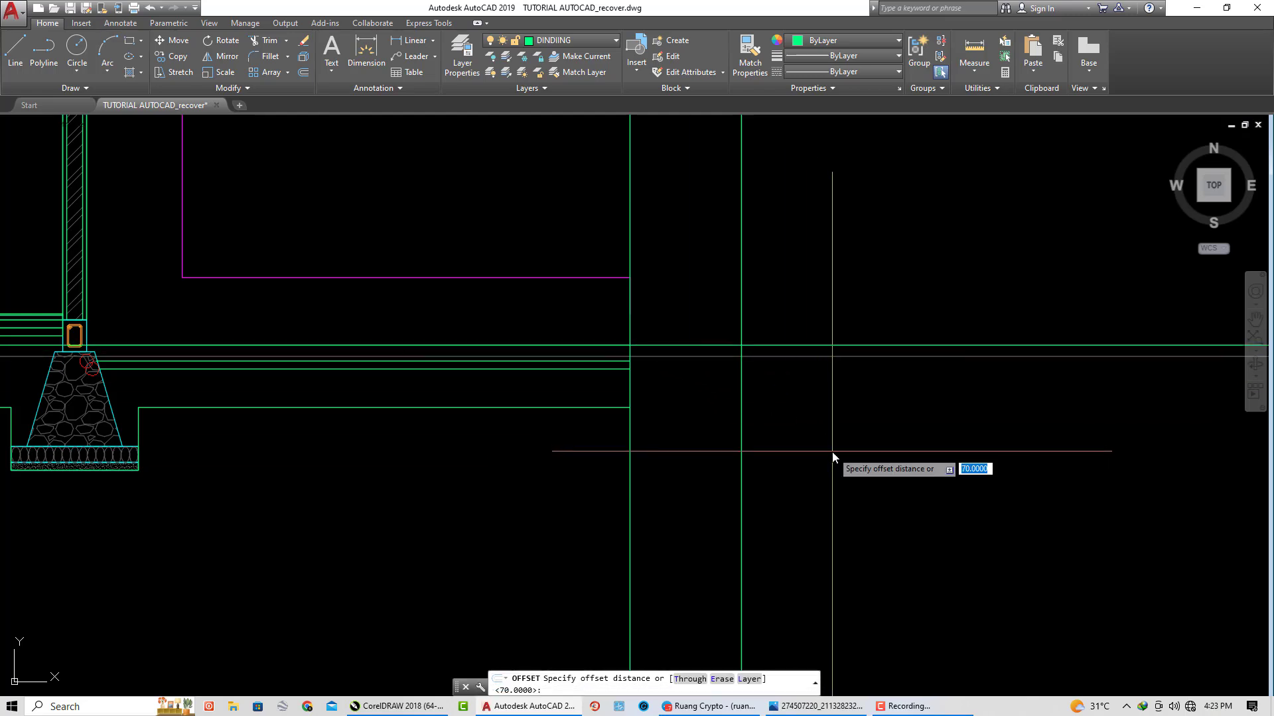
text(5)
key(Return)
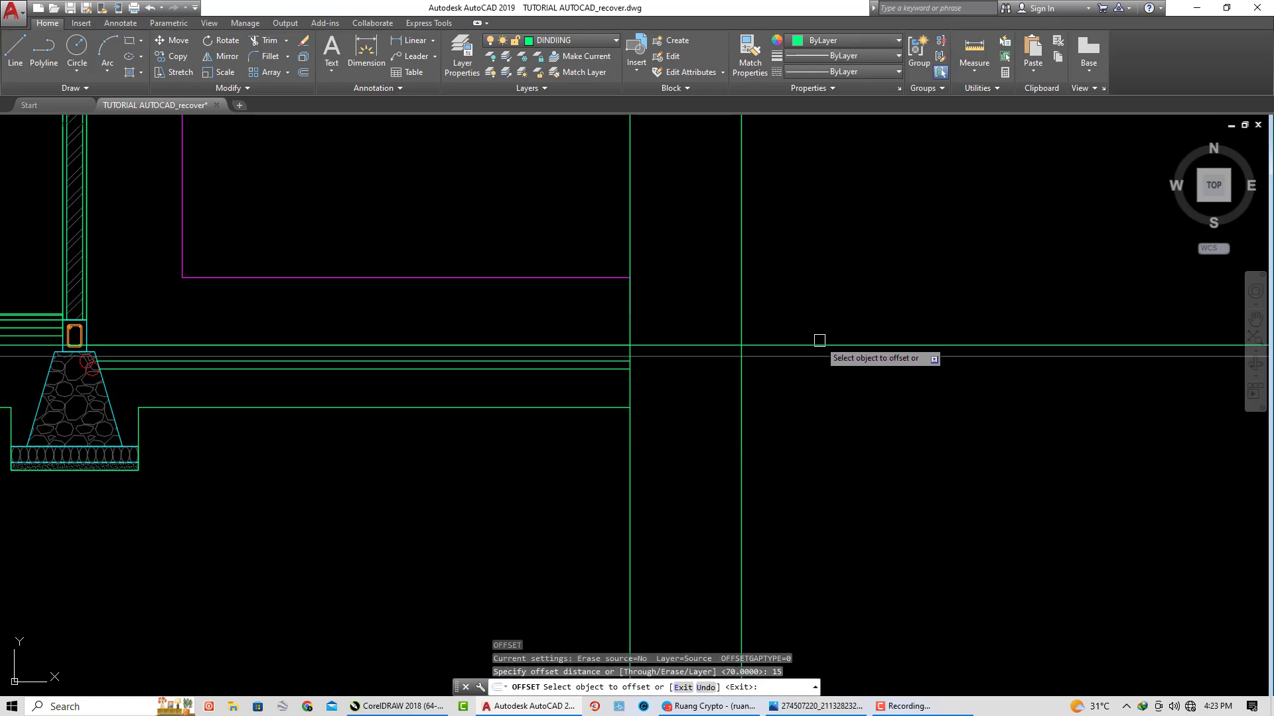
click(820, 344)
click(836, 401)
key(Escape)
key(Escape)
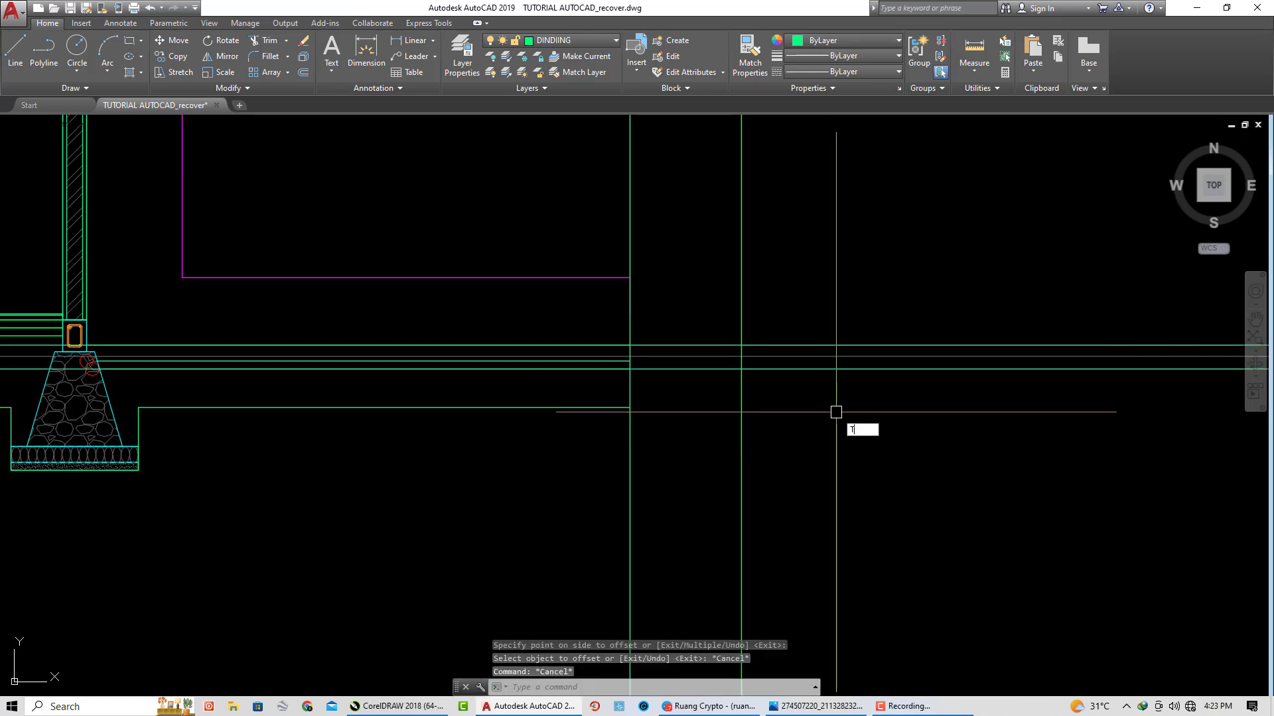
key(Escape)
text(C)
key(Return)
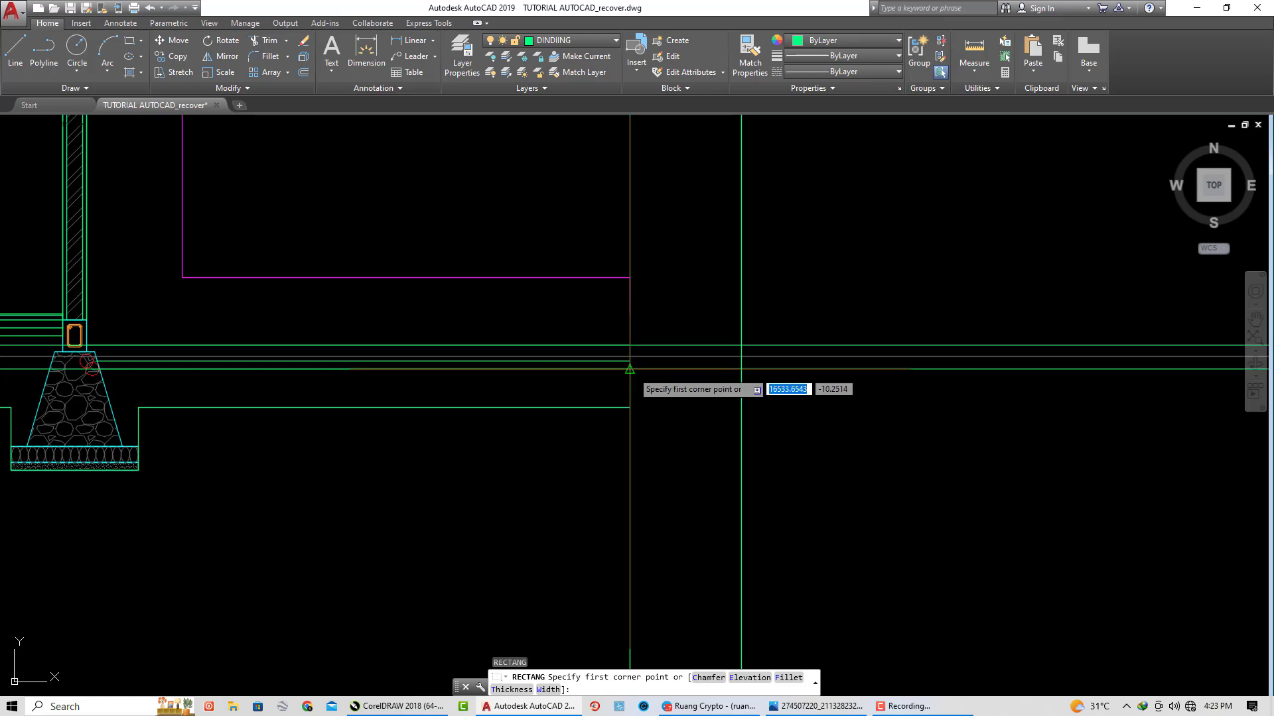
Step: Draw the thin rectangle between the vertical guides and erase the upper horizontal guide
click(629, 369)
click(741, 345)
click(743, 252)
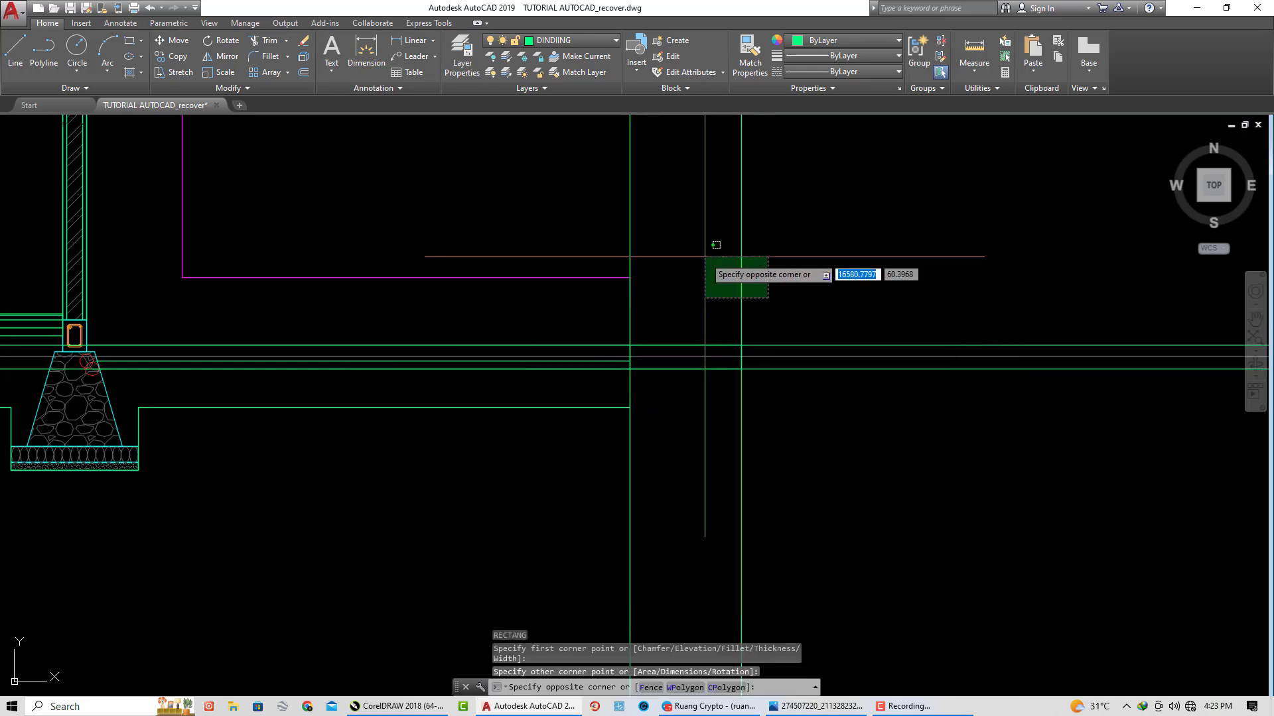
click(698, 279)
key(Escape)
click(780, 343)
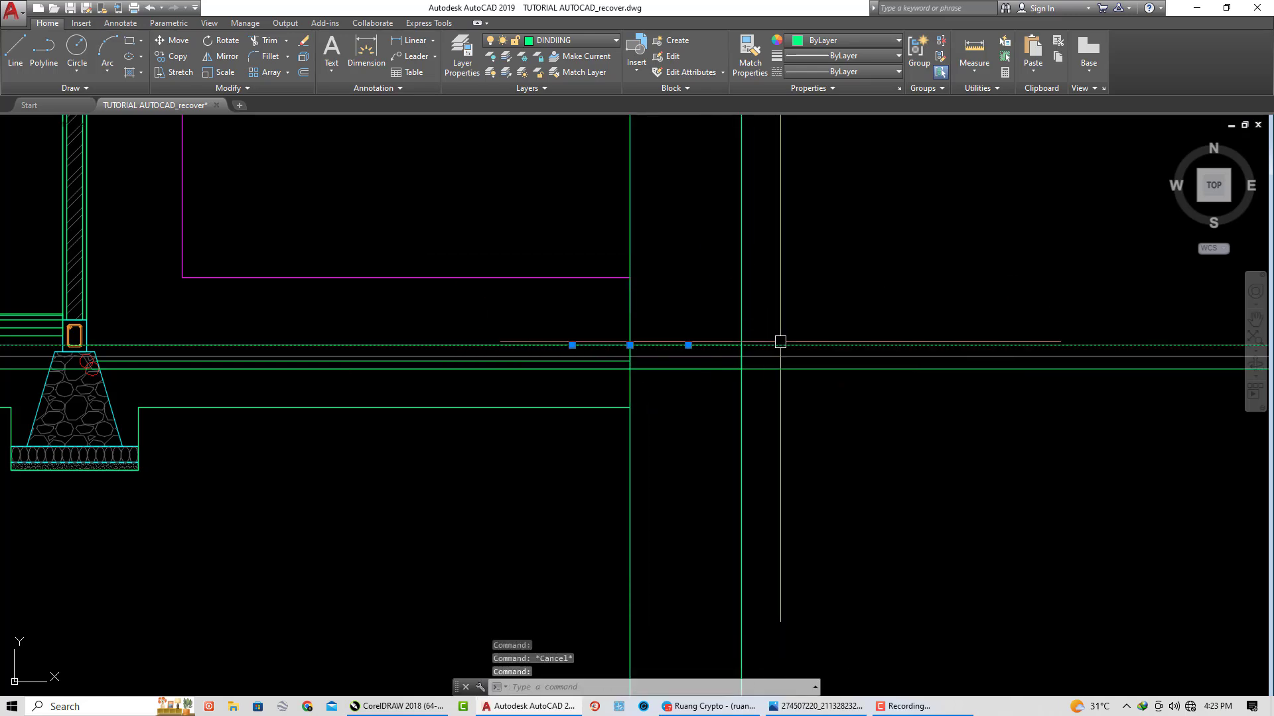
text(E)
key(Return)
click(693, 369)
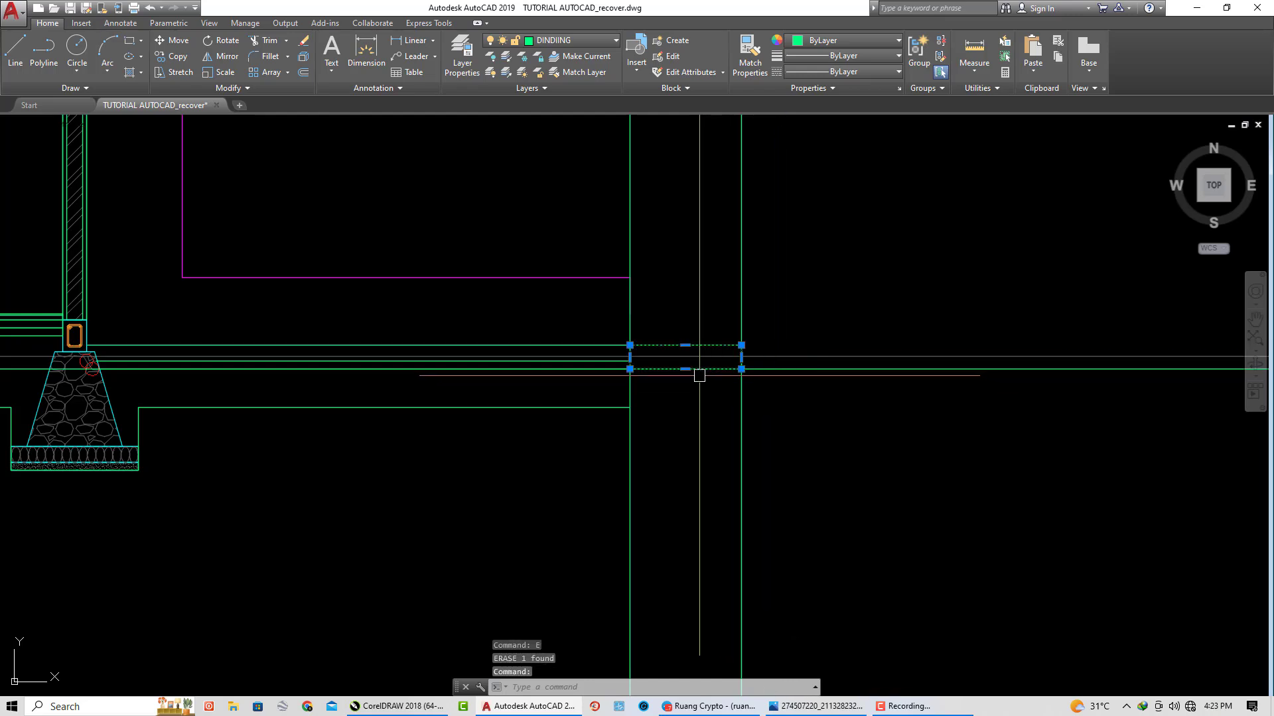
key(Escape)
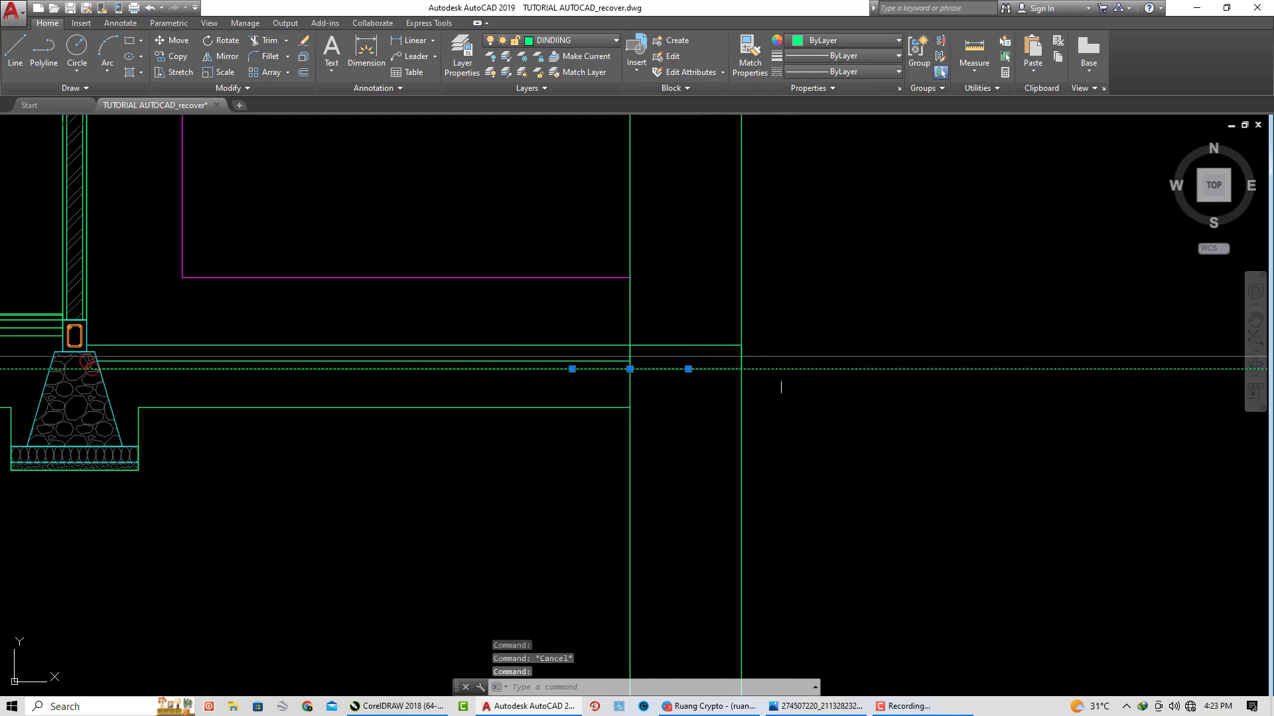
key(Escape)
scroll(783, 386, up, 2)
Step: Offset the lower horizontal line 70 units downward
text(o)
key(Return)
text(70)
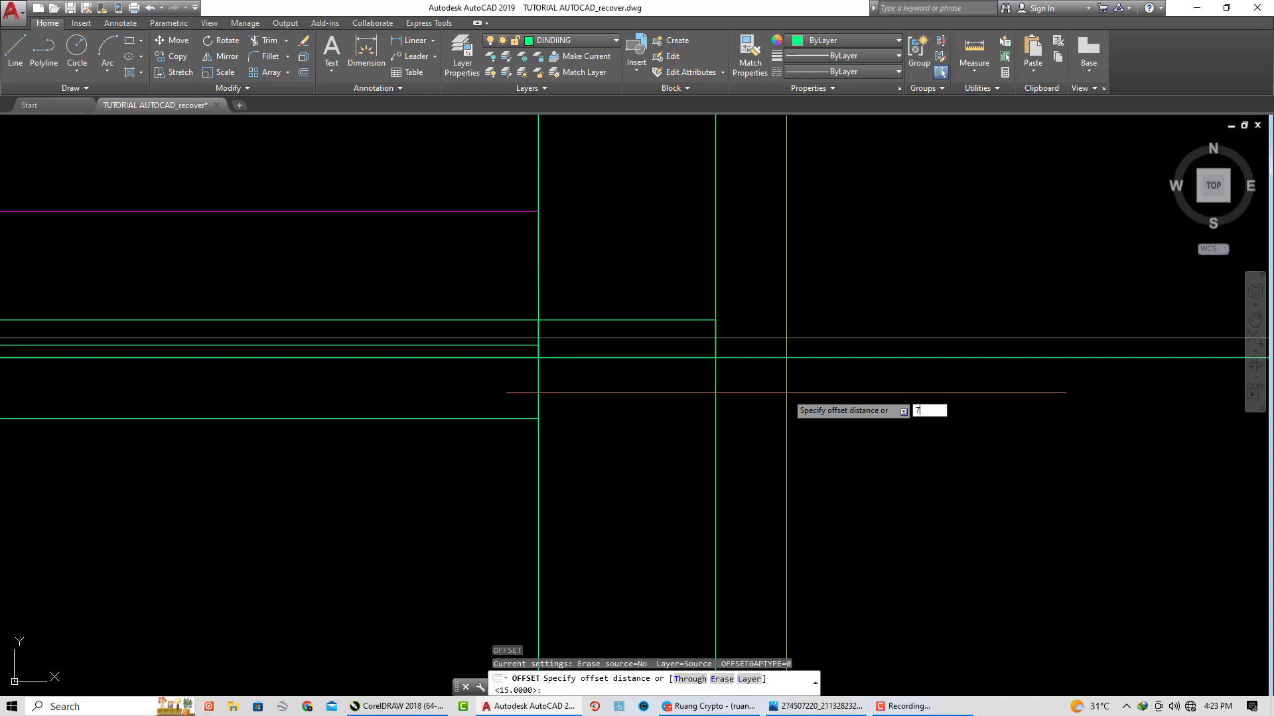
key(Return)
click(783, 358)
click(791, 404)
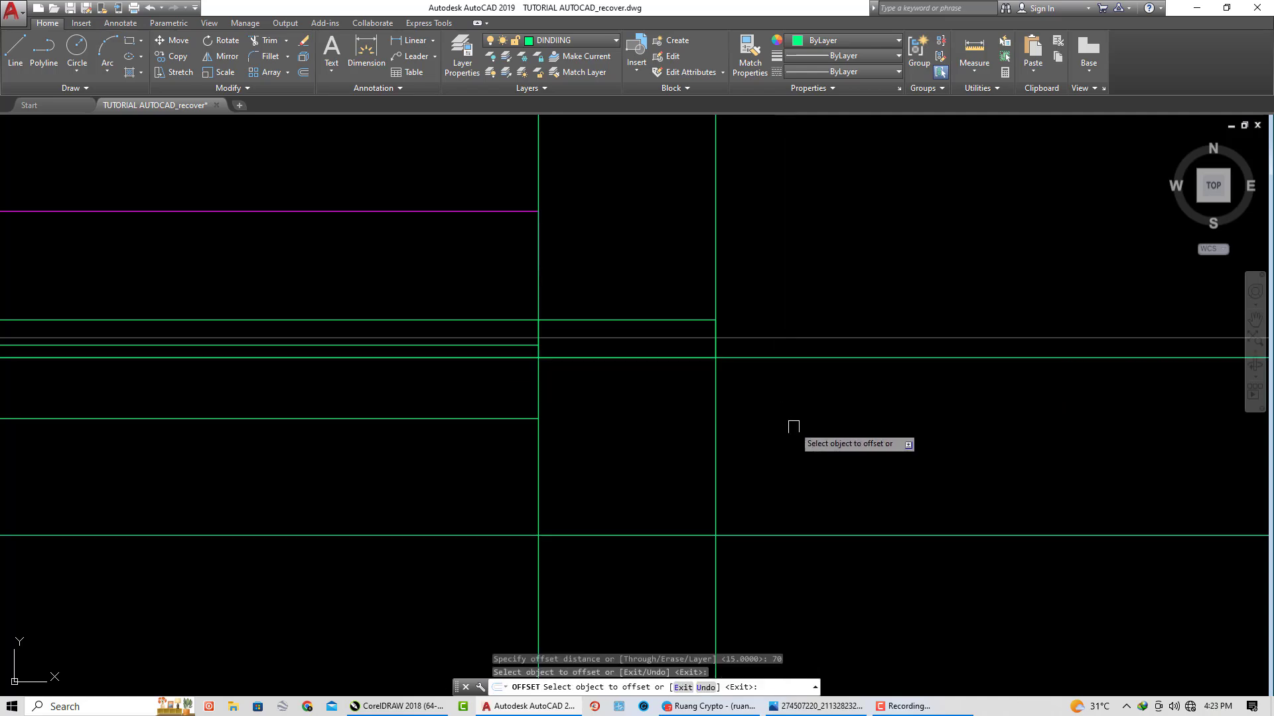
scroll(793, 411, down, 4)
scroll(794, 392, up, 2)
key(Escape)
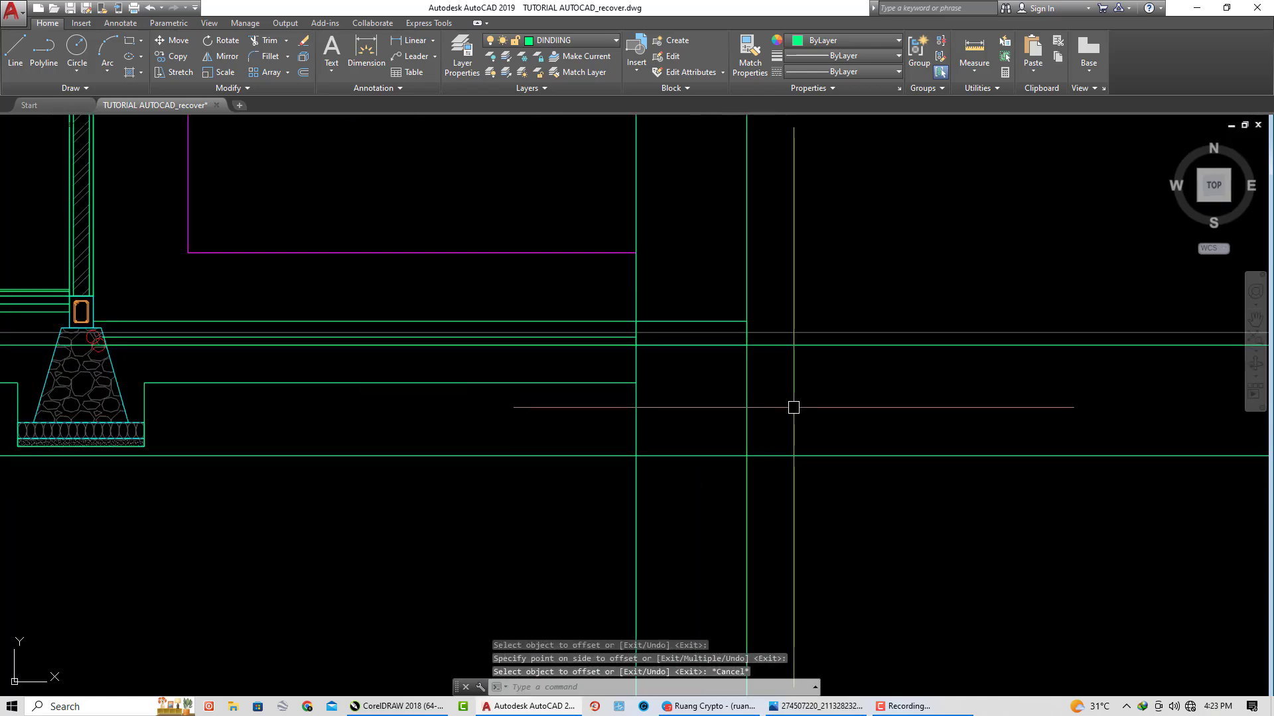
Step: Erase the unwanted lower copy and enter a new offset distance of 50
scroll(793, 410, up, 2)
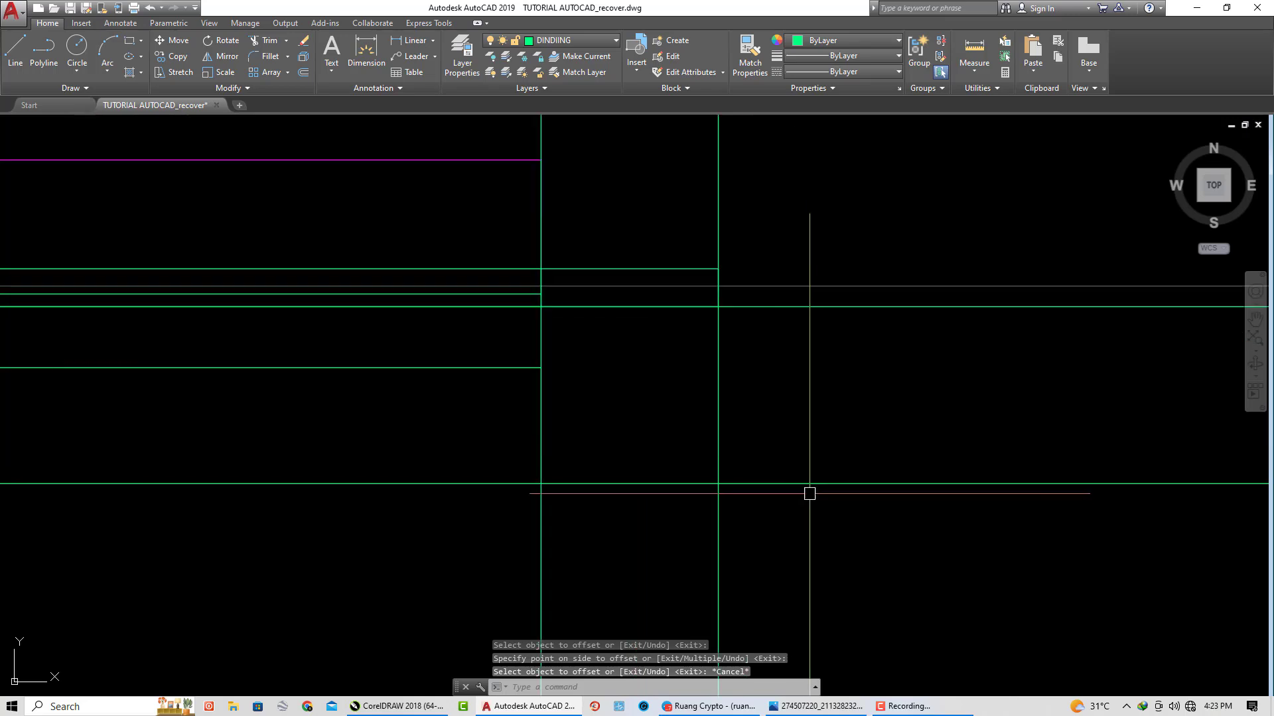
click(810, 484)
click(779, 443)
key(Return)
text(o)
key(Return)
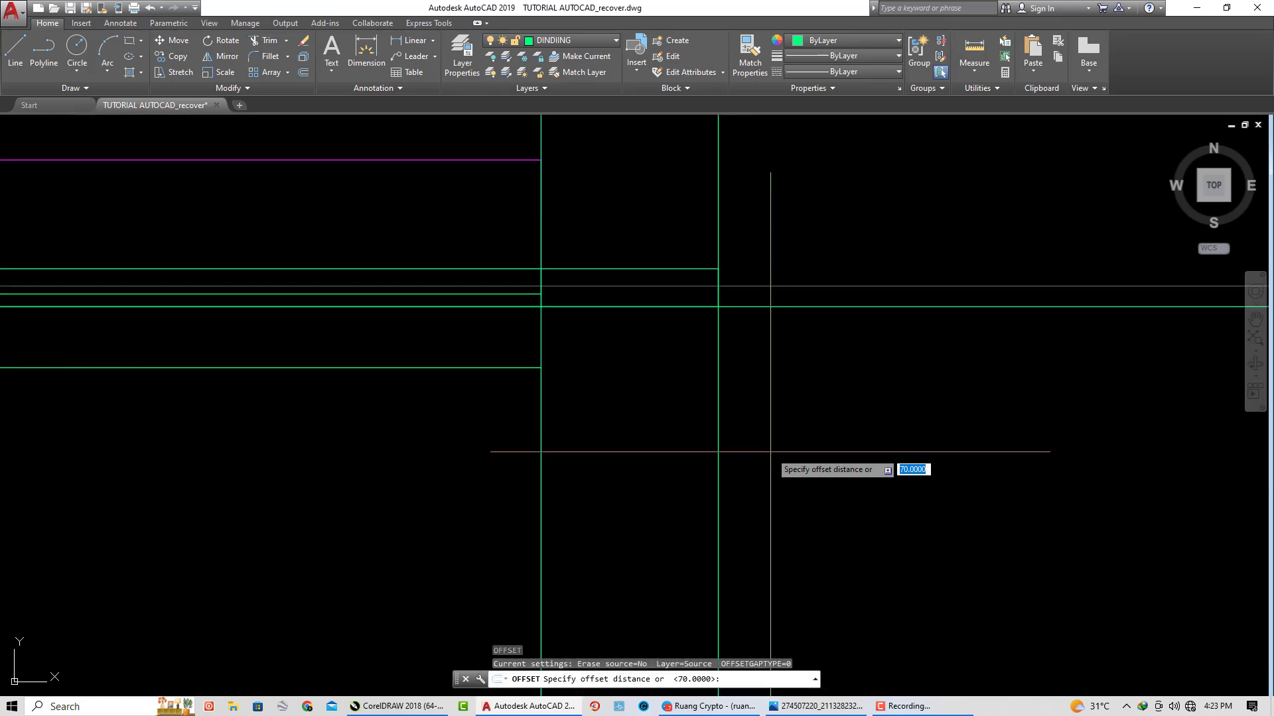
text(0)
key(Return)
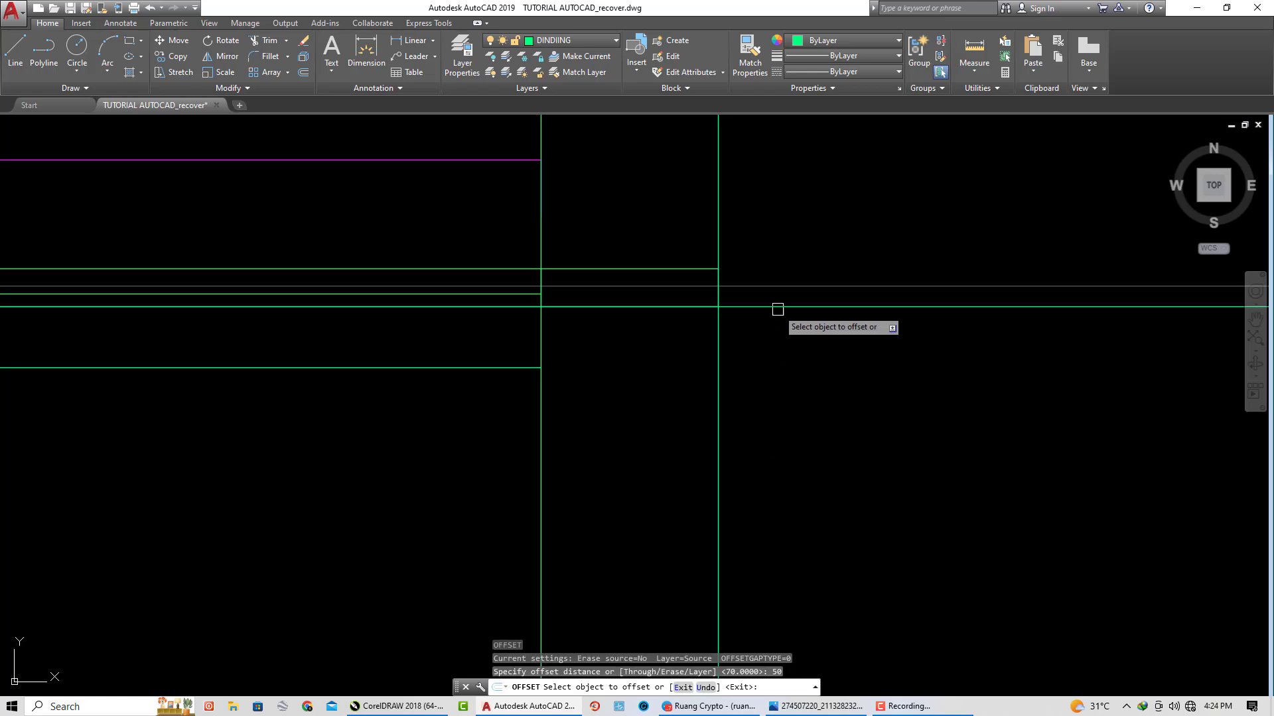
click(776, 307)
key(Escape)
text(O)
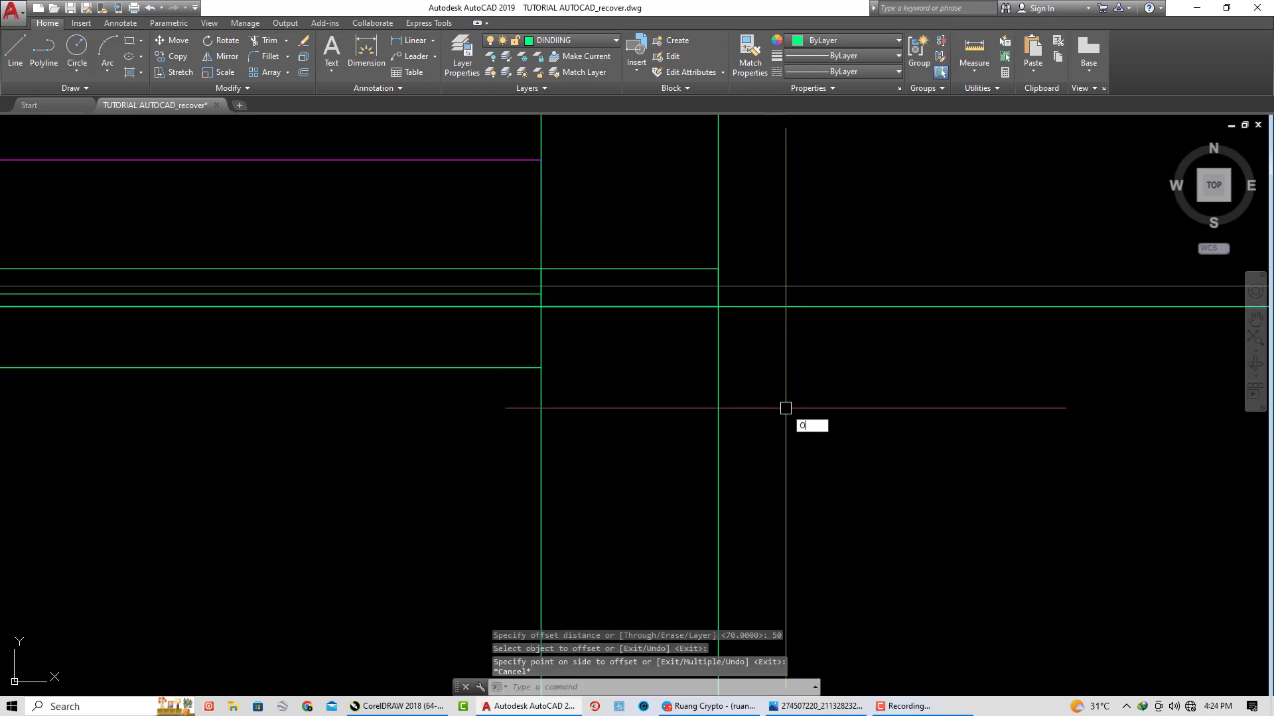
Step: Offset the lower horizontal line again to place the new guide 70 units below
key(Return)
key(Return)
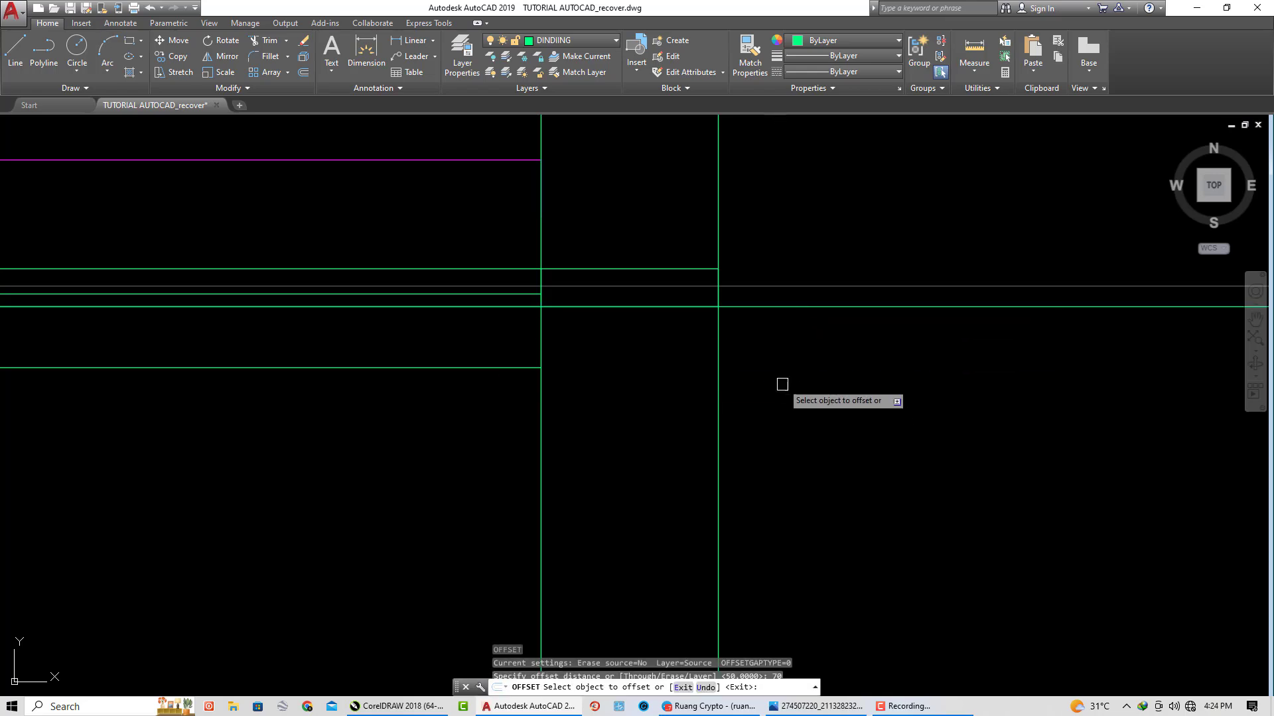
click(784, 307)
click(804, 420)
key(Escape)
scroll(804, 420, down, 3)
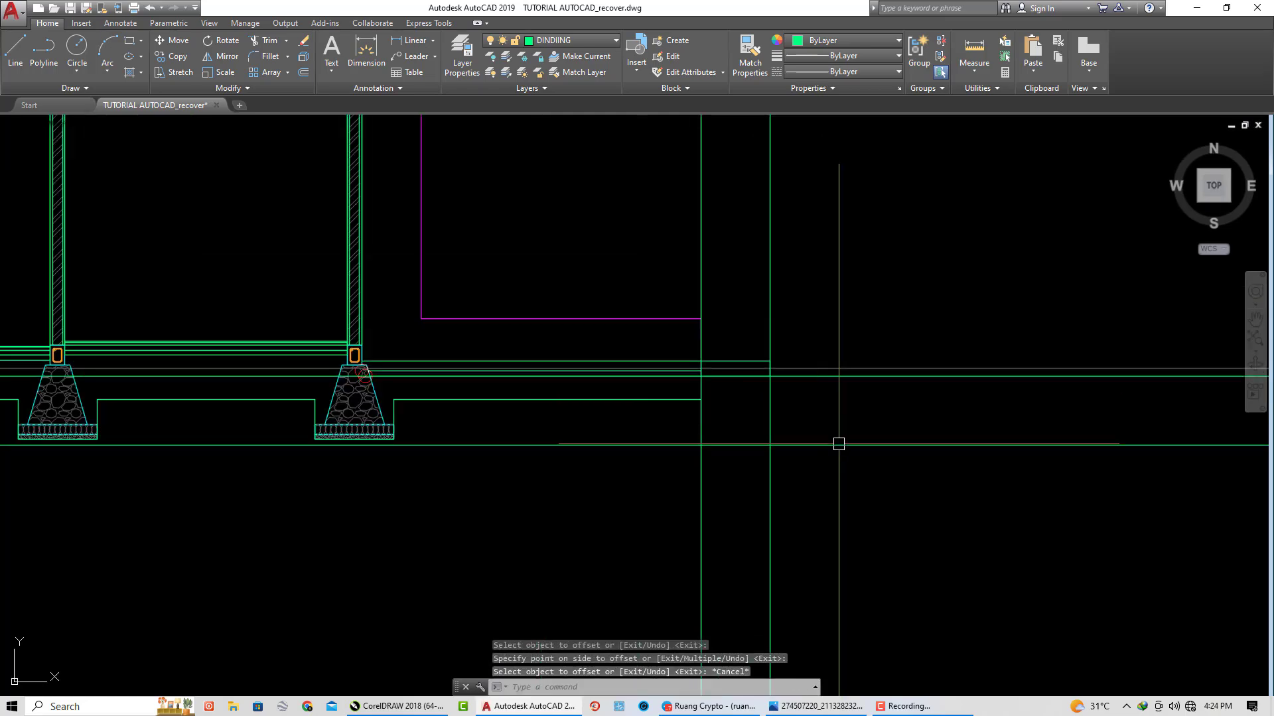
scroll(783, 347, up, 1)
scroll(742, 235, up, 2)
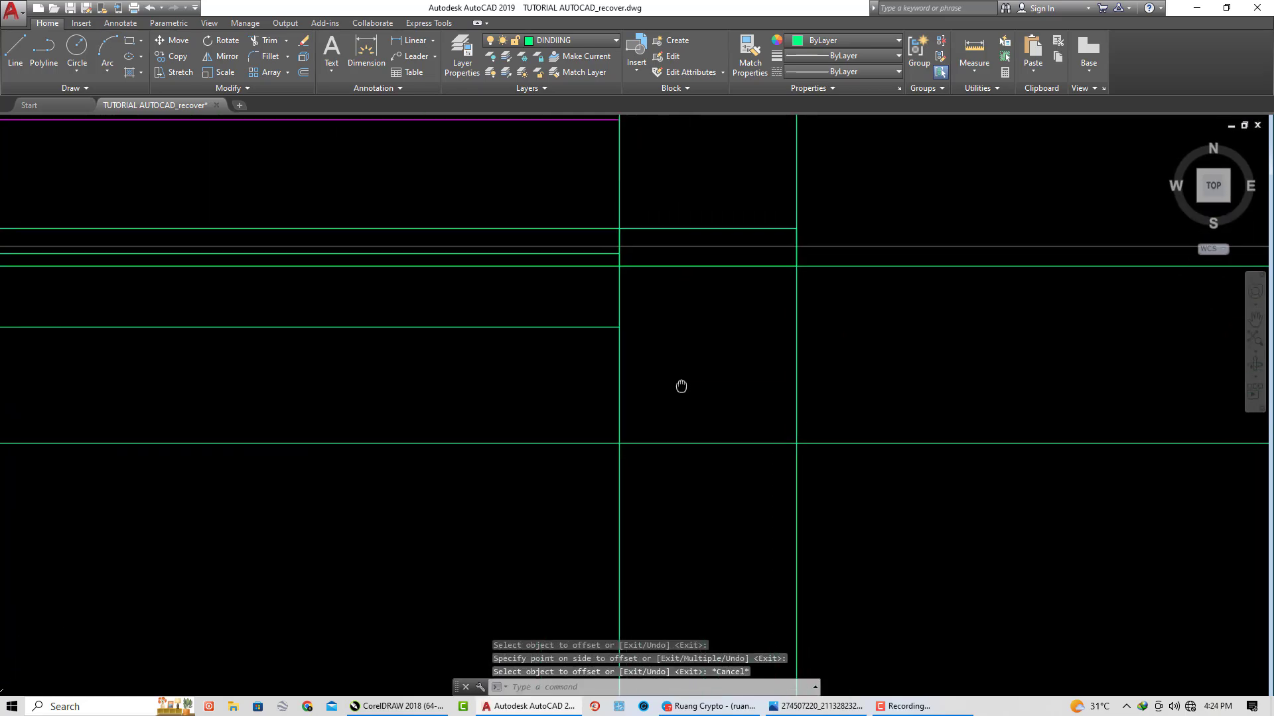
key(Escape)
key(Escape)
Step: Draw the drain box outline as a polyline between the guide intersections
key(Return)
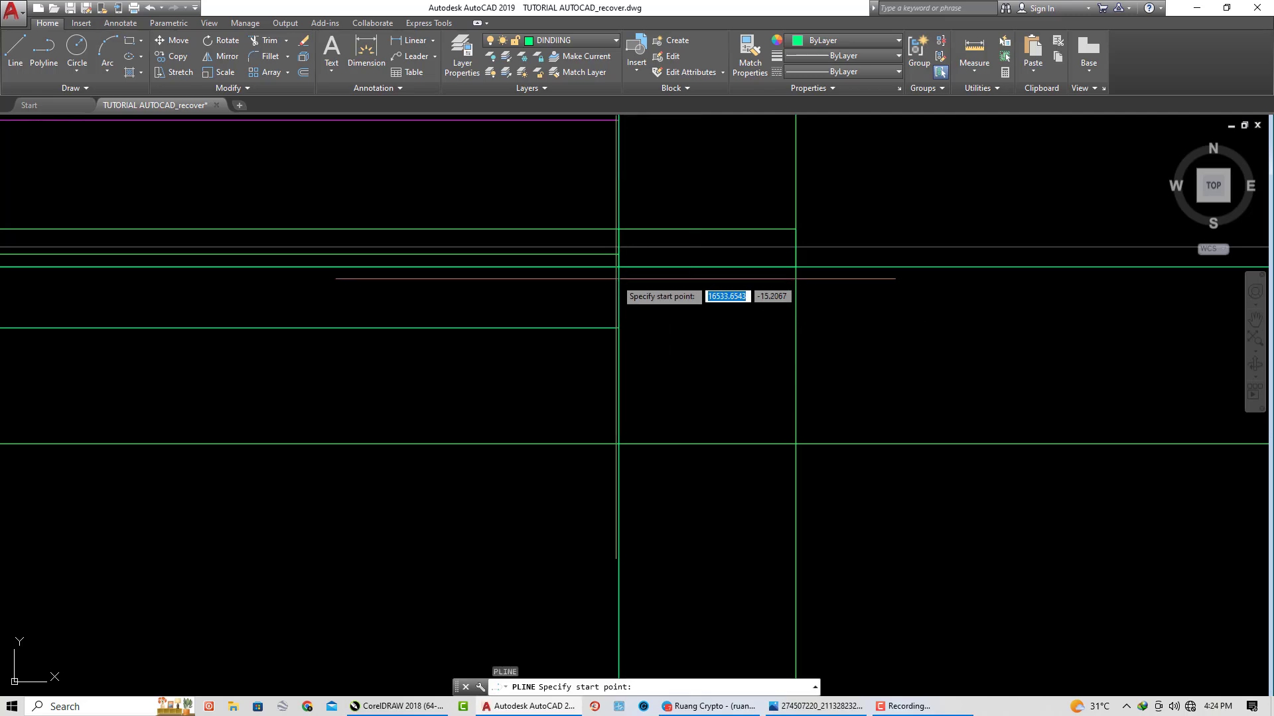
click(618, 267)
click(618, 444)
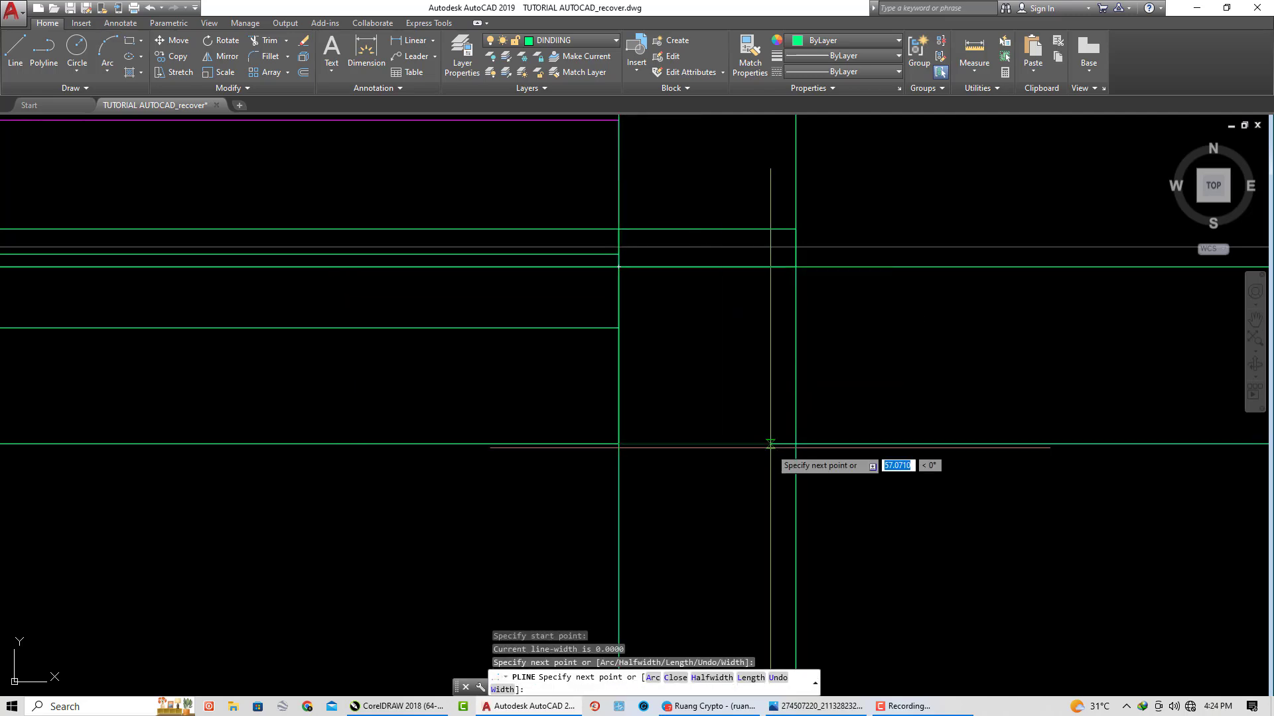
click(795, 444)
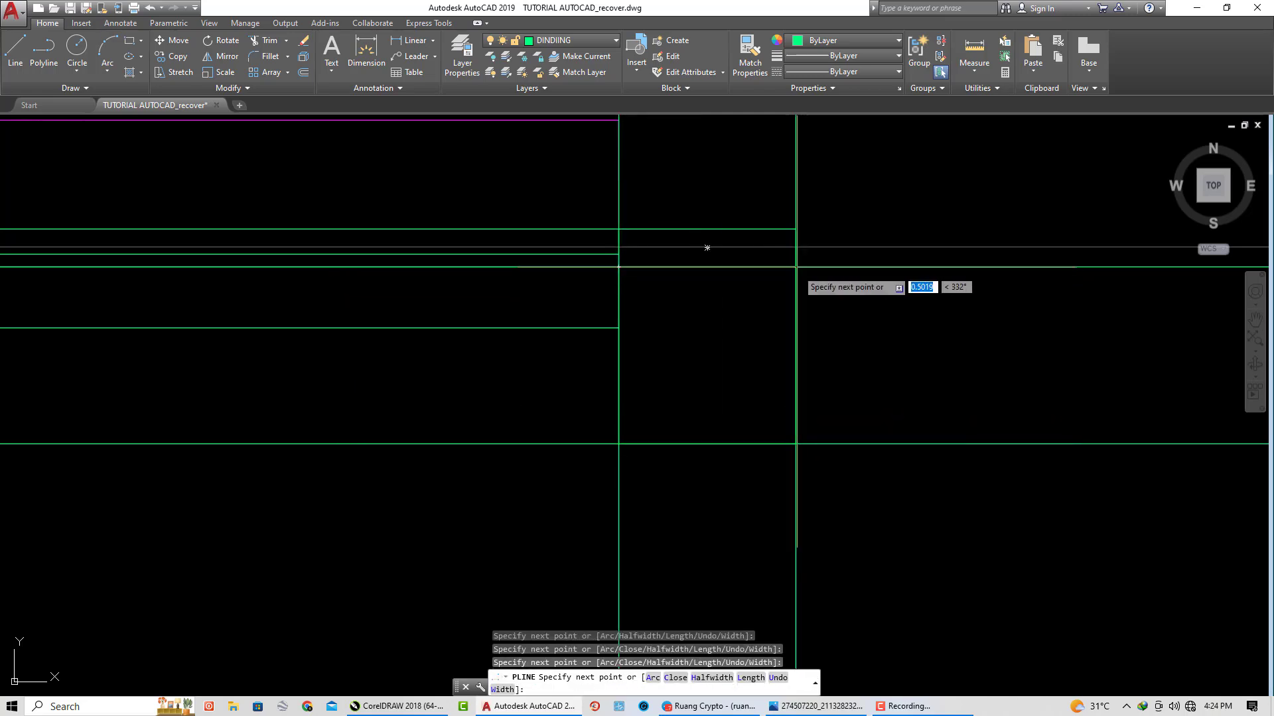
key(Return)
Step: Erase the vertical construction lines around the drain box
text(e)
key(Return)
scroll(849, 439, down, 2)
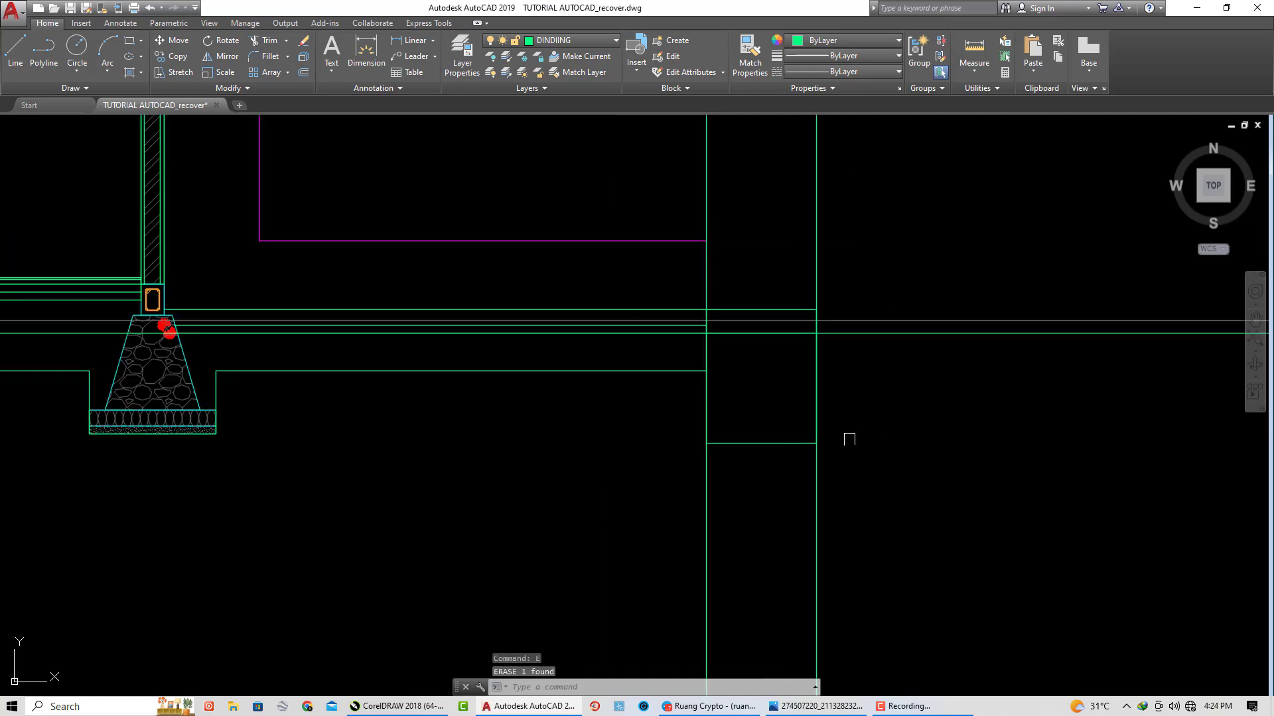
click(816, 226)
key(Return)
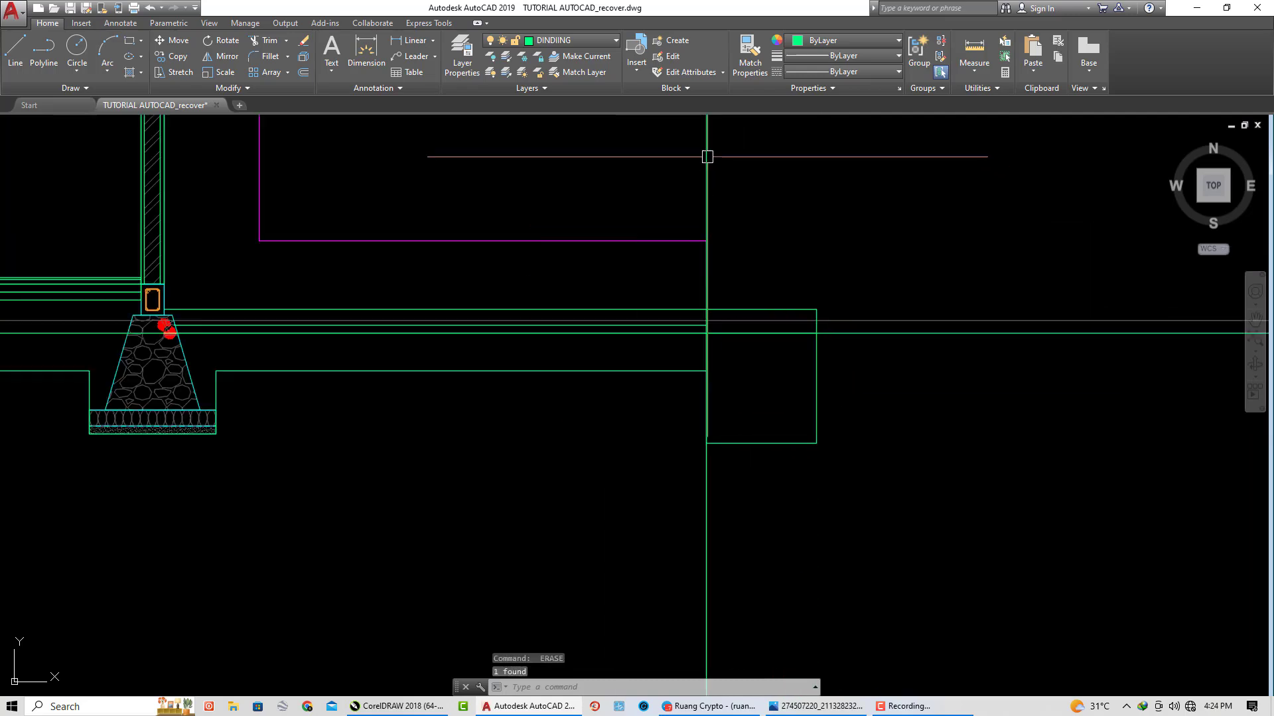
Step: Explode the drain box outline into separate lines
click(706, 352)
scroll(760, 382, up, 2)
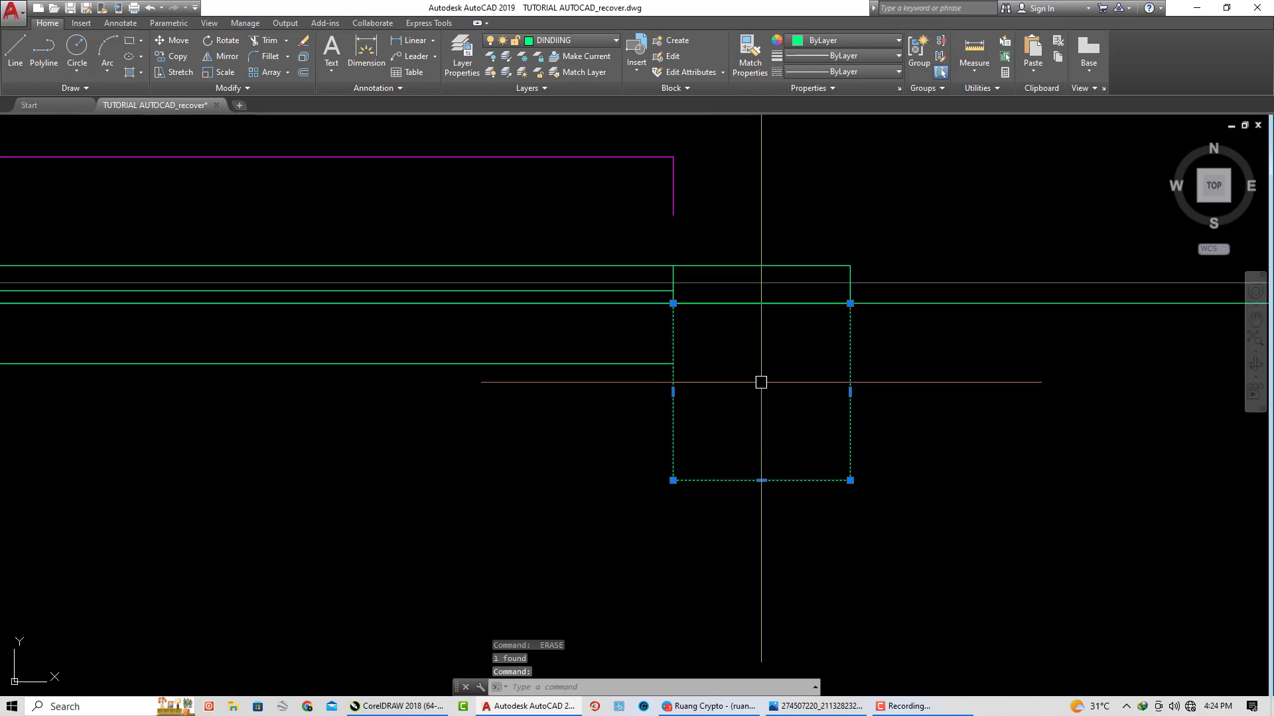
text(O)
key(Return)
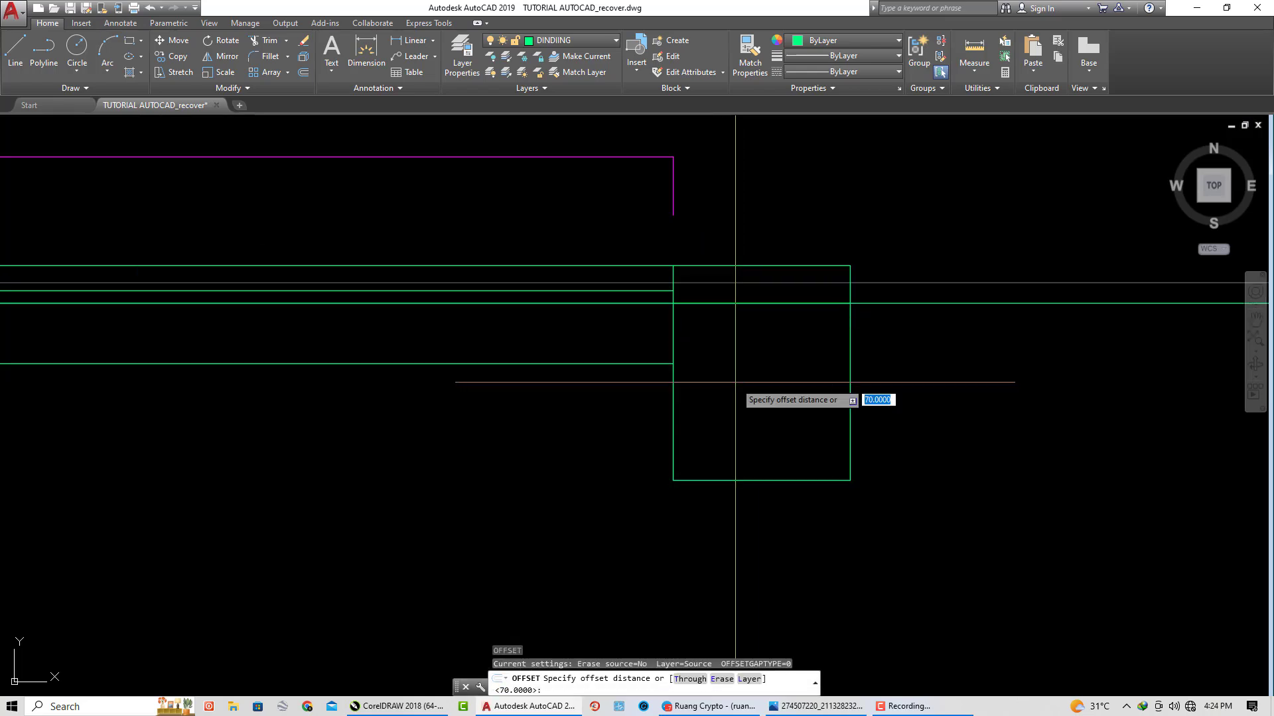
key(Escape)
click(674, 421)
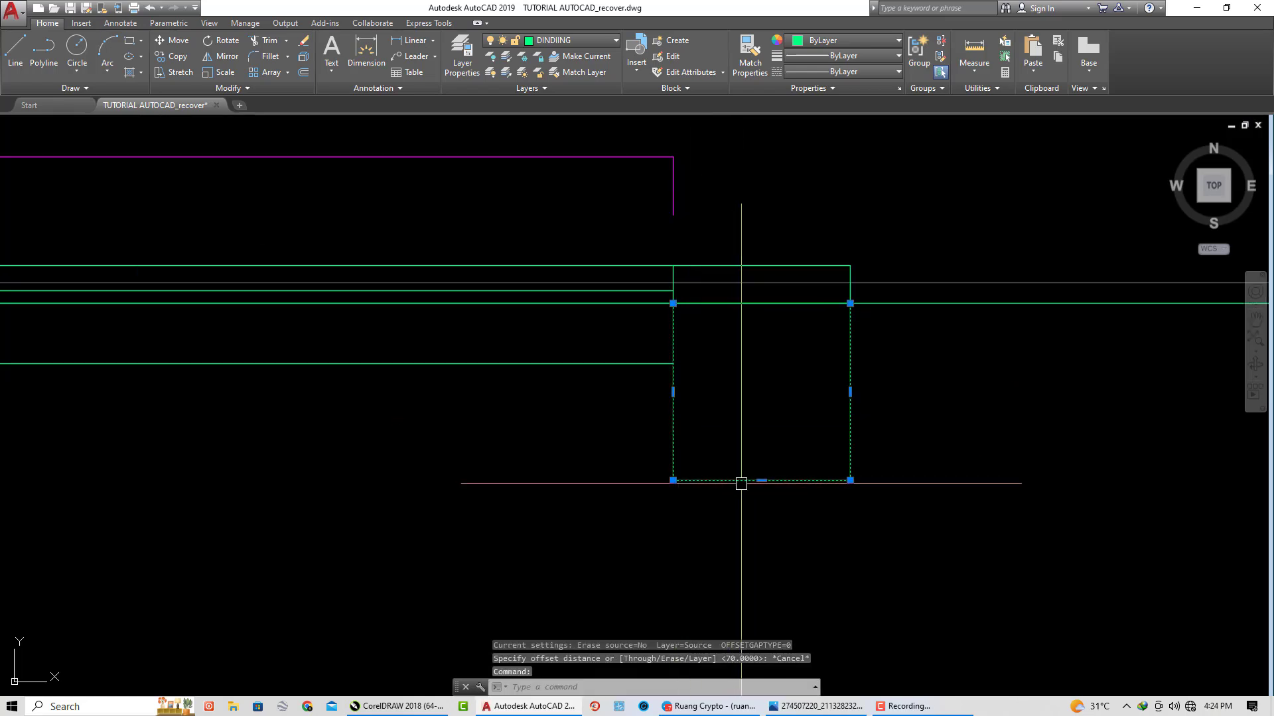
text(x)
key(Return)
Step: Offset the box's left and right sides 15 units inward as inner walls
text(o)
key(Return)
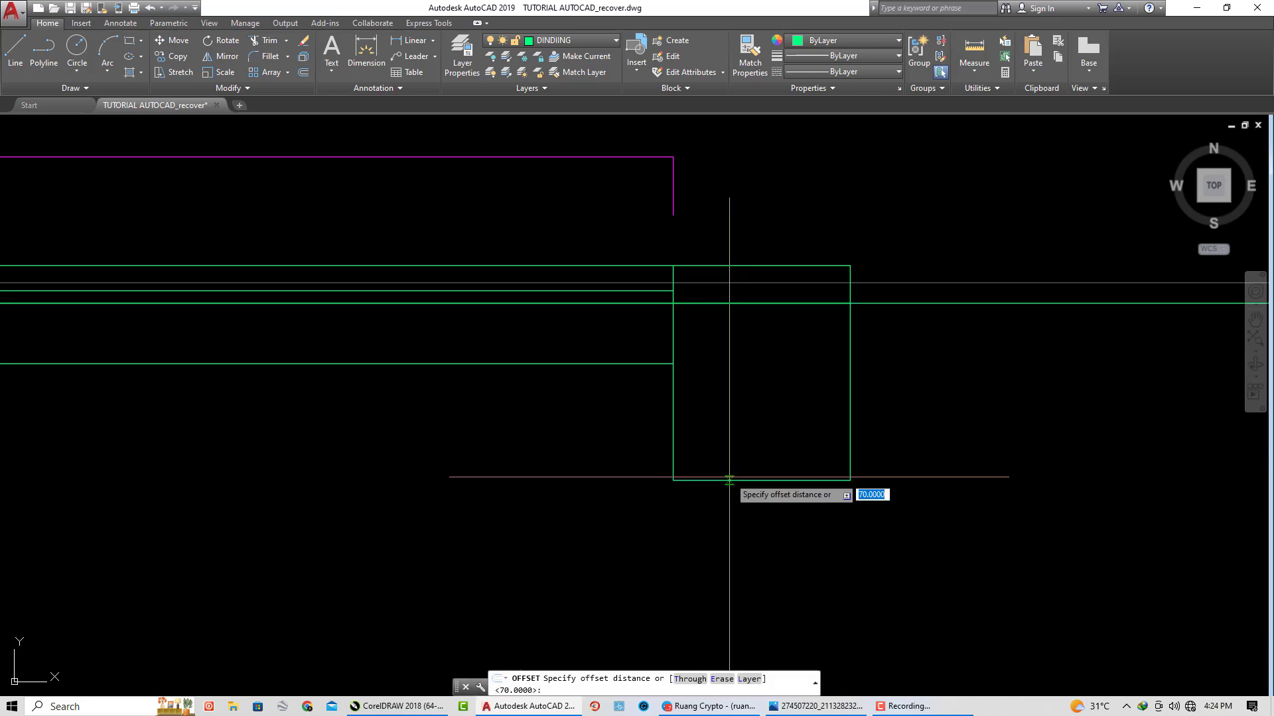
text(5)
key(Return)
click(674, 431)
click(763, 405)
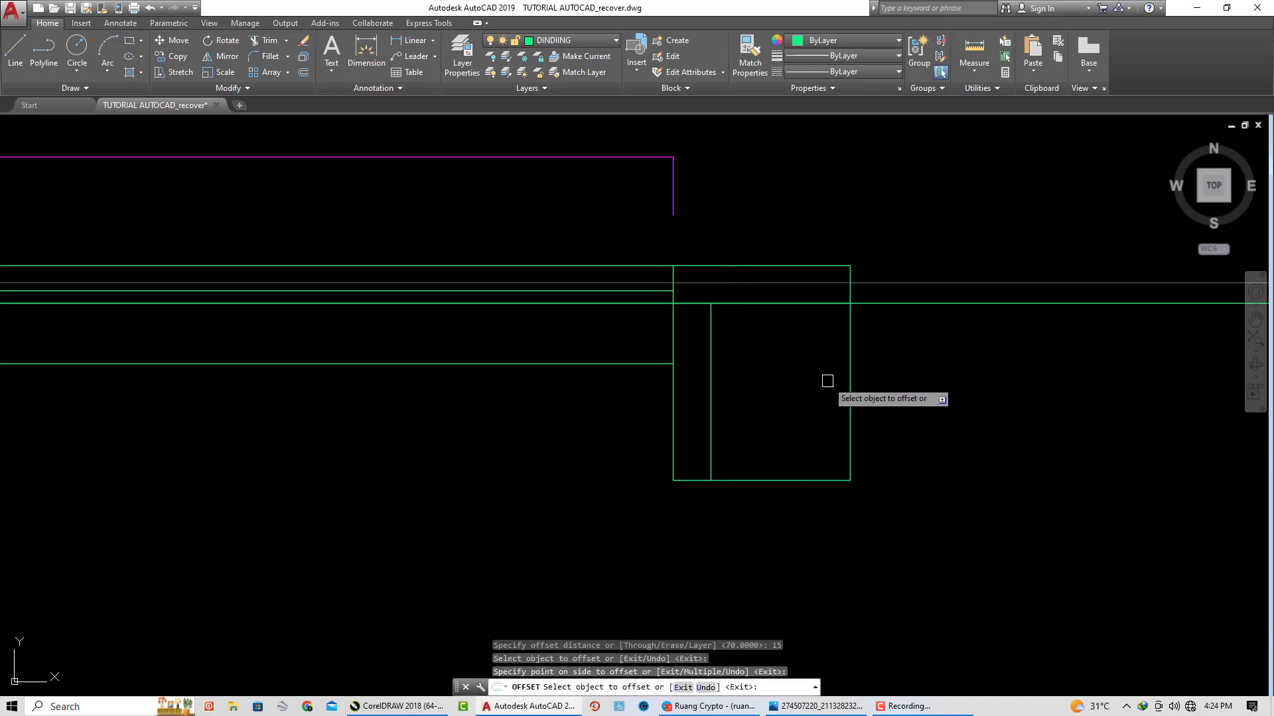
click(846, 372)
click(763, 379)
key(Escape)
Step: Erase the horizontal construction line
scroll(815, 372, down, 2)
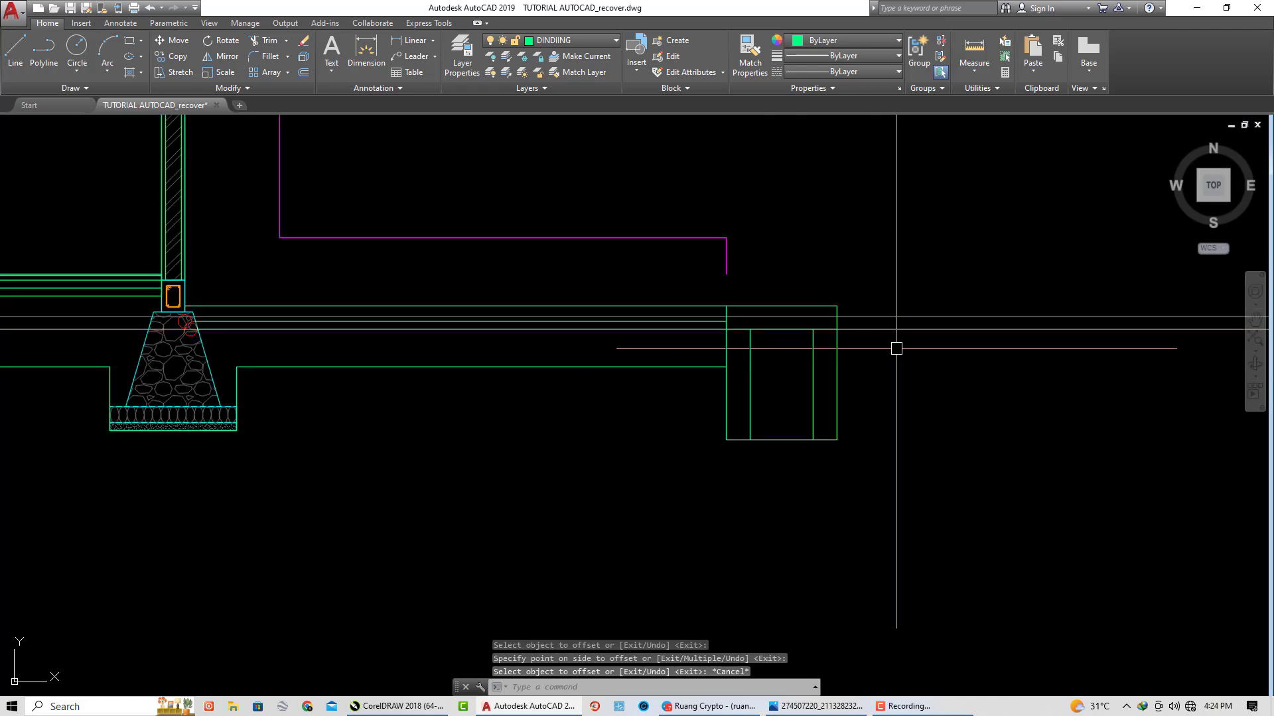
click(901, 328)
text(e)
key(Return)
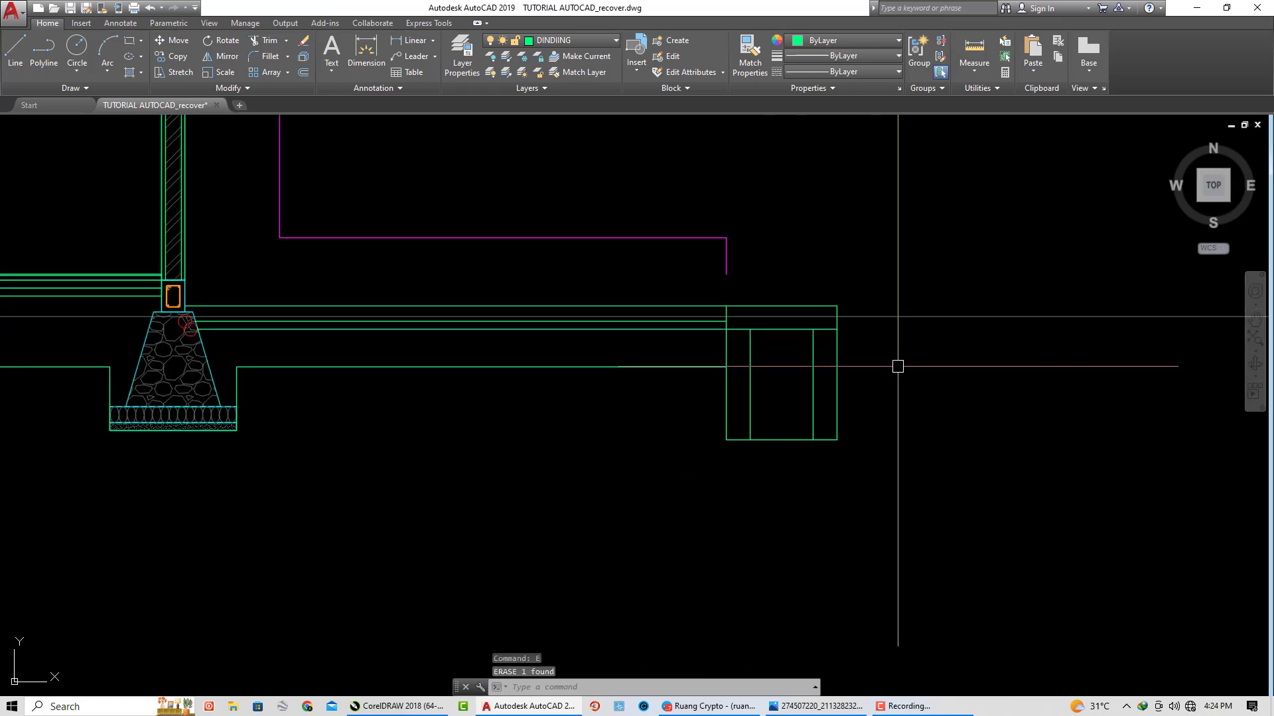
scroll(866, 367, up, 2)
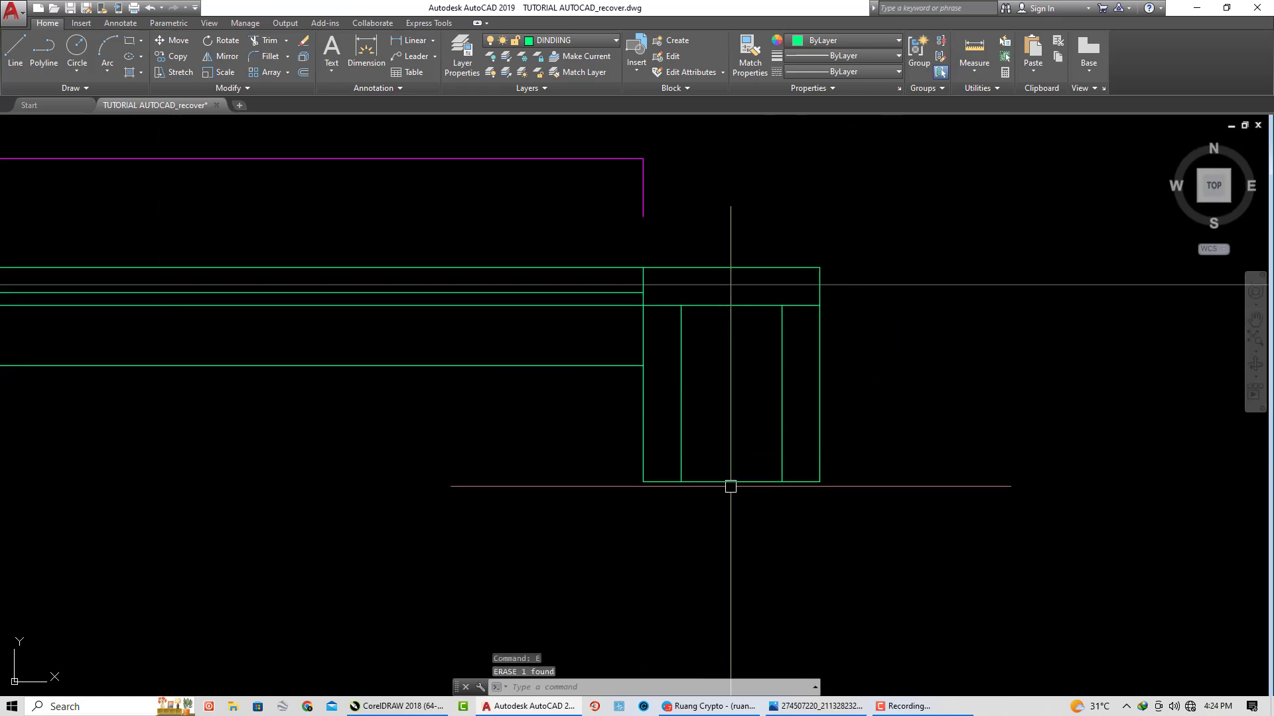
text(O)
Step: Offset the box bottom 10 units up and stretch the inner floor to the inner wall
key(Return)
text(10)
key(Return)
click(733, 482)
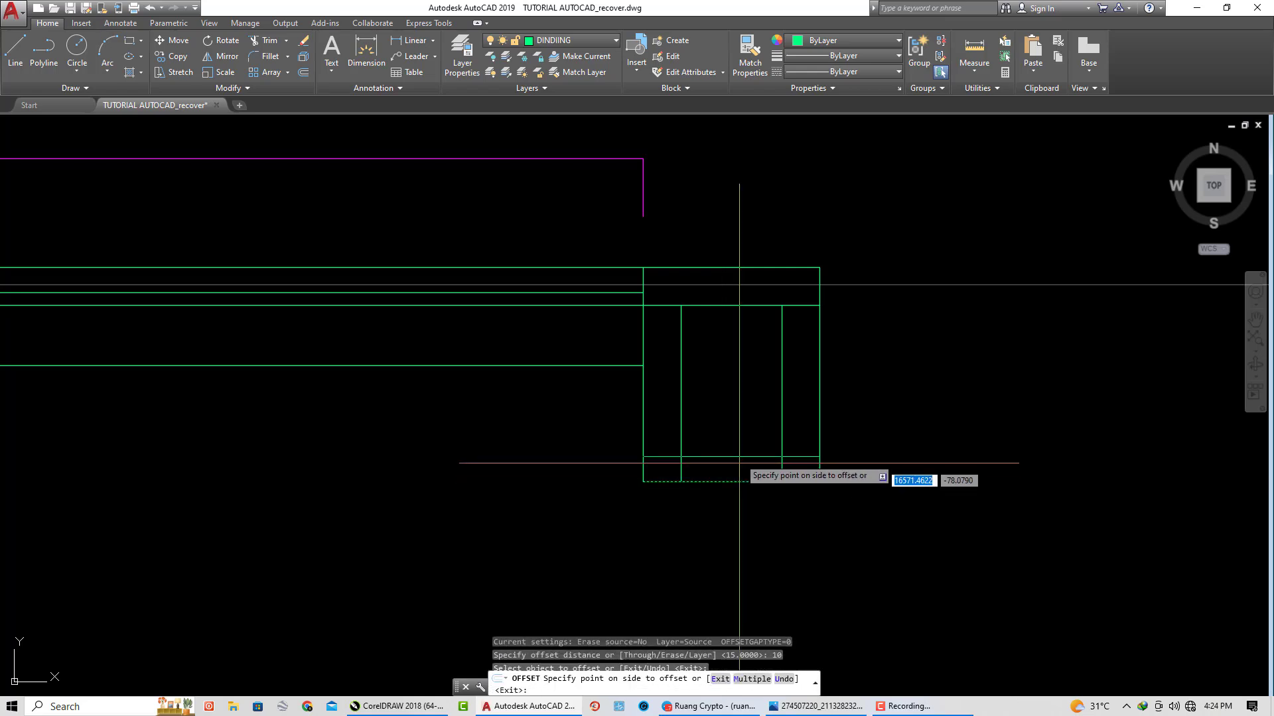
click(740, 457)
key(Escape)
click(681, 472)
key(Escape)
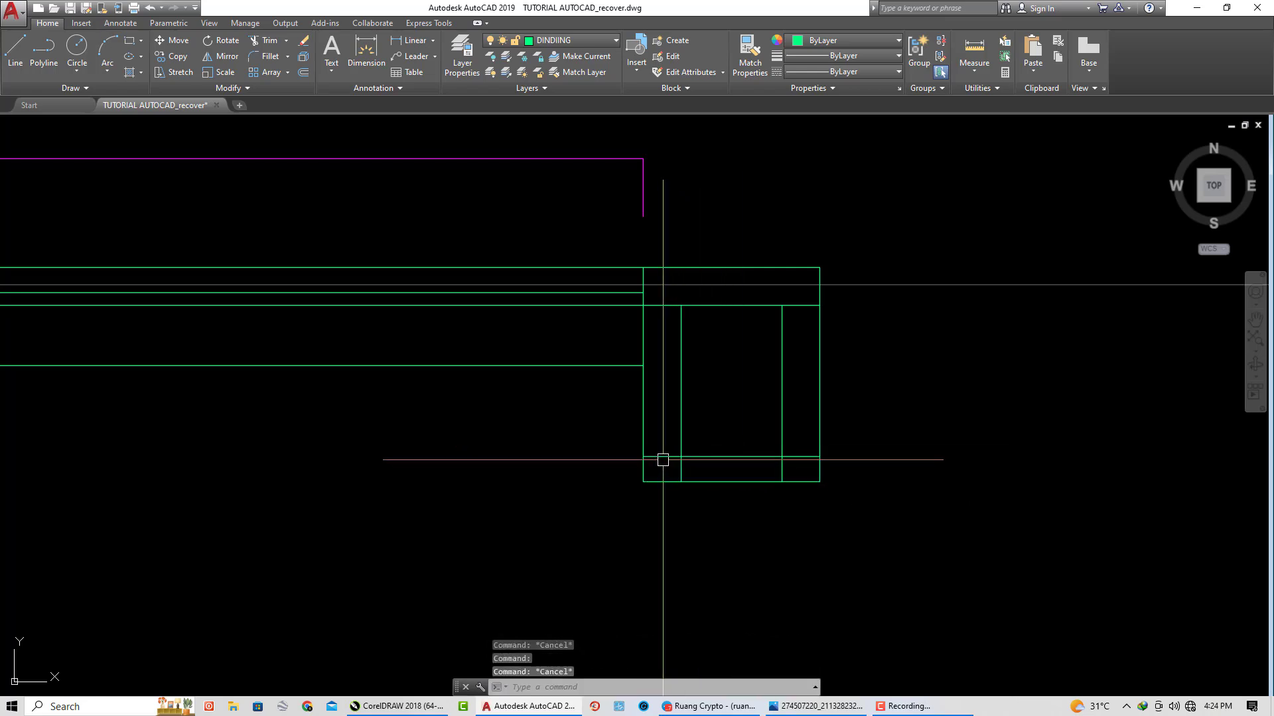
click(643, 456)
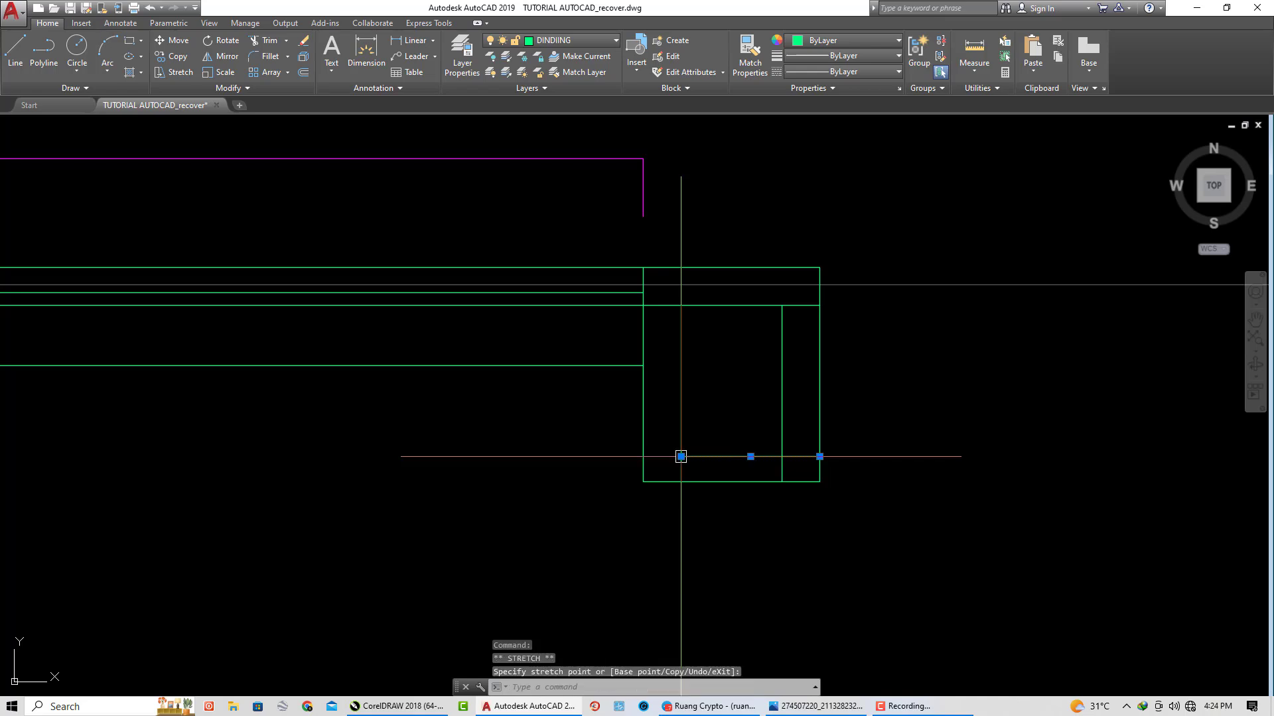
key(Escape)
key(Escape)
Step: Start trimming, then begin a line from the inner floor's middle
text(r)
key(Return)
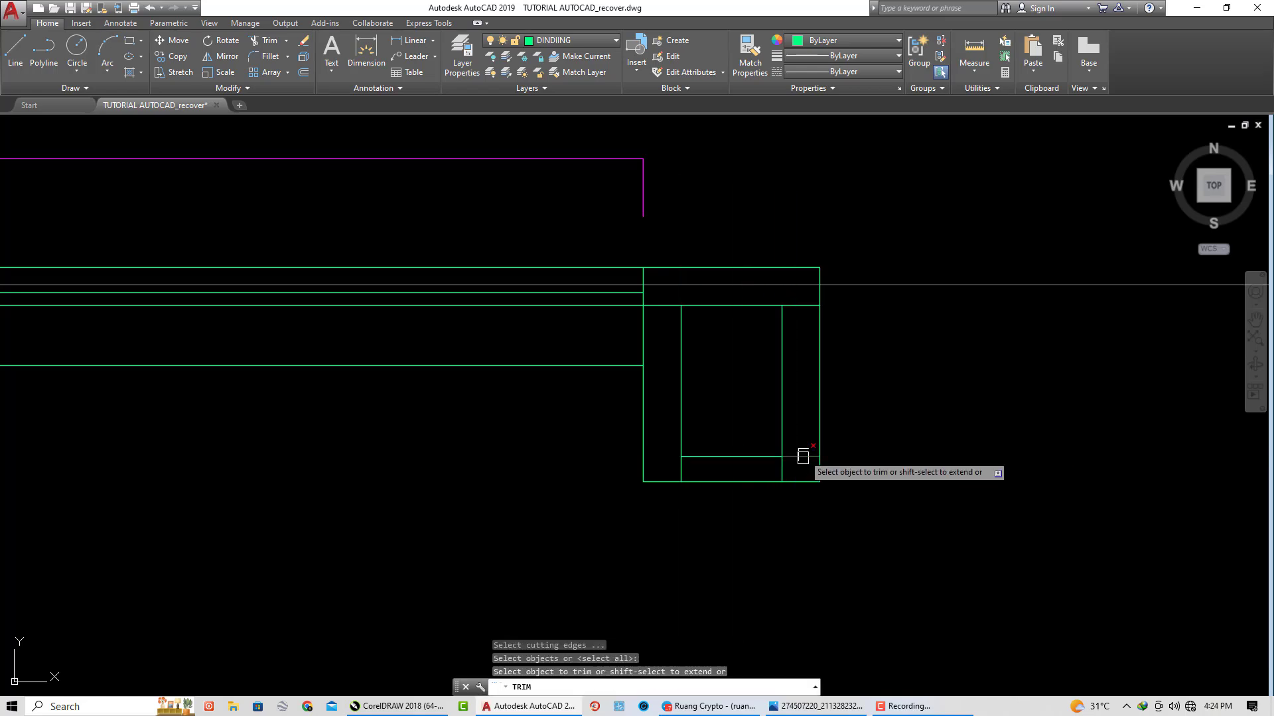
key(Escape)
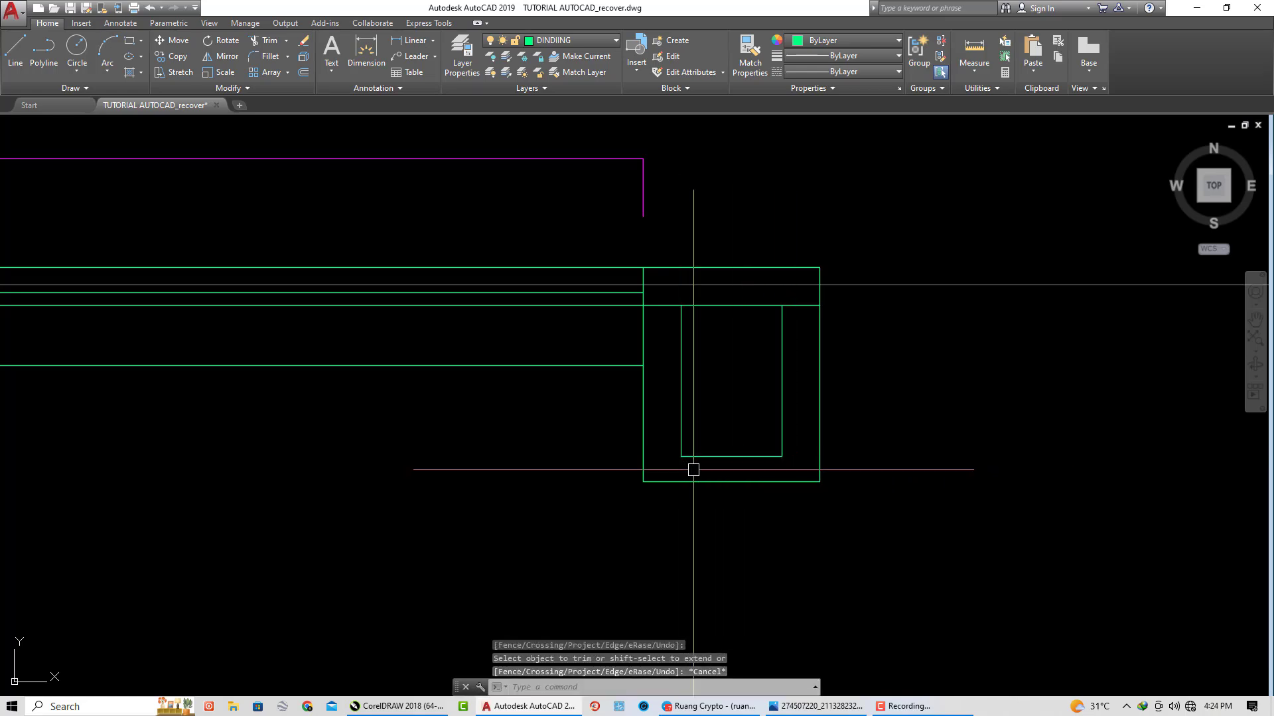
text(l)
key(Return)
click(729, 456)
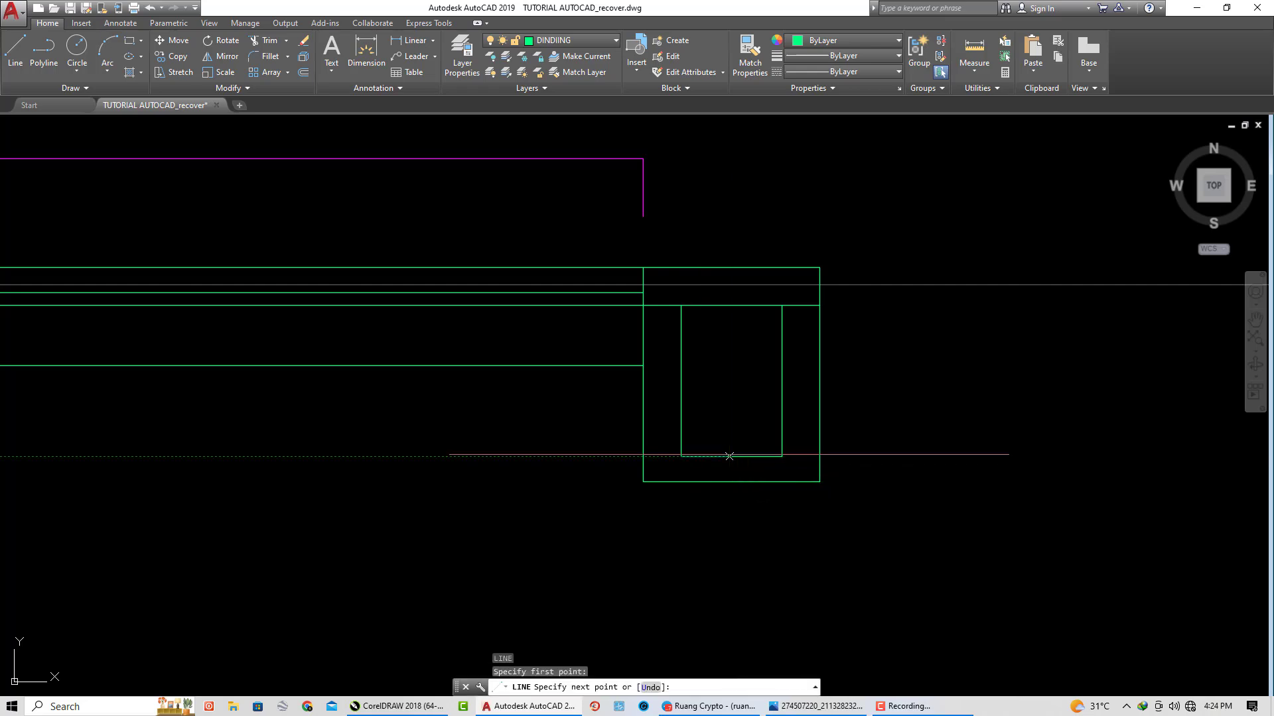
Step: Finish the centre line partway up the box and offset it 15 to each side
click(732, 396)
key(Escape)
text(o)
key(Return)
key(Return)
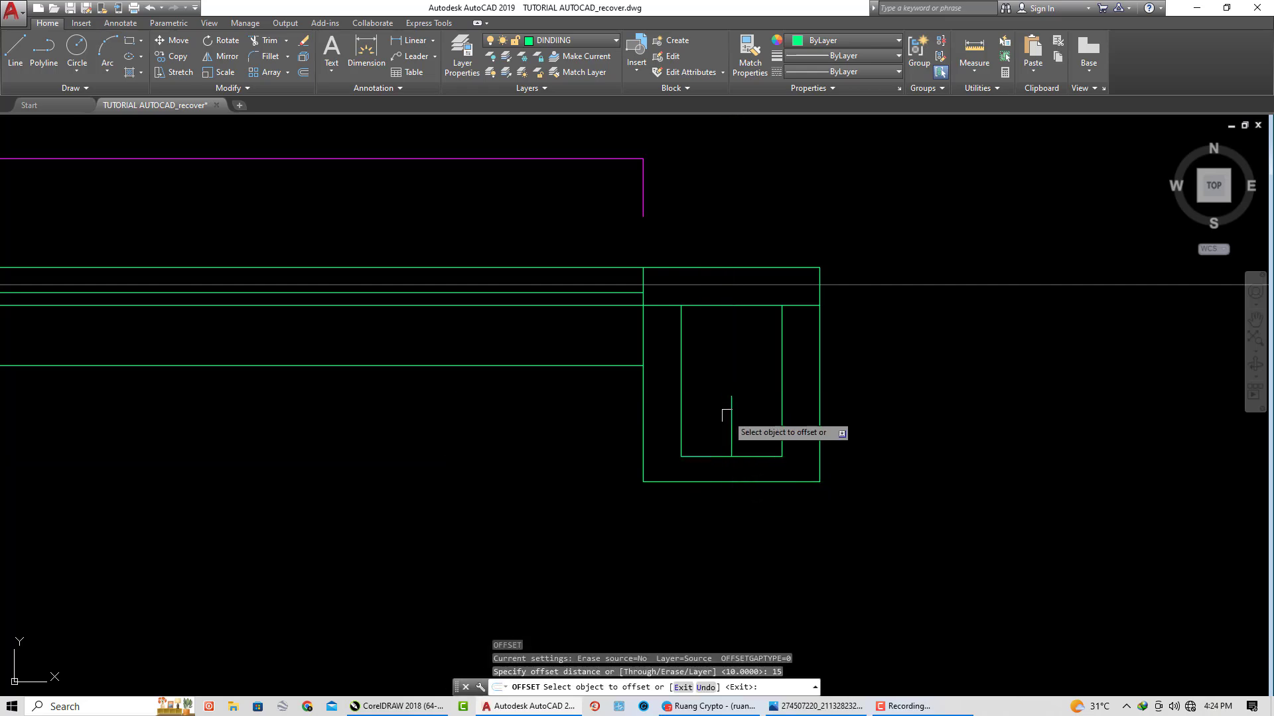
click(730, 425)
click(731, 428)
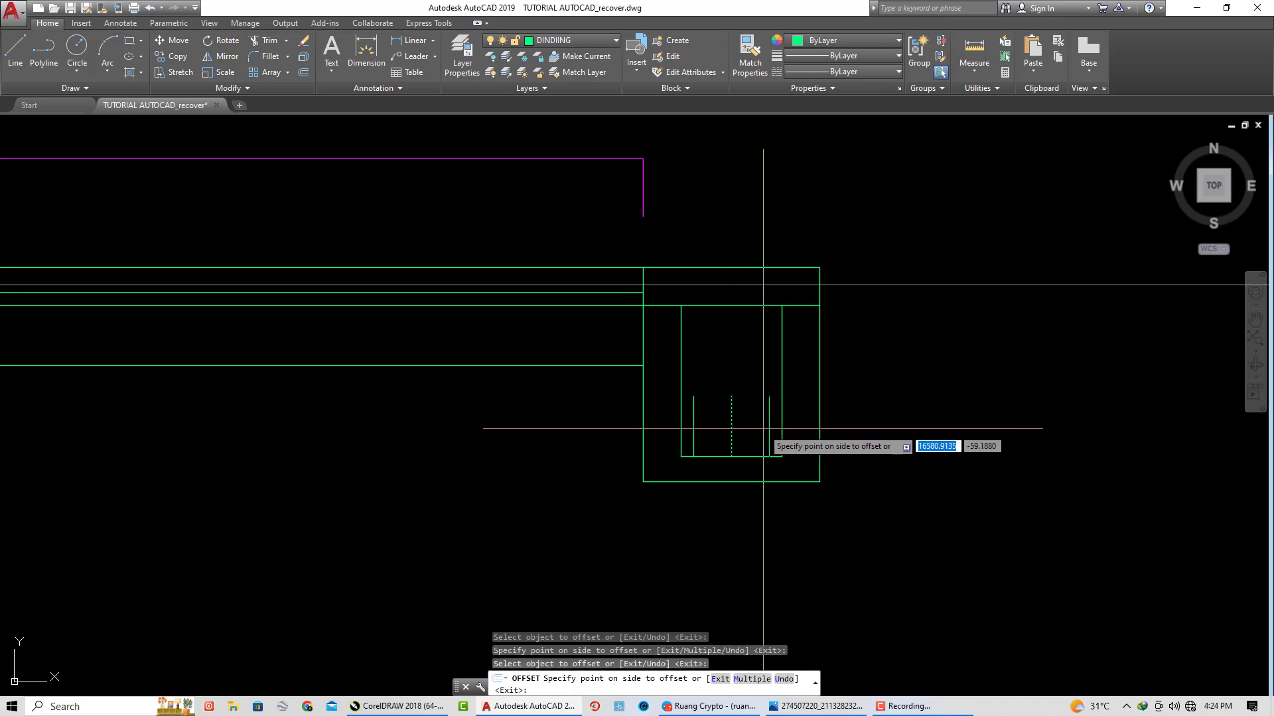
key(Escape)
click(731, 417)
Step: Erase the centre helper line, keeping the two offset guides
click(719, 416)
text(e)
key(Return)
scroll(702, 444, up, 2)
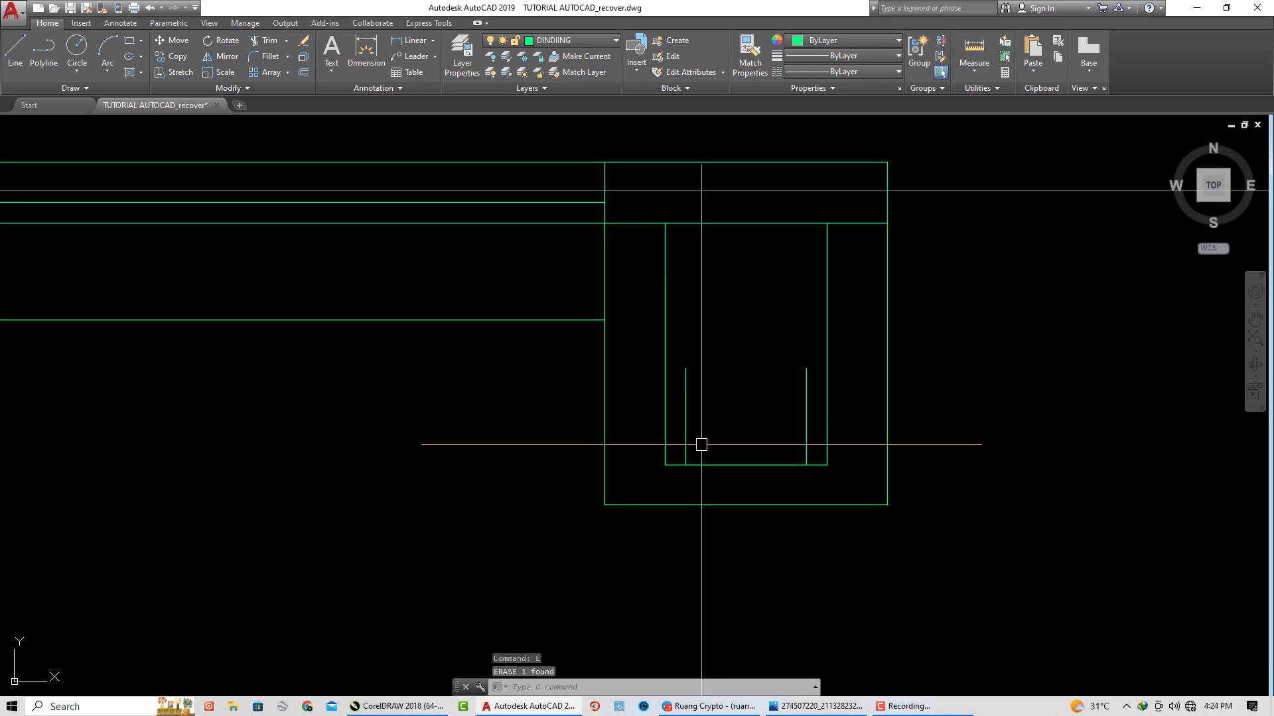
Step: Grip-stretch the inner left and right walls' bottom ends inward onto the guides
click(670, 454)
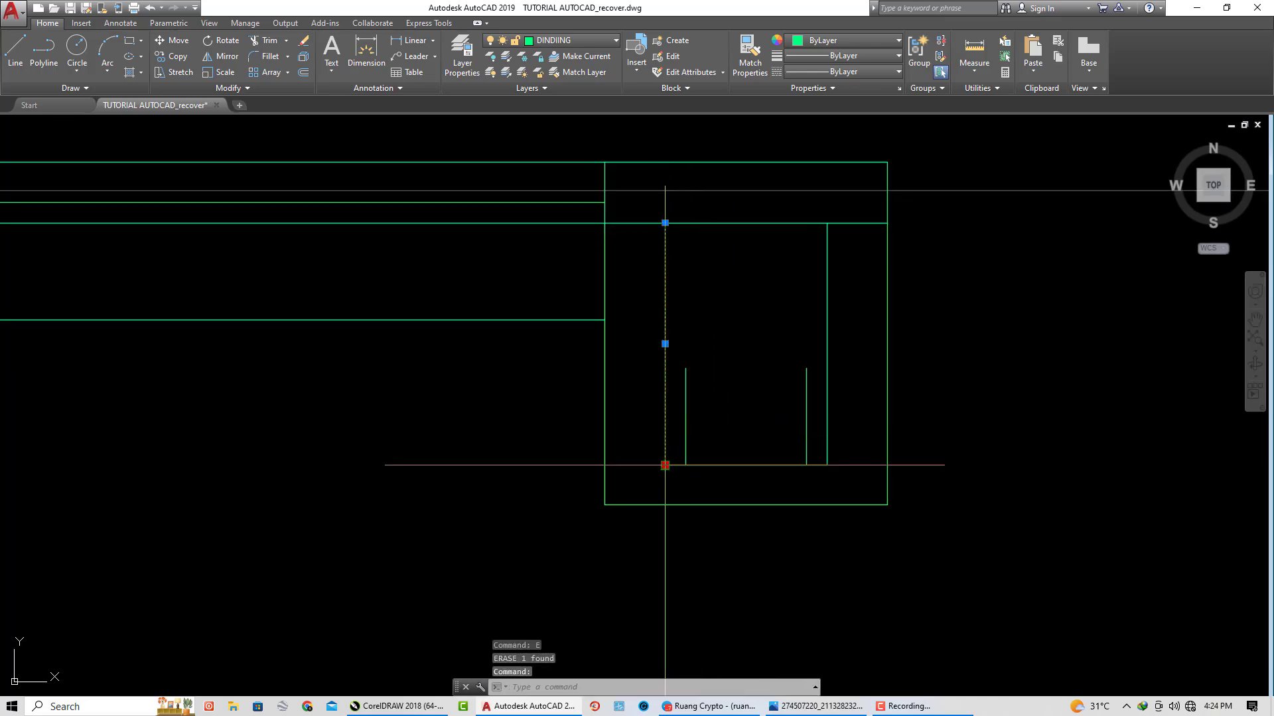
click(665, 465)
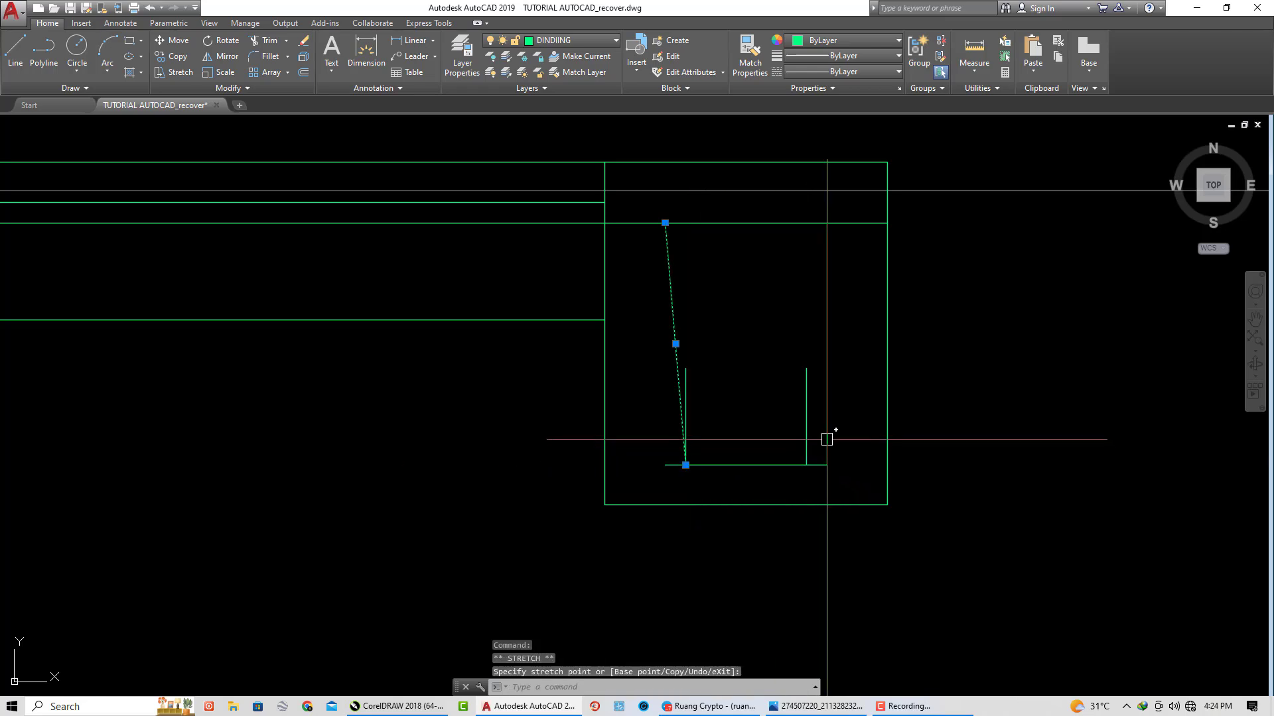
click(827, 439)
click(827, 465)
click(806, 465)
key(Escape)
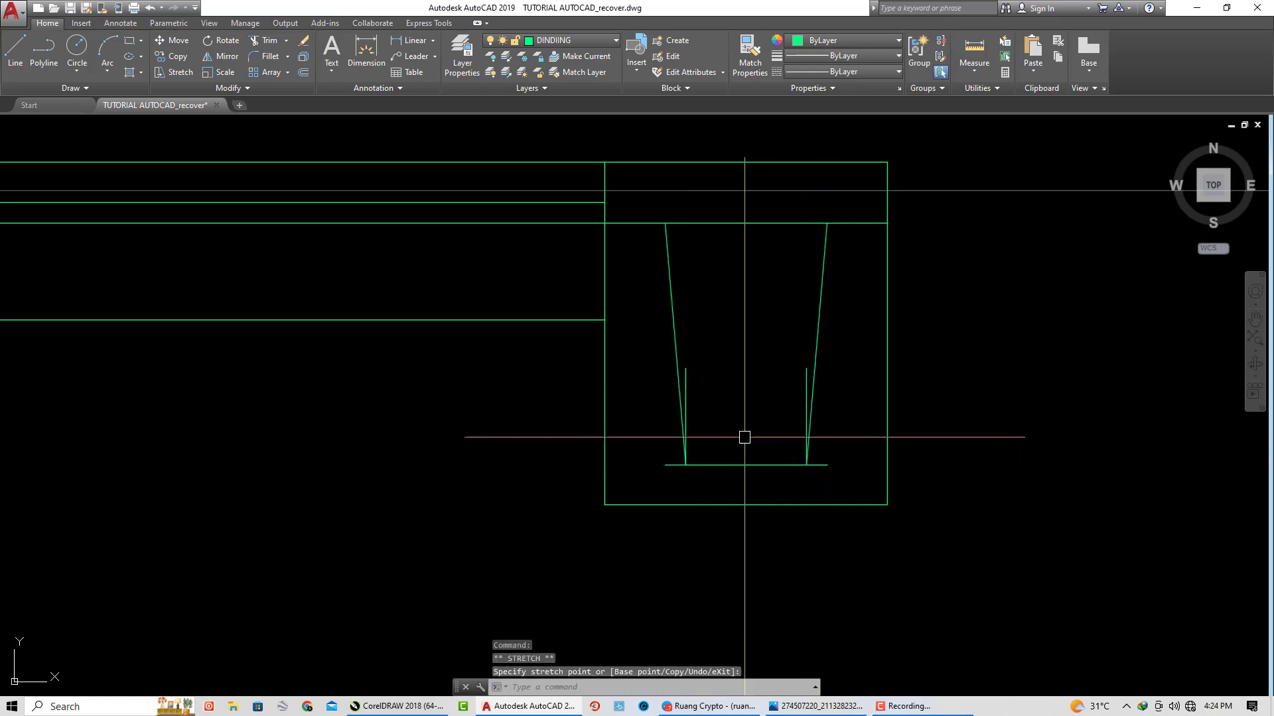
Step: Delete the two short guide lines beside the drain box
click(686, 385)
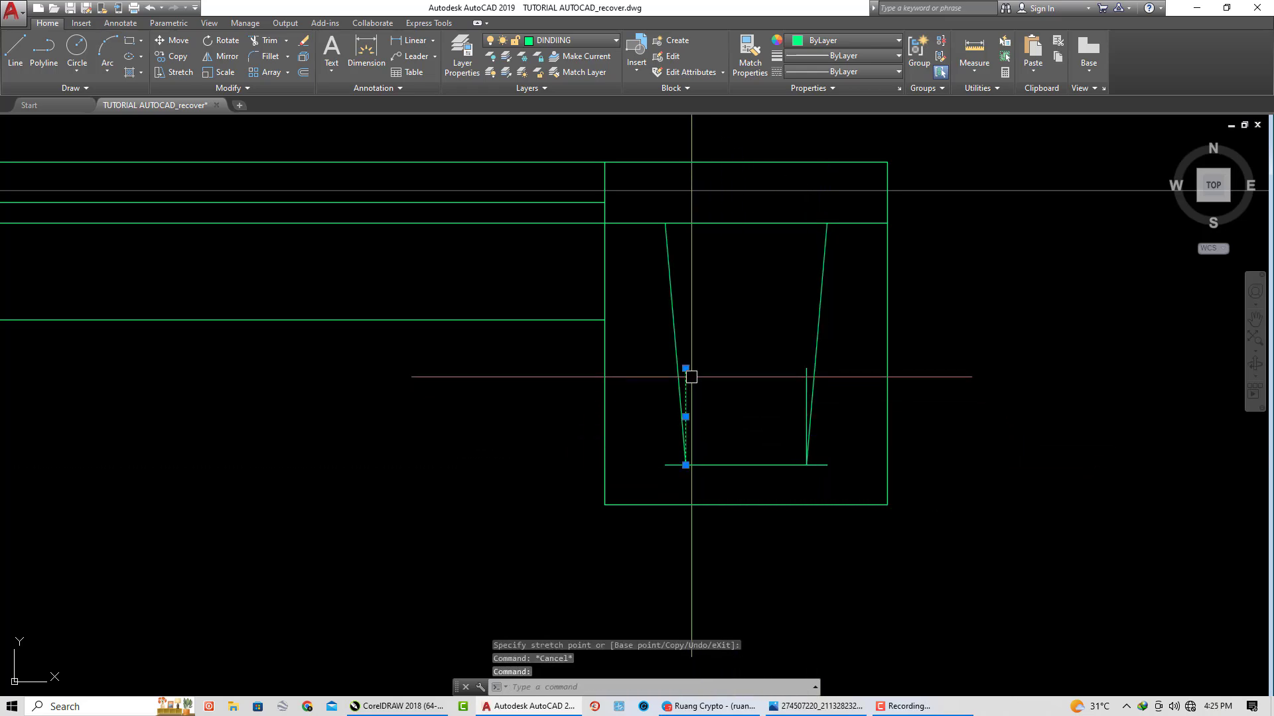
click(807, 375)
text(ee)
key(Return)
key(Escape)
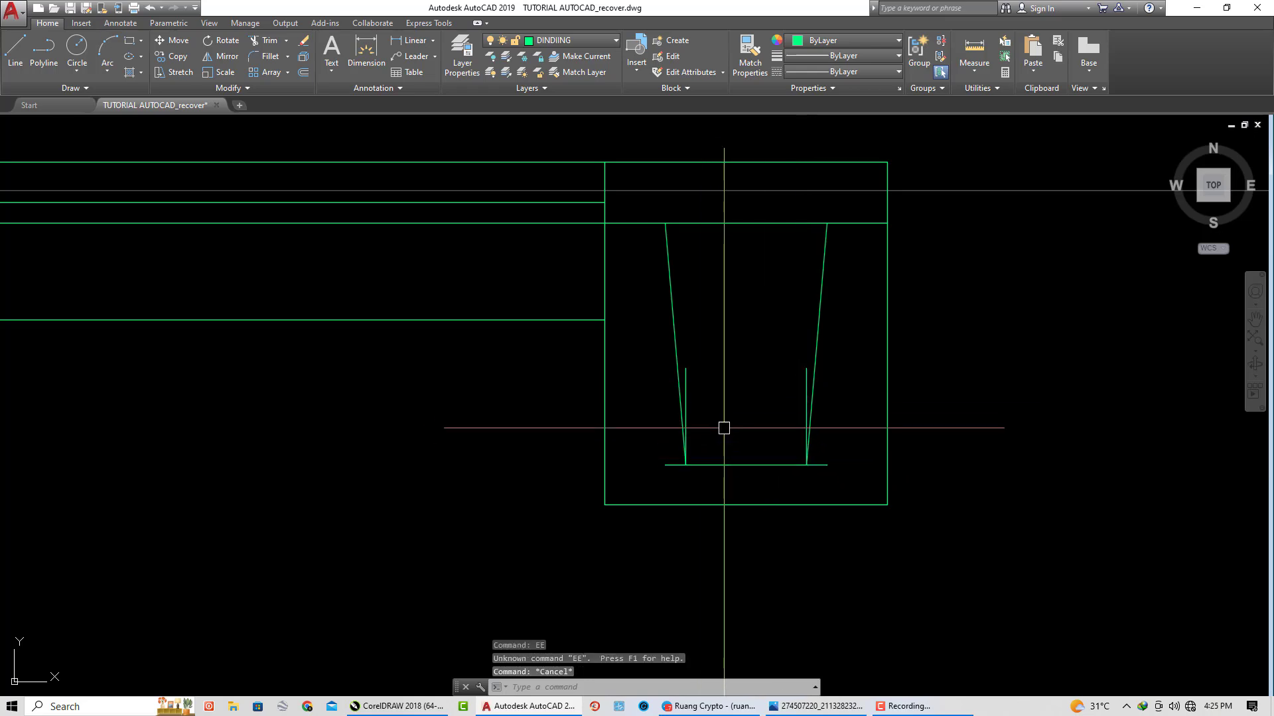
scroll(770, 399, up, 2)
click(828, 371)
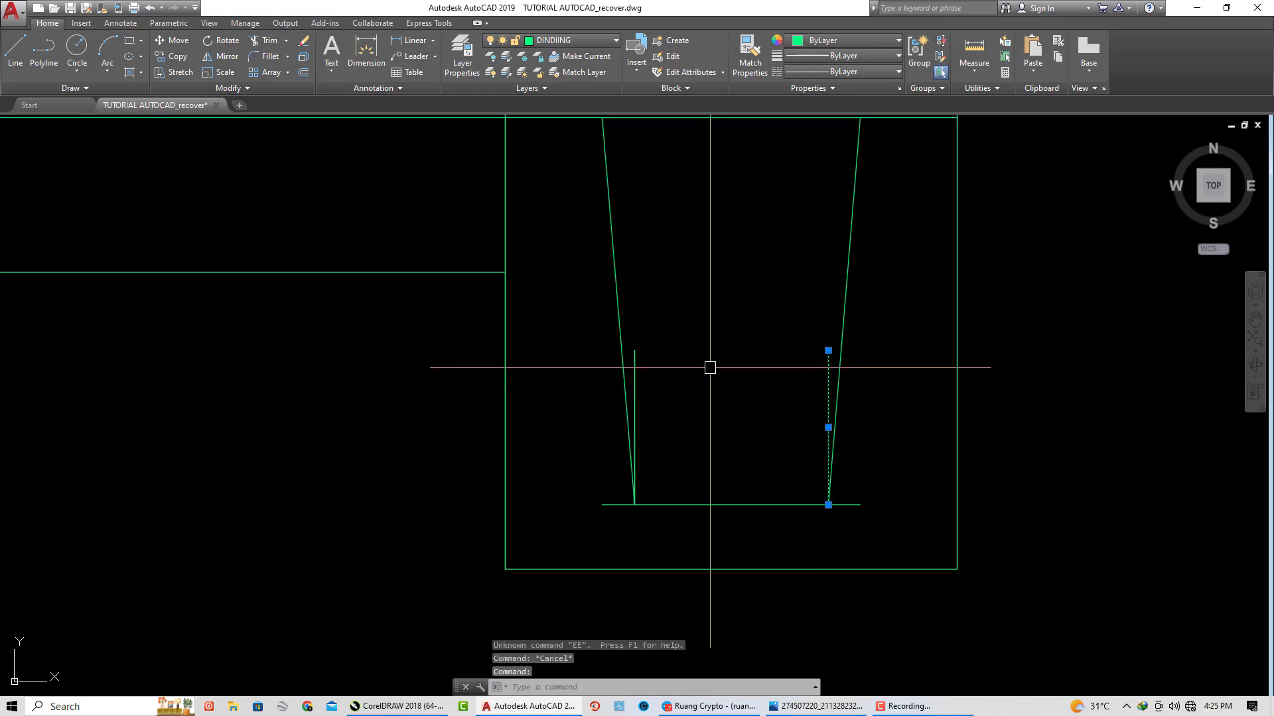
click(638, 356)
key(Delete)
key(Escape)
key(Escape)
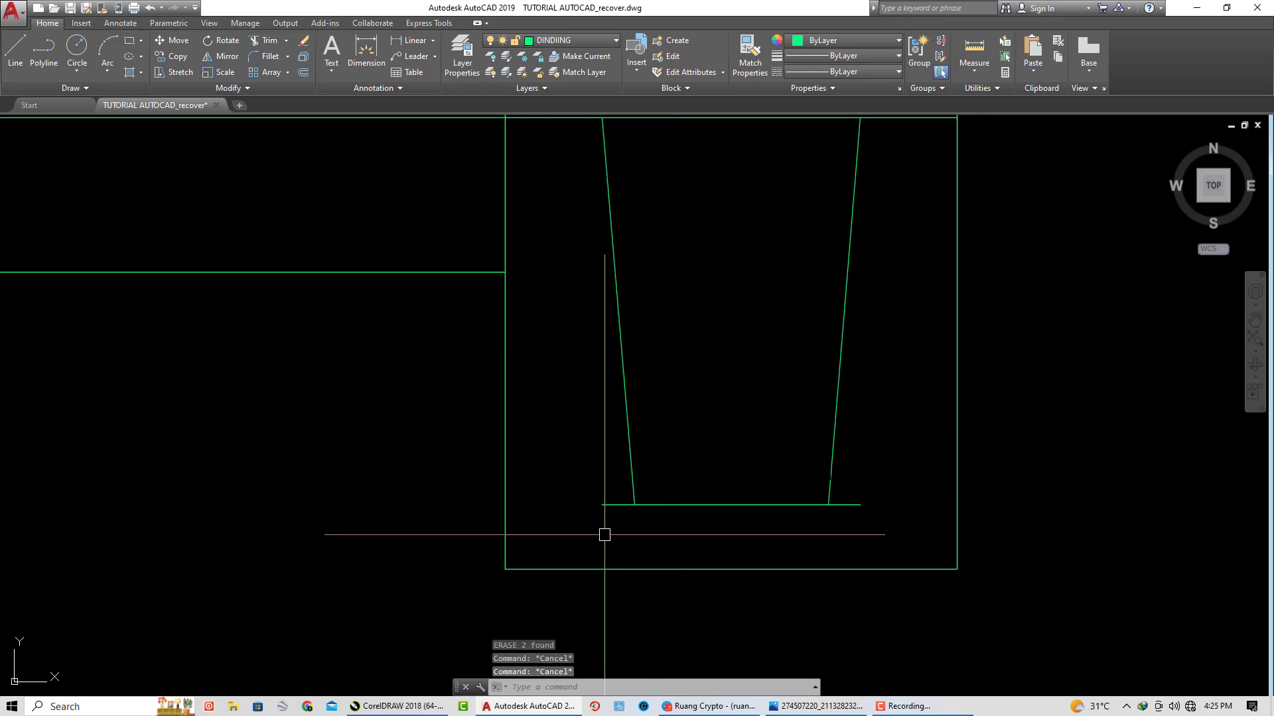
Step: Start a trim and cancel it without changes
text(Tr)
key(Return)
key(Return)
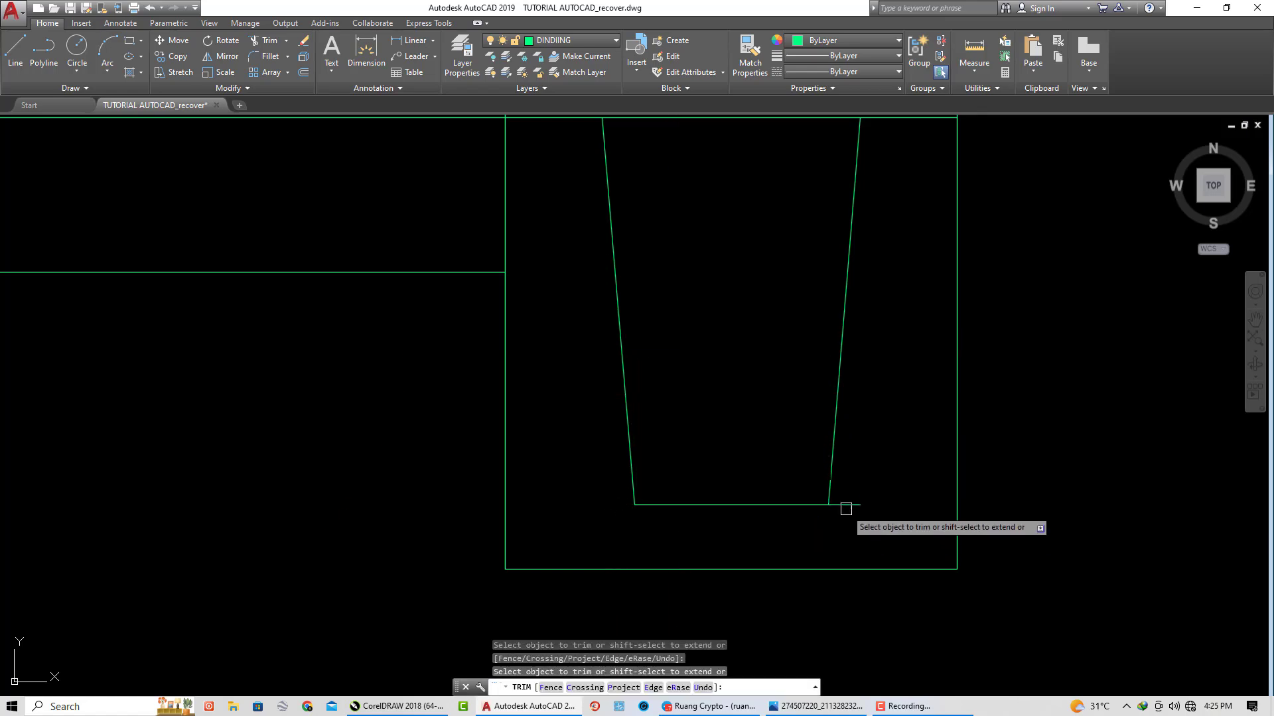
scroll(972, 512, down, 5)
key(Escape)
scroll(973, 512, down, 2)
Step: Extend the magenta vertical line down to the green slab line
scroll(874, 439, up, 1)
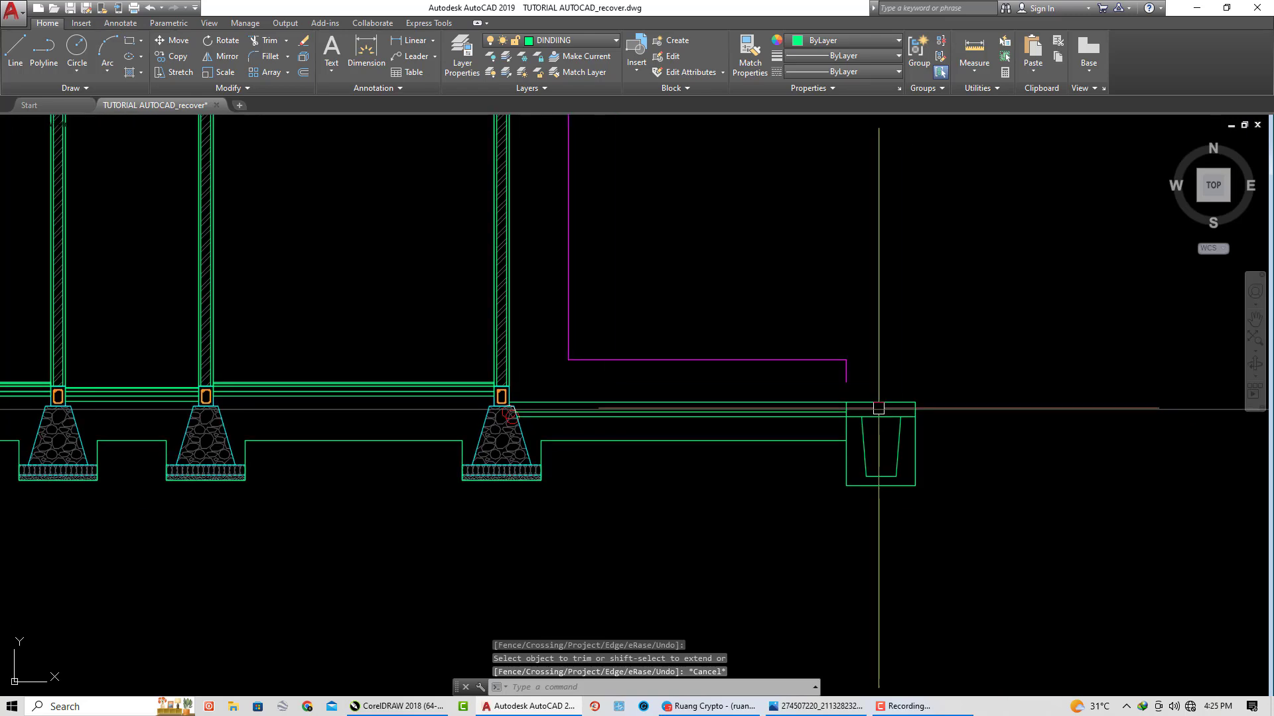
scroll(840, 373, up, 1)
click(829, 364)
key(Escape)
key(Escape)
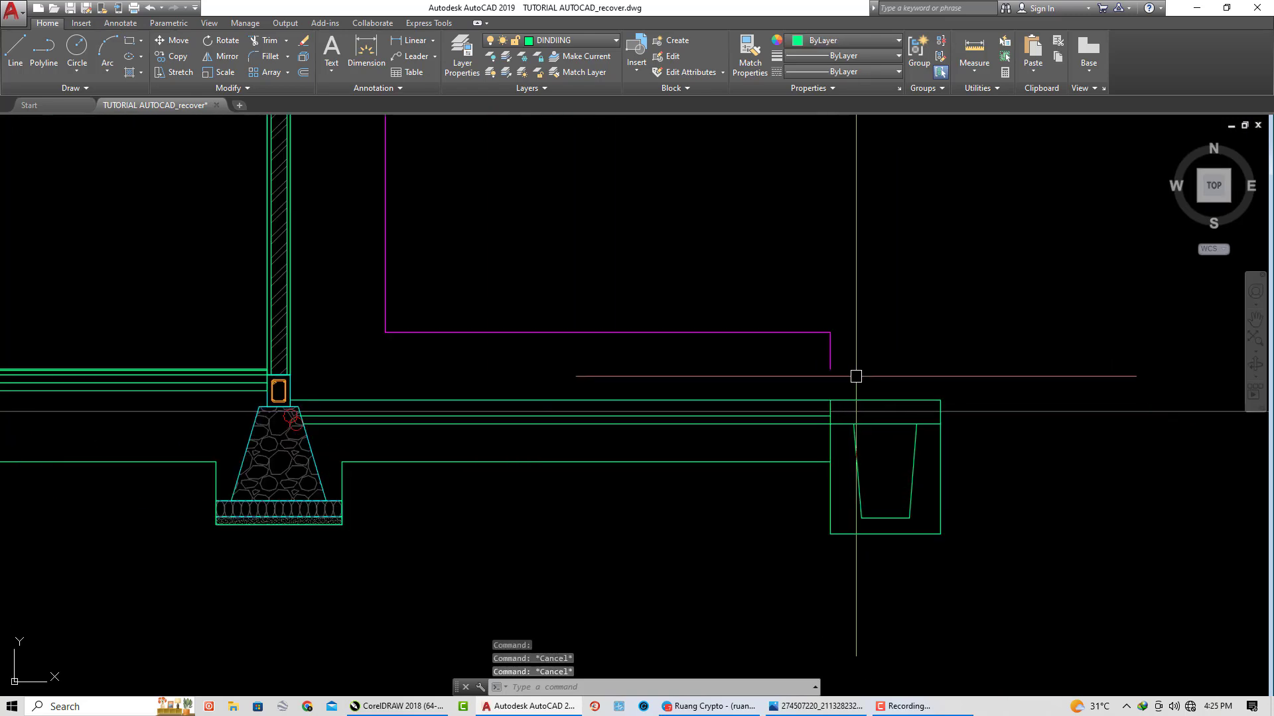
text(EX)
key(Return)
key(Return)
click(864, 382)
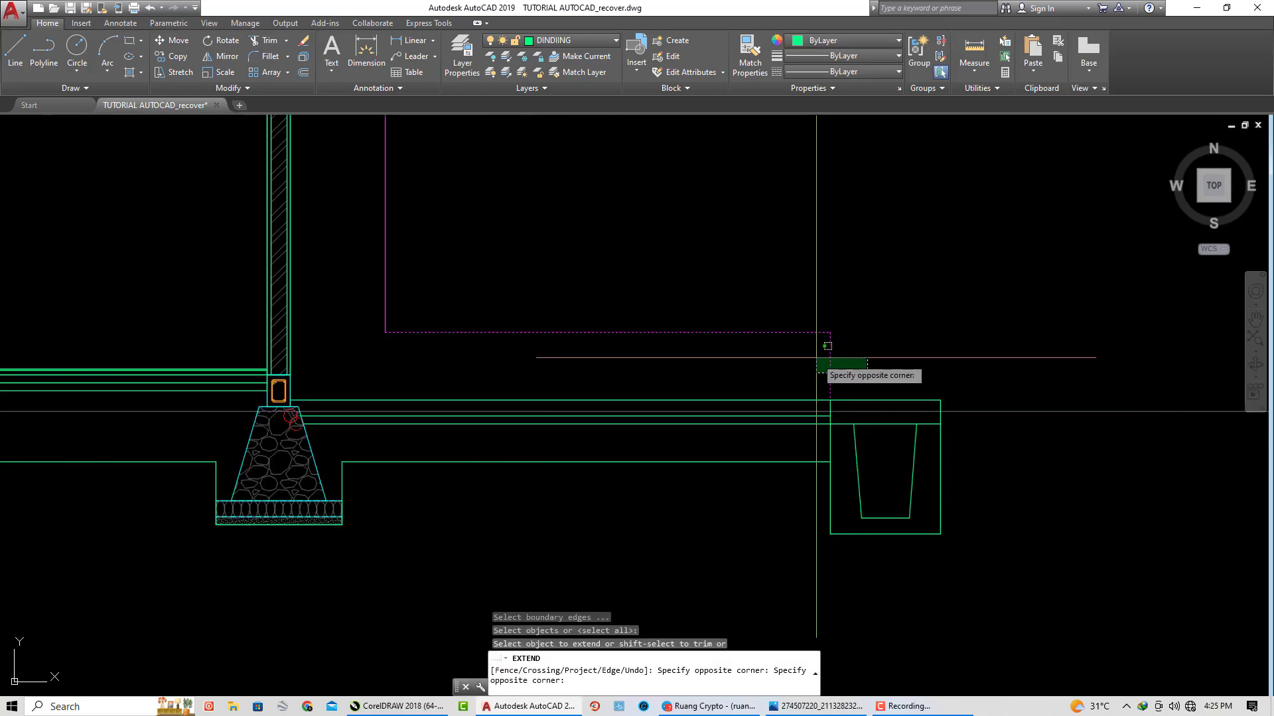
click(822, 364)
key(Escape)
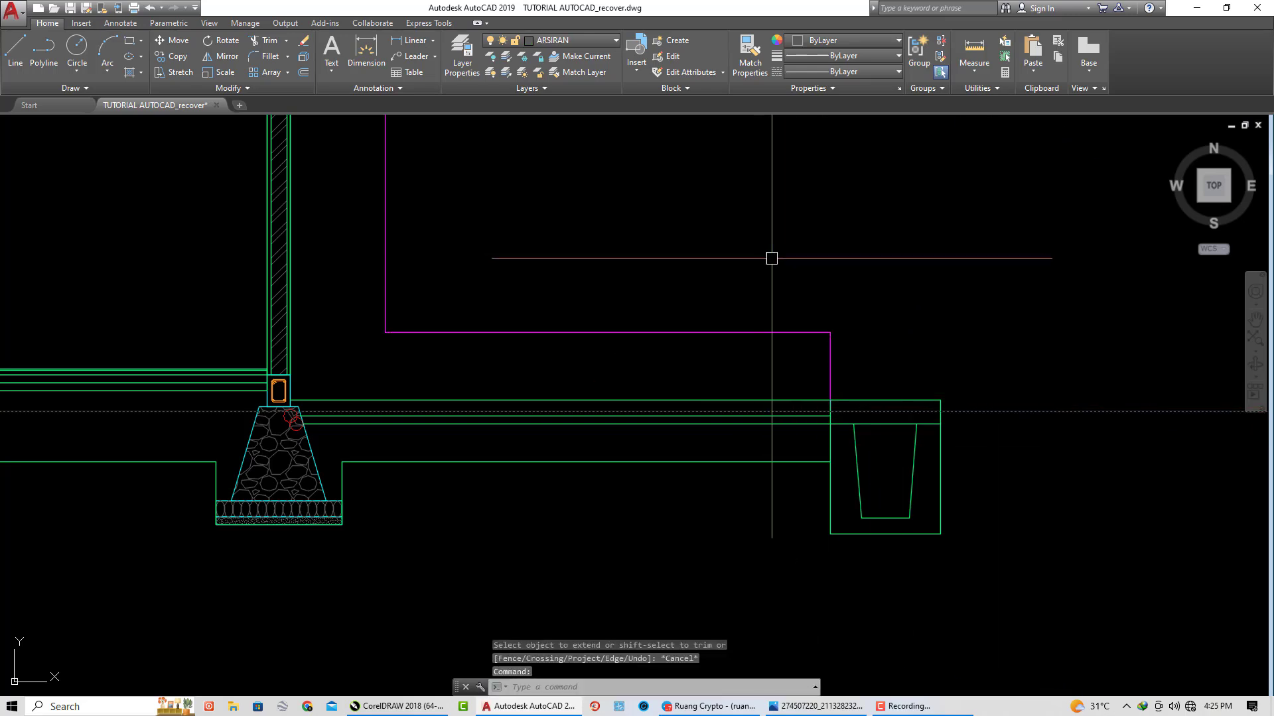
Step: Make DINDING the current layer and erase a stray object
click(571, 40)
click(558, 99)
click(1065, 449)
click(1049, 386)
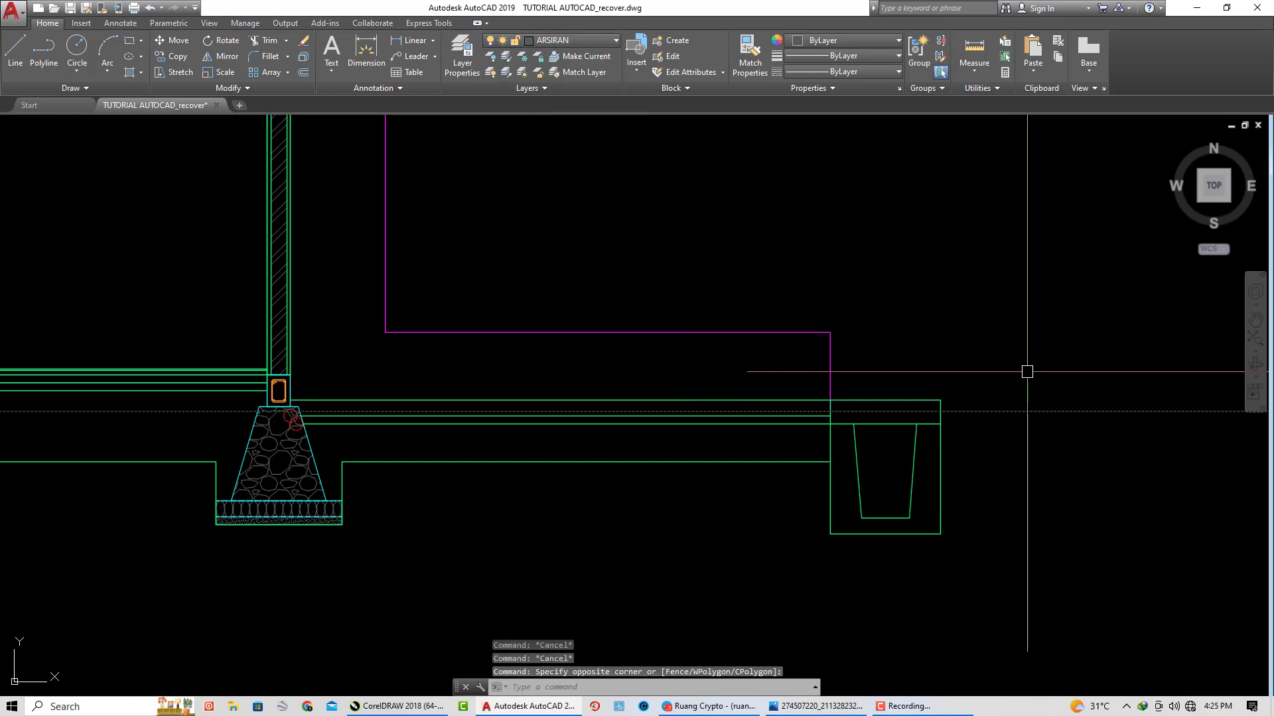
text(e)
key(Return)
Step: Pan to the left footings and make ARSIRAN the current layer
scroll(1050, 406, down, 4)
middle_drag(975, 475, 939, 501)
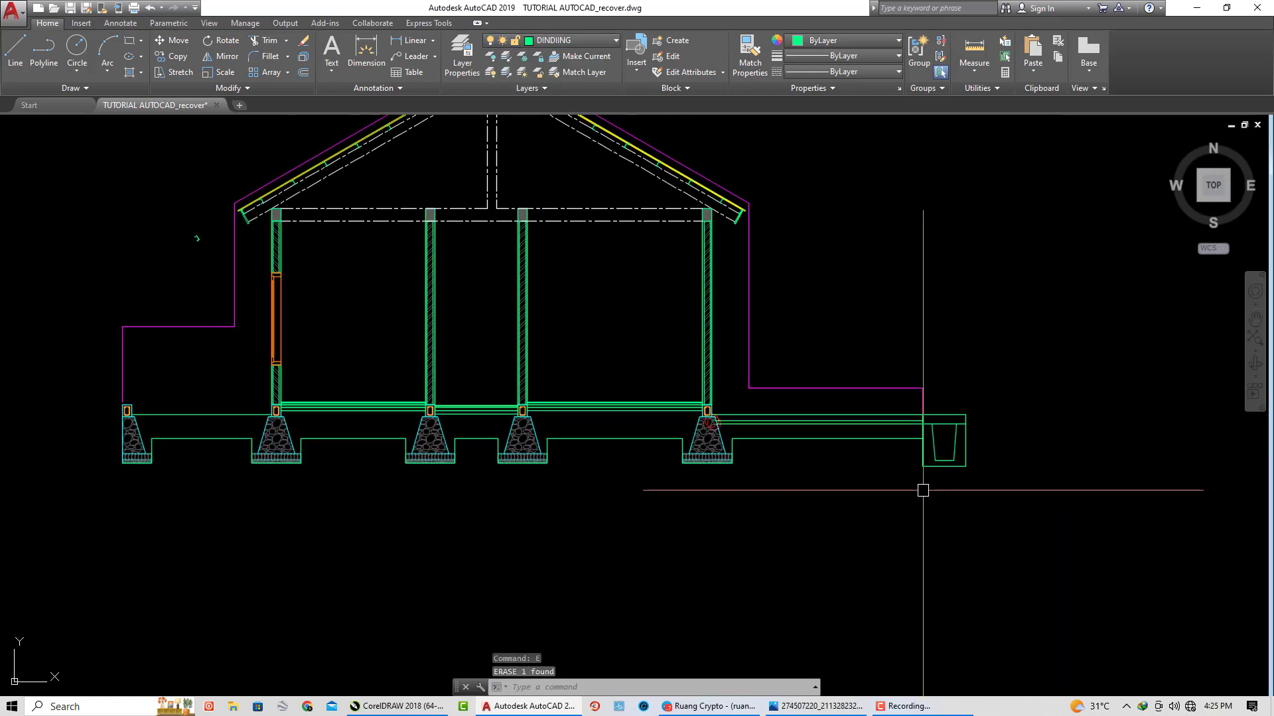
scroll(904, 487, up, 2)
scroll(648, 504, down, 2)
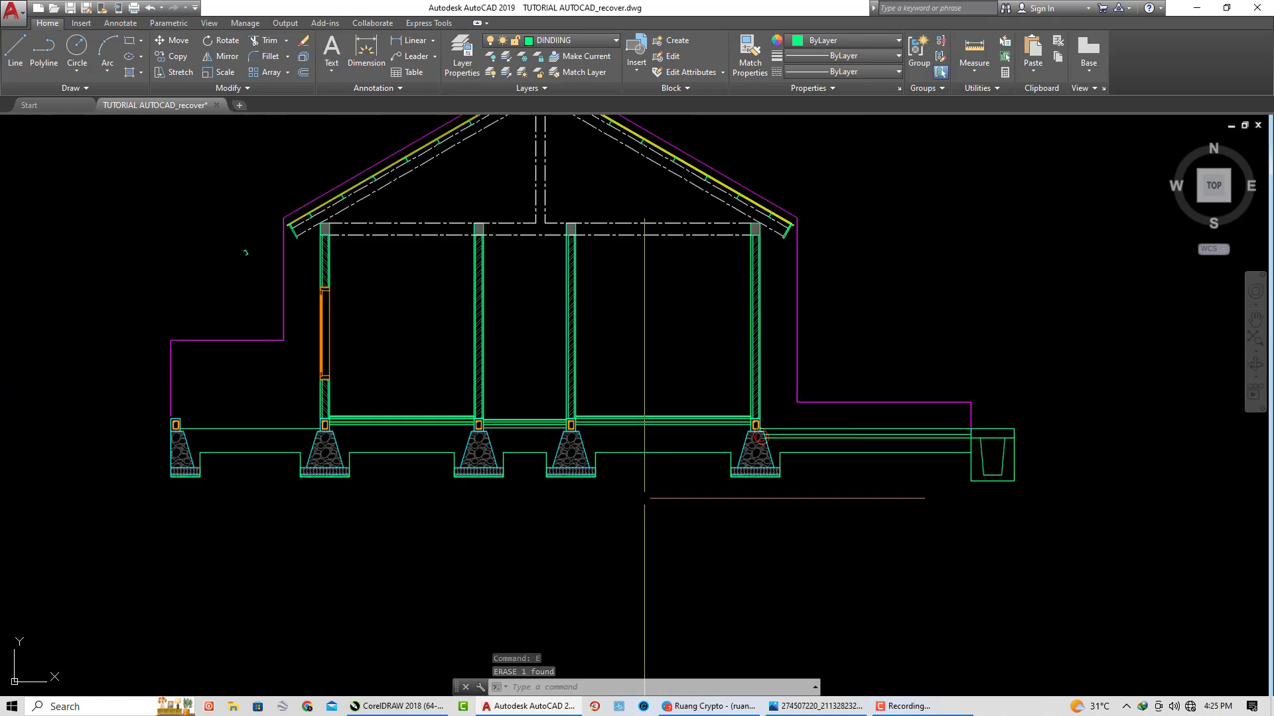
mouse_move(610, 364)
middle_down()
mouse_move(613, 409)
mouse_move(642, 448)
middle_up()
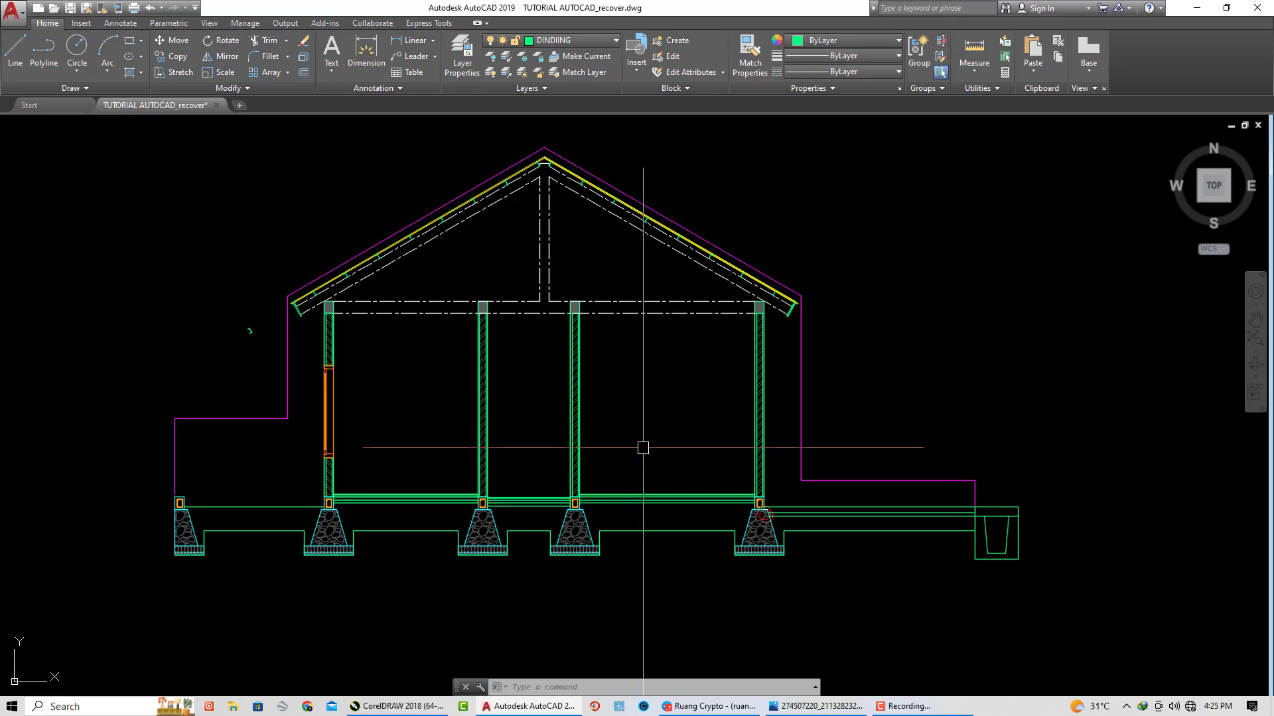
scroll(919, 541, up, 2)
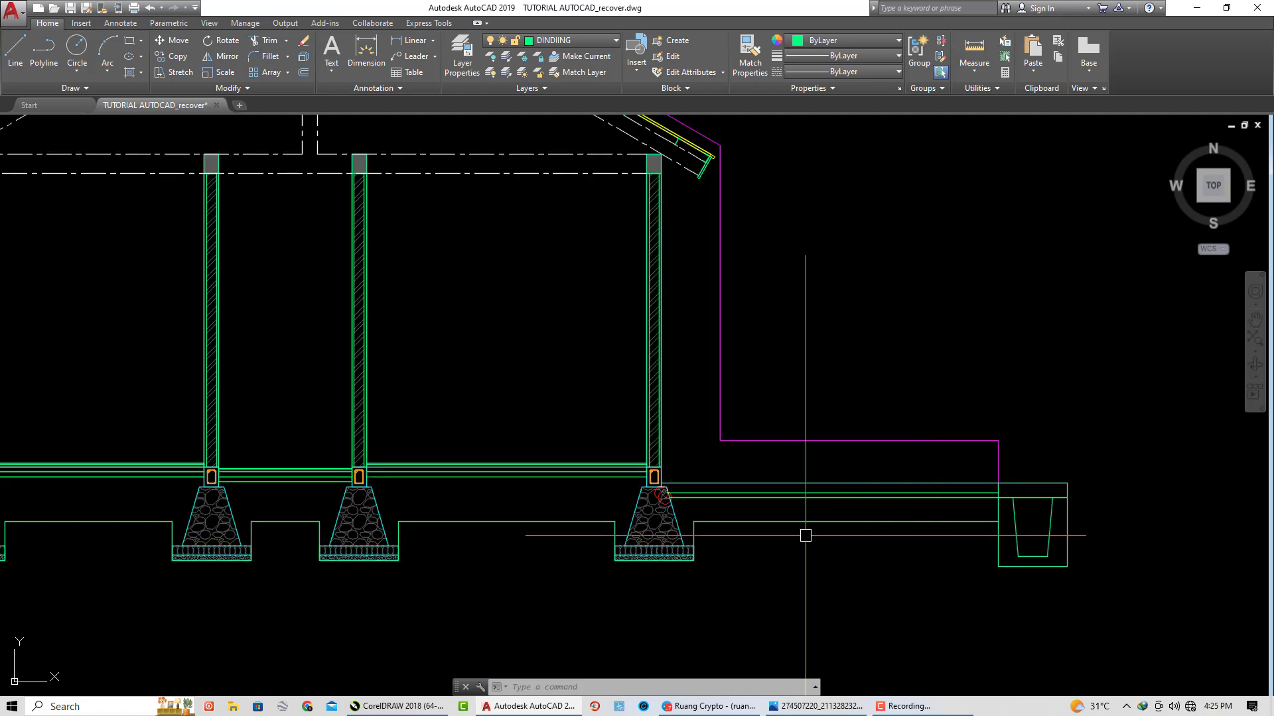
middle_drag(805, 535, 984, 528)
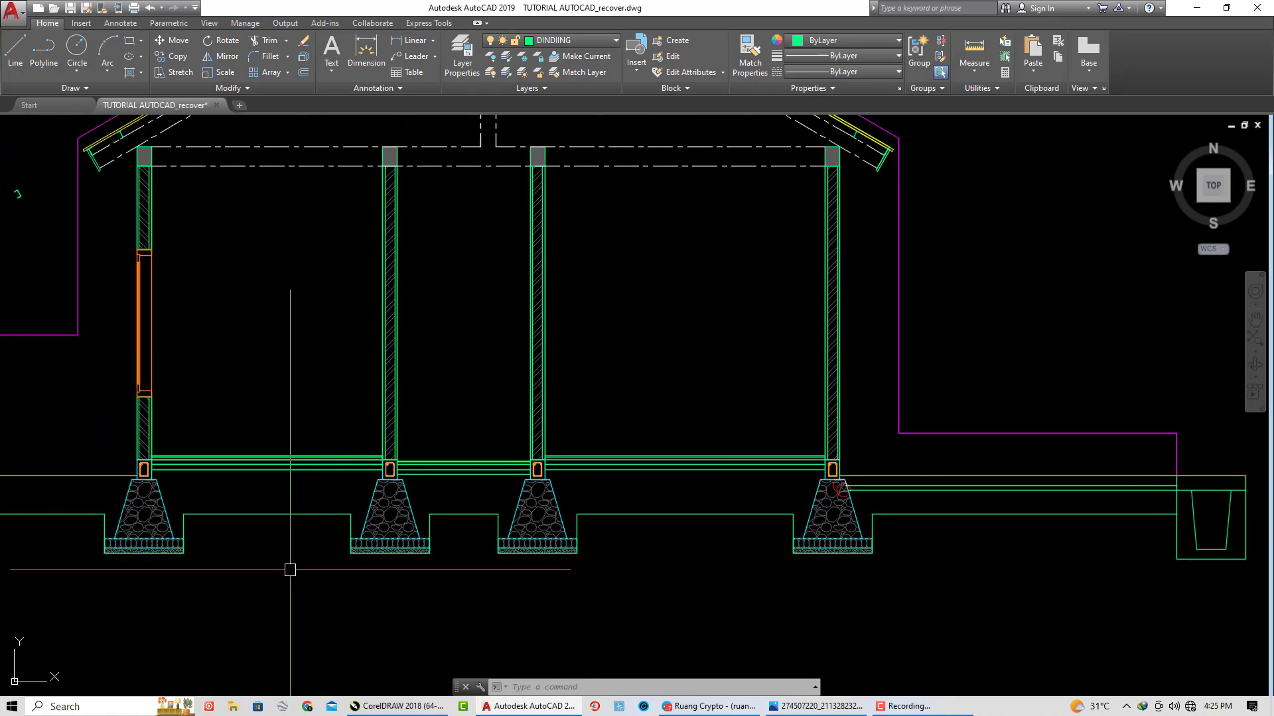
middle_drag(290, 570, 524, 554)
scroll(336, 490, up, 4)
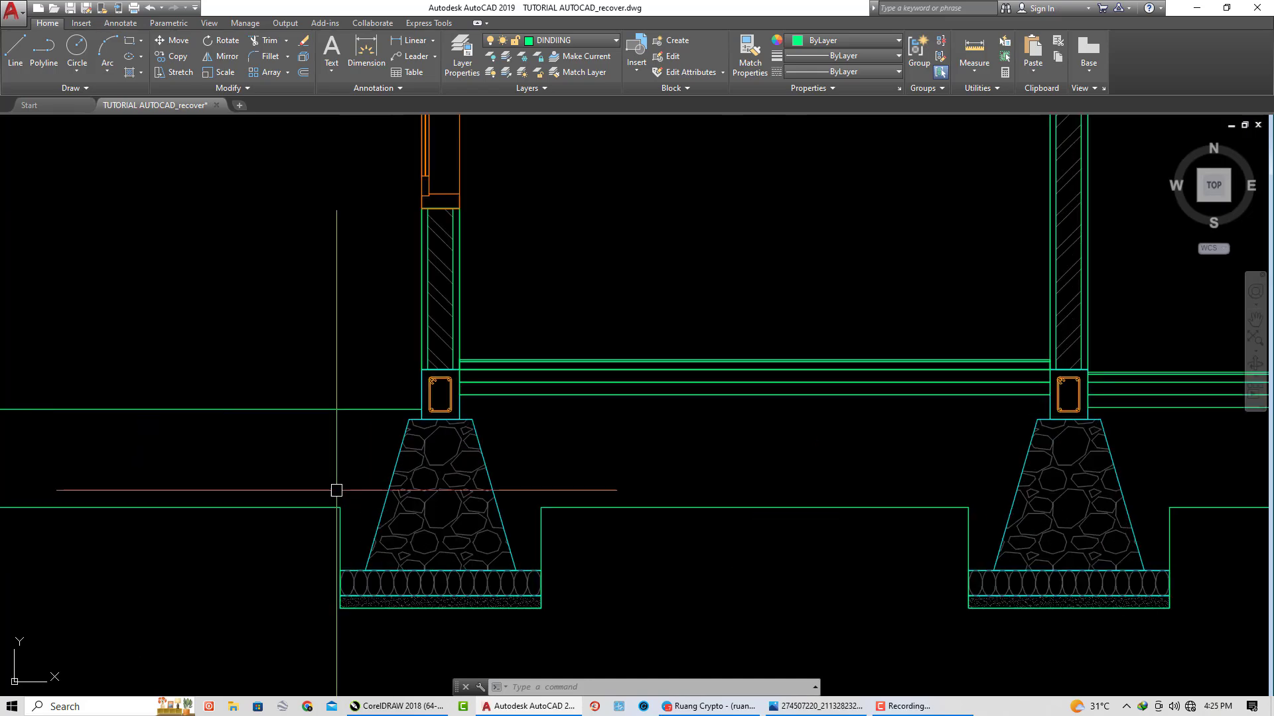
middle_drag(337, 491, 531, 495)
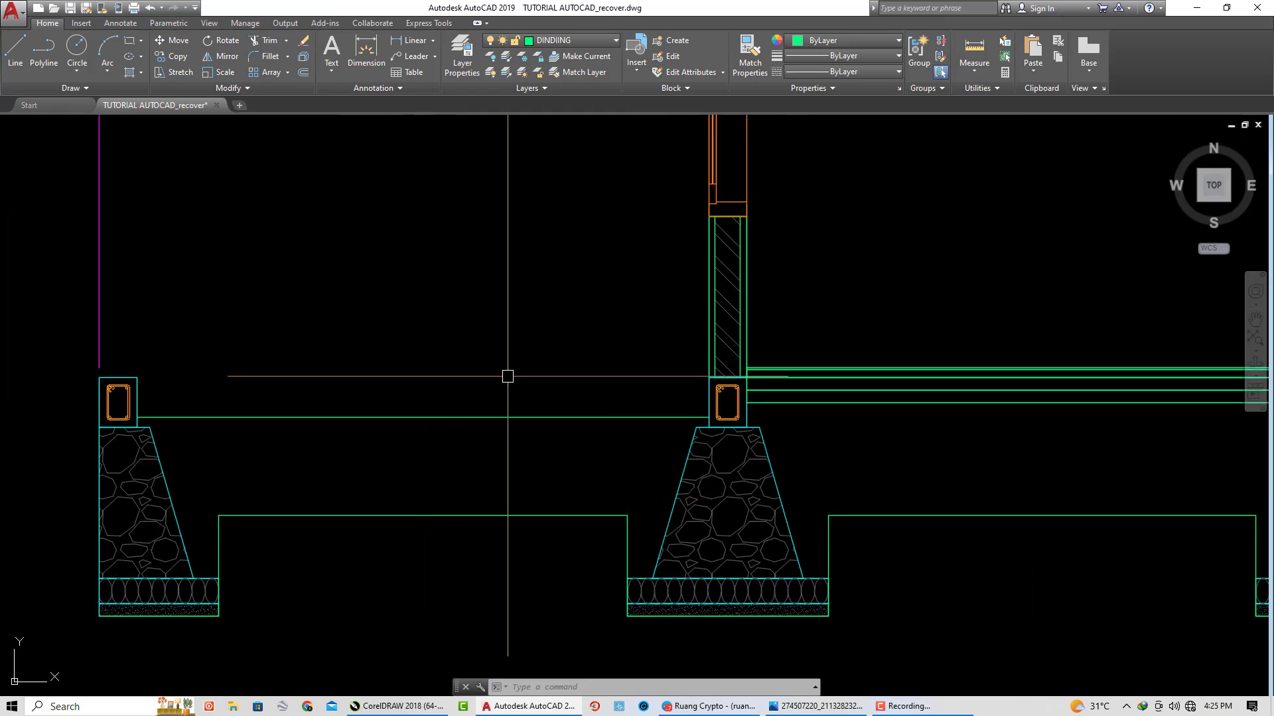
click(600, 36)
click(582, 88)
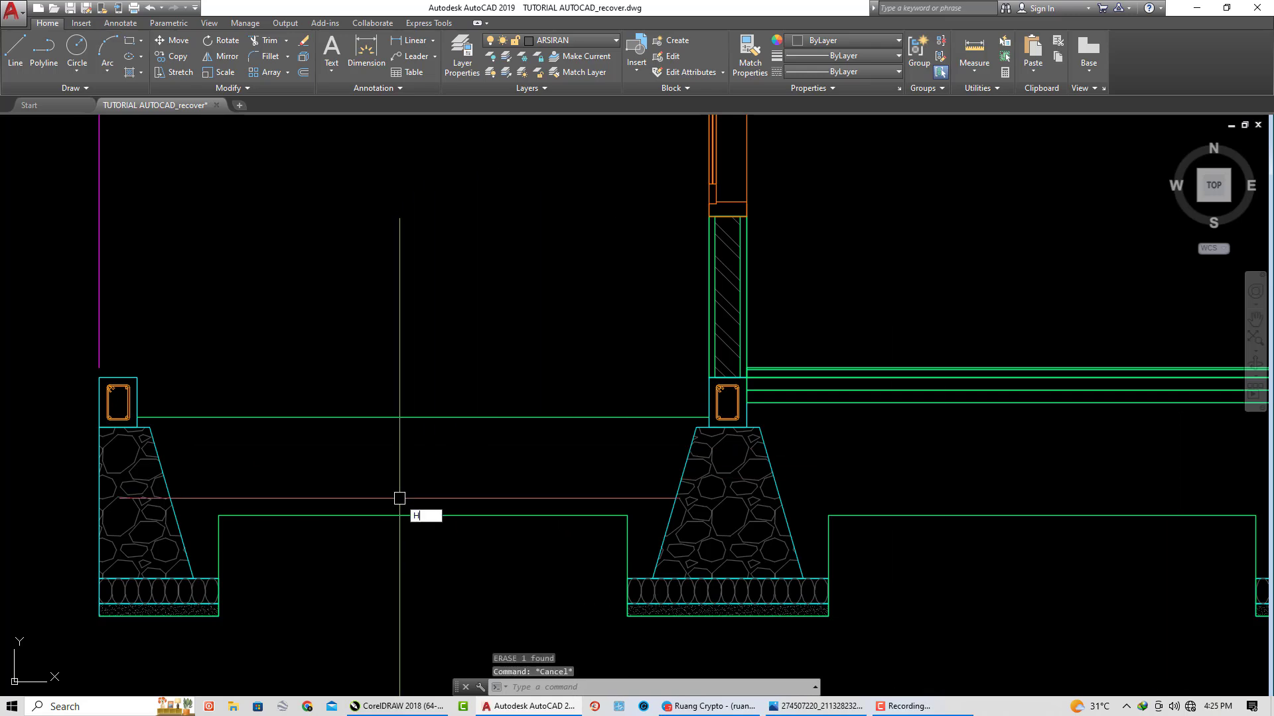
Step: Hatch the first slab bay with ANSI33 at scale 25 and 45° angle
text(h)
key(Return)
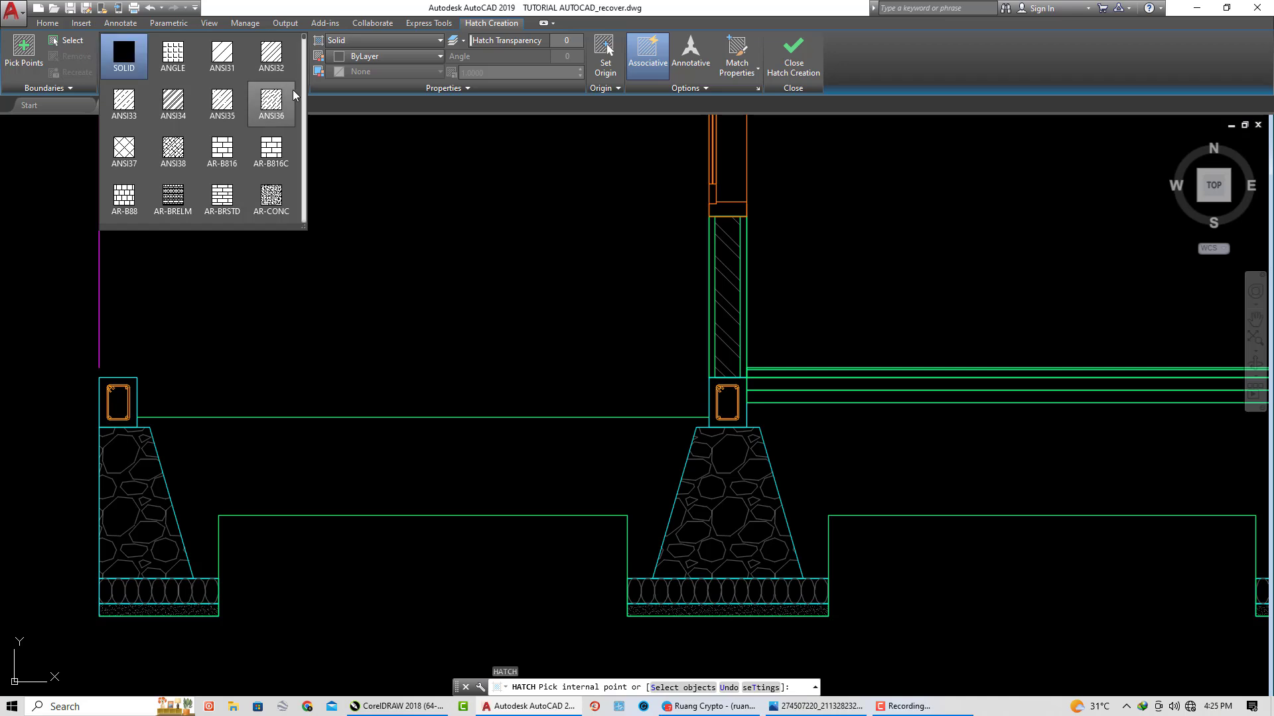
click(124, 101)
click(357, 463)
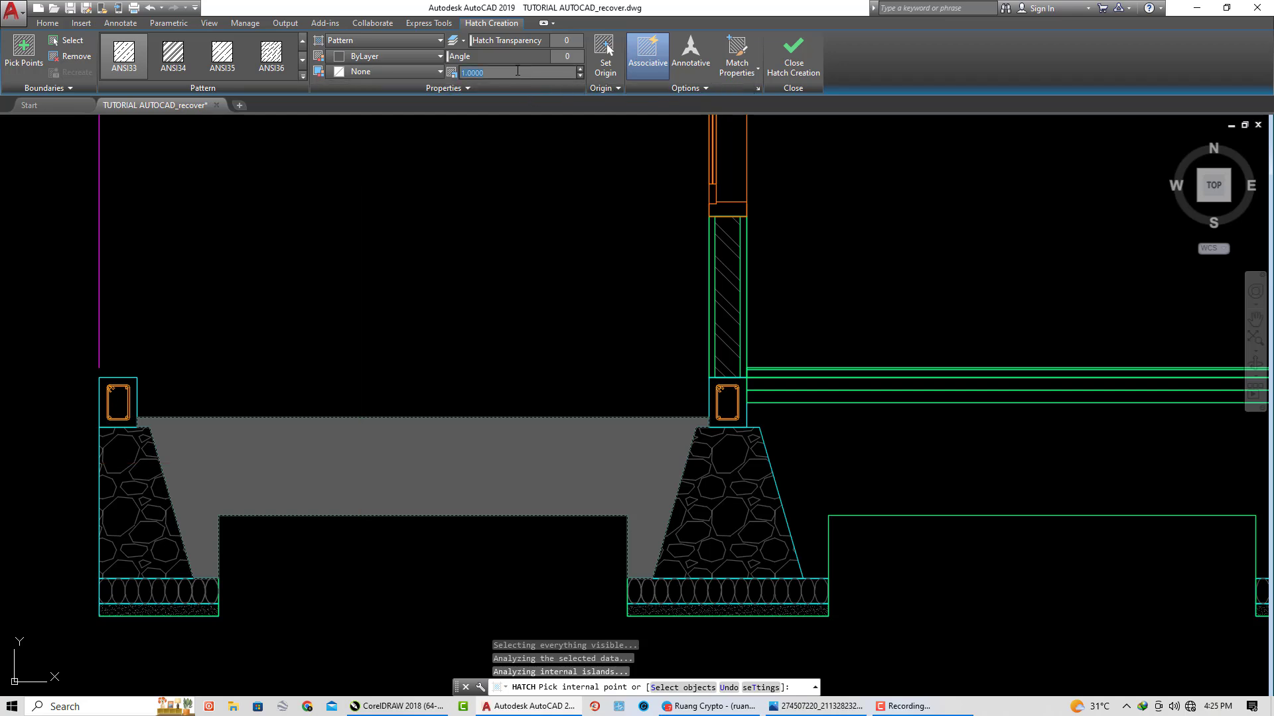
key(Return)
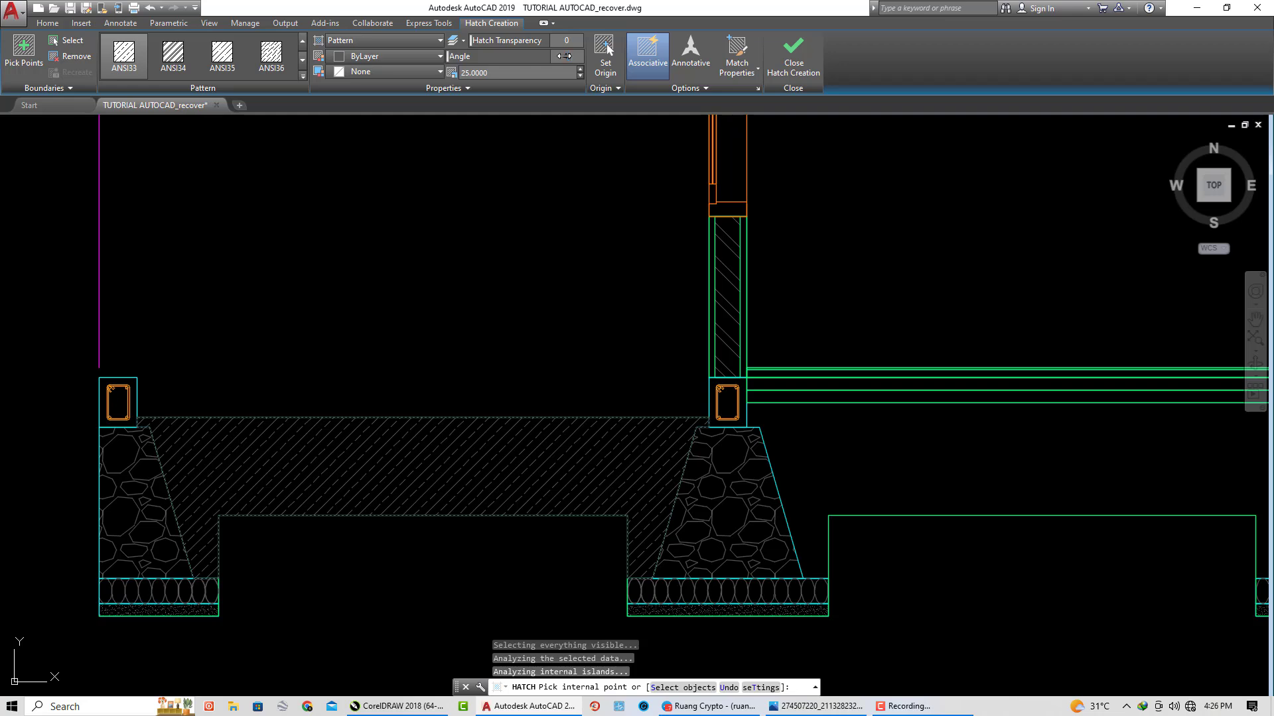
key(Escape)
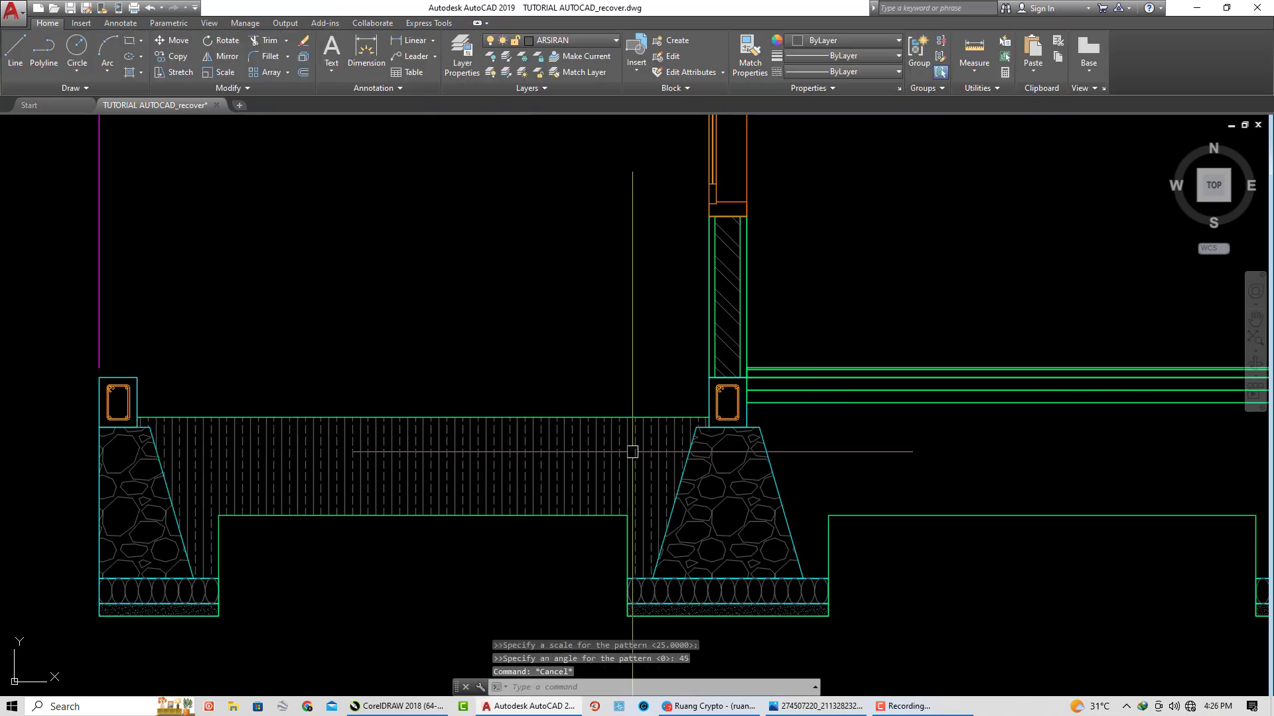
Step: Hatch the remaining slab bays from the left end to beside the drain
text(h)
key(Return)
scroll(597, 458, down, 2)
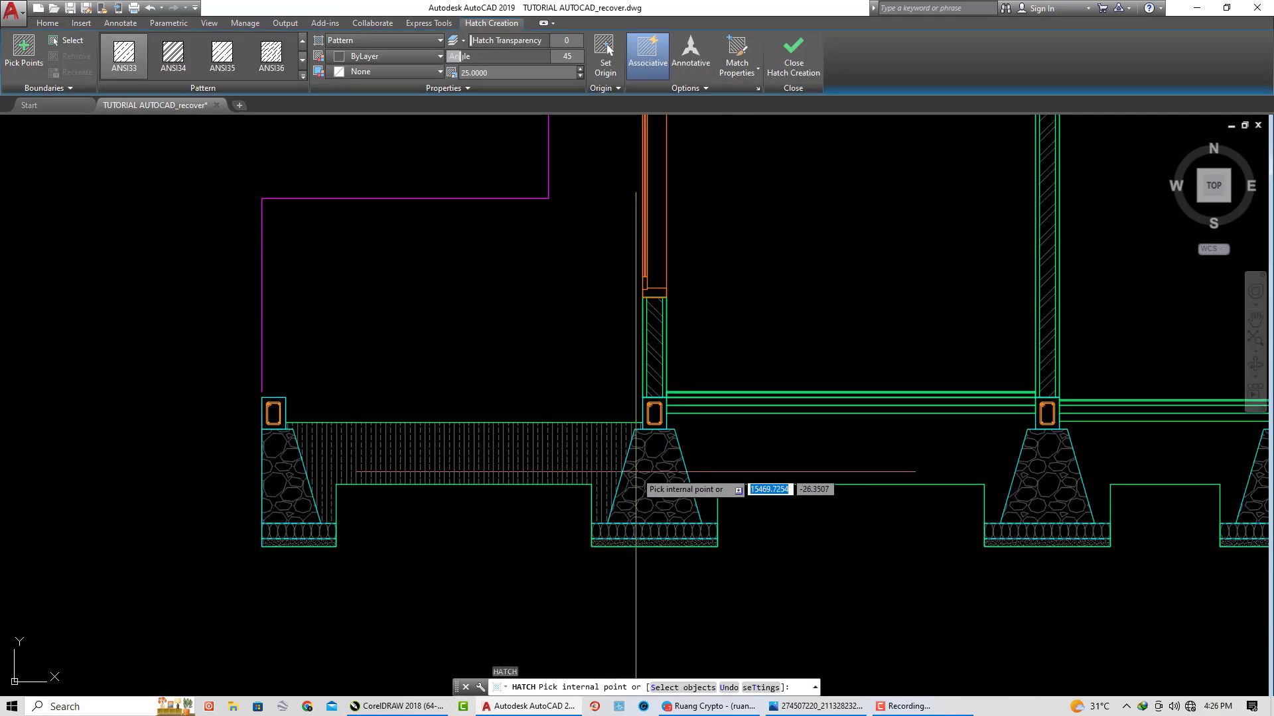
scroll(597, 457, down, 2)
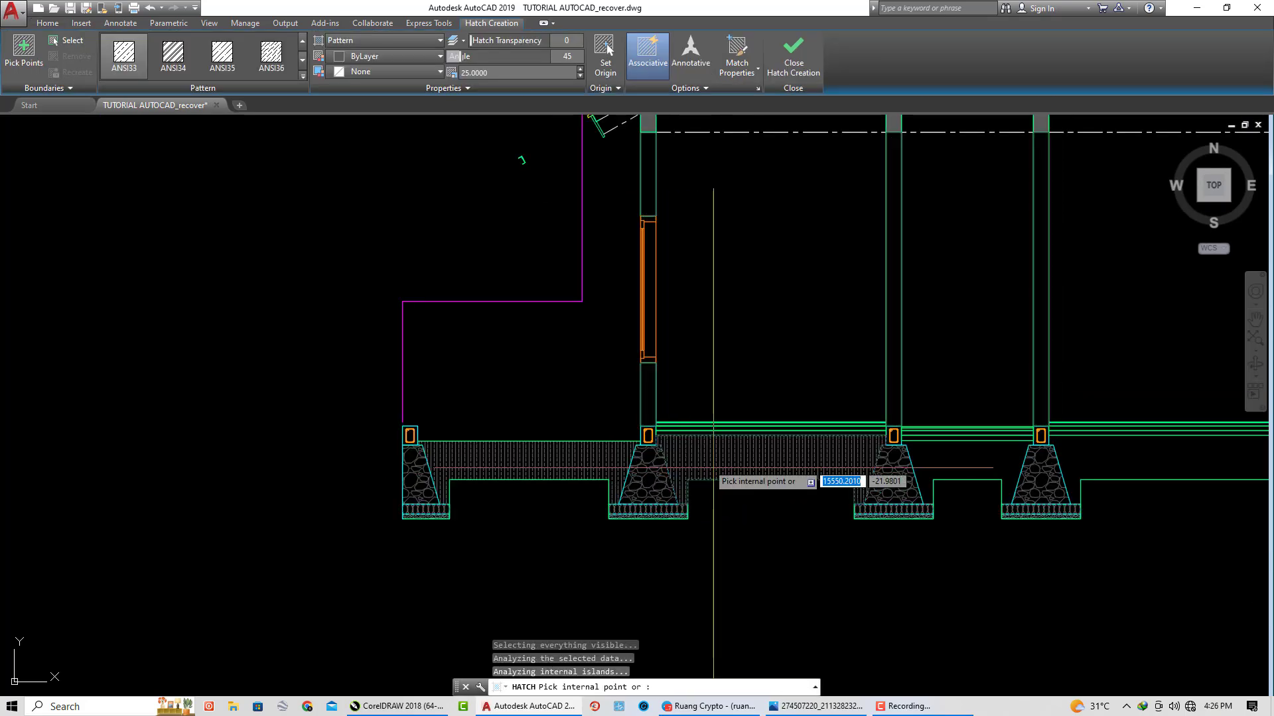
middle_drag(713, 467, 826, 471)
click(1085, 465)
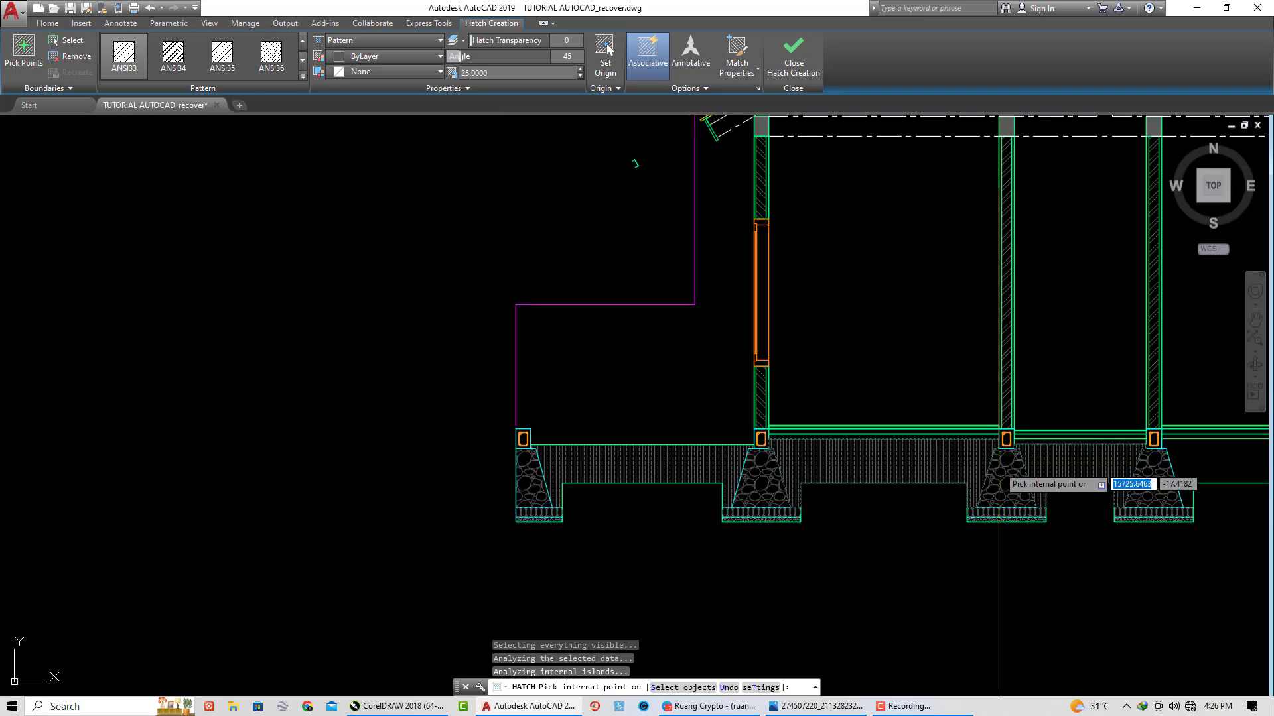
middle_drag(999, 483, 646, 409)
middle_drag(842, 394, 726, 378)
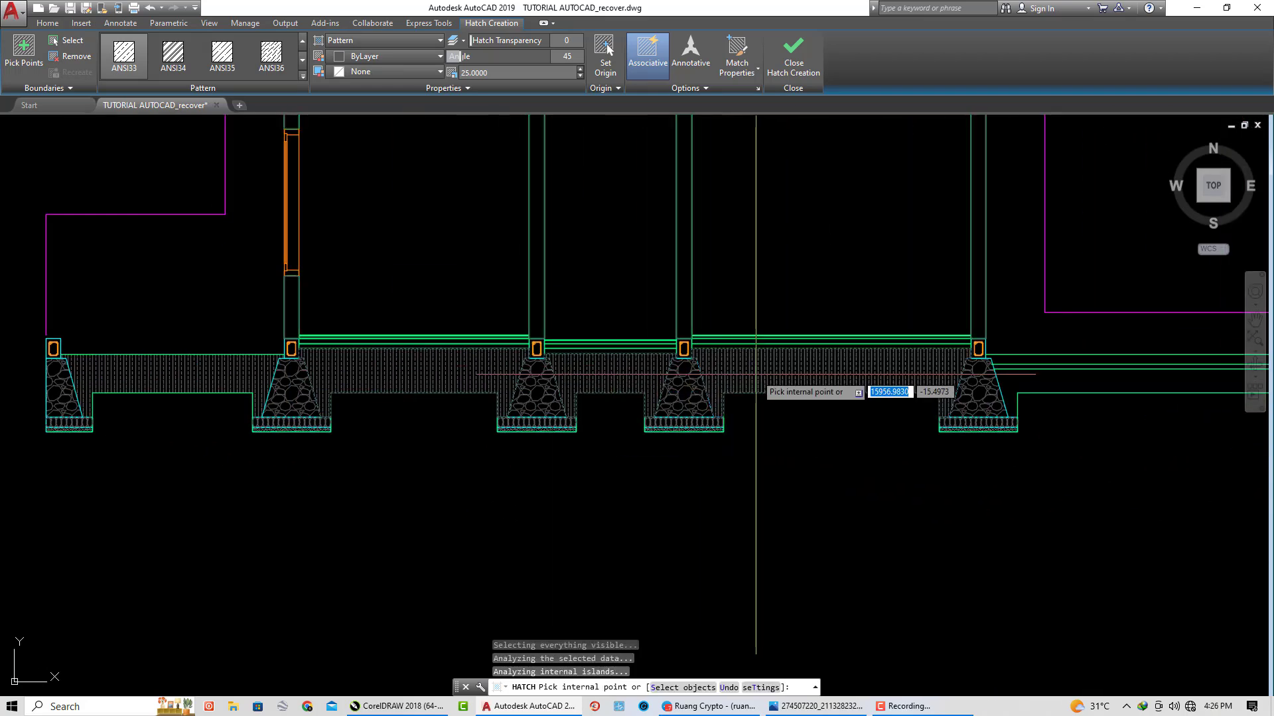
middle_drag(818, 391, 604, 388)
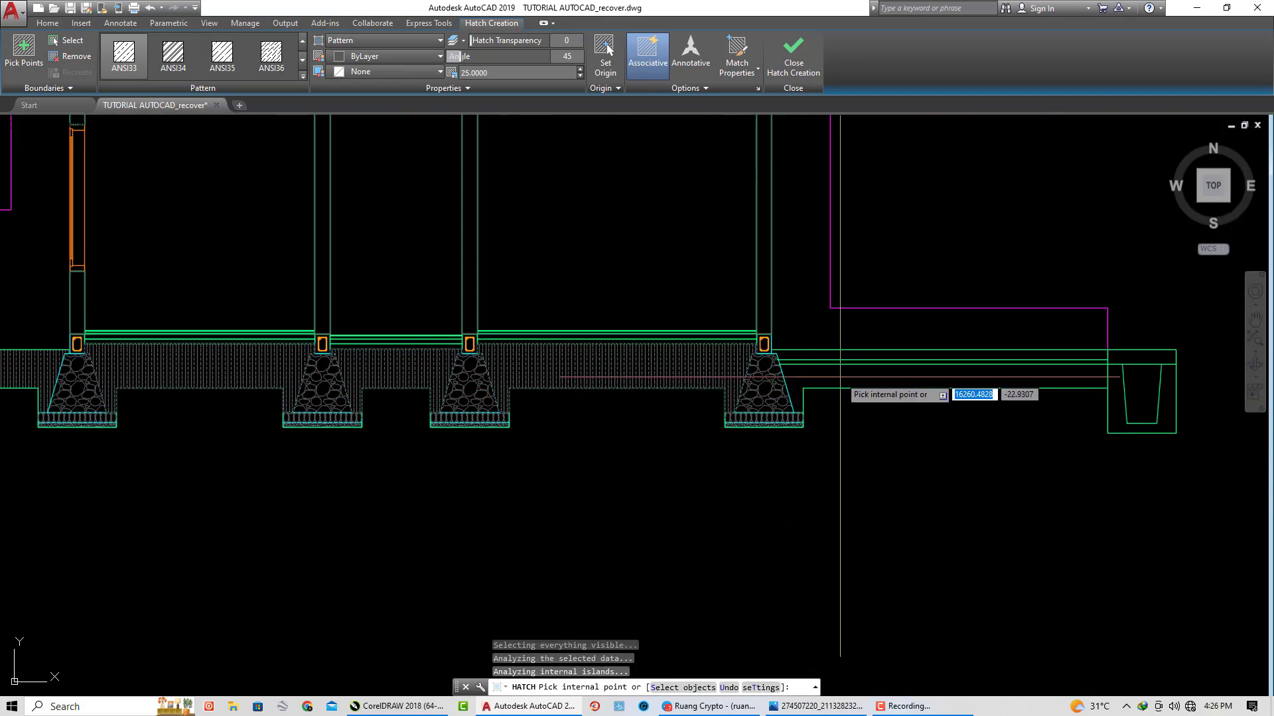
click(920, 379)
Step: Finish the slab hatch, then fill the long top floor strip with AR-CONC hatch
key(Return)
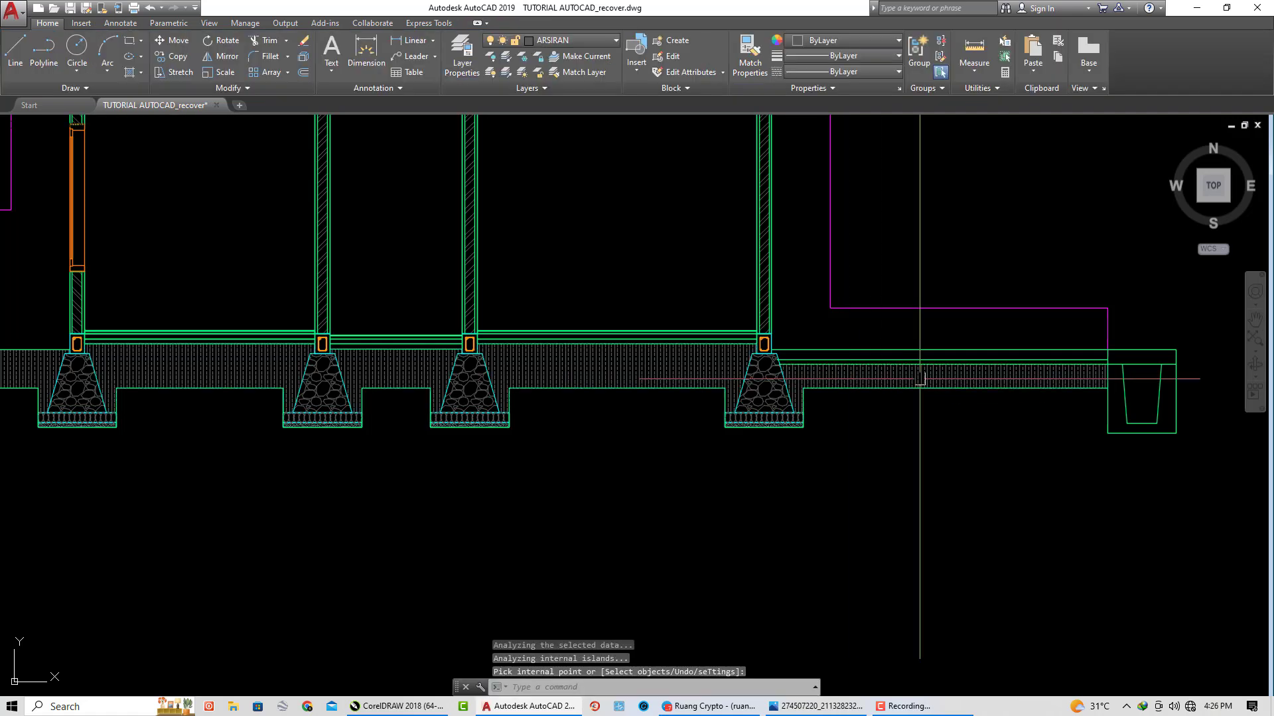
middle_drag(921, 380, 683, 372)
scroll(929, 363, up, 1)
scroll(912, 364, up, 2)
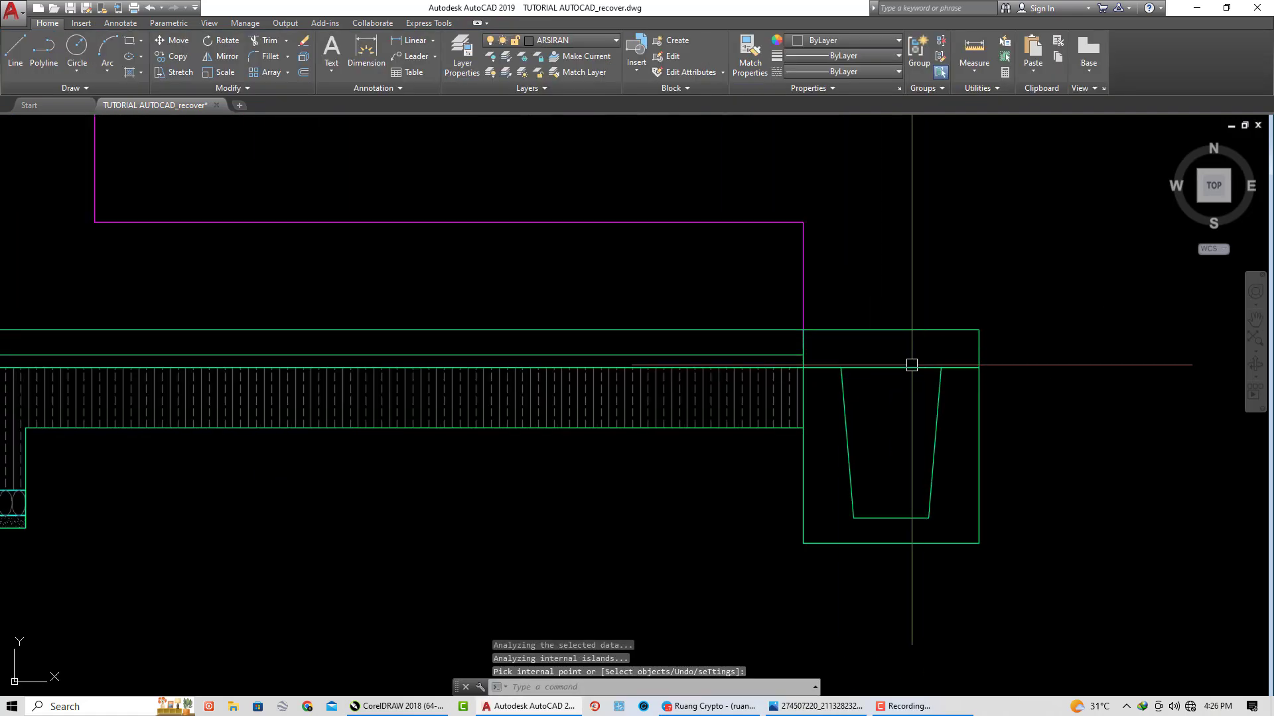
text(h)
key(Return)
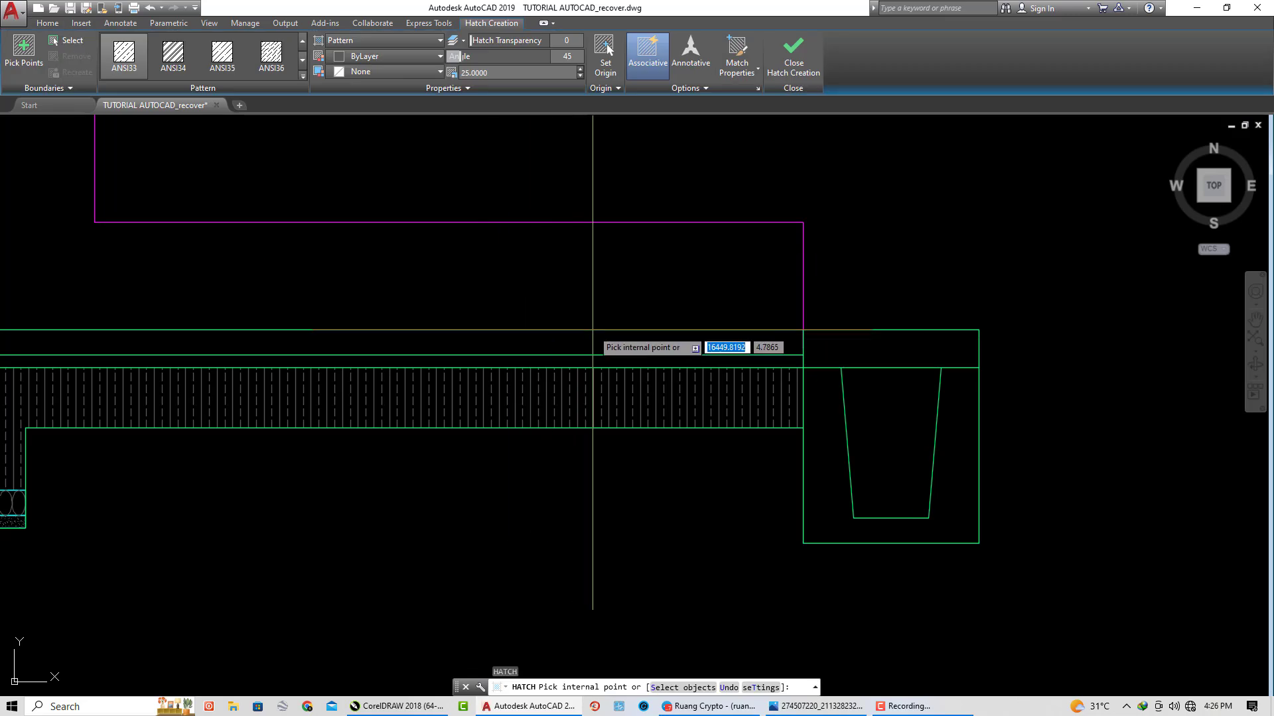
click(302, 76)
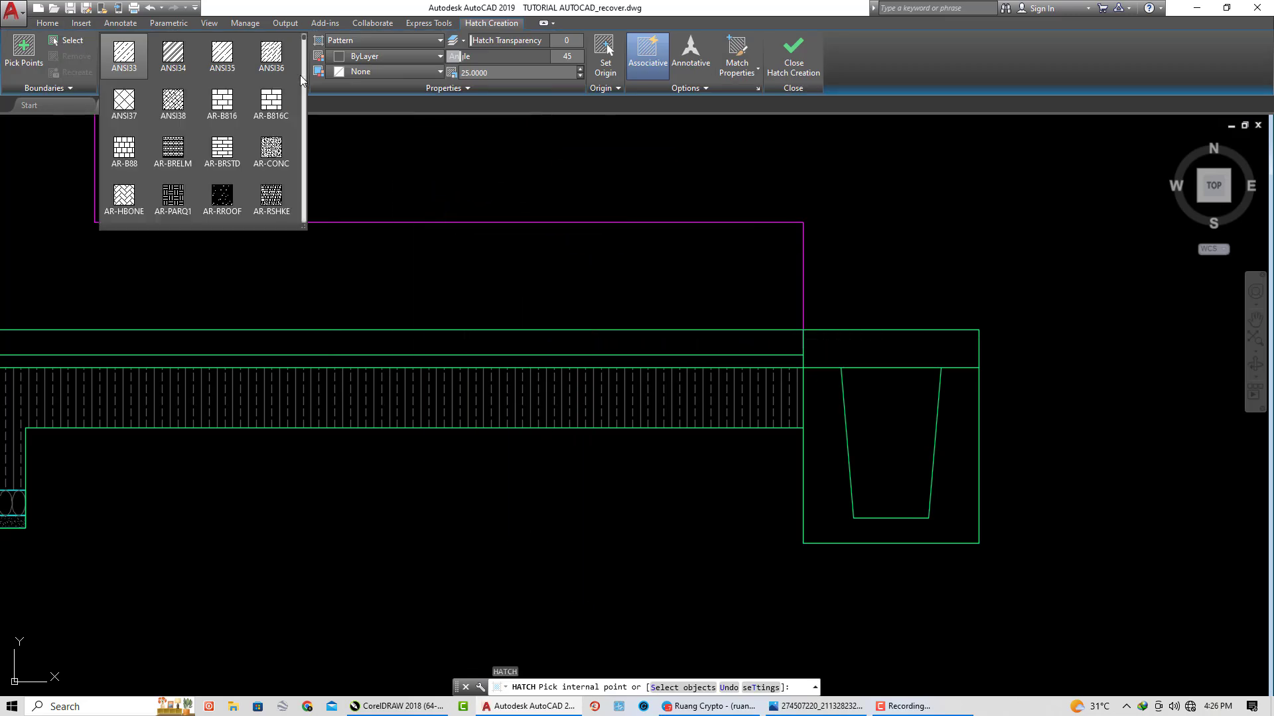
click(270, 150)
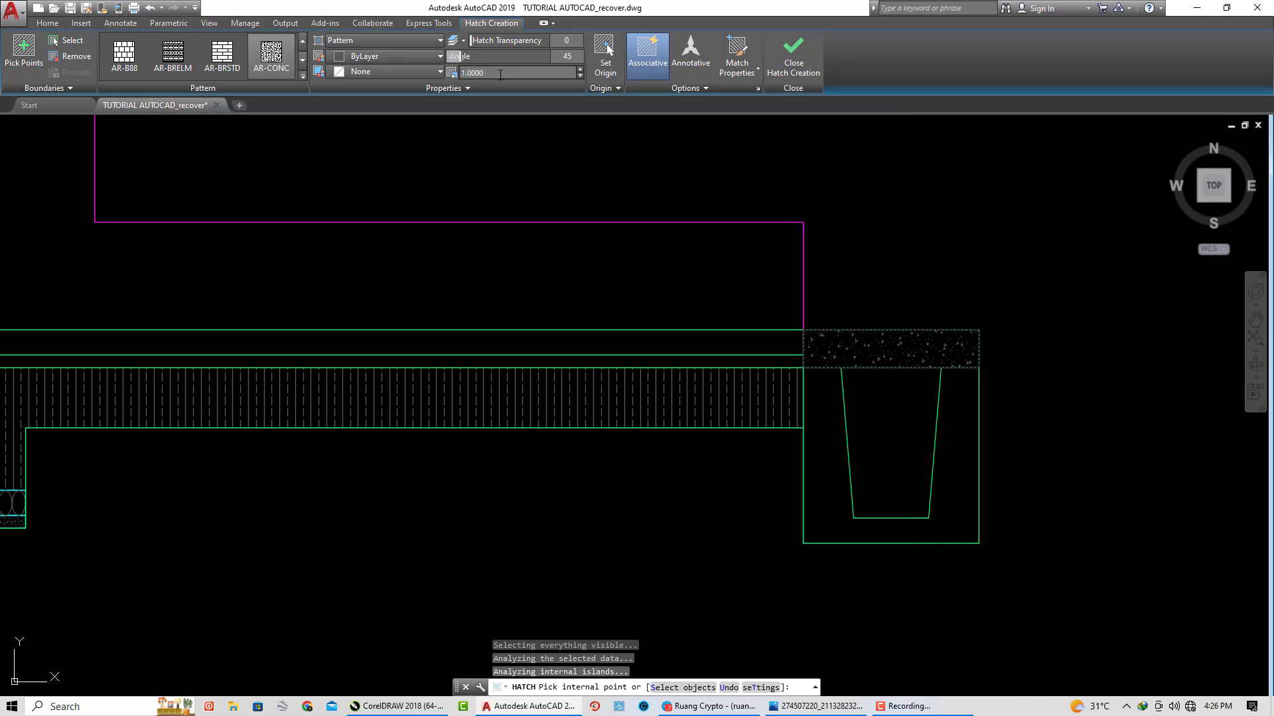
click(613, 343)
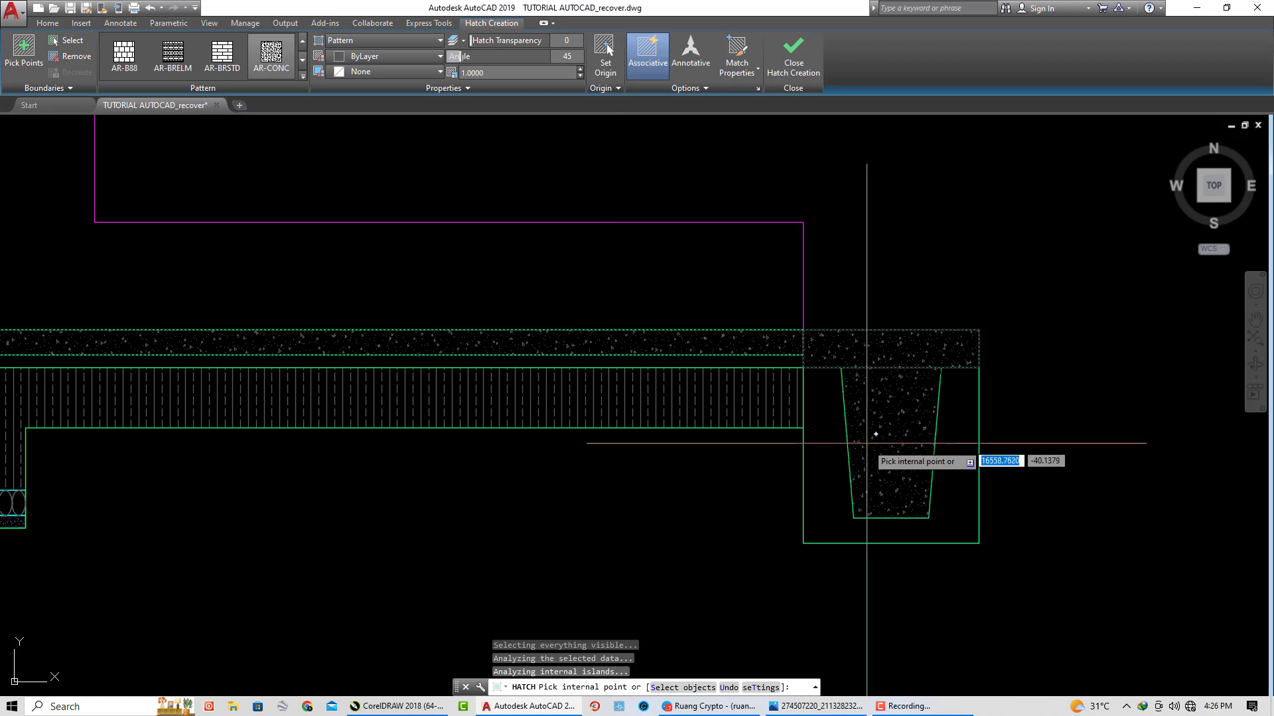
key(Return)
middle_drag(850, 423, 841, 412)
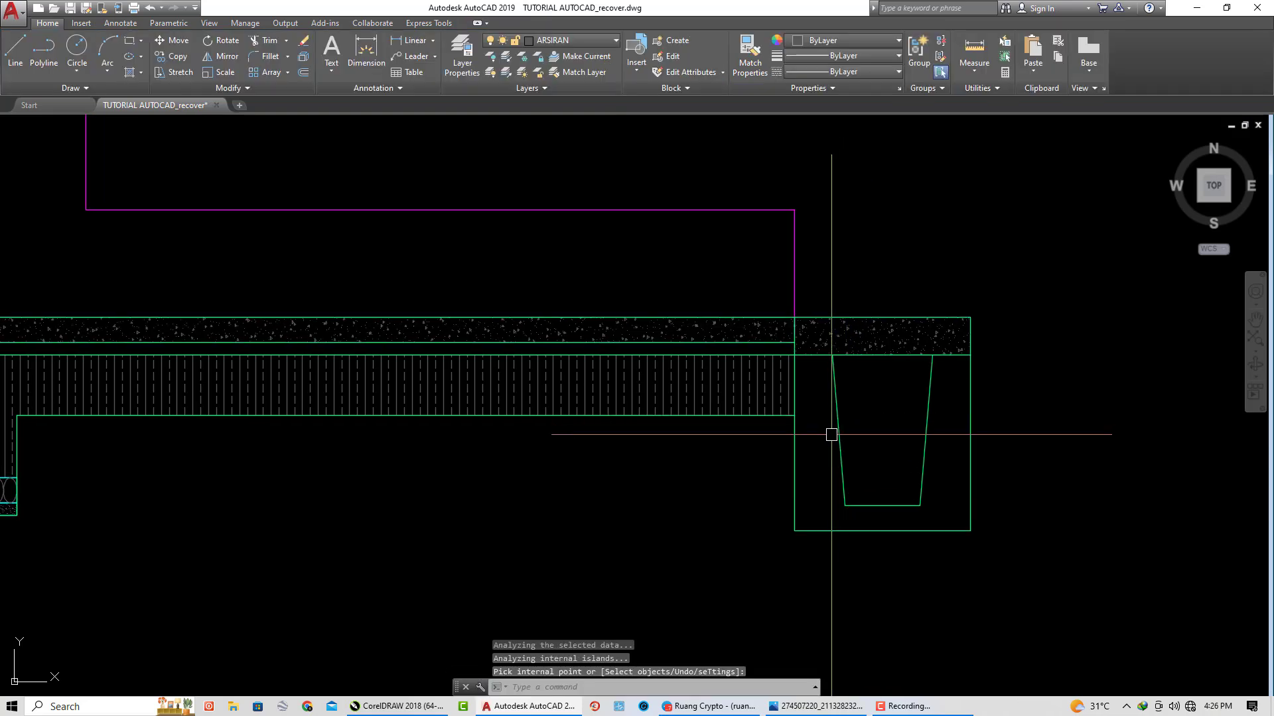
Step: Start a new hatch and choose the GRAVEL pattern from the full pattern gallery
key(Return)
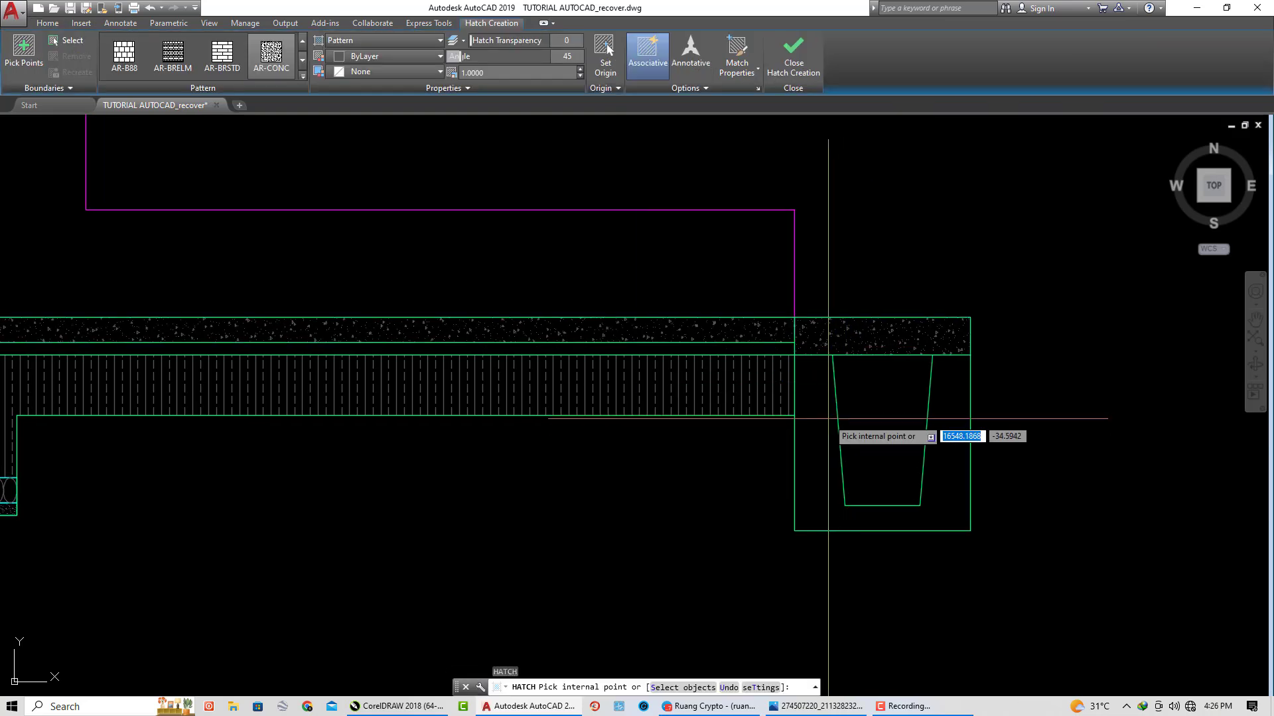
click(303, 77)
scroll(252, 166, down, 1)
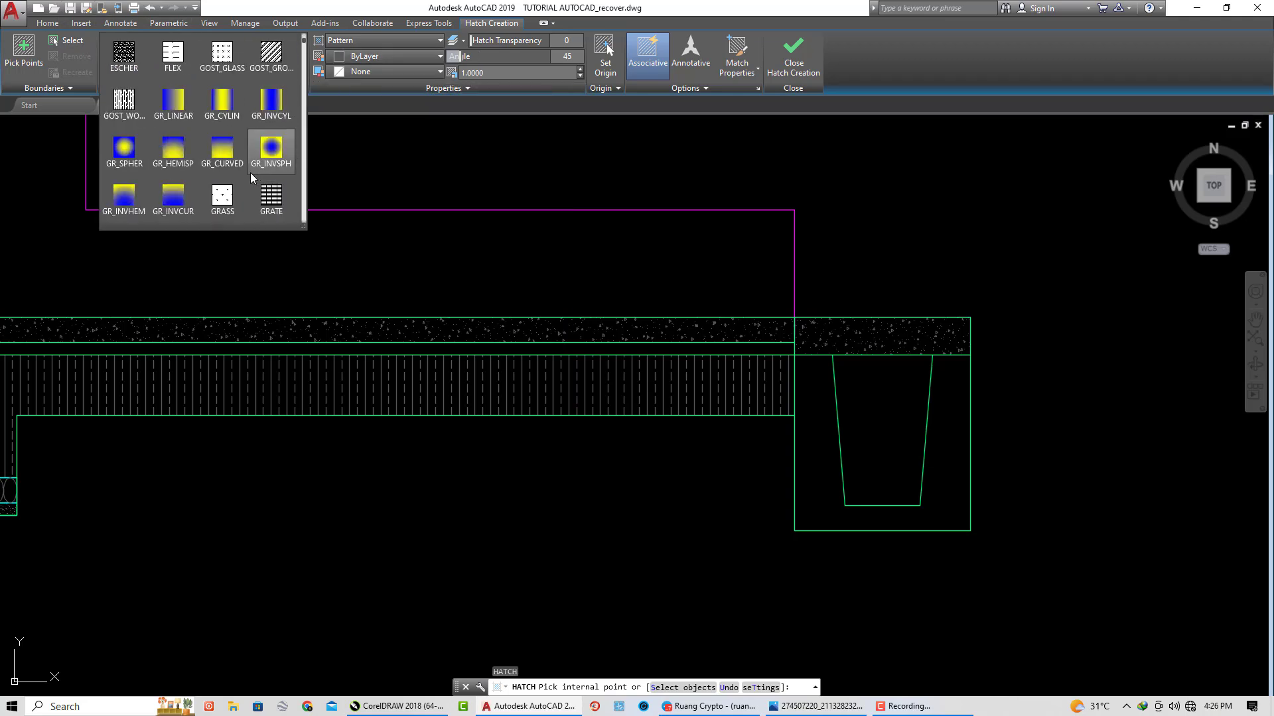
scroll(239, 179, down, 2)
scroll(213, 180, down, 3)
scroll(192, 183, down, 3)
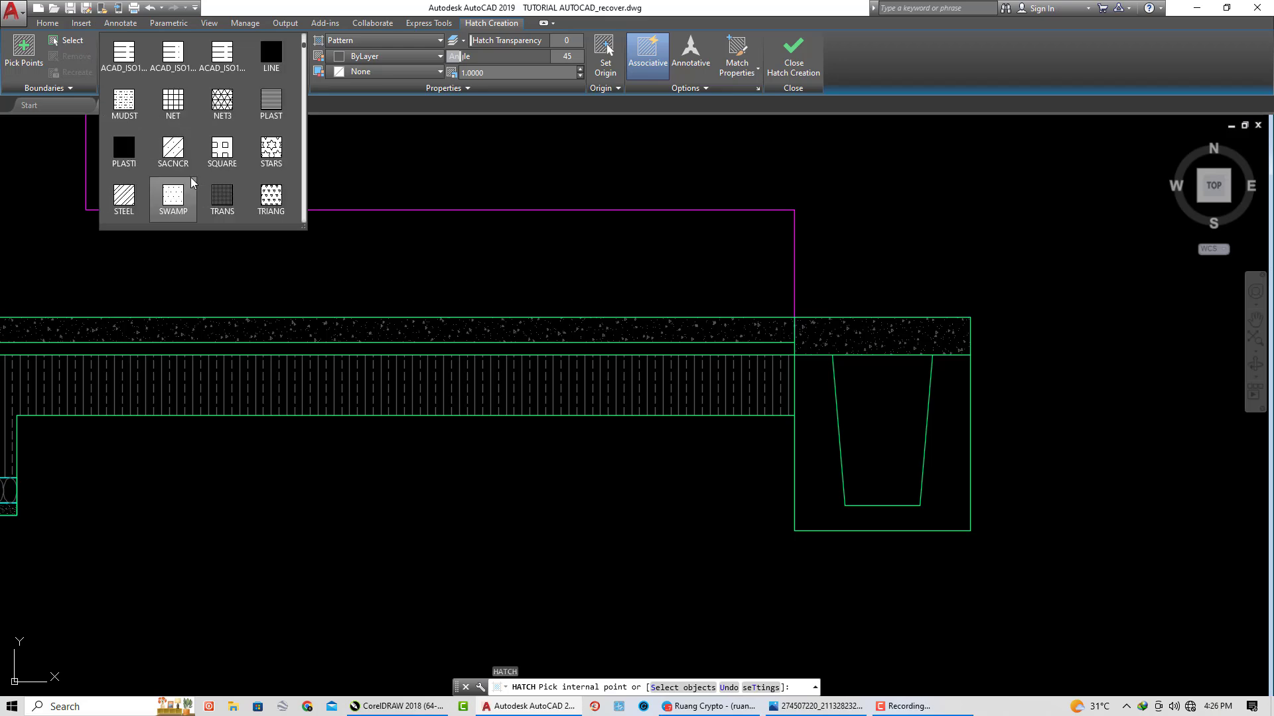
scroll(192, 180, down, 2)
scroll(193, 181, down, 2)
scroll(196, 179, down, 2)
scroll(203, 177, down, 2)
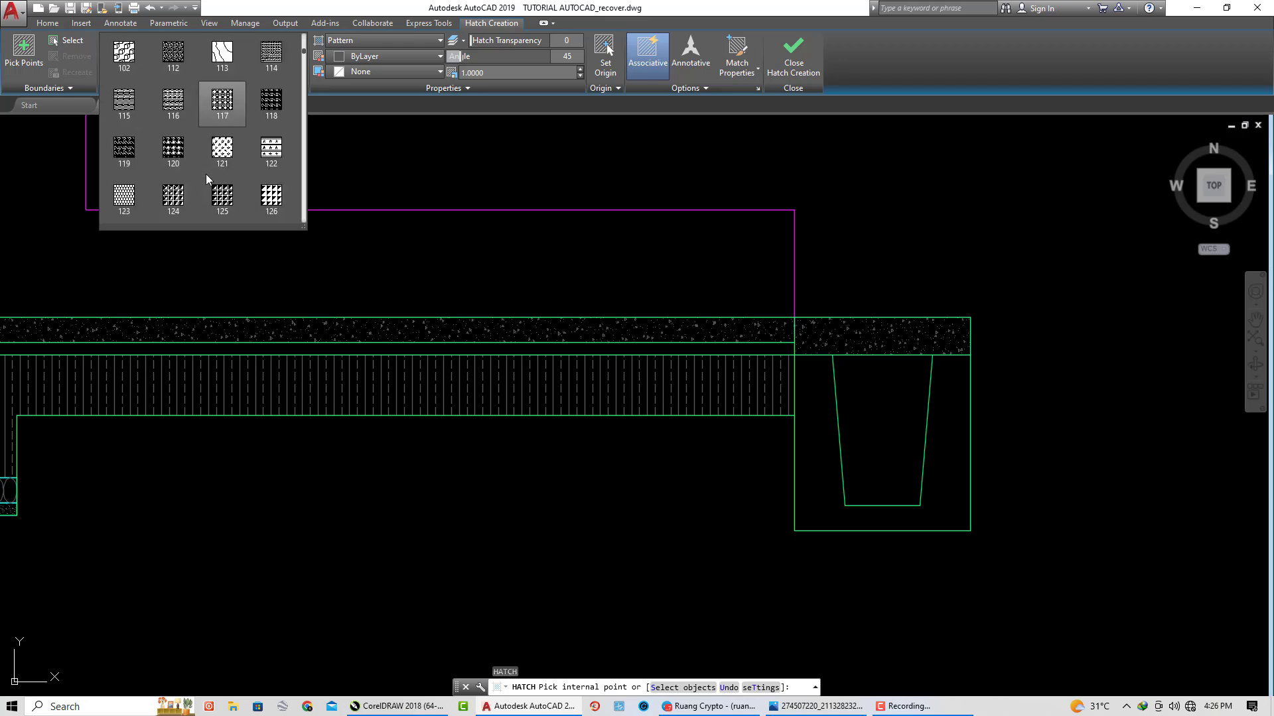
scroll(206, 174, up, 3)
scroll(207, 172, up, 3)
scroll(207, 170, up, 3)
scroll(208, 166, up, 3)
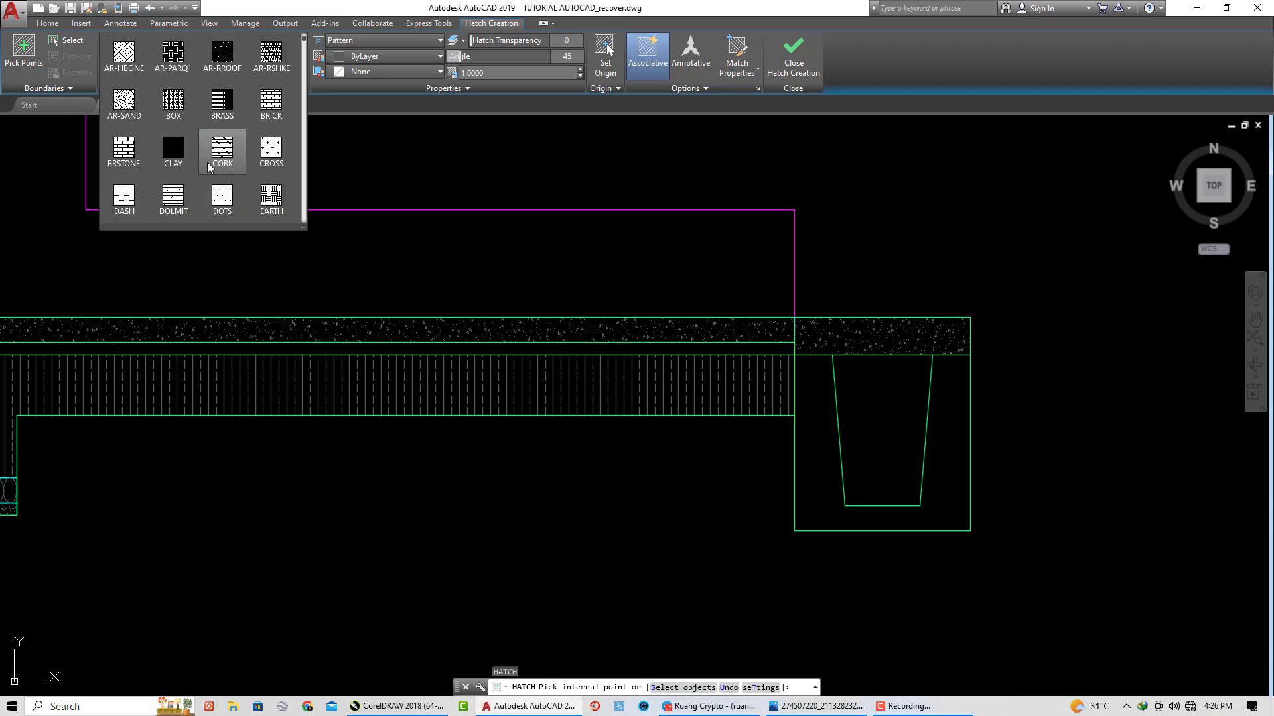
scroll(207, 166, up, 2)
scroll(146, 129, down, 2)
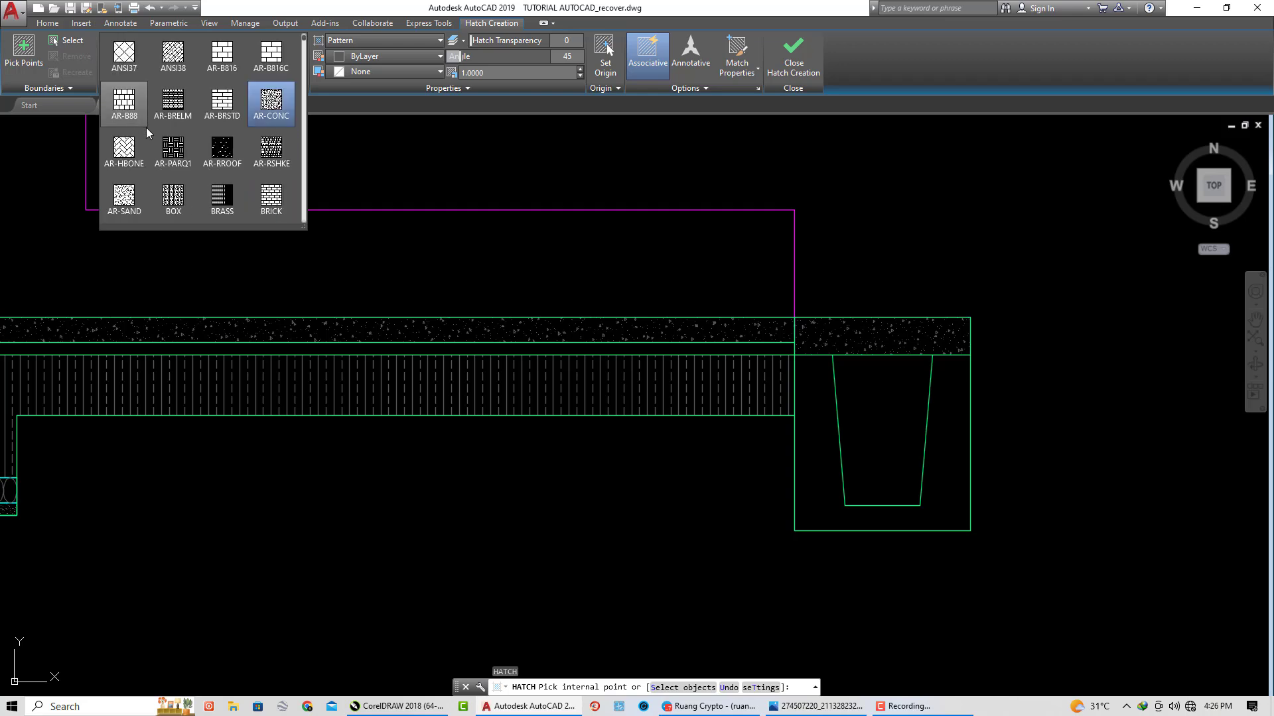
scroll(146, 134, down, 2)
scroll(145, 134, down, 1)
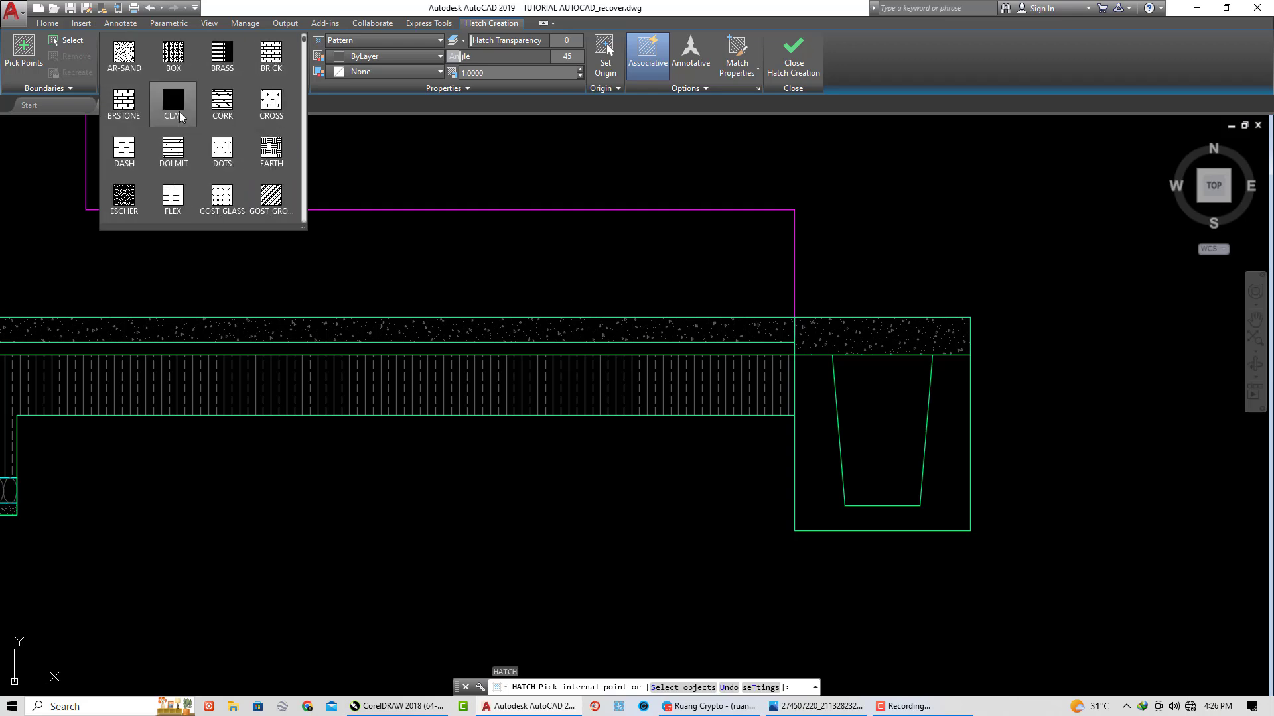
scroll(179, 112, down, 2)
scroll(181, 118, down, 2)
scroll(181, 120, down, 1)
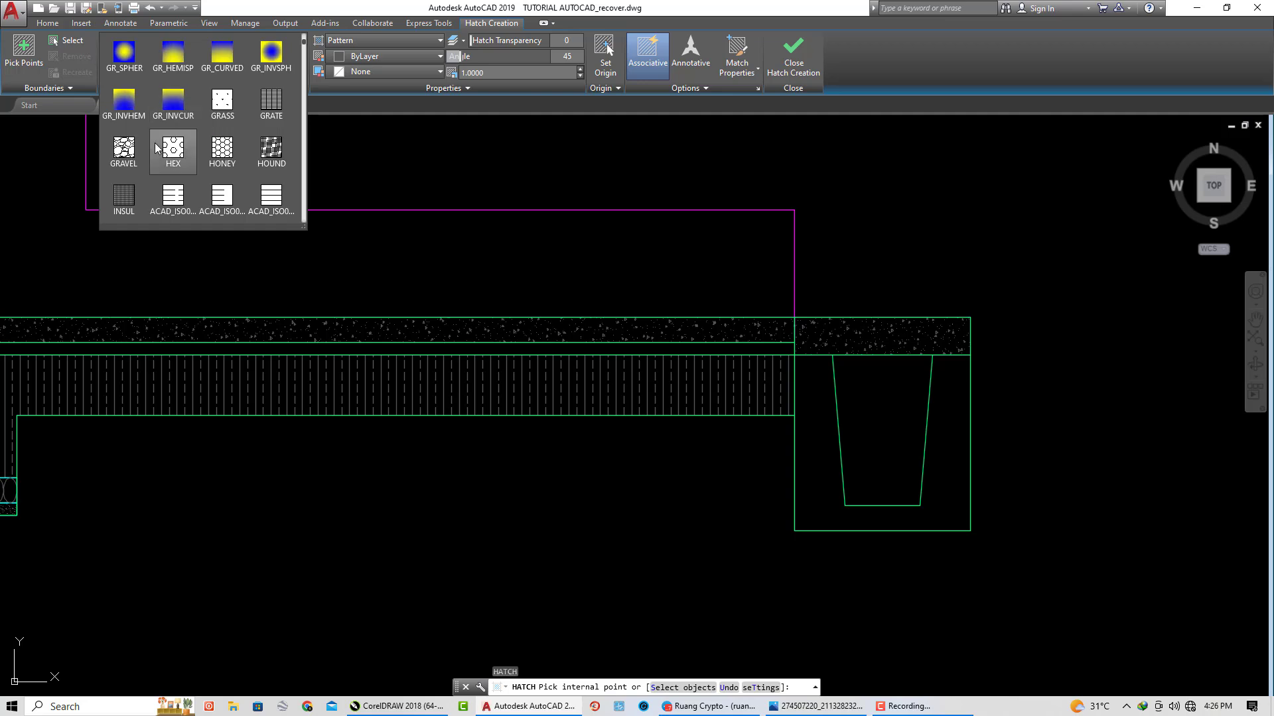
click(124, 151)
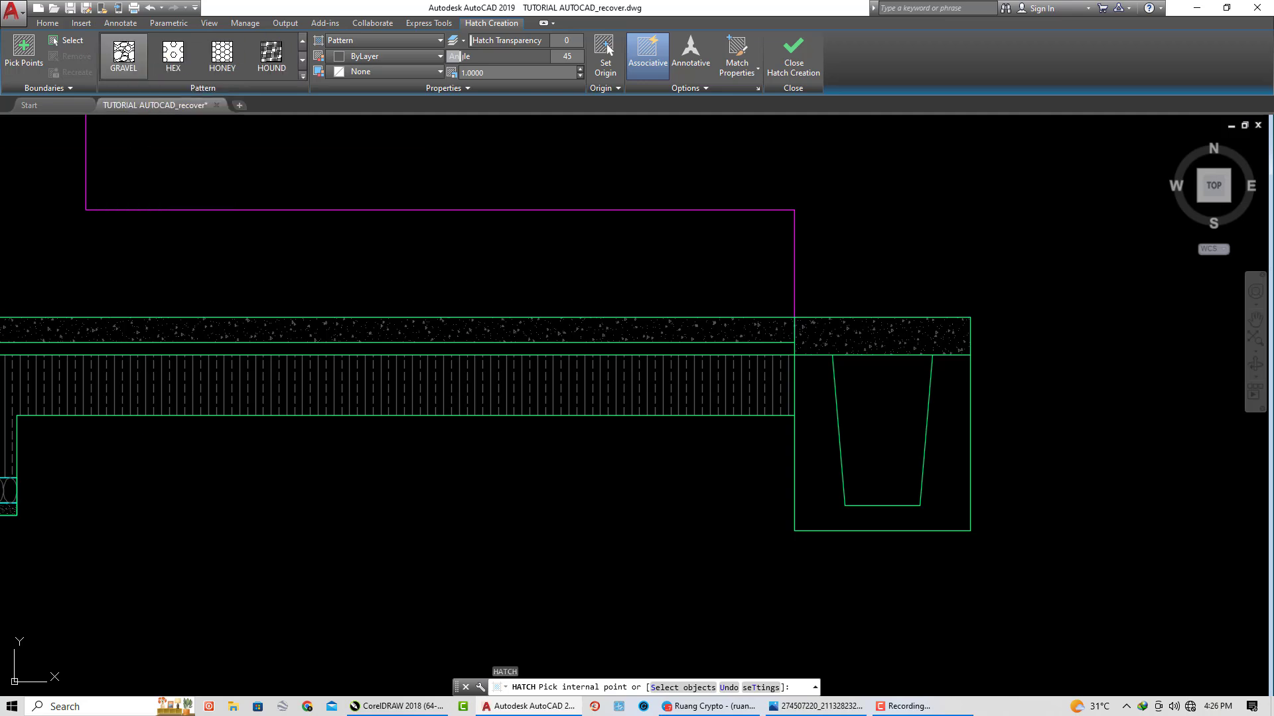
Step: Apply the gravel hatch around the drain channel at scale 25
click(826, 440)
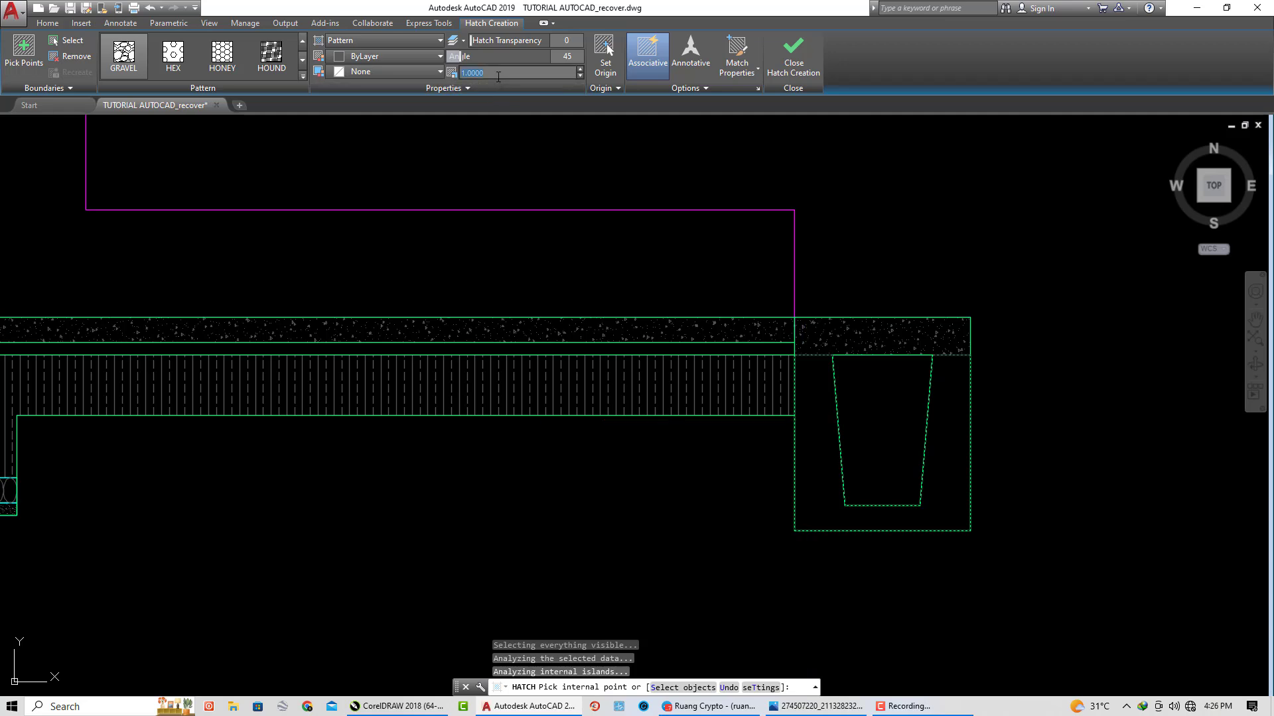
text(10)
key(Return)
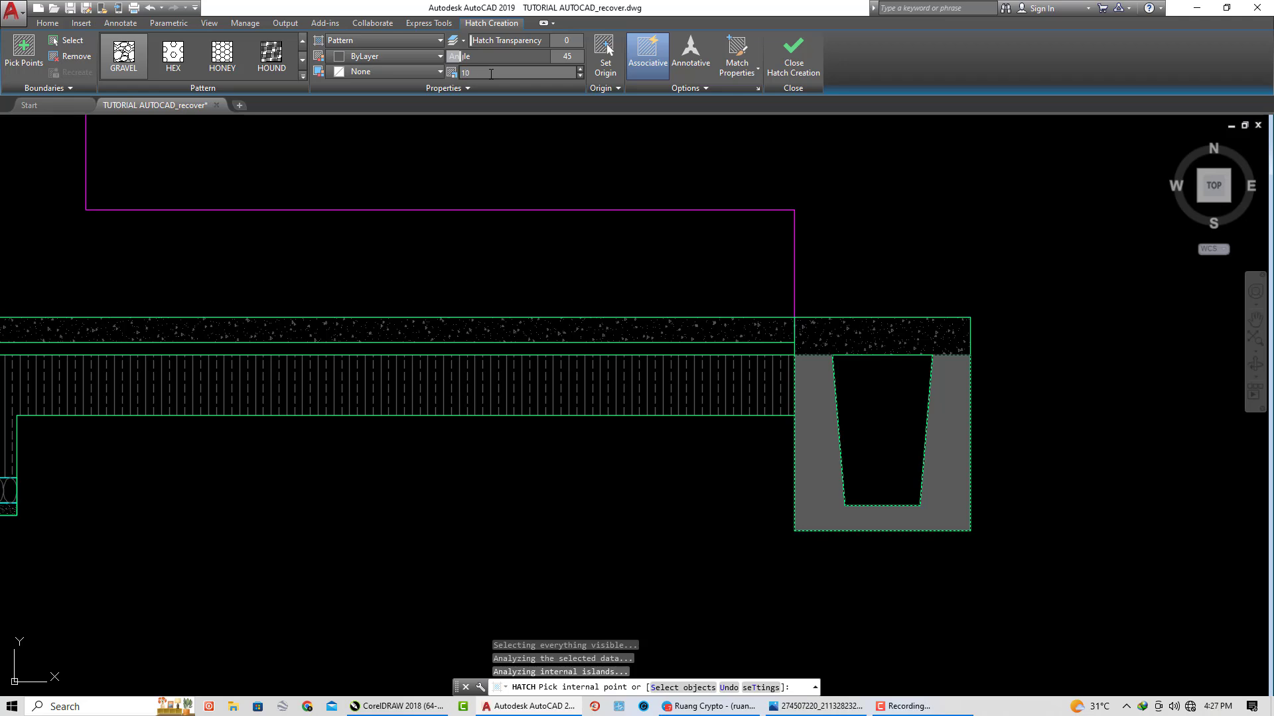
key(Return)
click(516, 71)
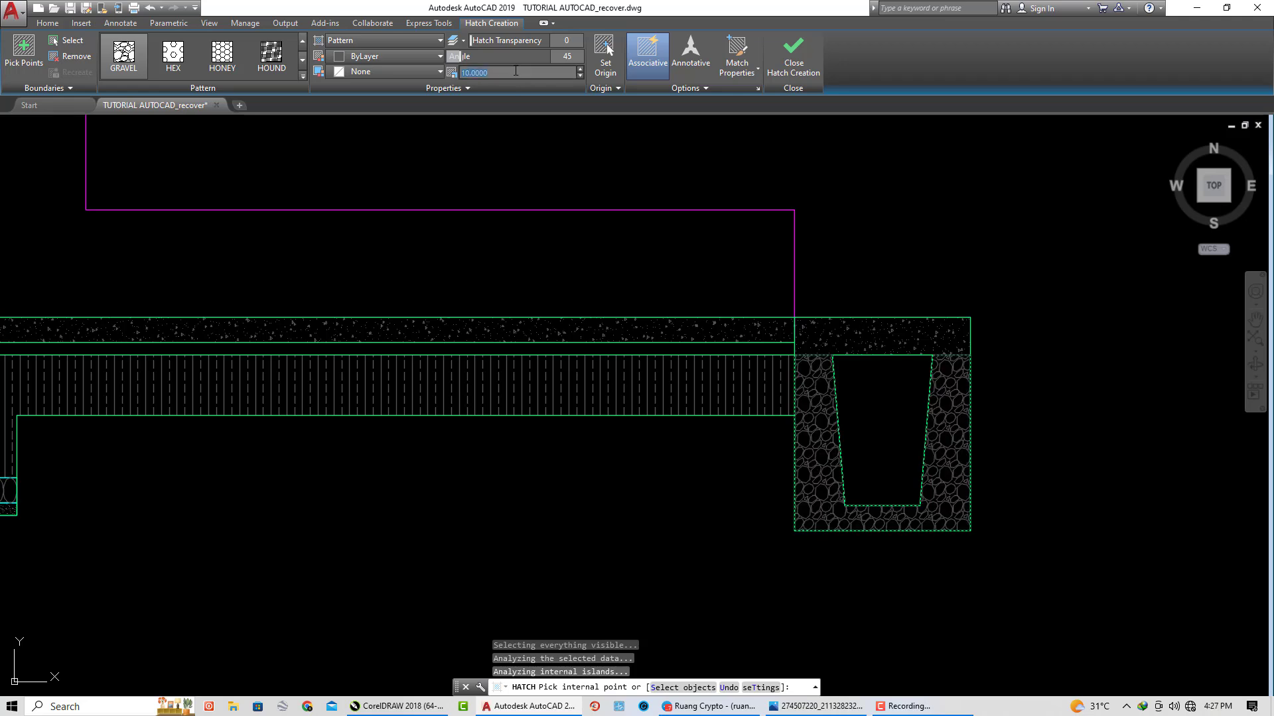
key(Return)
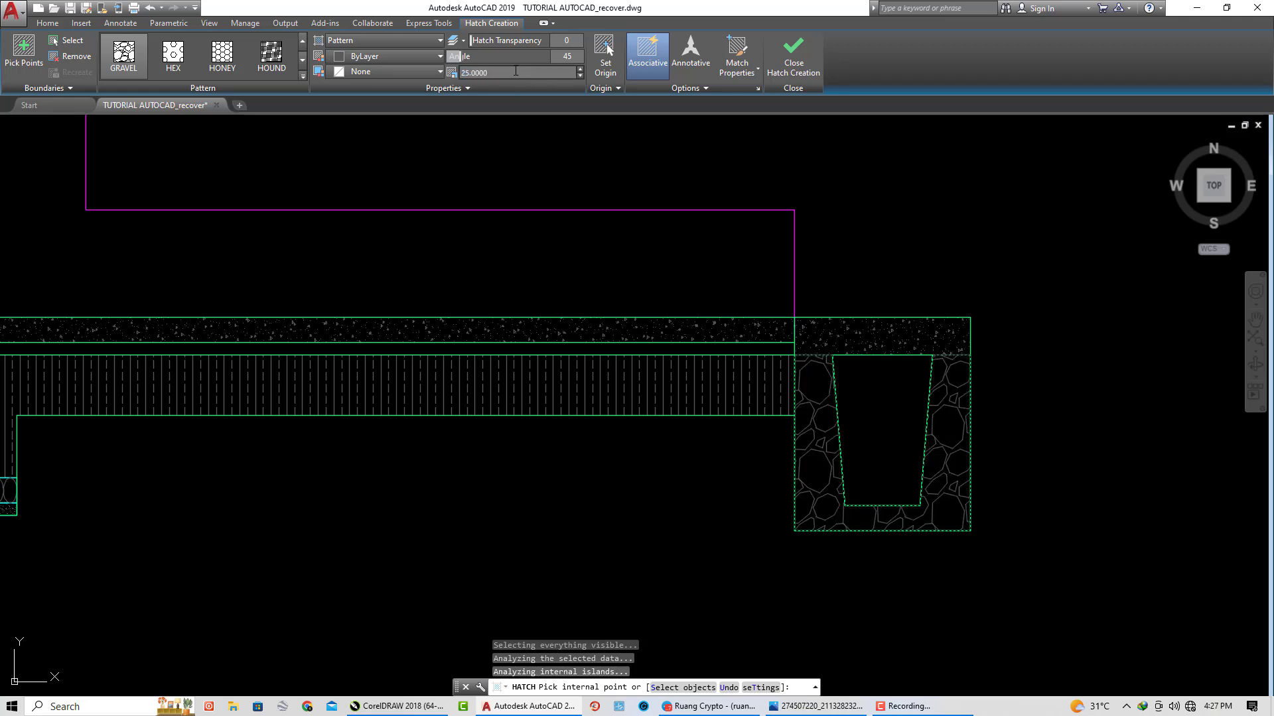
key(Escape)
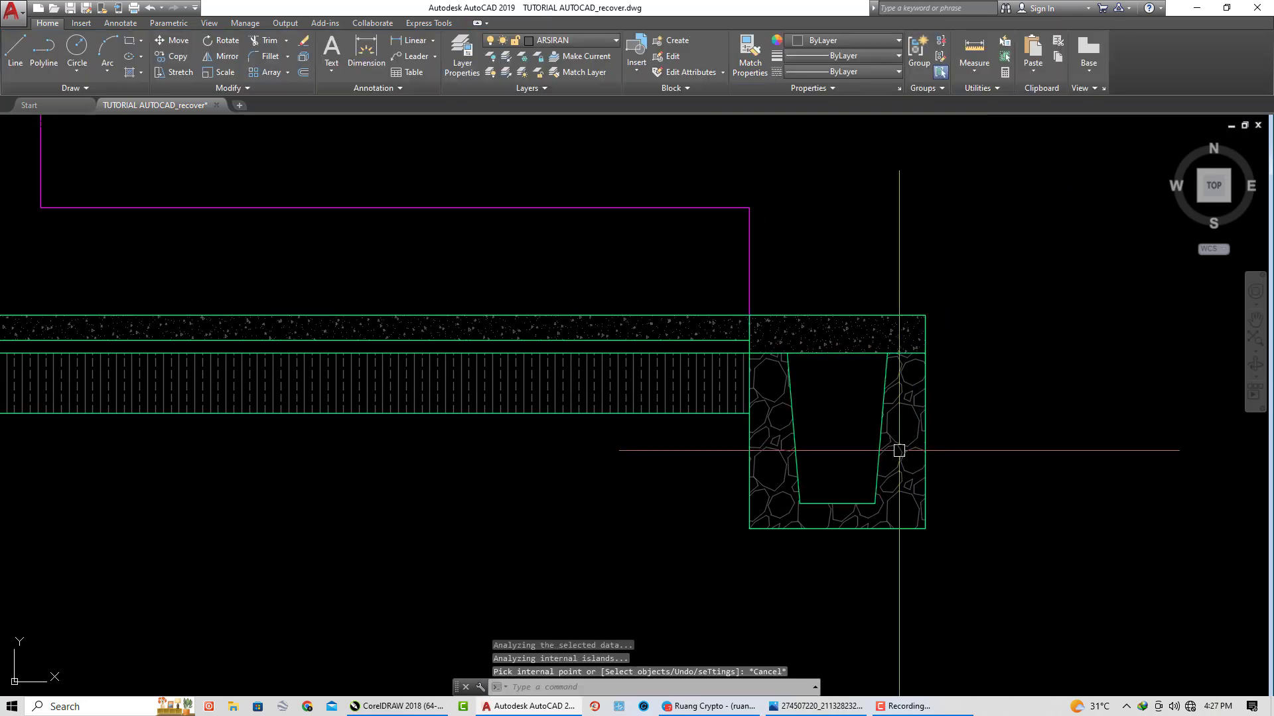
Step: Draw the water-level line in the drain channel and extend it to the right slanted edge
key(l)
key(Return)
scroll(922, 431, up, 2)
click(783, 417)
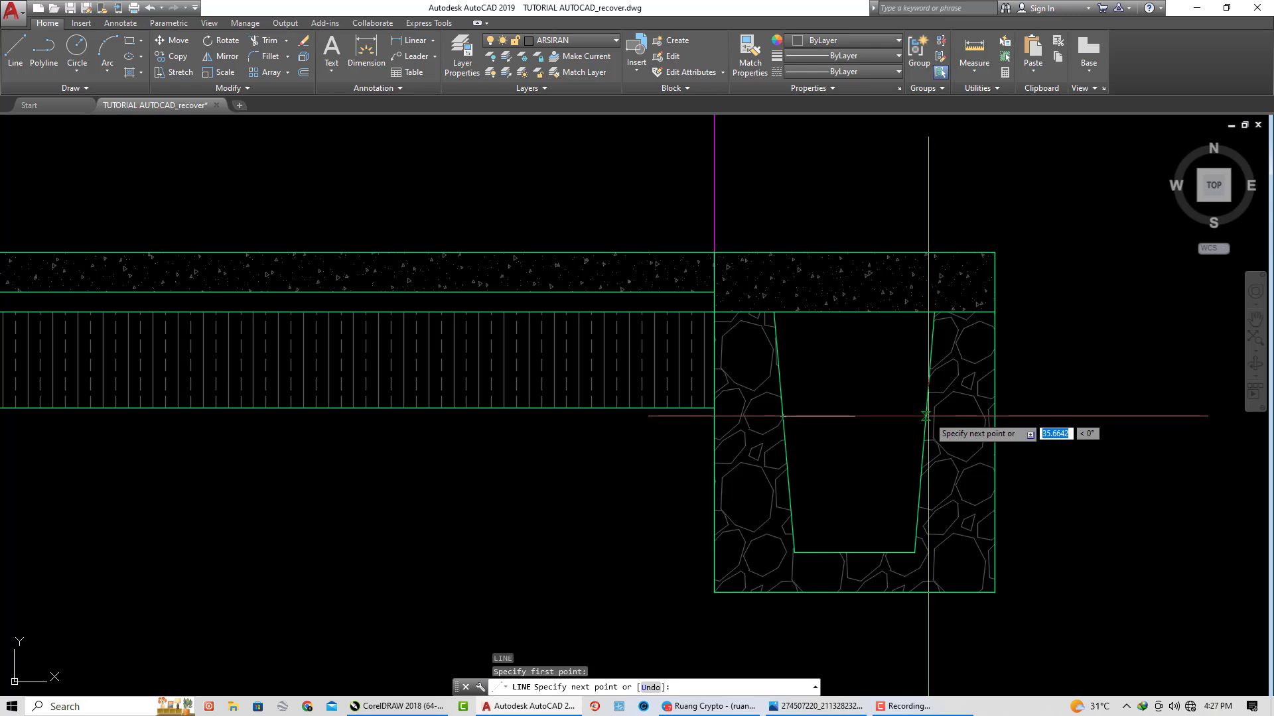
scroll(913, 416, up, 4)
click(903, 460)
key(Return)
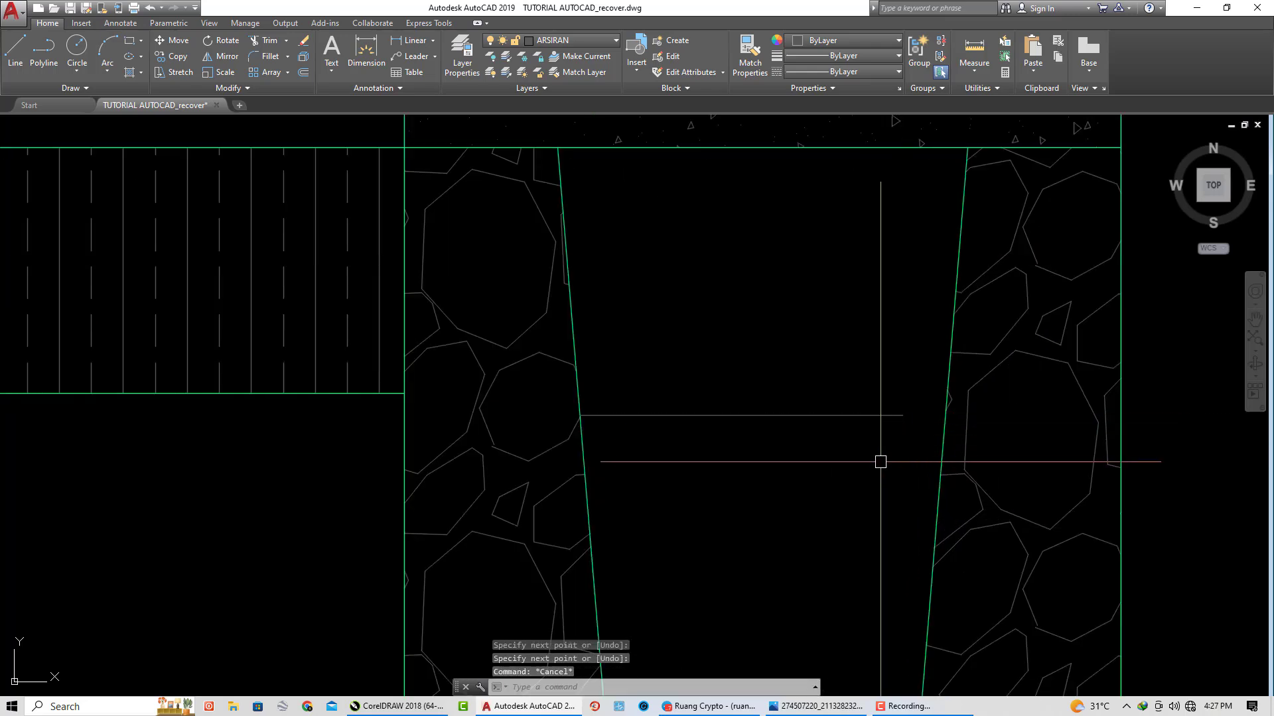
key(Return)
key(Return)
click(841, 416)
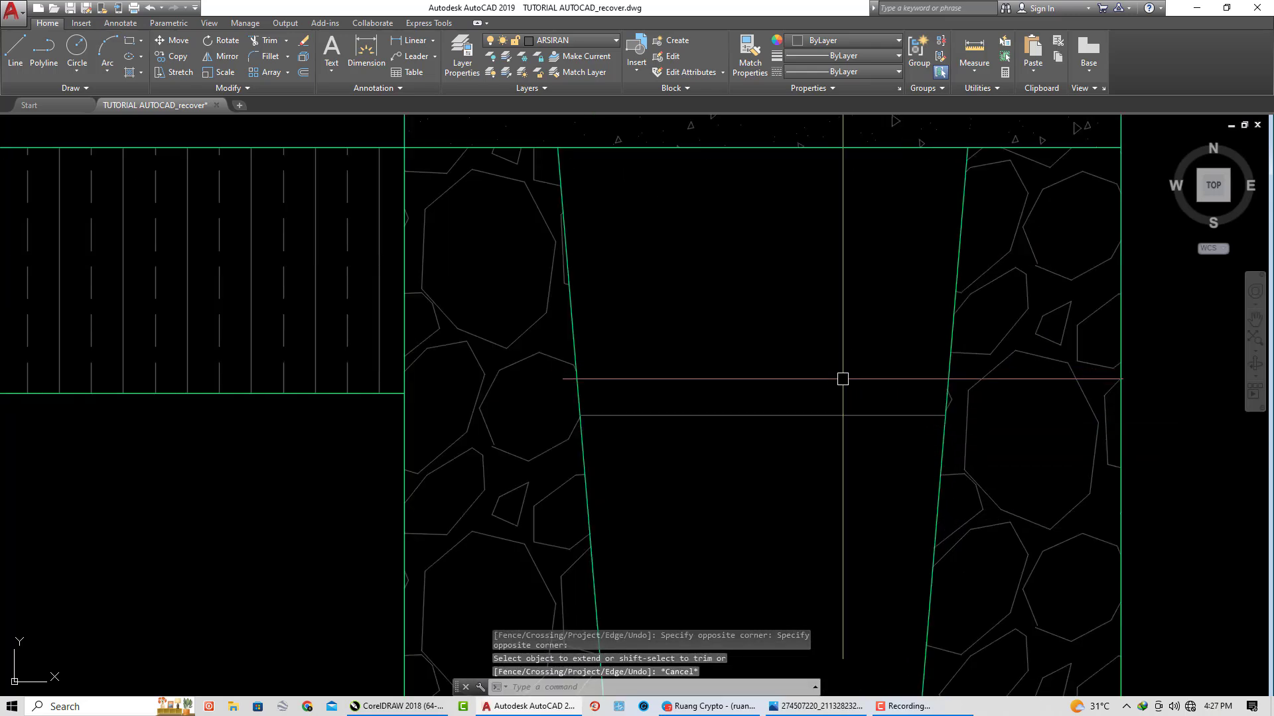
key(Escape)
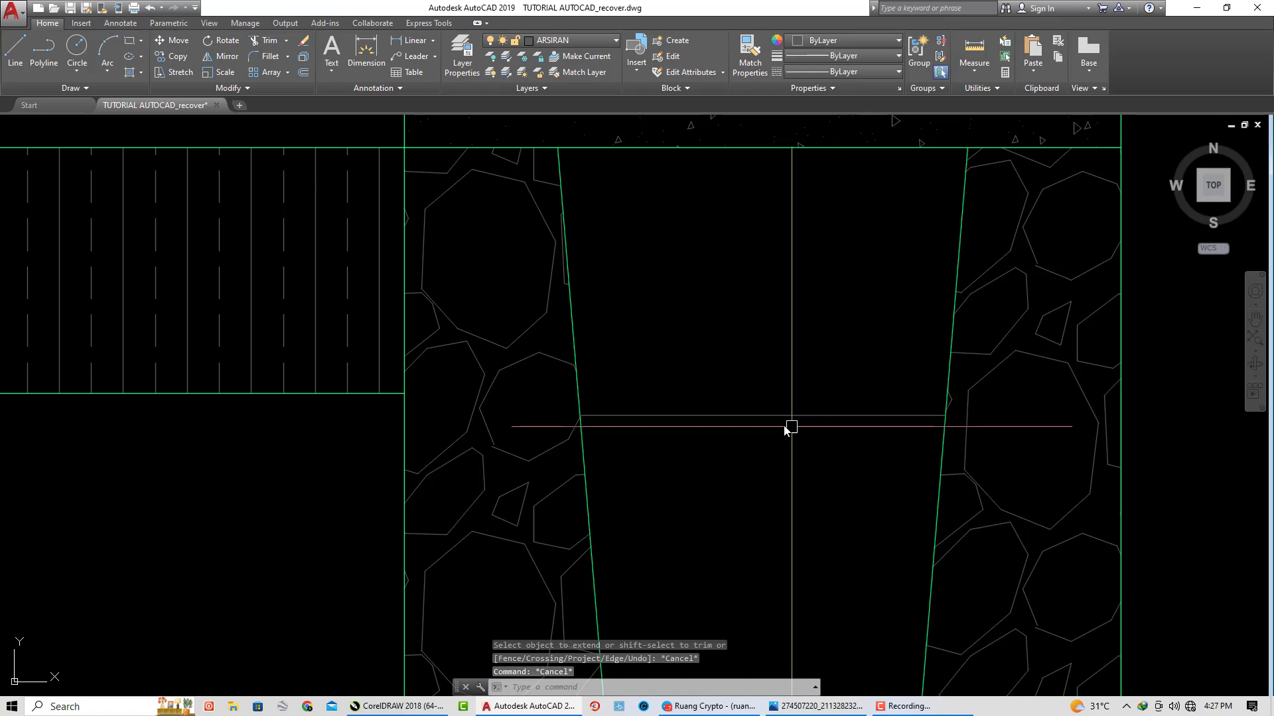
Step: Draw a short slanted stroke on the level line and mirror it into a V
key(l)
key(Return)
click(763, 416)
click(743, 386)
key(Return)
text(MI)
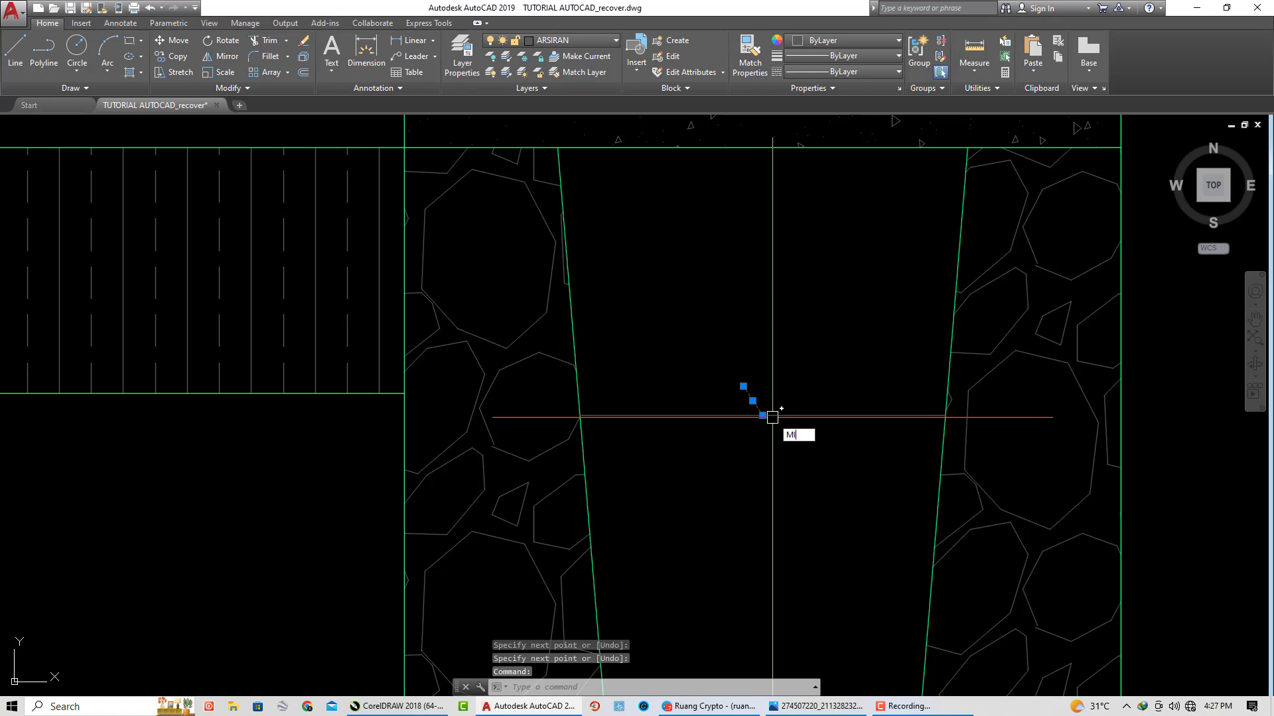
key(Return)
click(762, 416)
click(763, 366)
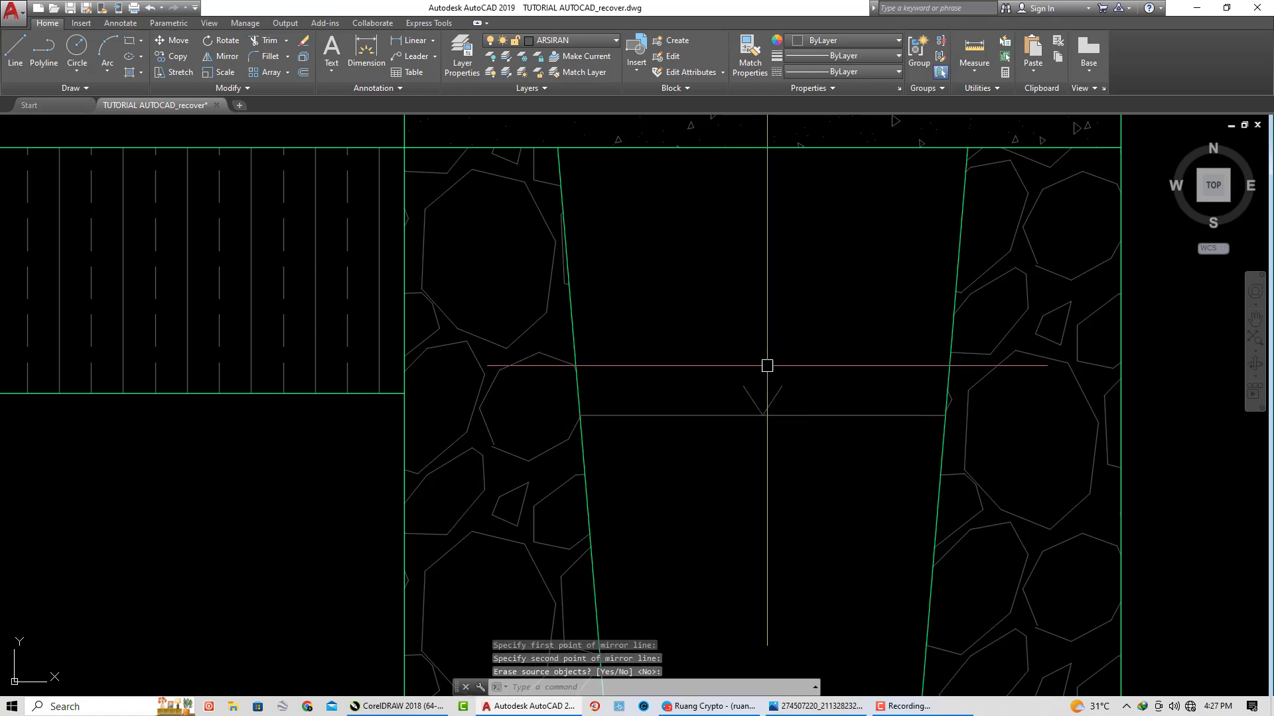
key(Return)
Step: Close the V with a horizontal top edge to form the inverted triangle
scroll(767, 365, up, 4)
key(l)
key(Return)
click(705, 404)
click(804, 405)
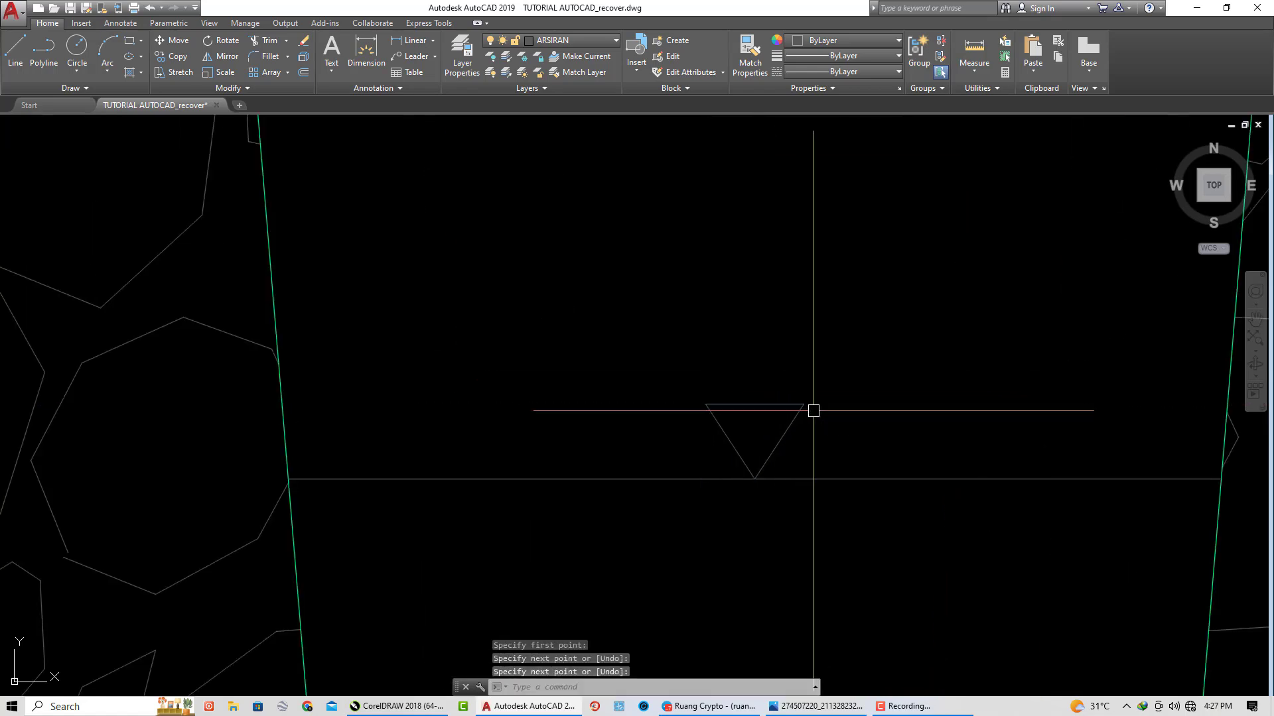
key(Return)
Step: Draw a three-segment zigzag below the triangle's apex
scroll(830, 391, down, 2)
key(Return)
click(796, 393)
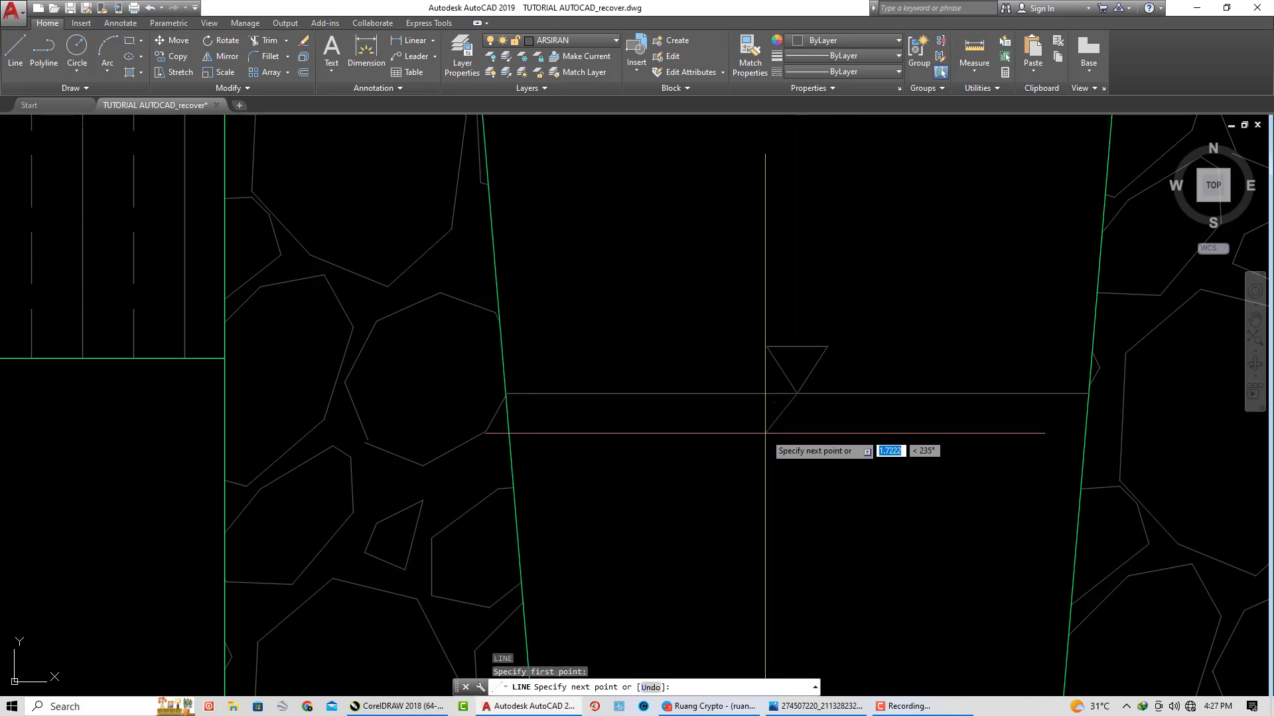
click(747, 451)
click(817, 509)
click(765, 562)
key(Return)
scroll(870, 521, down, 3)
middle_drag(874, 445, 863, 387)
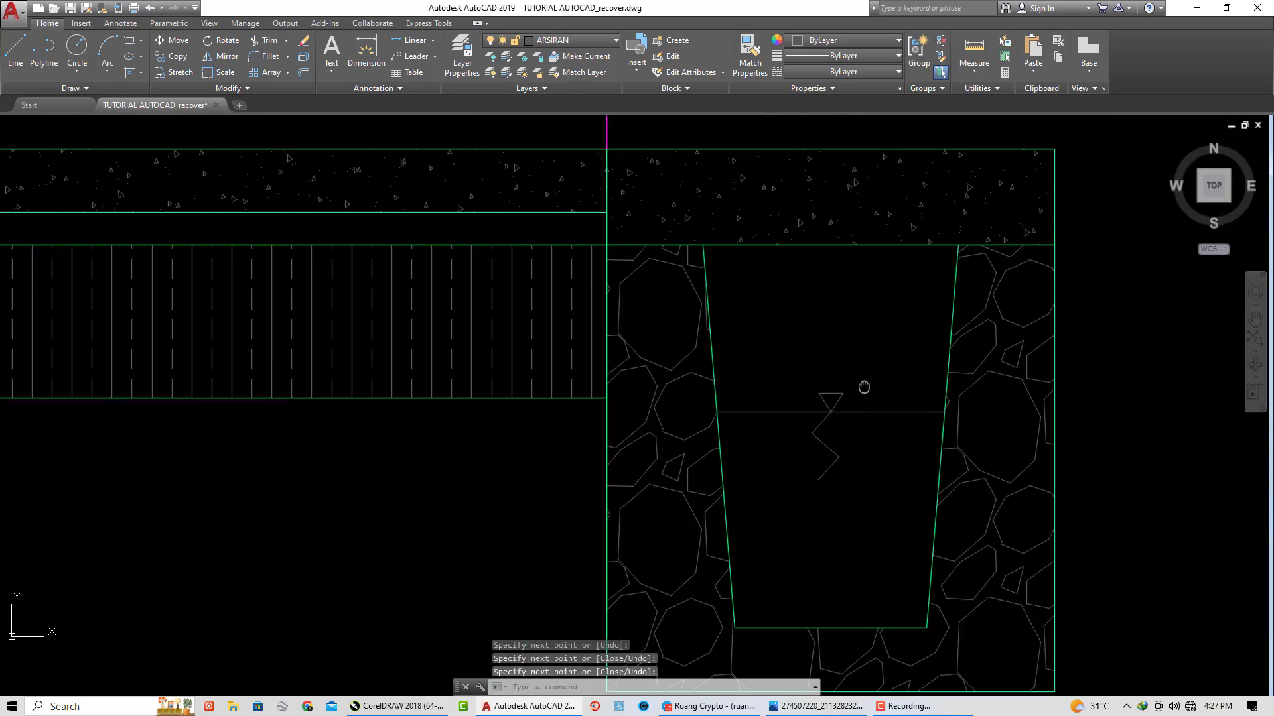
scroll(864, 387, down, 3)
scroll(899, 367, down, 4)
key(Escape)
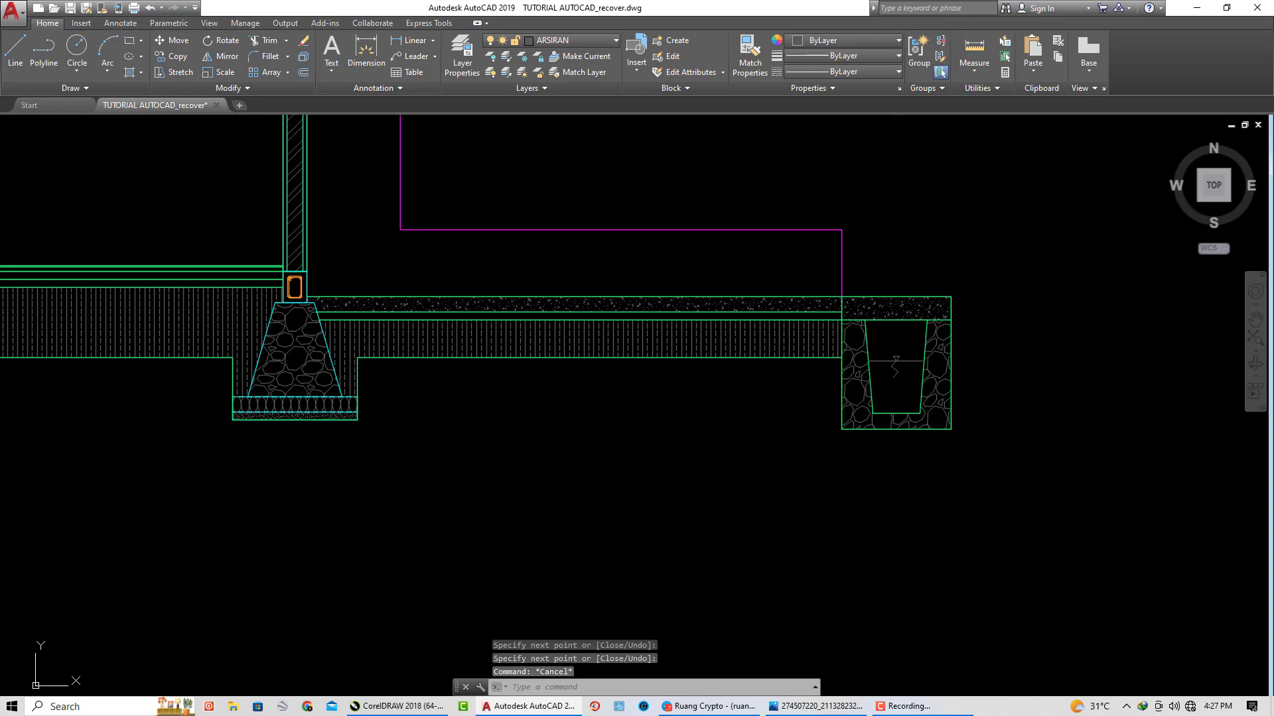
Step: Pan and zoom to show the left footings and the whole house section
middle_drag(582, 426, 651, 427)
scroll(867, 422, down, 2)
middle_drag(245, 422, 316, 422)
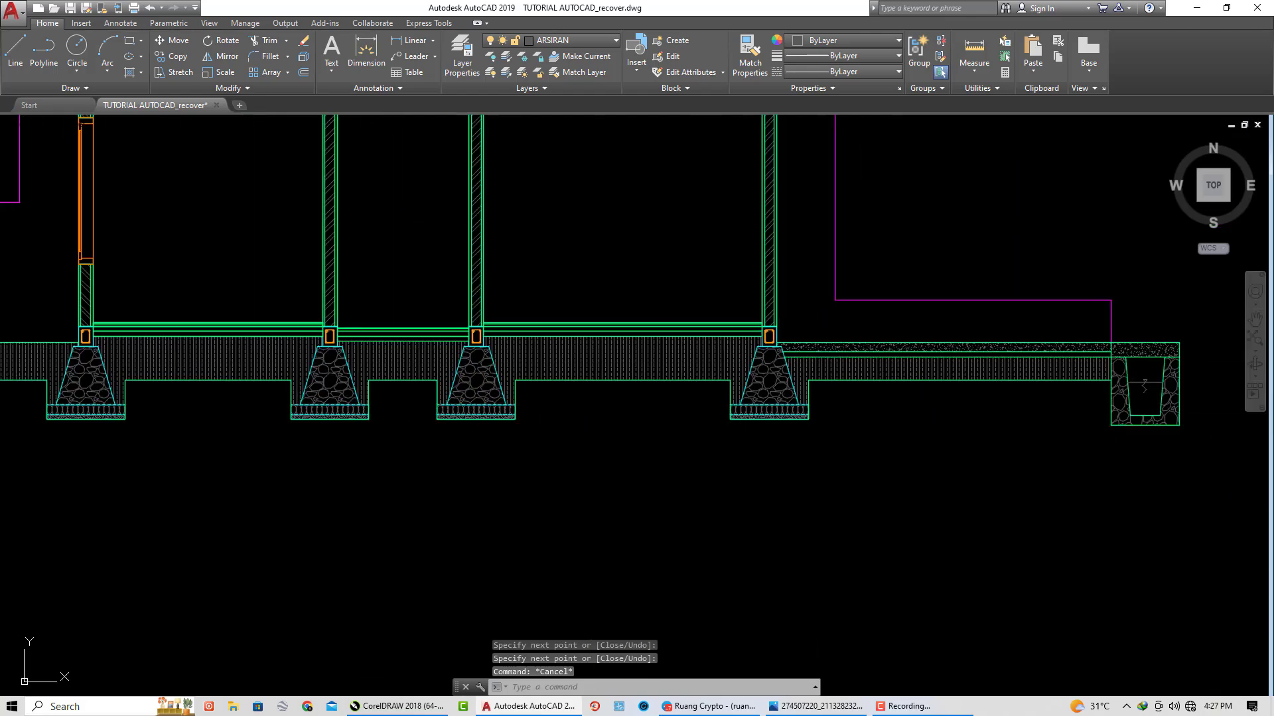
mouse_move(142, 427)
middle_down()
mouse_move(421, 321)
mouse_move(306, 336)
middle_up()
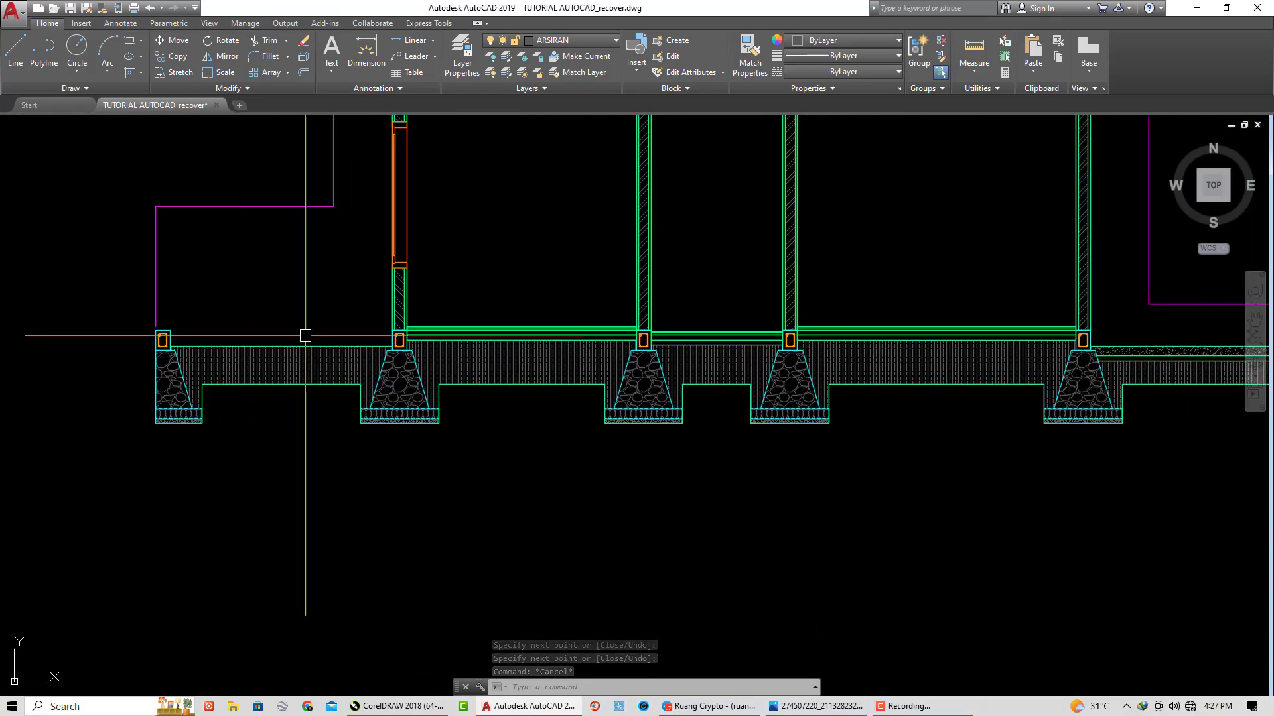
scroll(564, 351, down, 2)
mouse_move(825, 370)
middle_down()
mouse_move(660, 369)
mouse_move(646, 409)
mouse_move(576, 366)
middle_up()
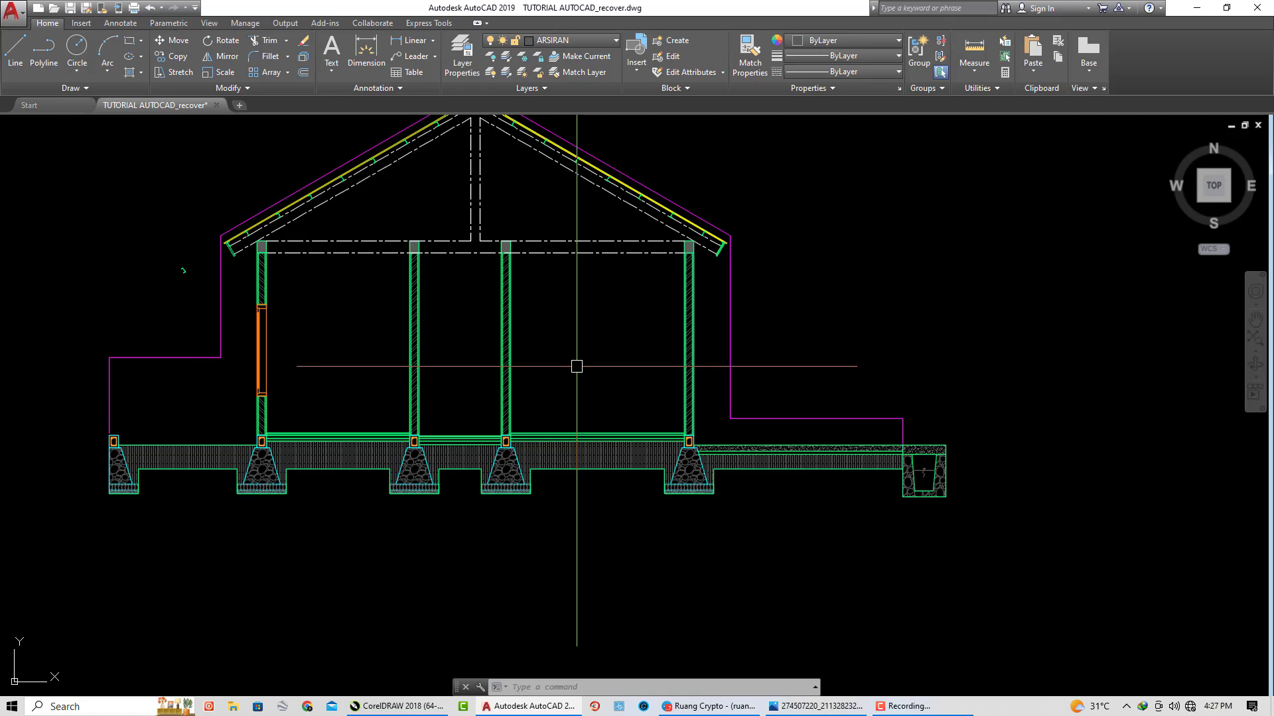
mouse_move(578, 384)
middle_down()
mouse_move(619, 483)
mouse_move(739, 474)
mouse_move(640, 521)
mouse_move(681, 458)
middle_up()
scroll(710, 478, up, 1)
scroll(689, 485, up, 1)
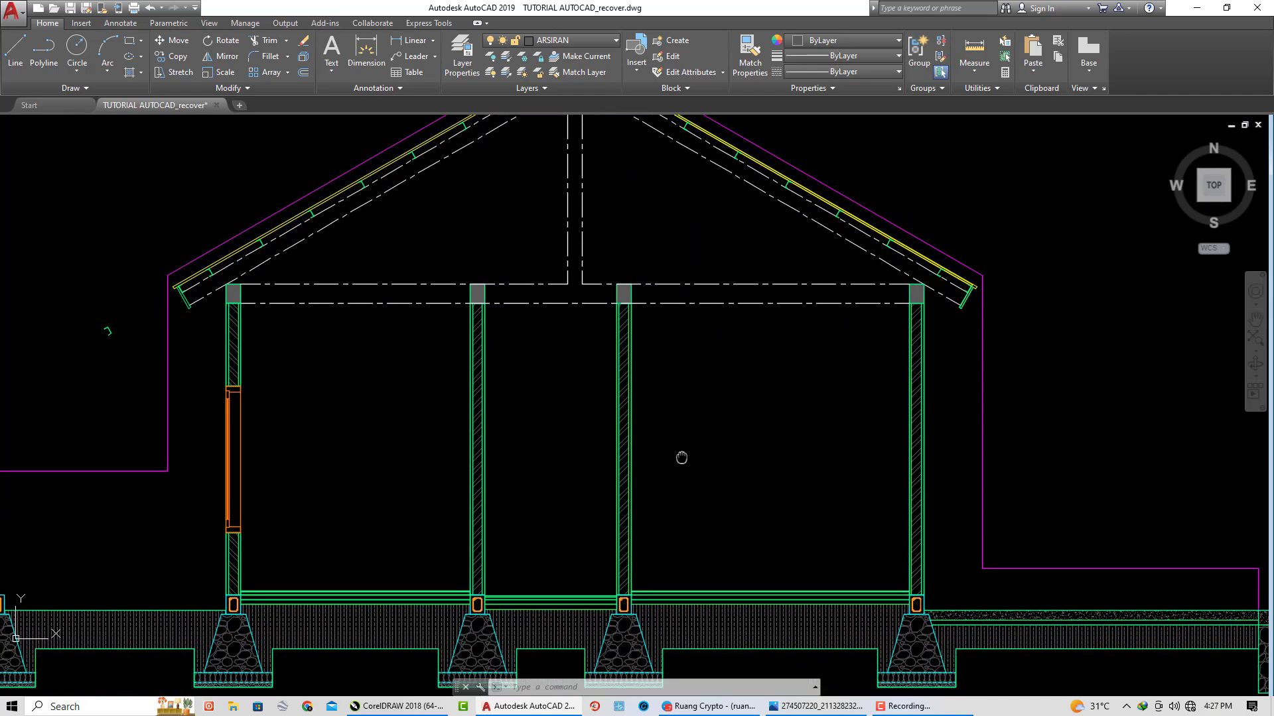
scroll(664, 498, down, 2)
scroll(385, 345, up, 2)
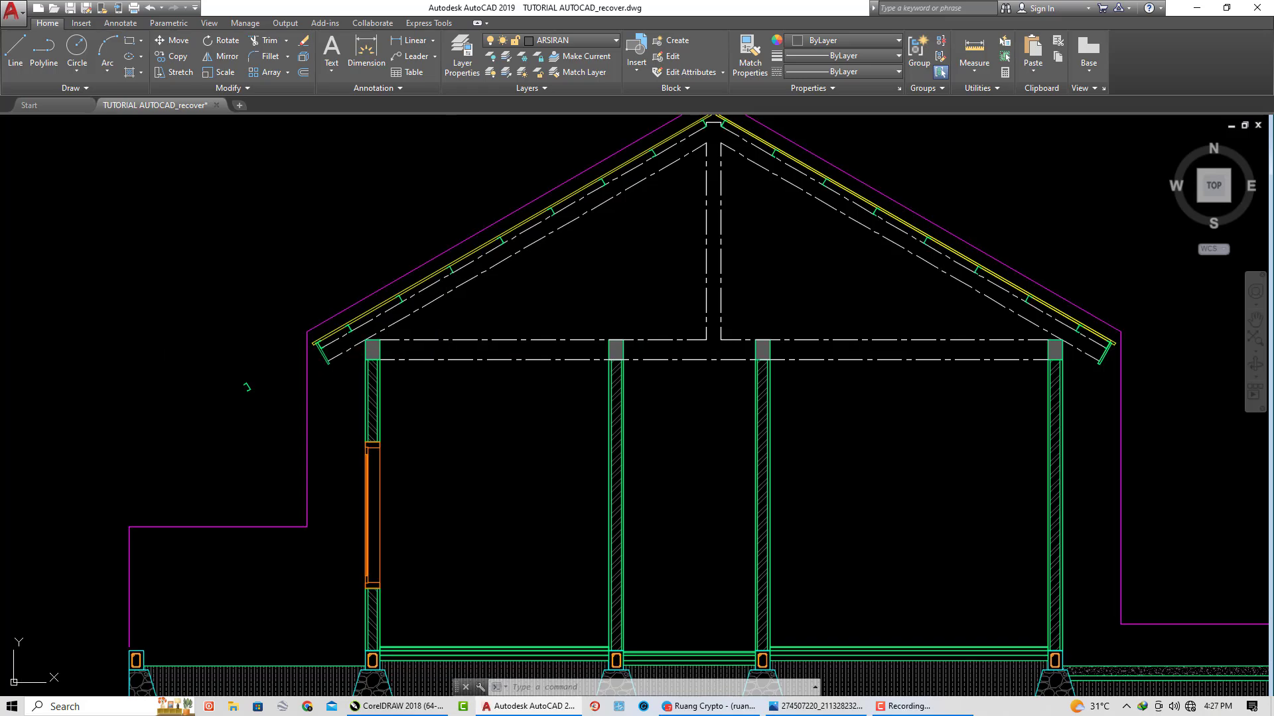
Step: Window-select and delete the stray mark left of the house
middle_drag(241, 383, 227, 350)
click(285, 395)
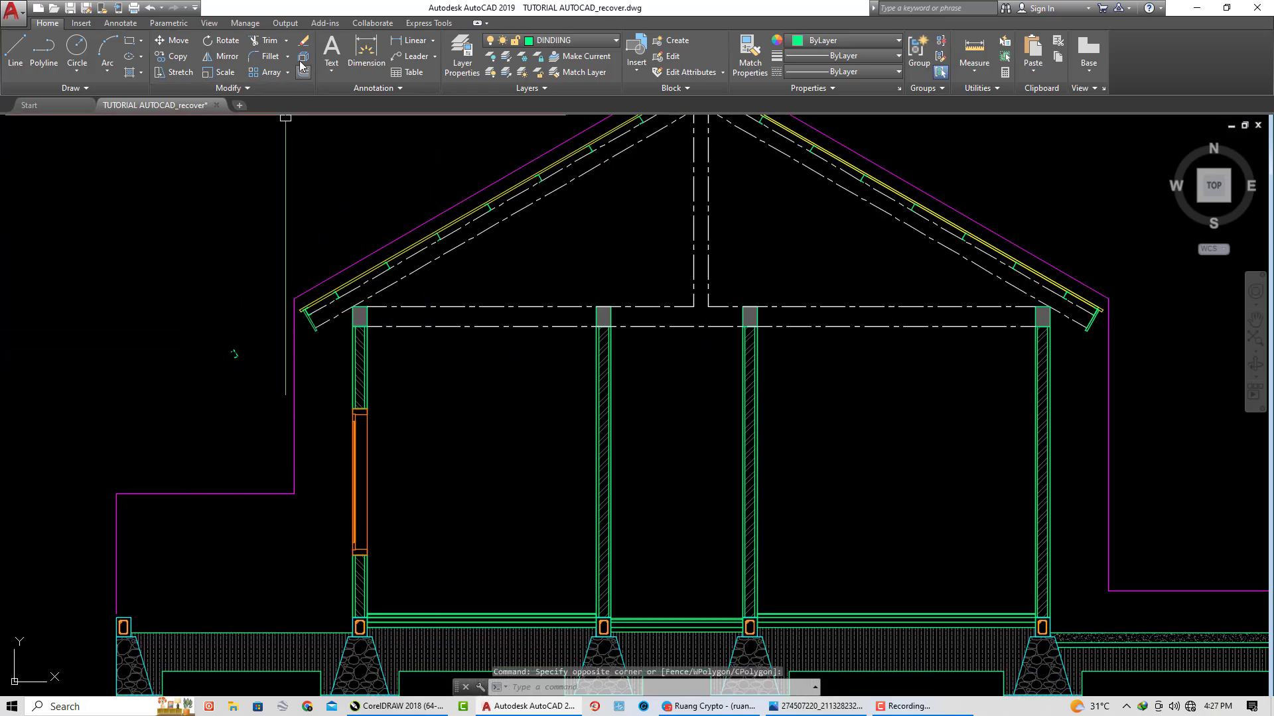
key(Delete)
scroll(347, 335, down, 4)
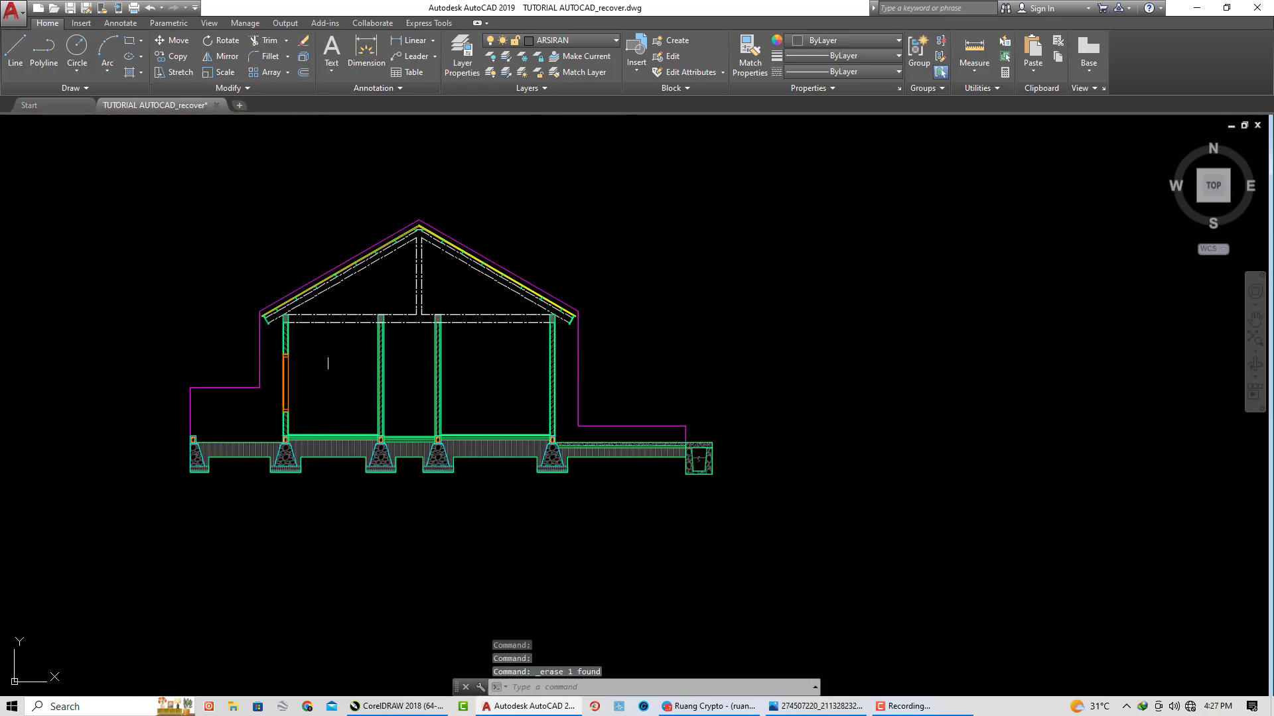
scroll(378, 364, up, 2)
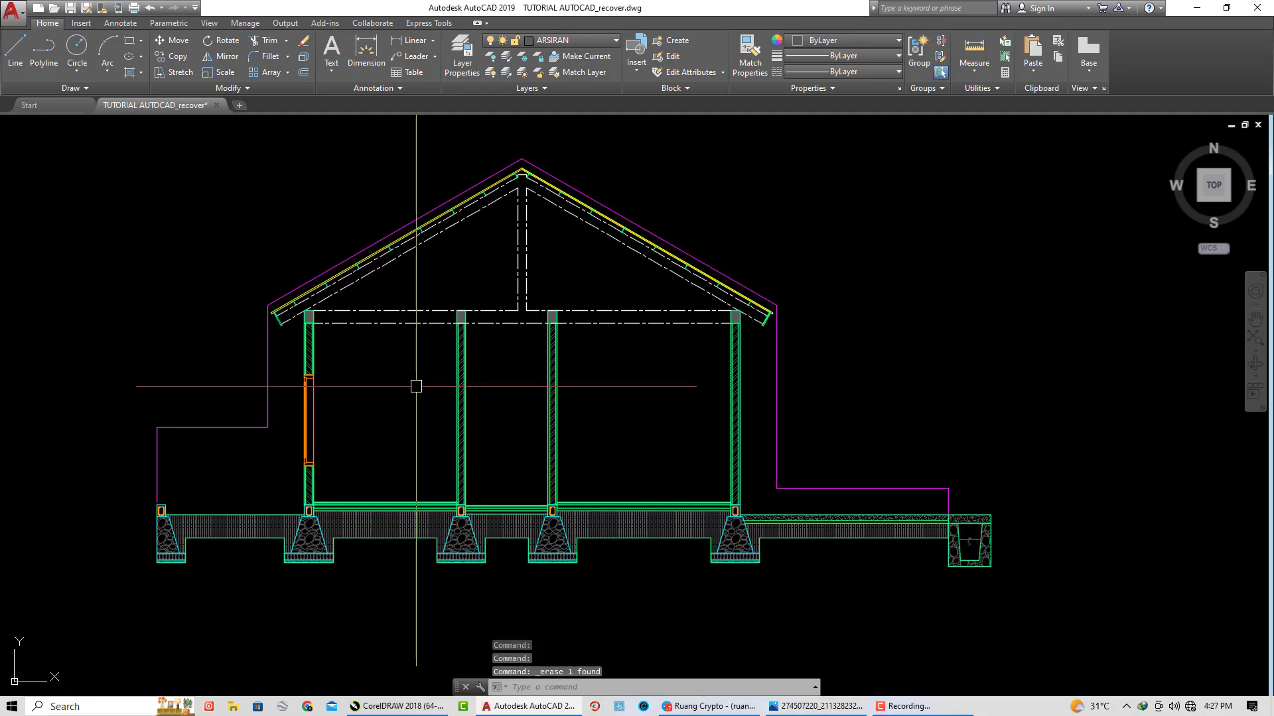